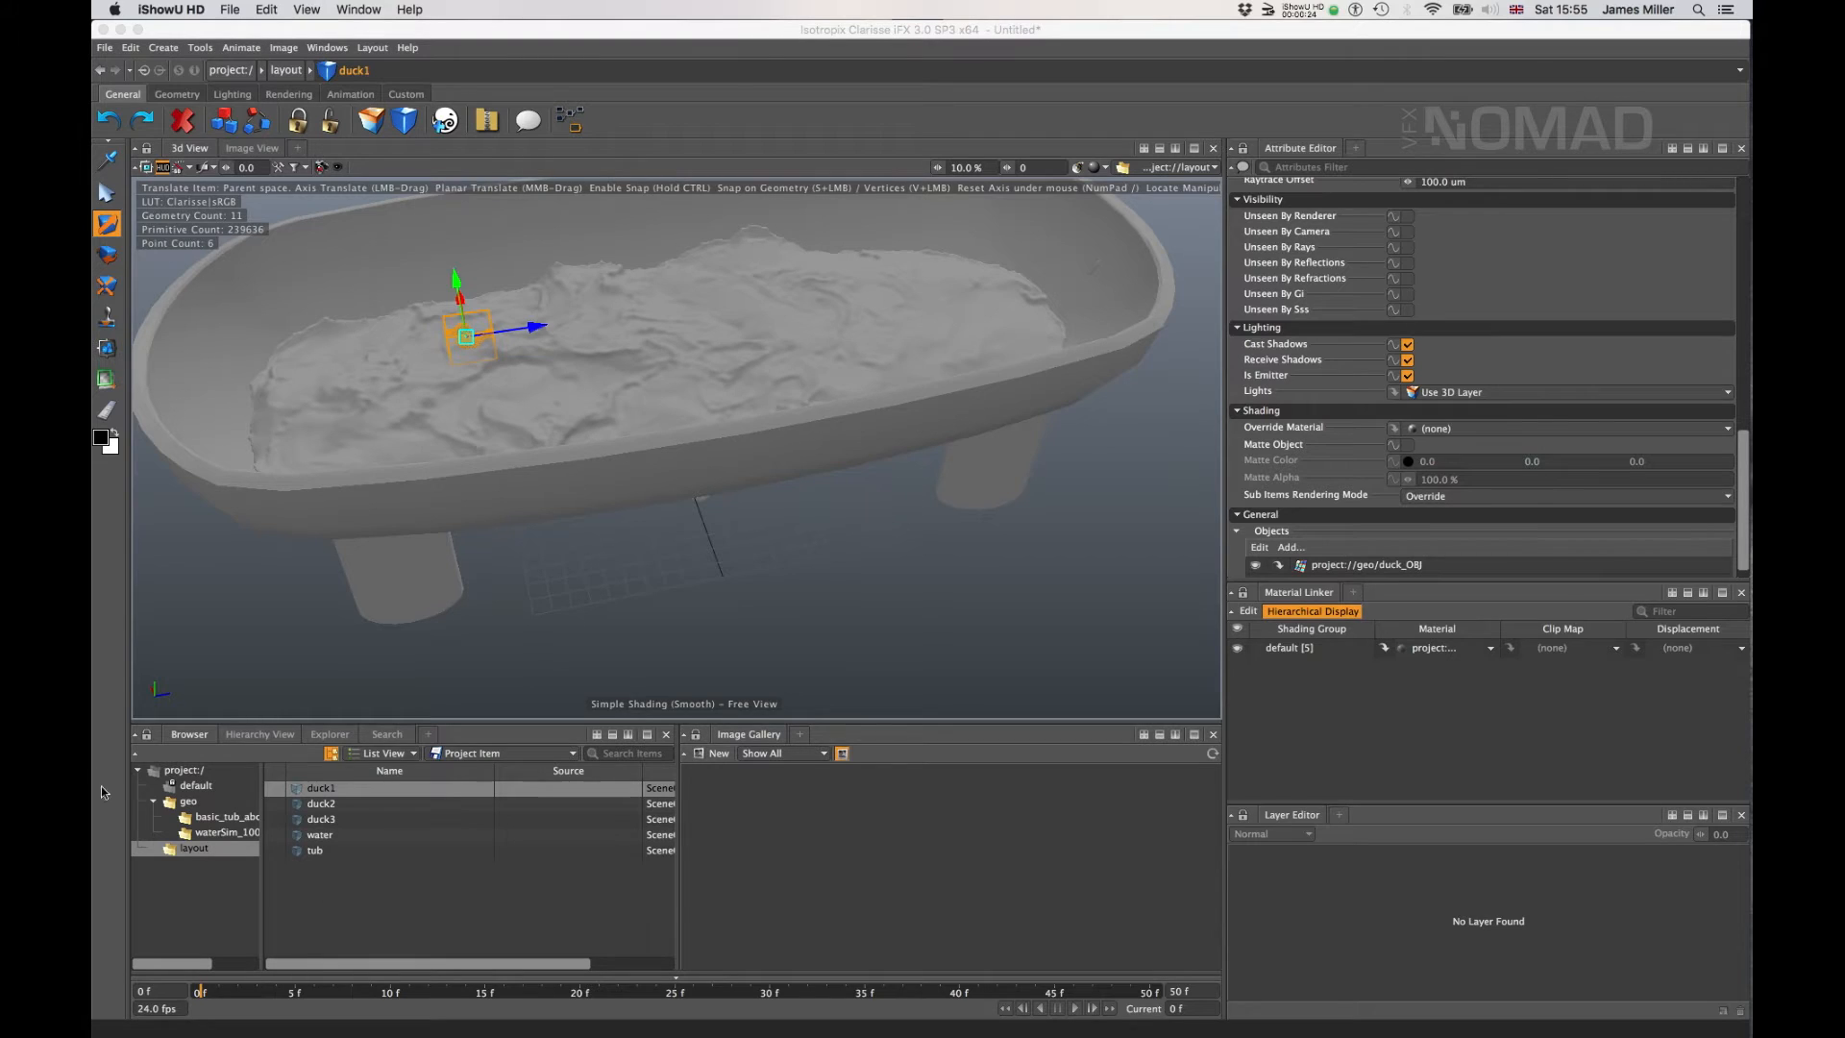
# - Create a new physical Diffuse material at the project root
pyautogui.click(189, 801)
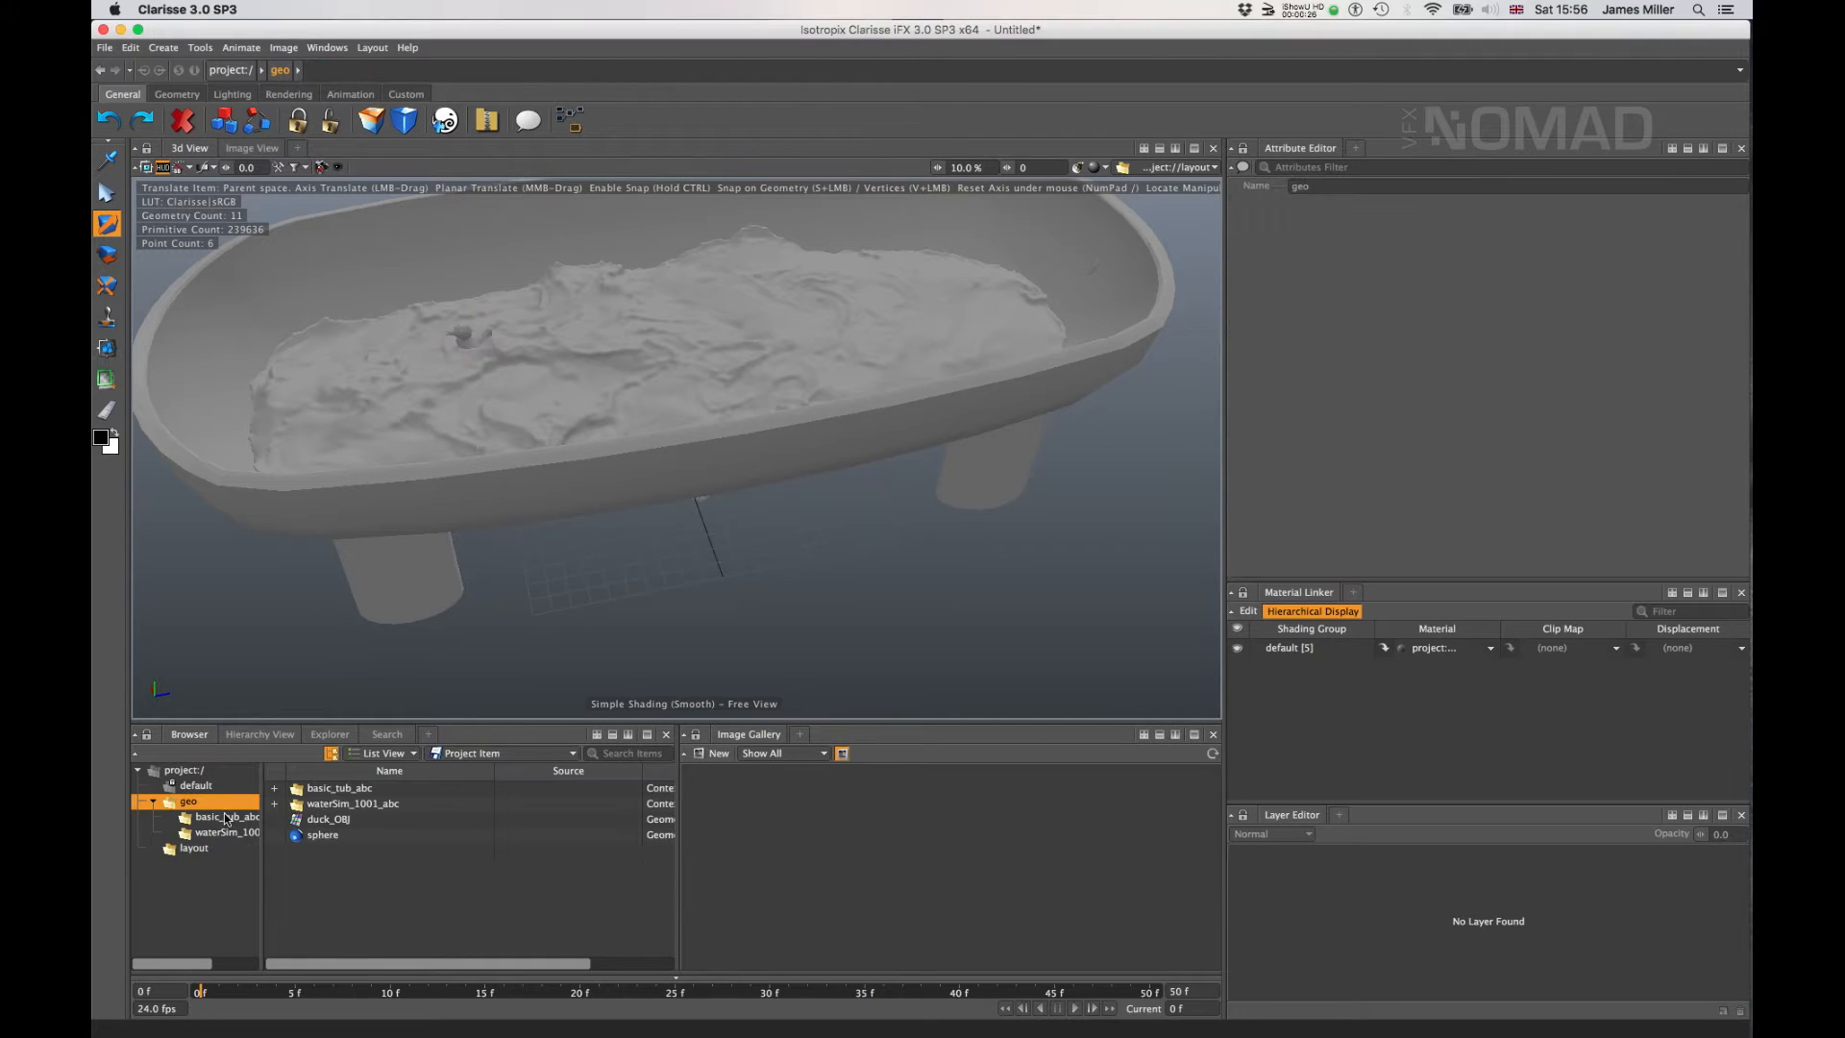
pyautogui.click(197, 849)
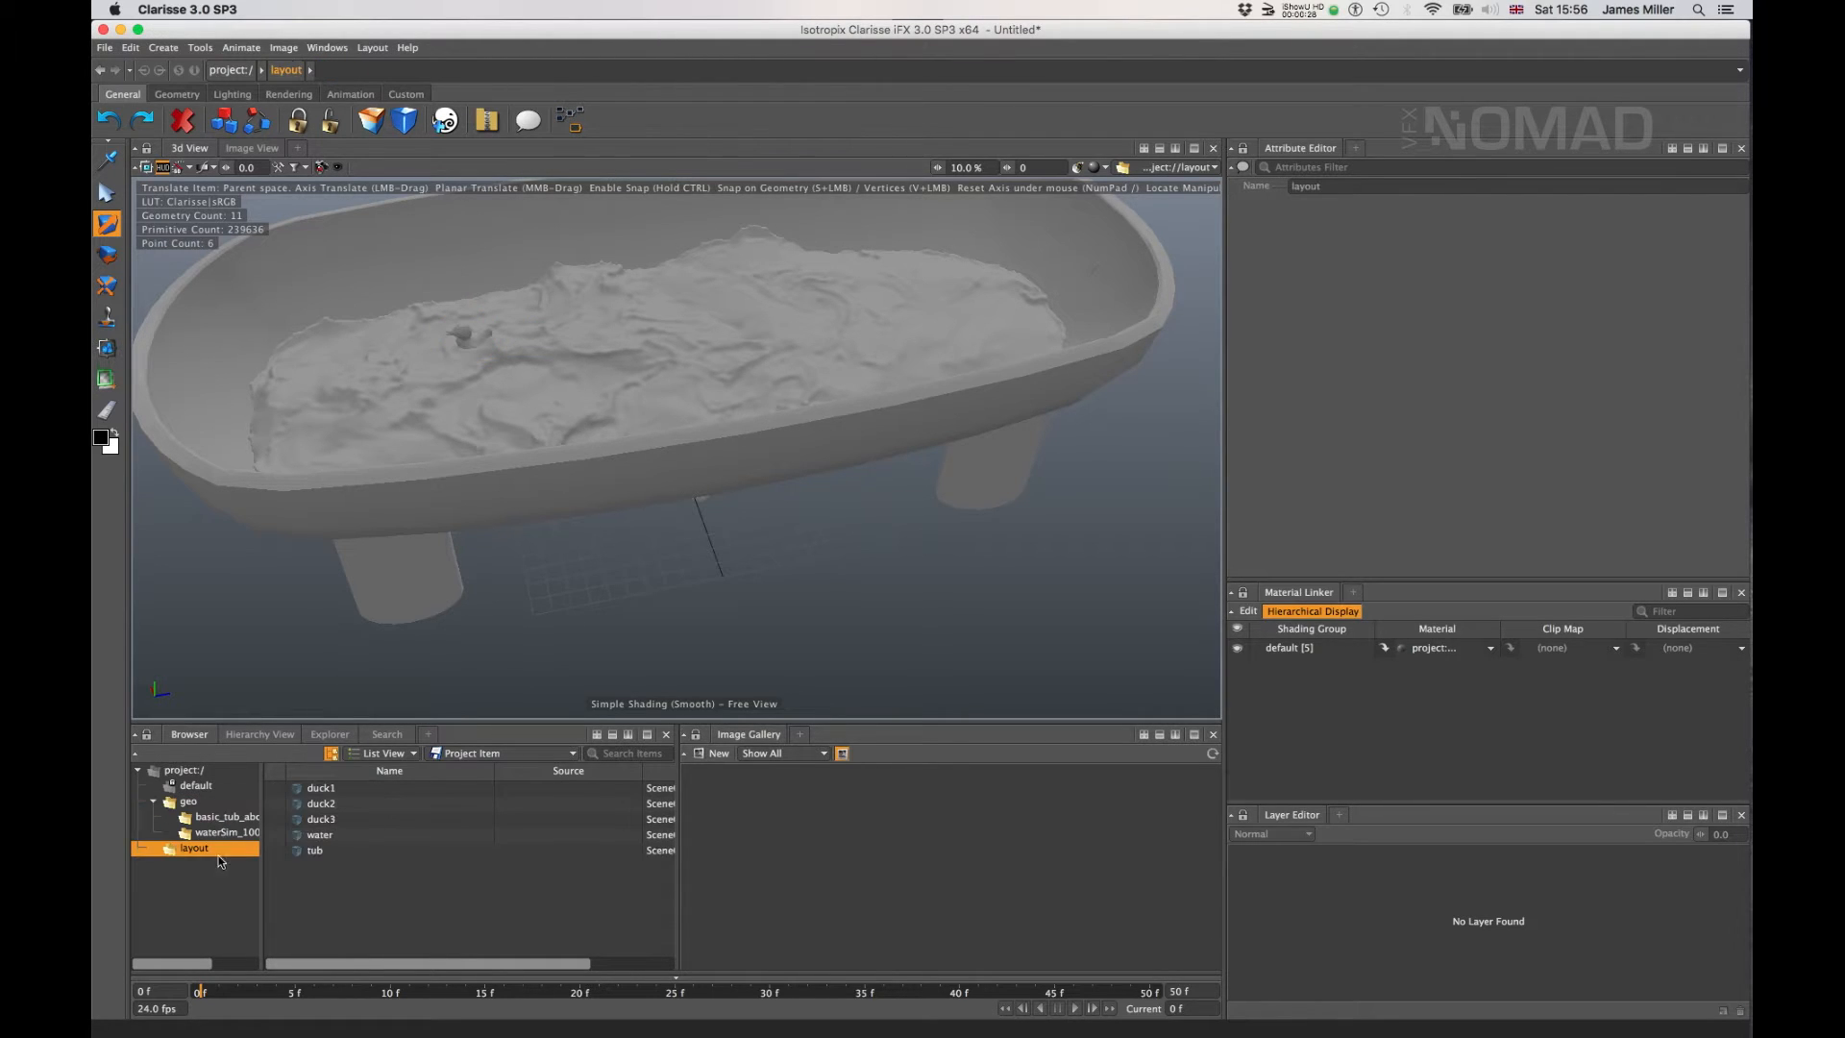
pyautogui.click(157, 801)
pyautogui.click(182, 769)
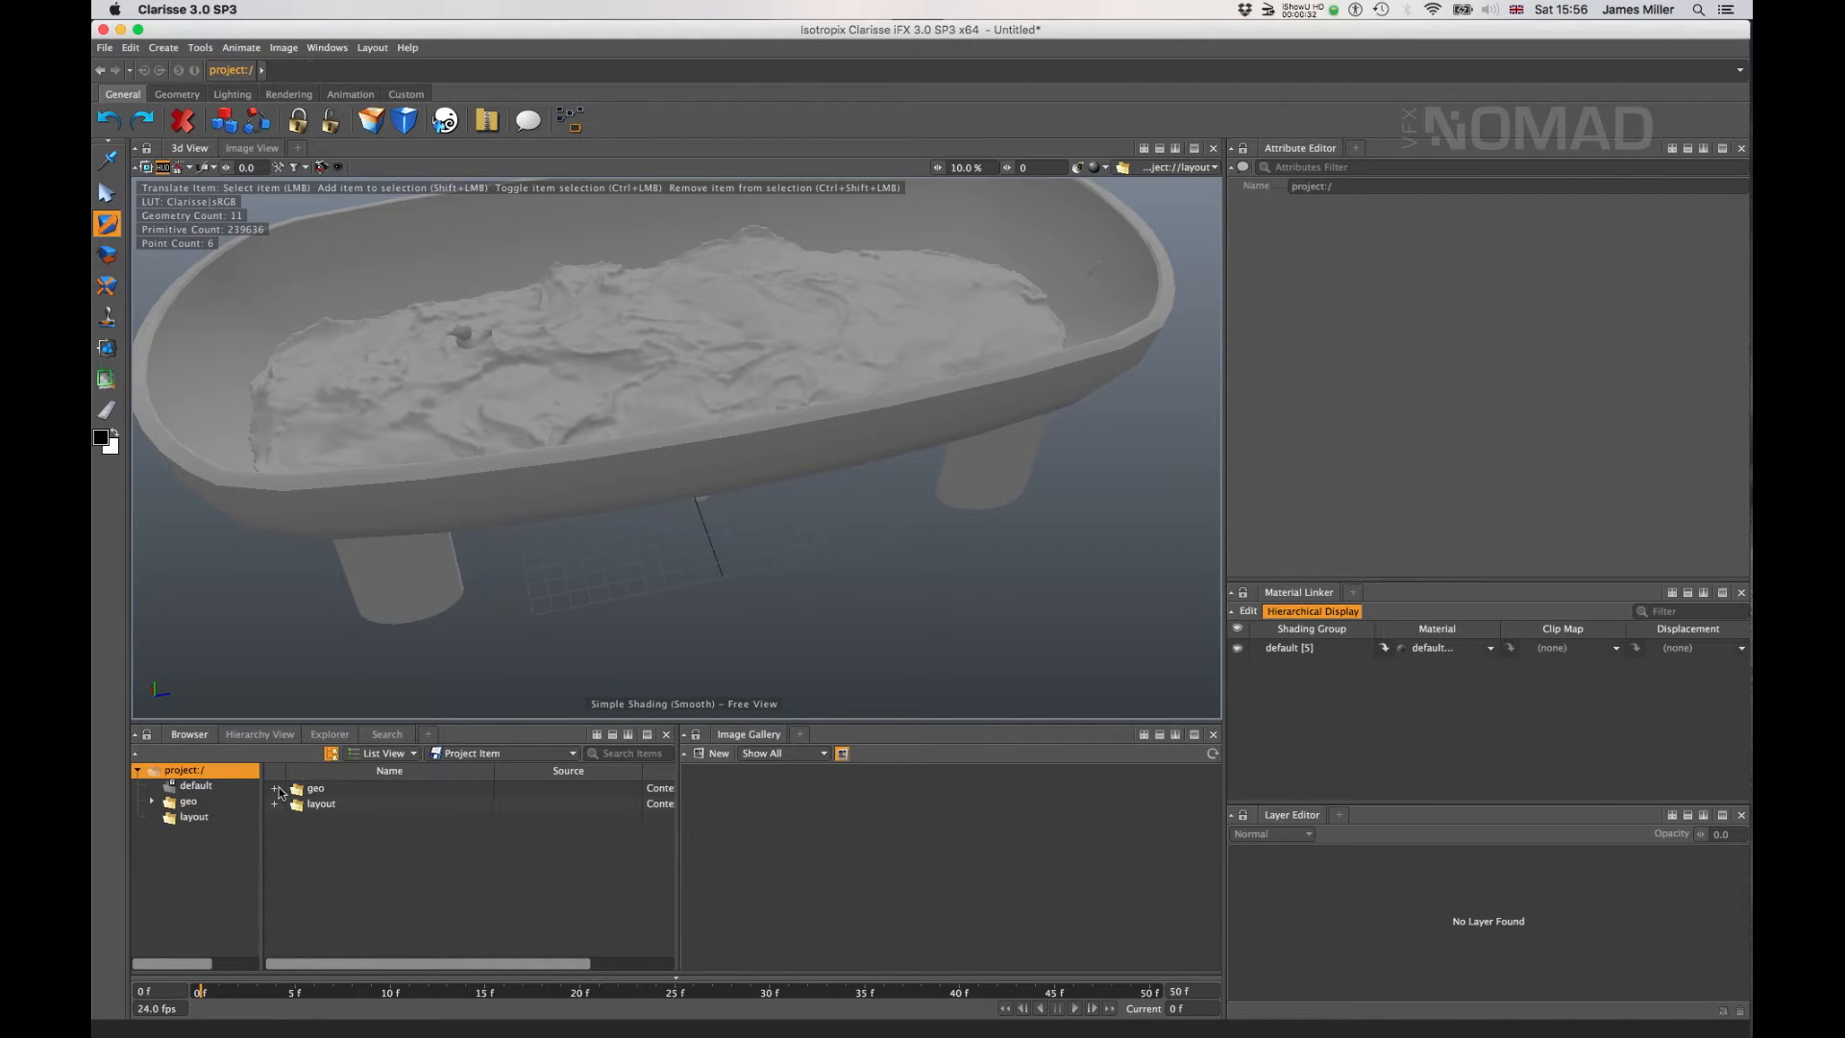
pyautogui.rightClick(336, 850)
pyautogui.moveTo(450, 688)
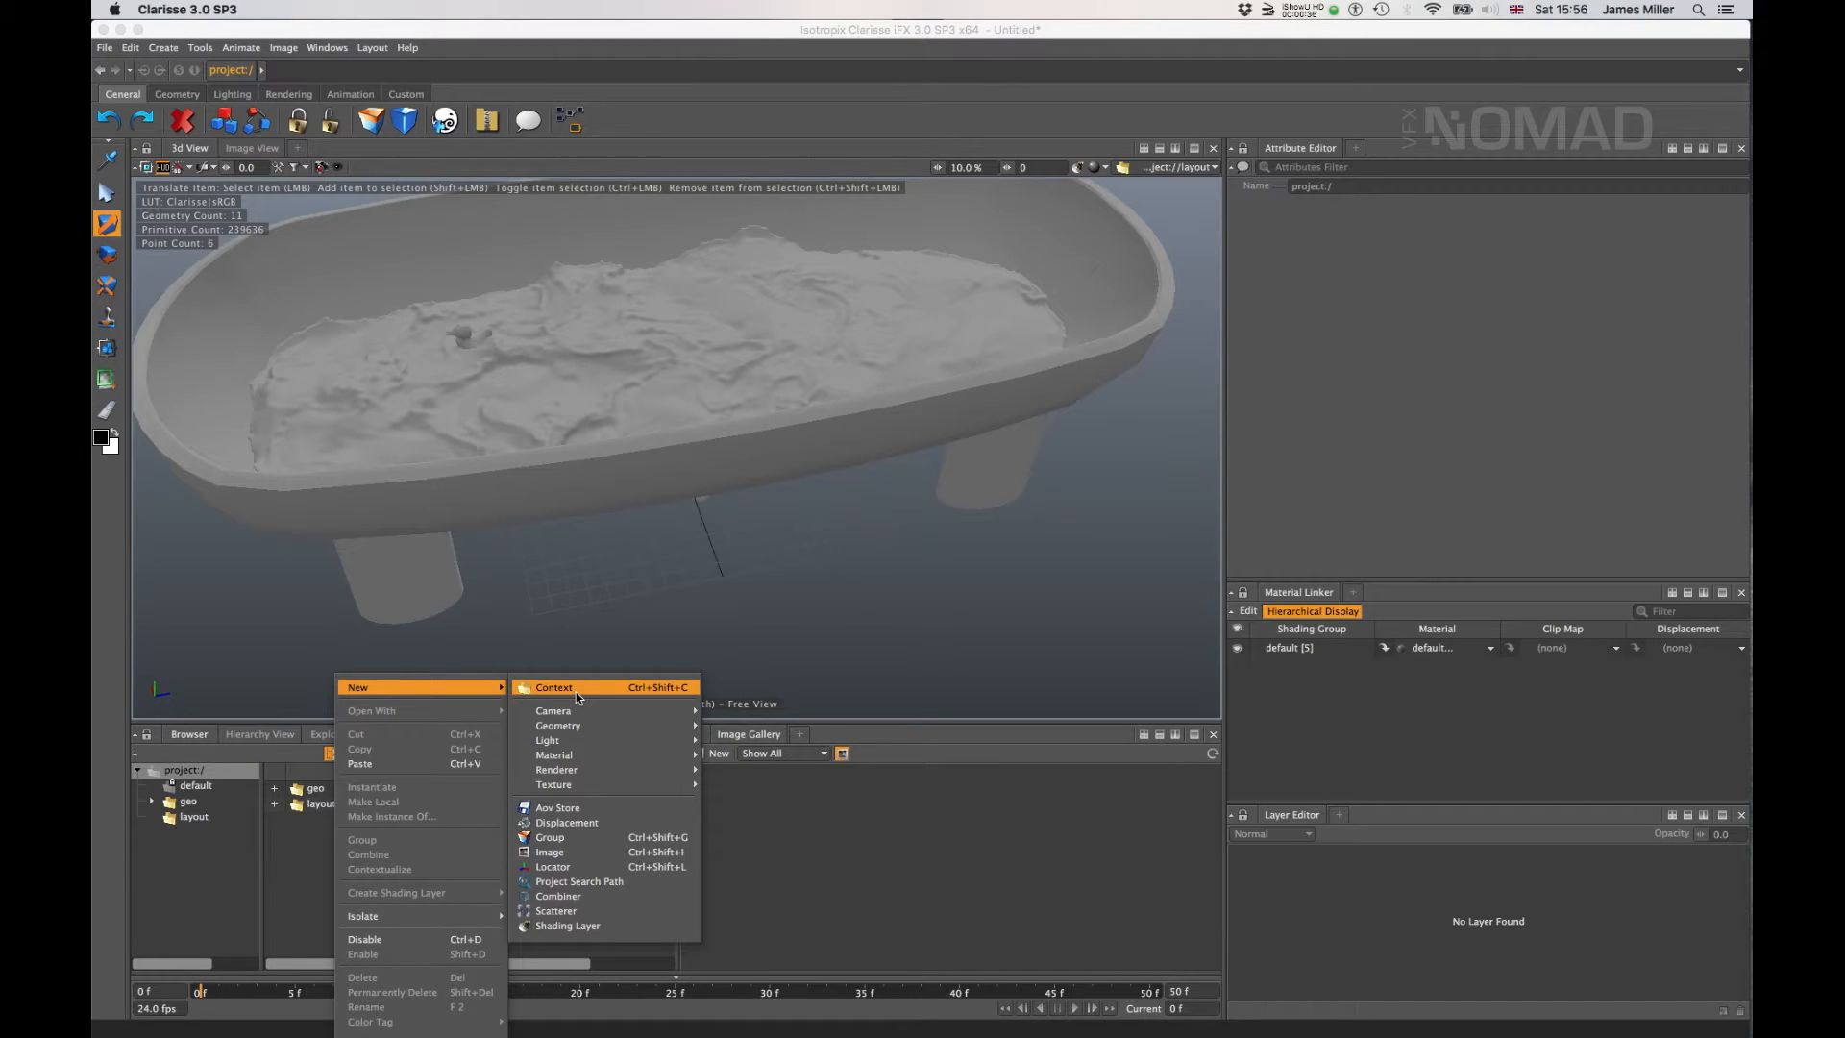
pyautogui.moveTo(615, 755)
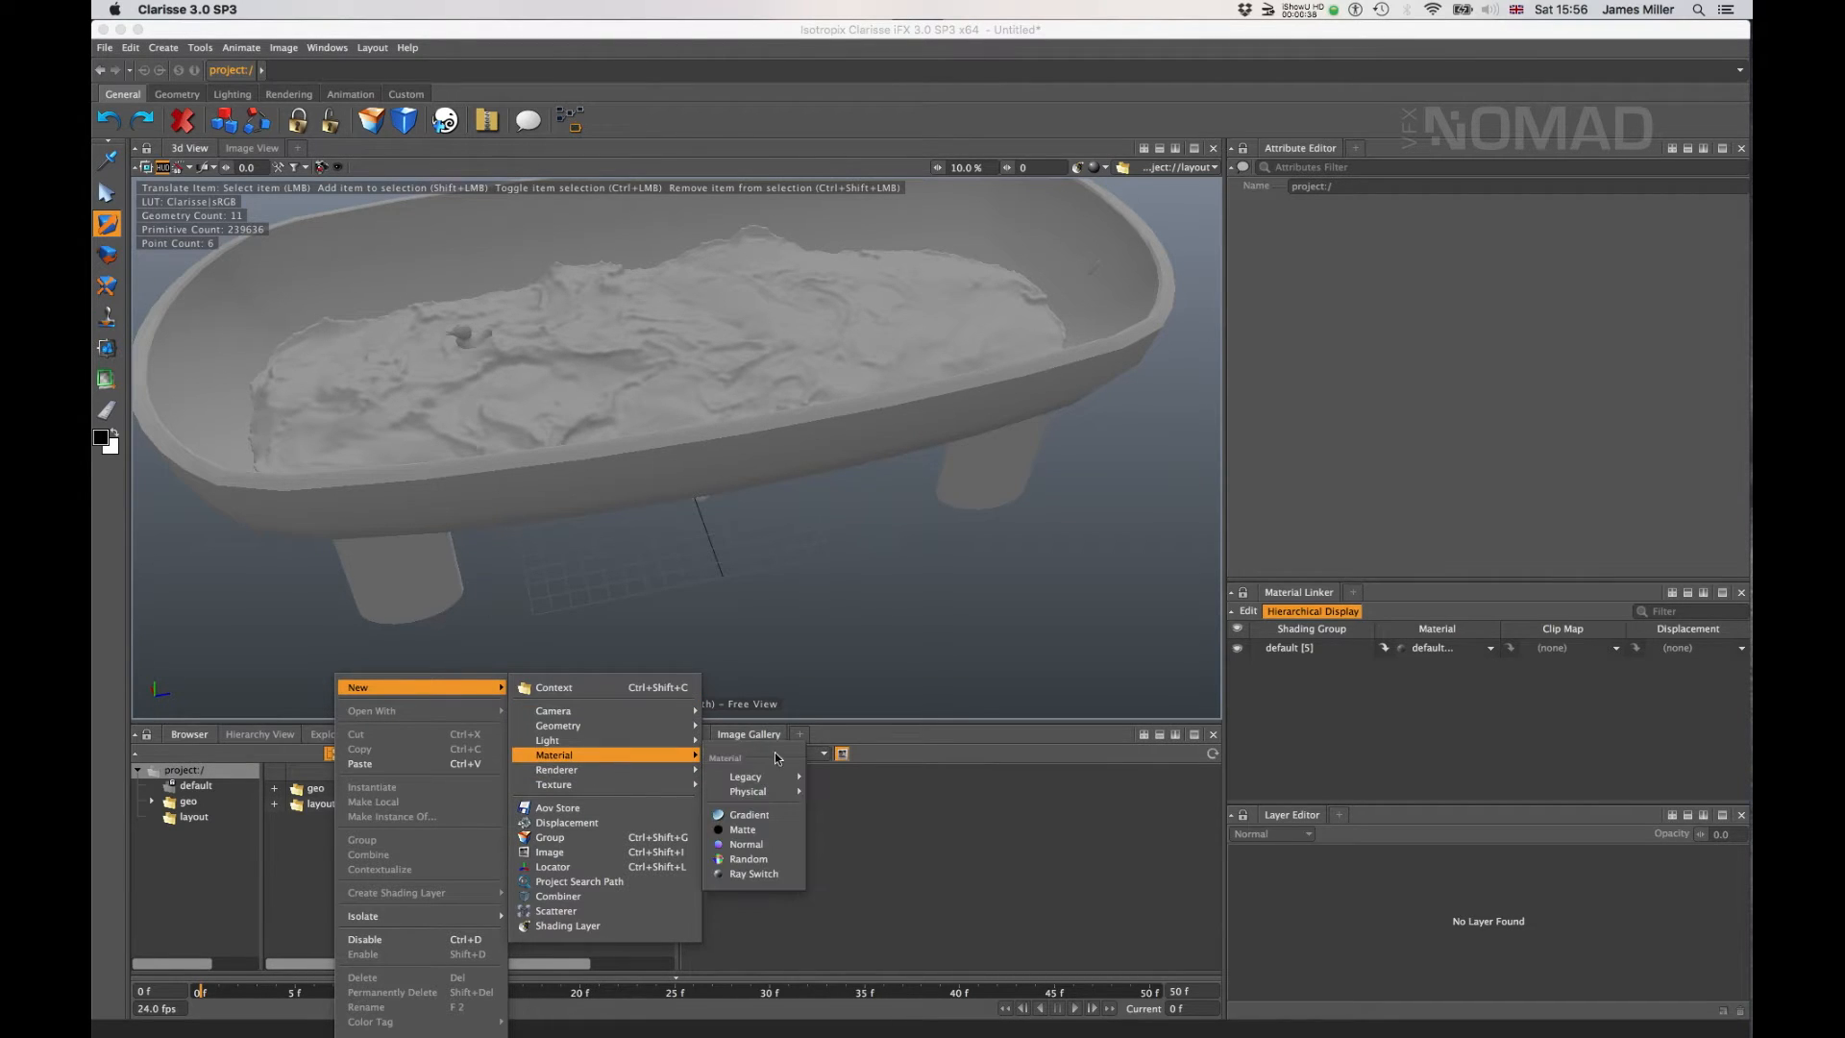
pyautogui.moveTo(775, 794)
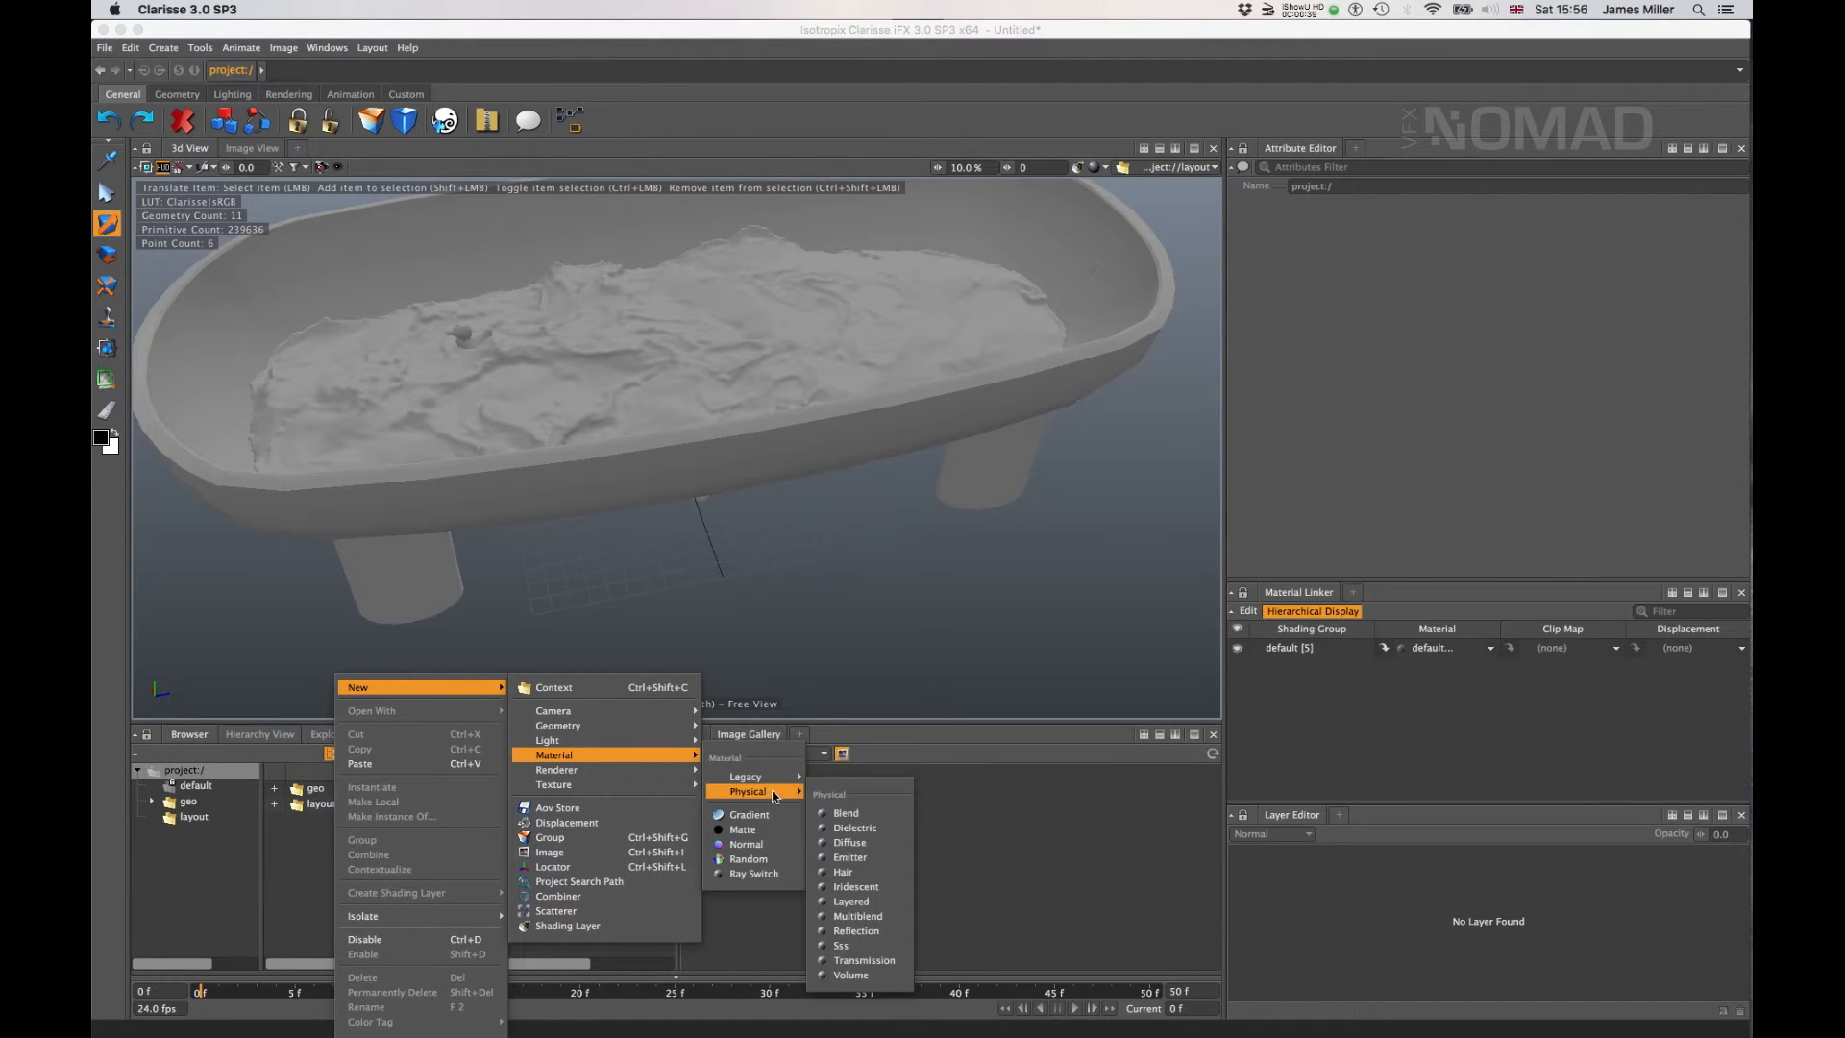
pyautogui.click(869, 844)
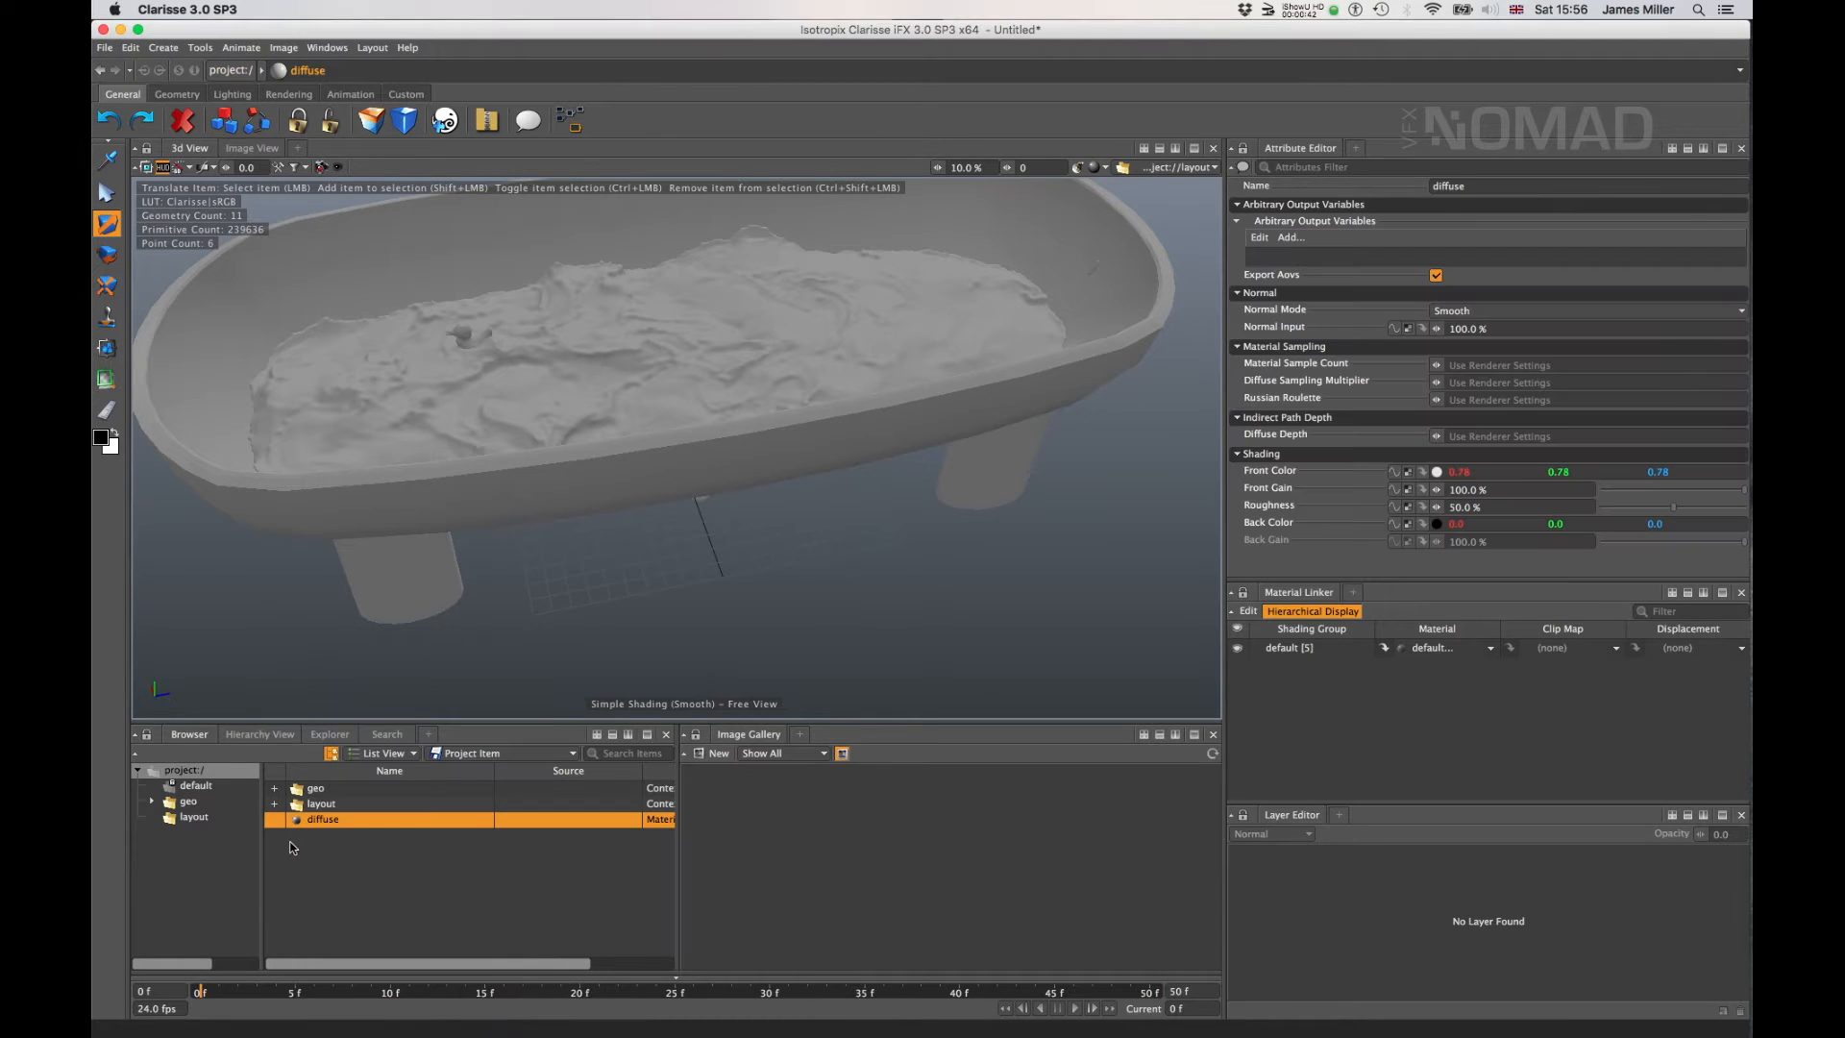
# - Create a context named materials at the project root and move the diffuse material into it
pyautogui.rightClick(315, 871)
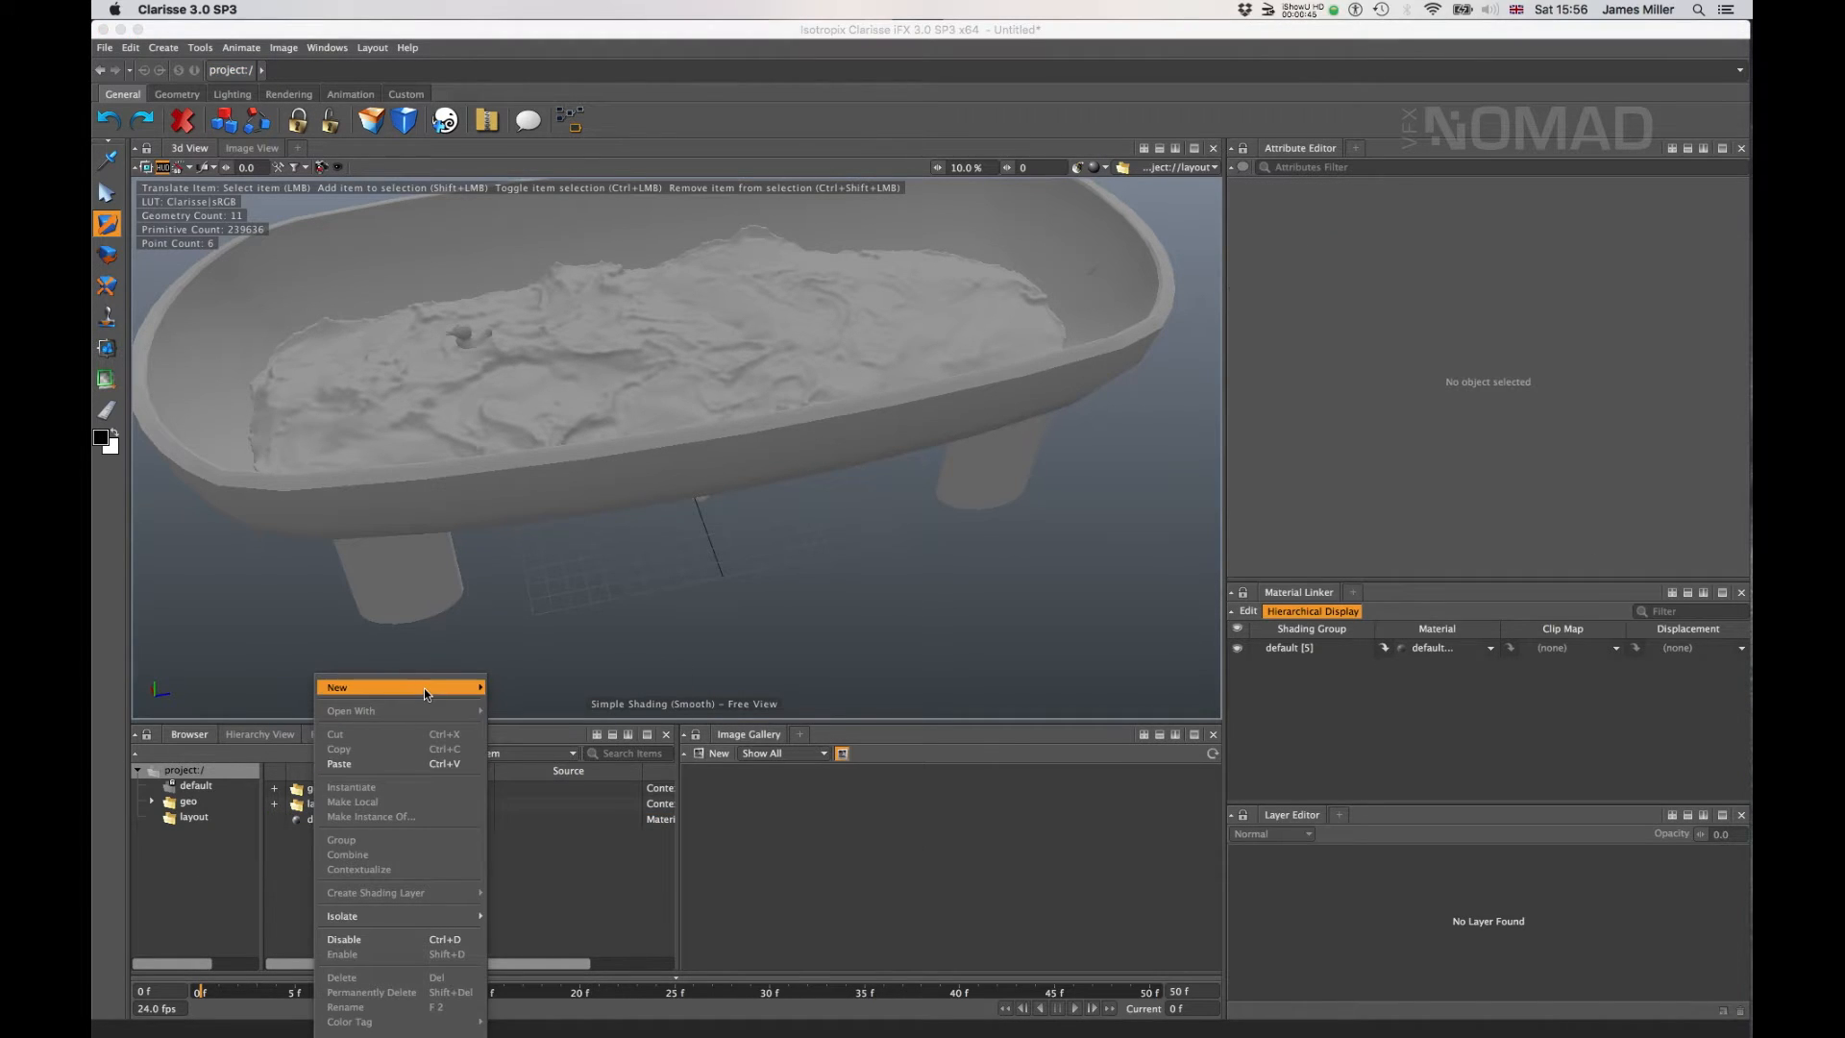
pyautogui.click(513, 686)
pyautogui.press('F2')
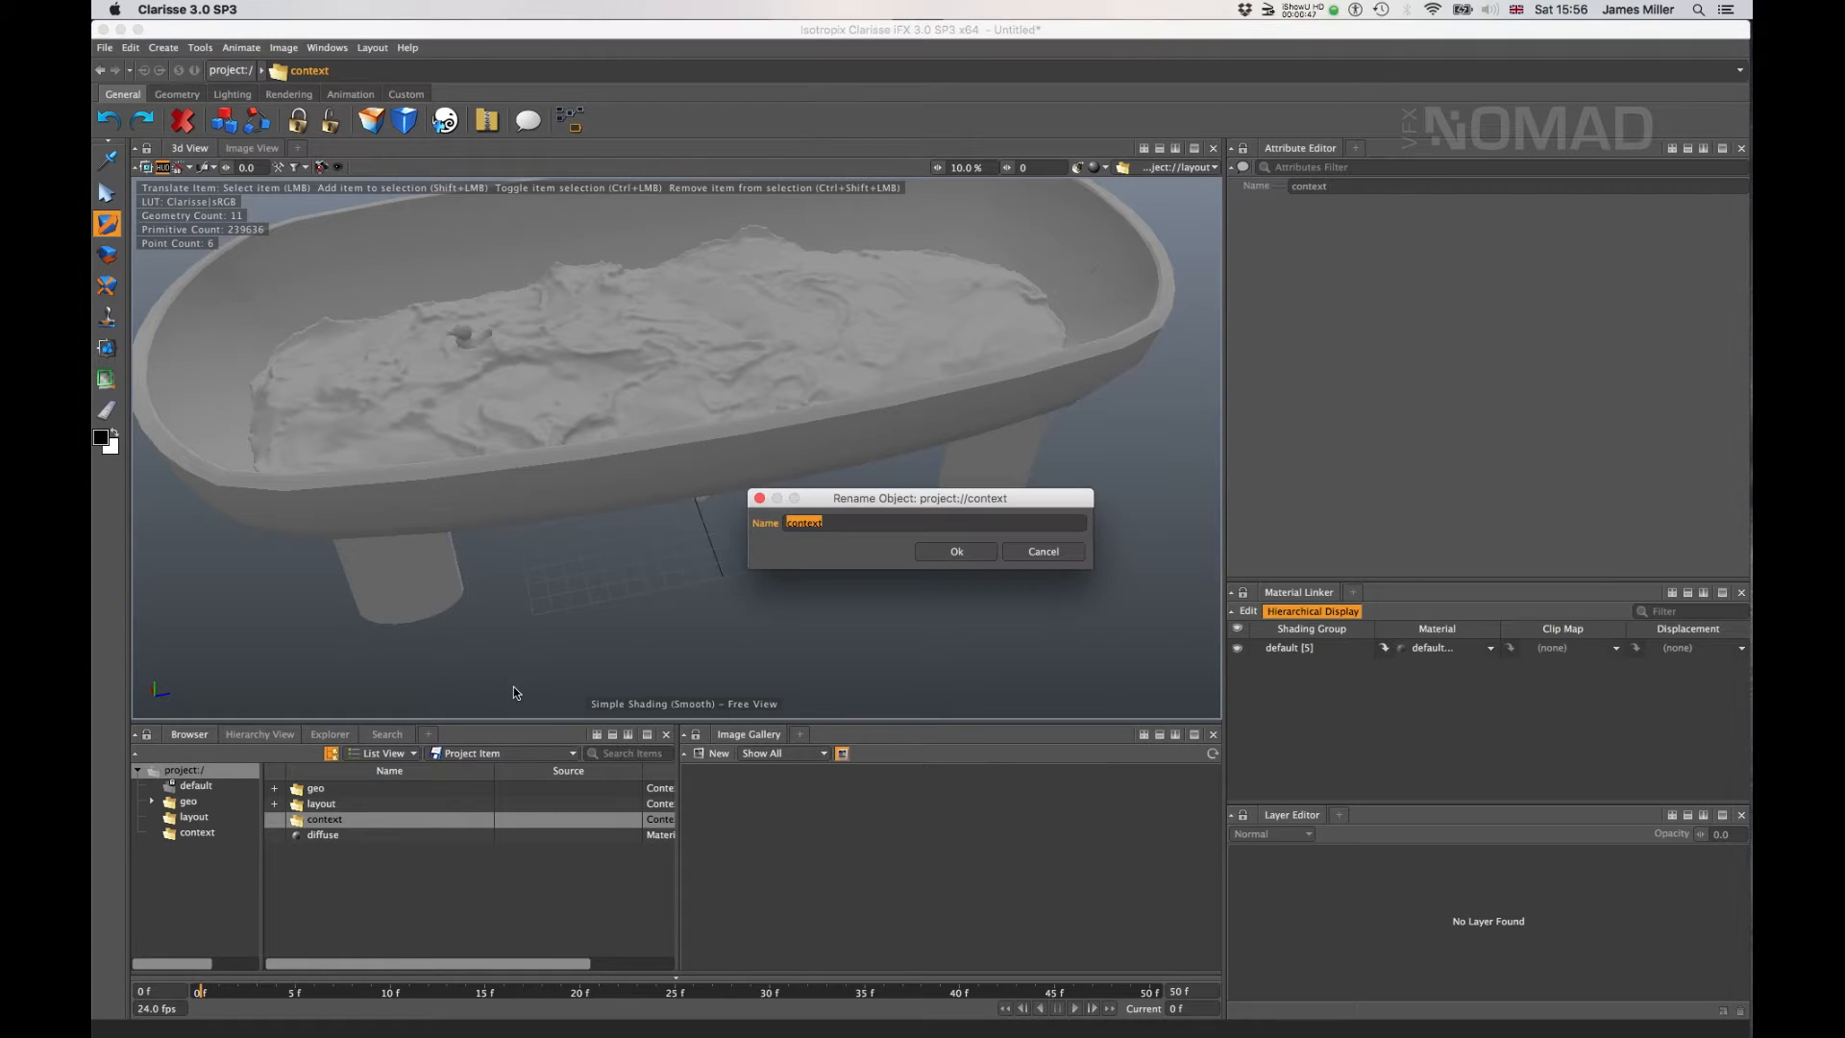
pyautogui.write('ms')
pyautogui.press('Return')
pyautogui.moveTo(328, 842); pyautogui.dragTo(333, 824)
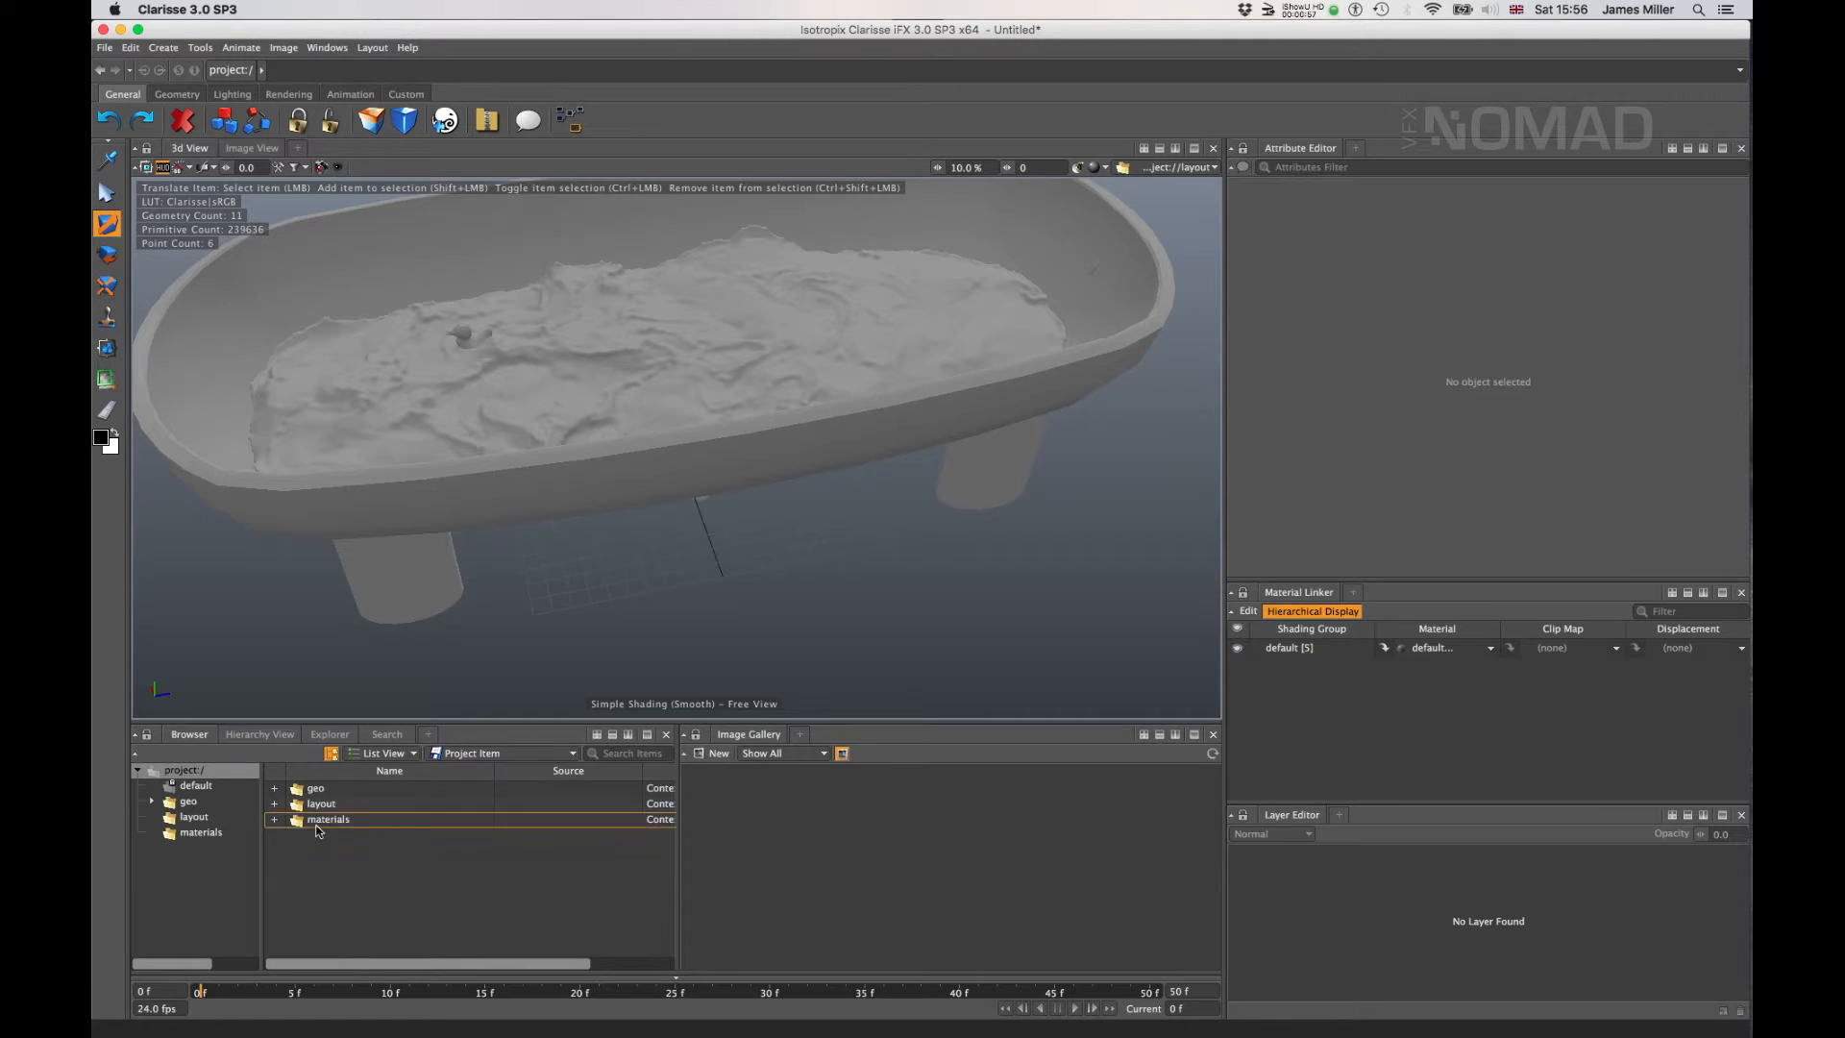
# - Rename the diffuse material inside the materials context to red
pyautogui.doubleClick(317, 822)
pyautogui.click(385, 789)
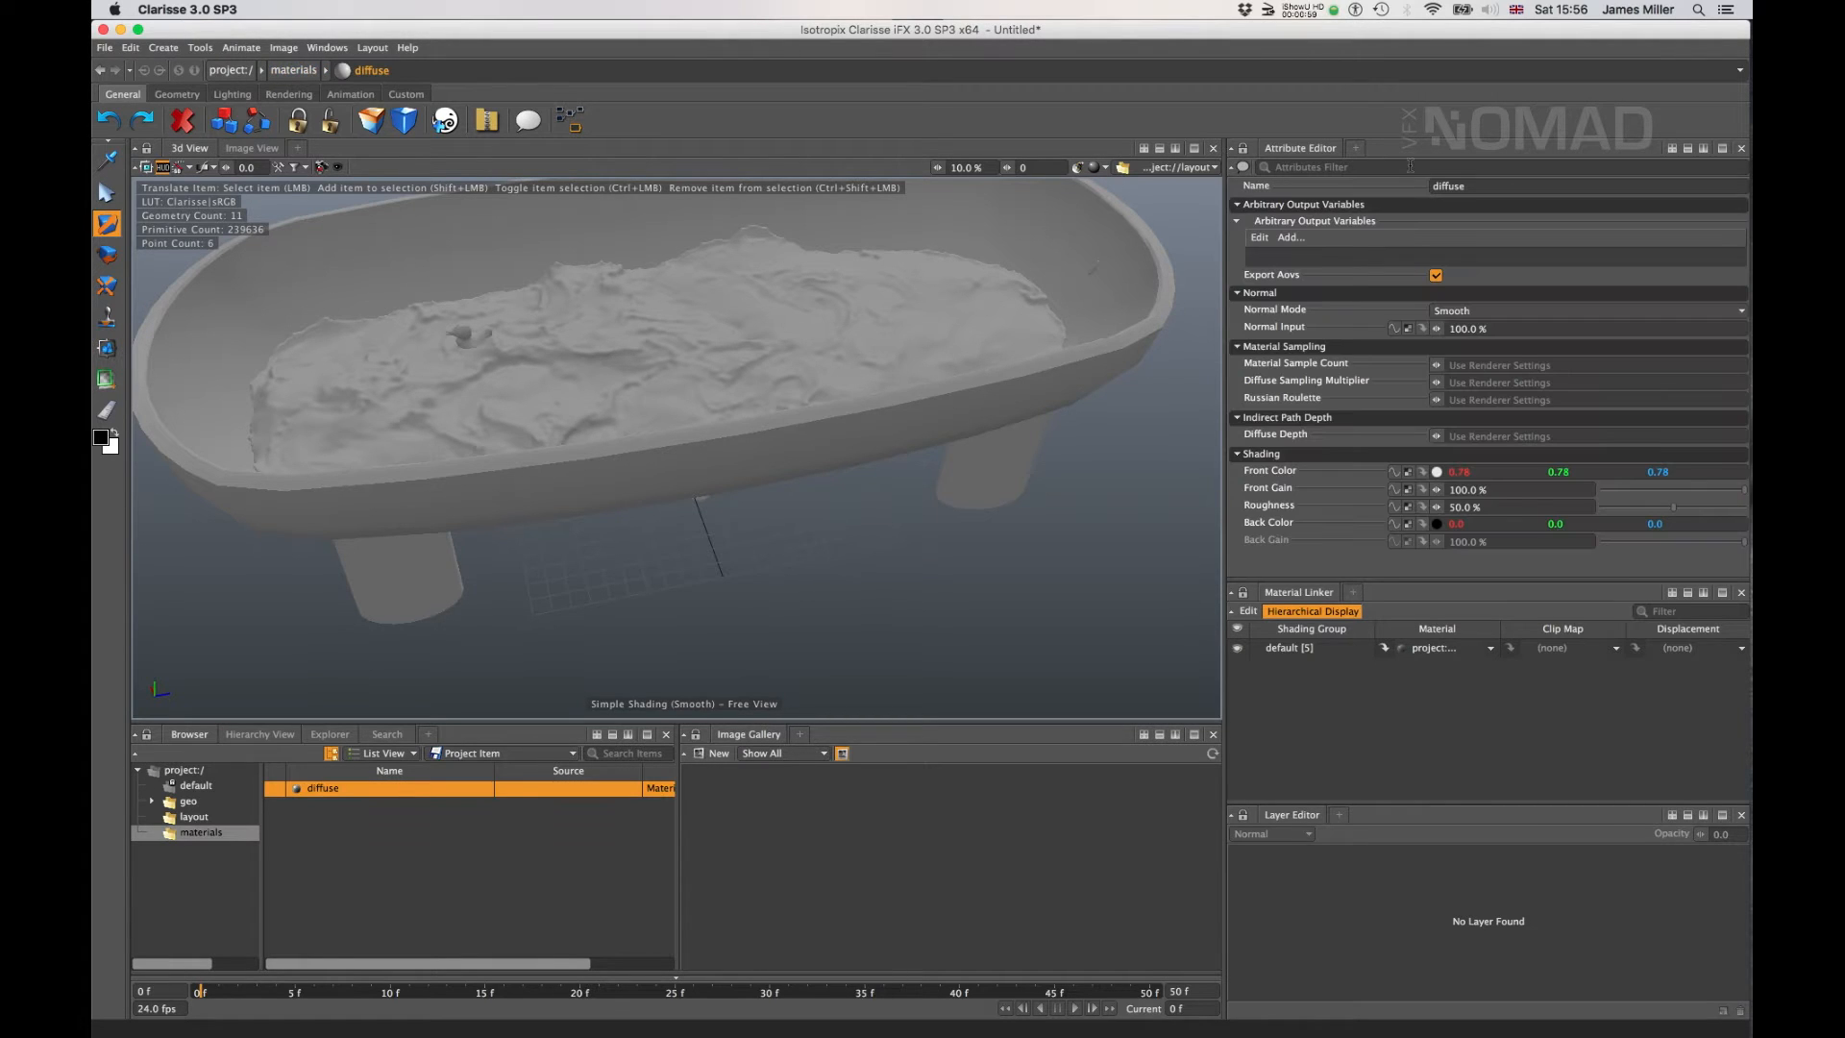
pyautogui.doubleClick(1482, 188)
pyautogui.write('red')
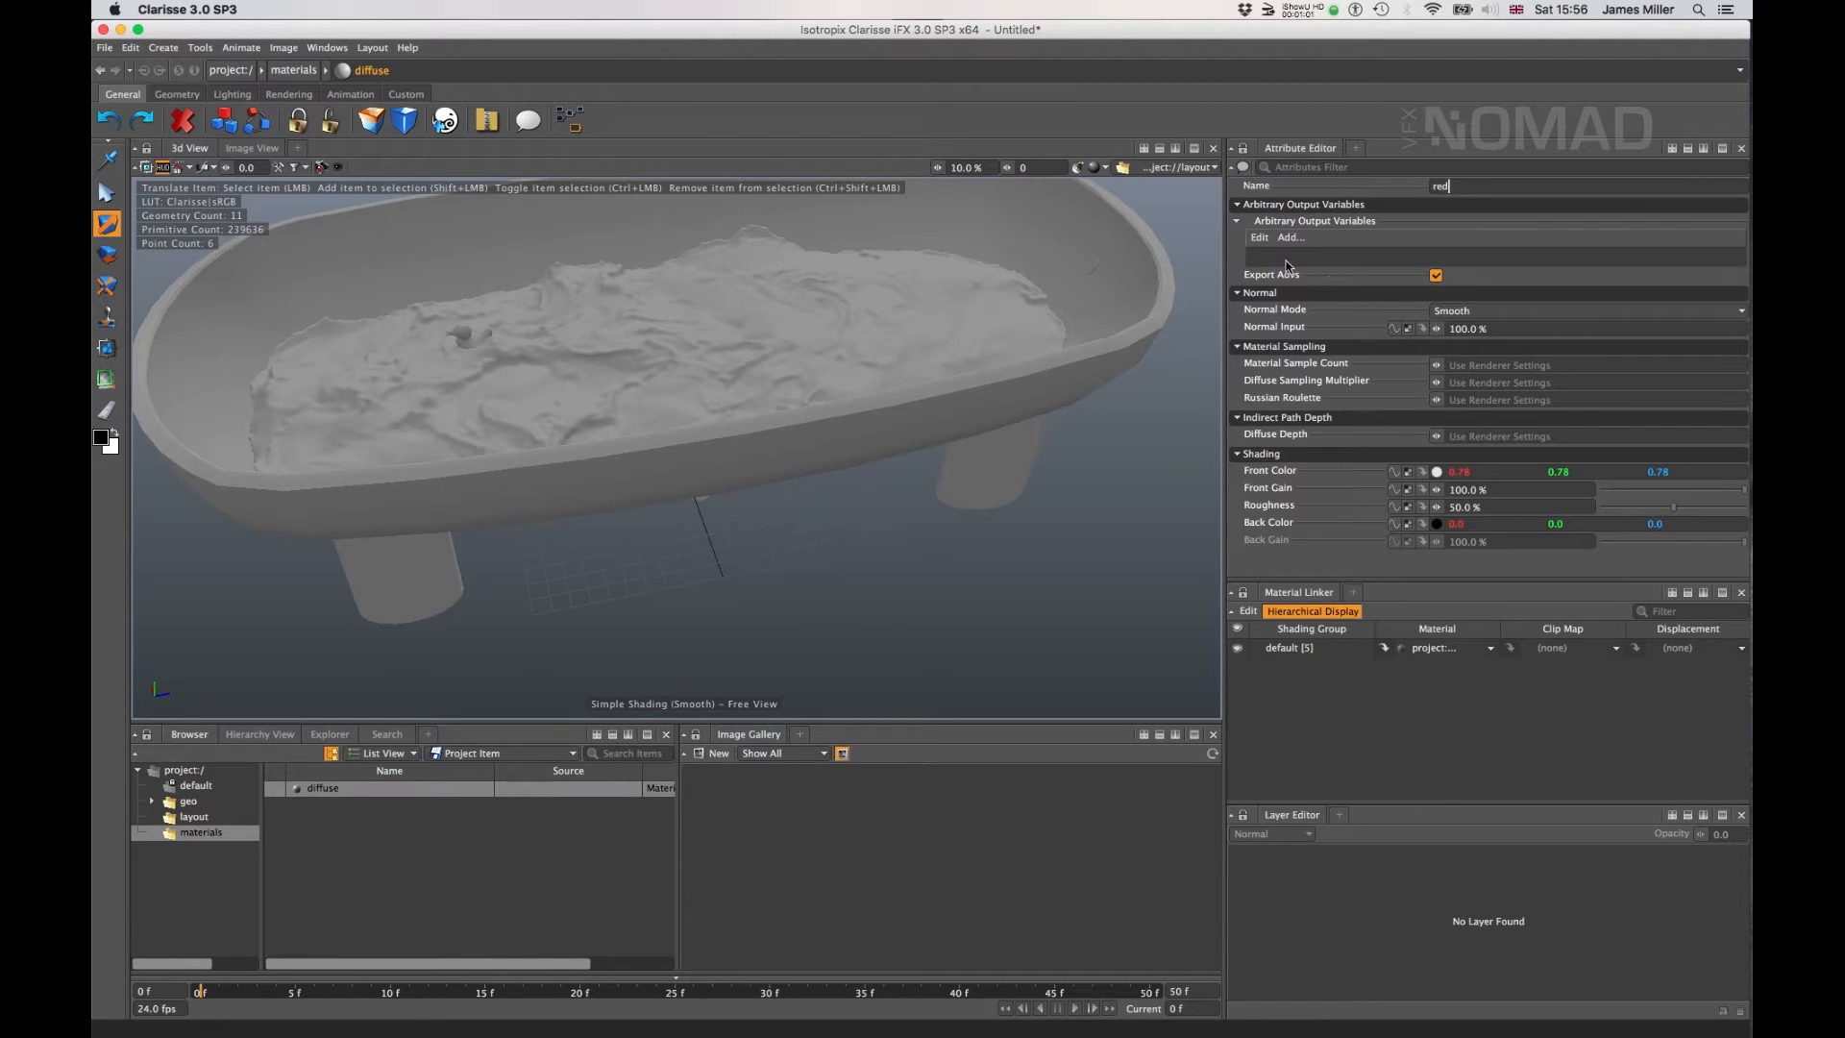
pyautogui.click(326, 805)
# - Duplicate the red material twice within the materials context
pyautogui.click(317, 789)
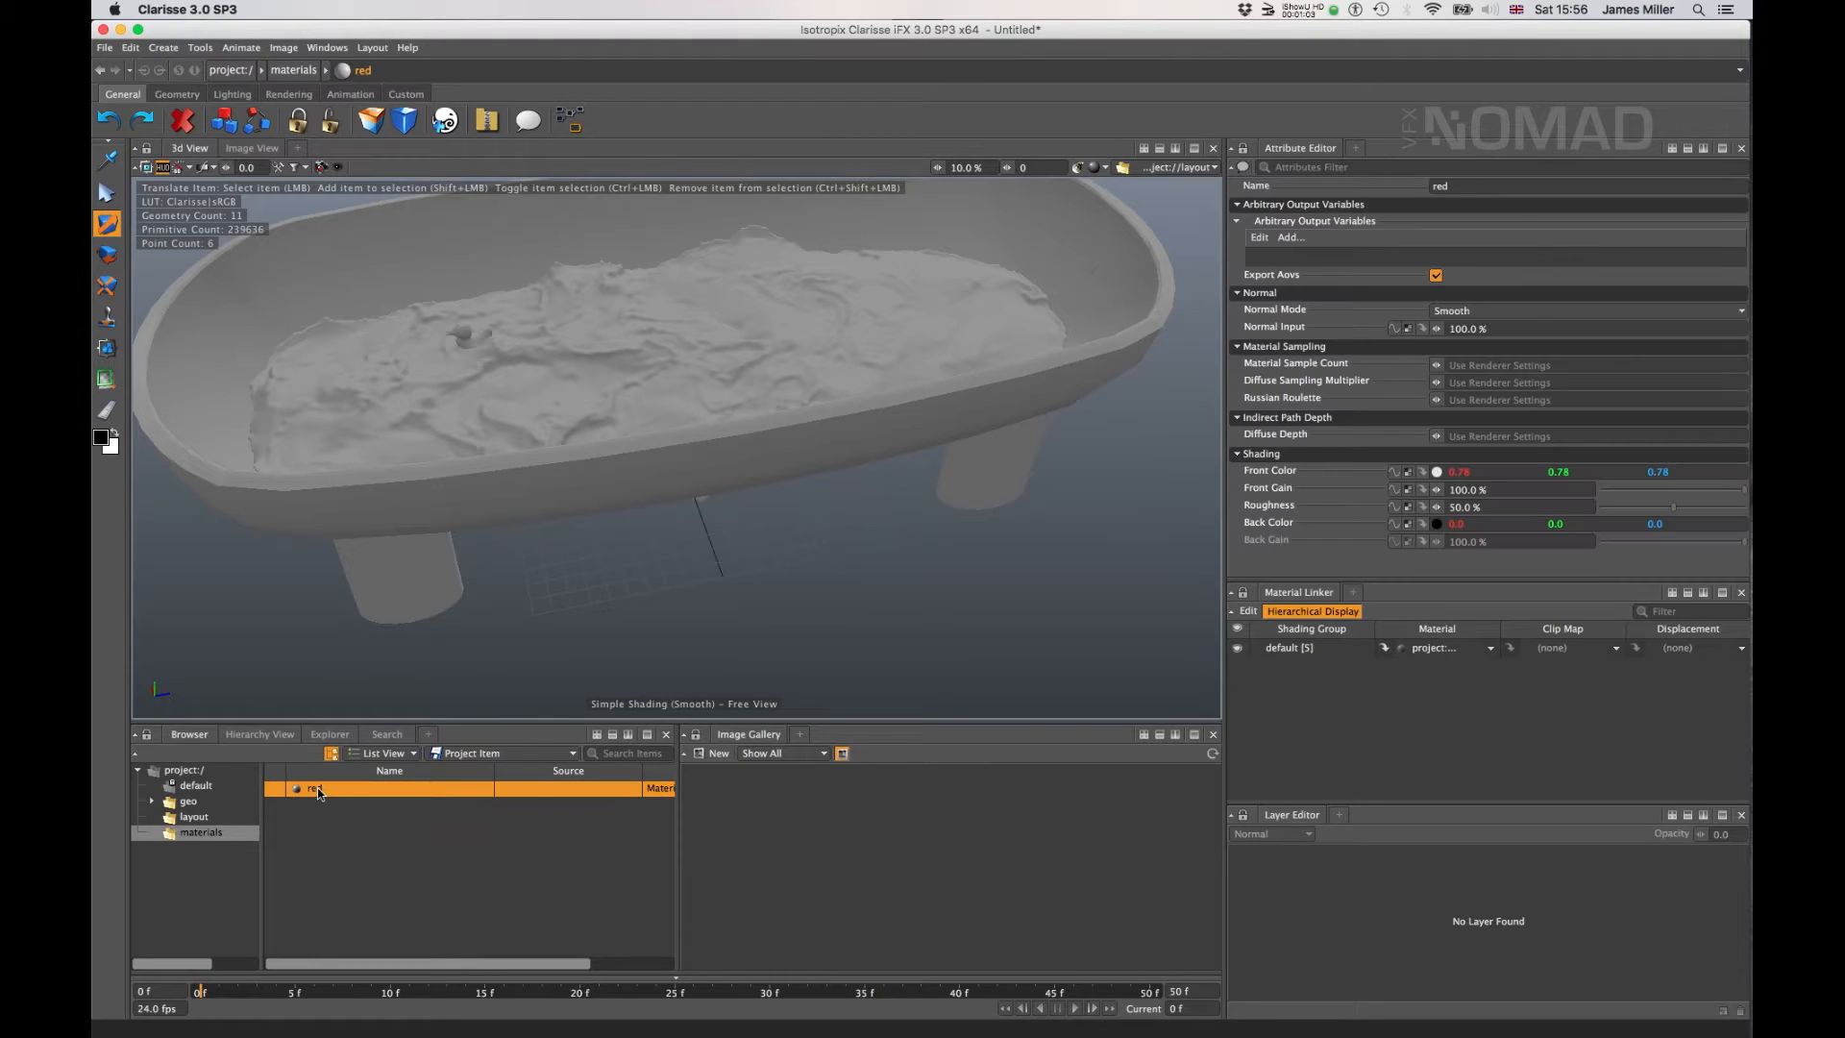
pyautogui.press('super+c')
pyautogui.press('super+v')
pyautogui.press('super+v')
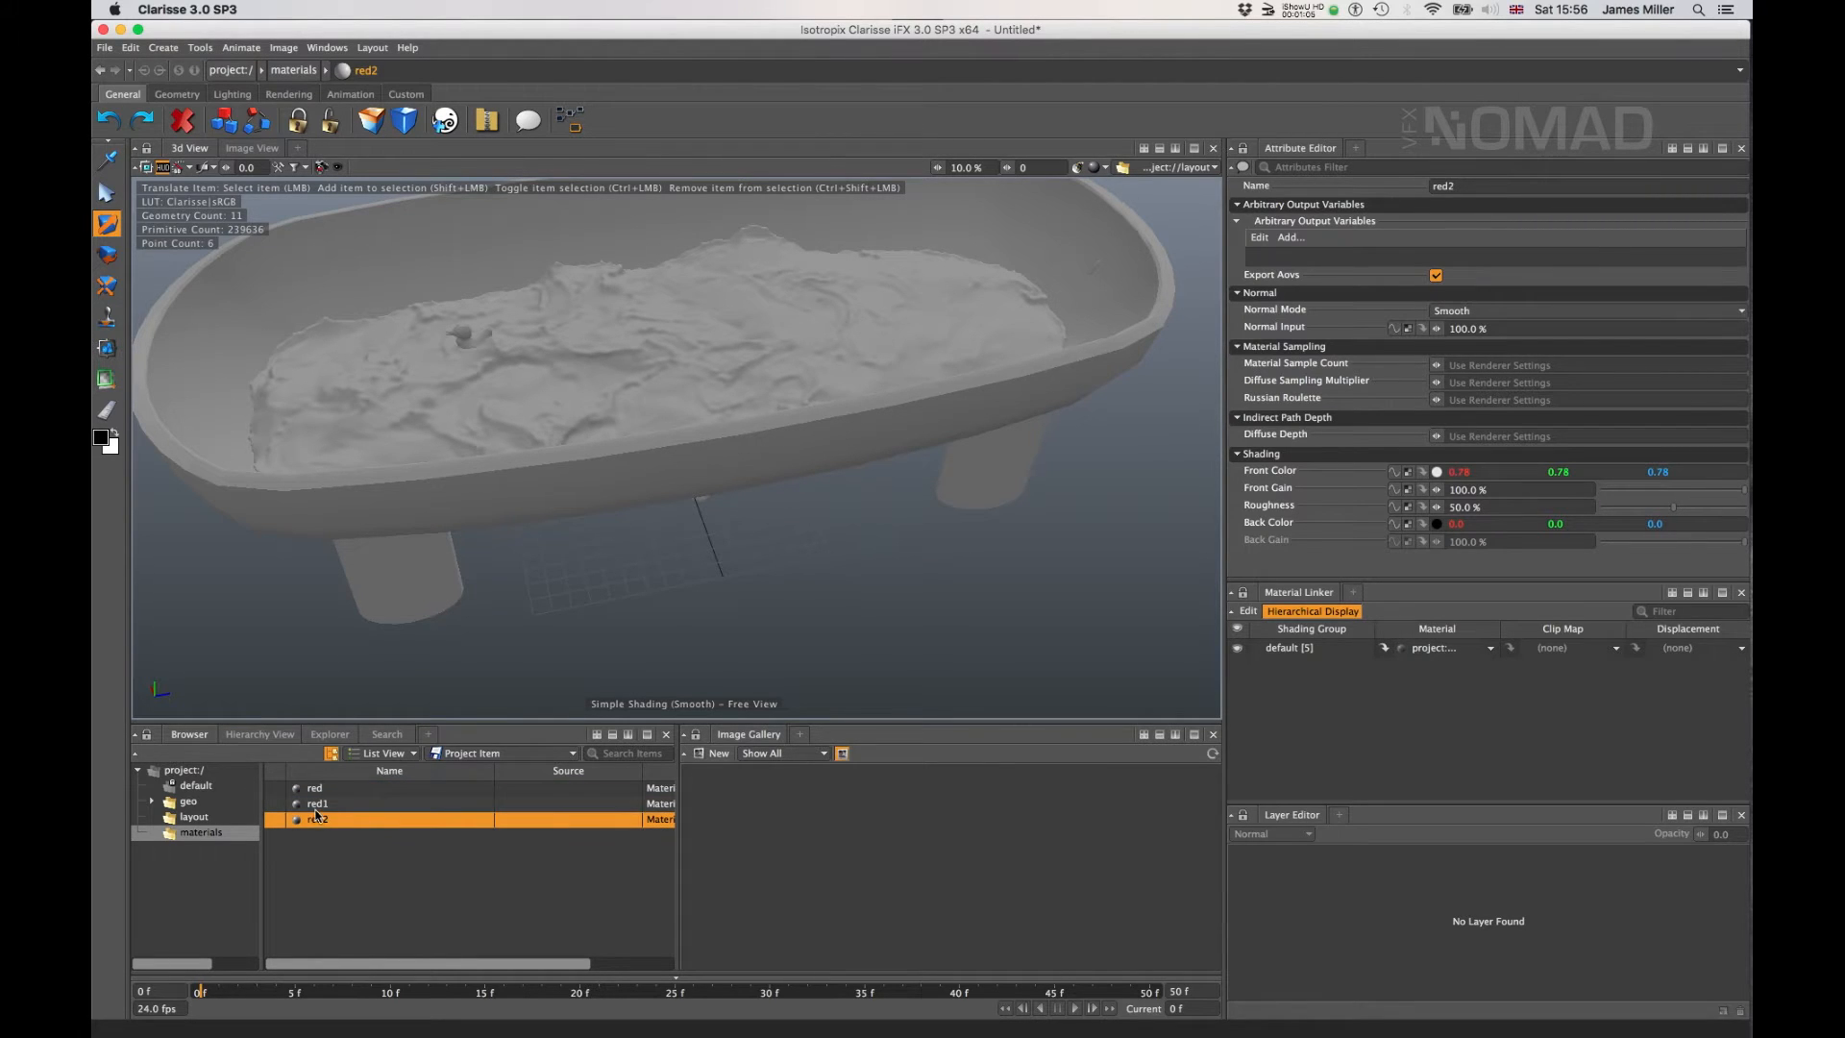
# - Rename the first copy of the red material to green and the second copy to blue
pyautogui.doubleClick(318, 808)
pyautogui.write('green')
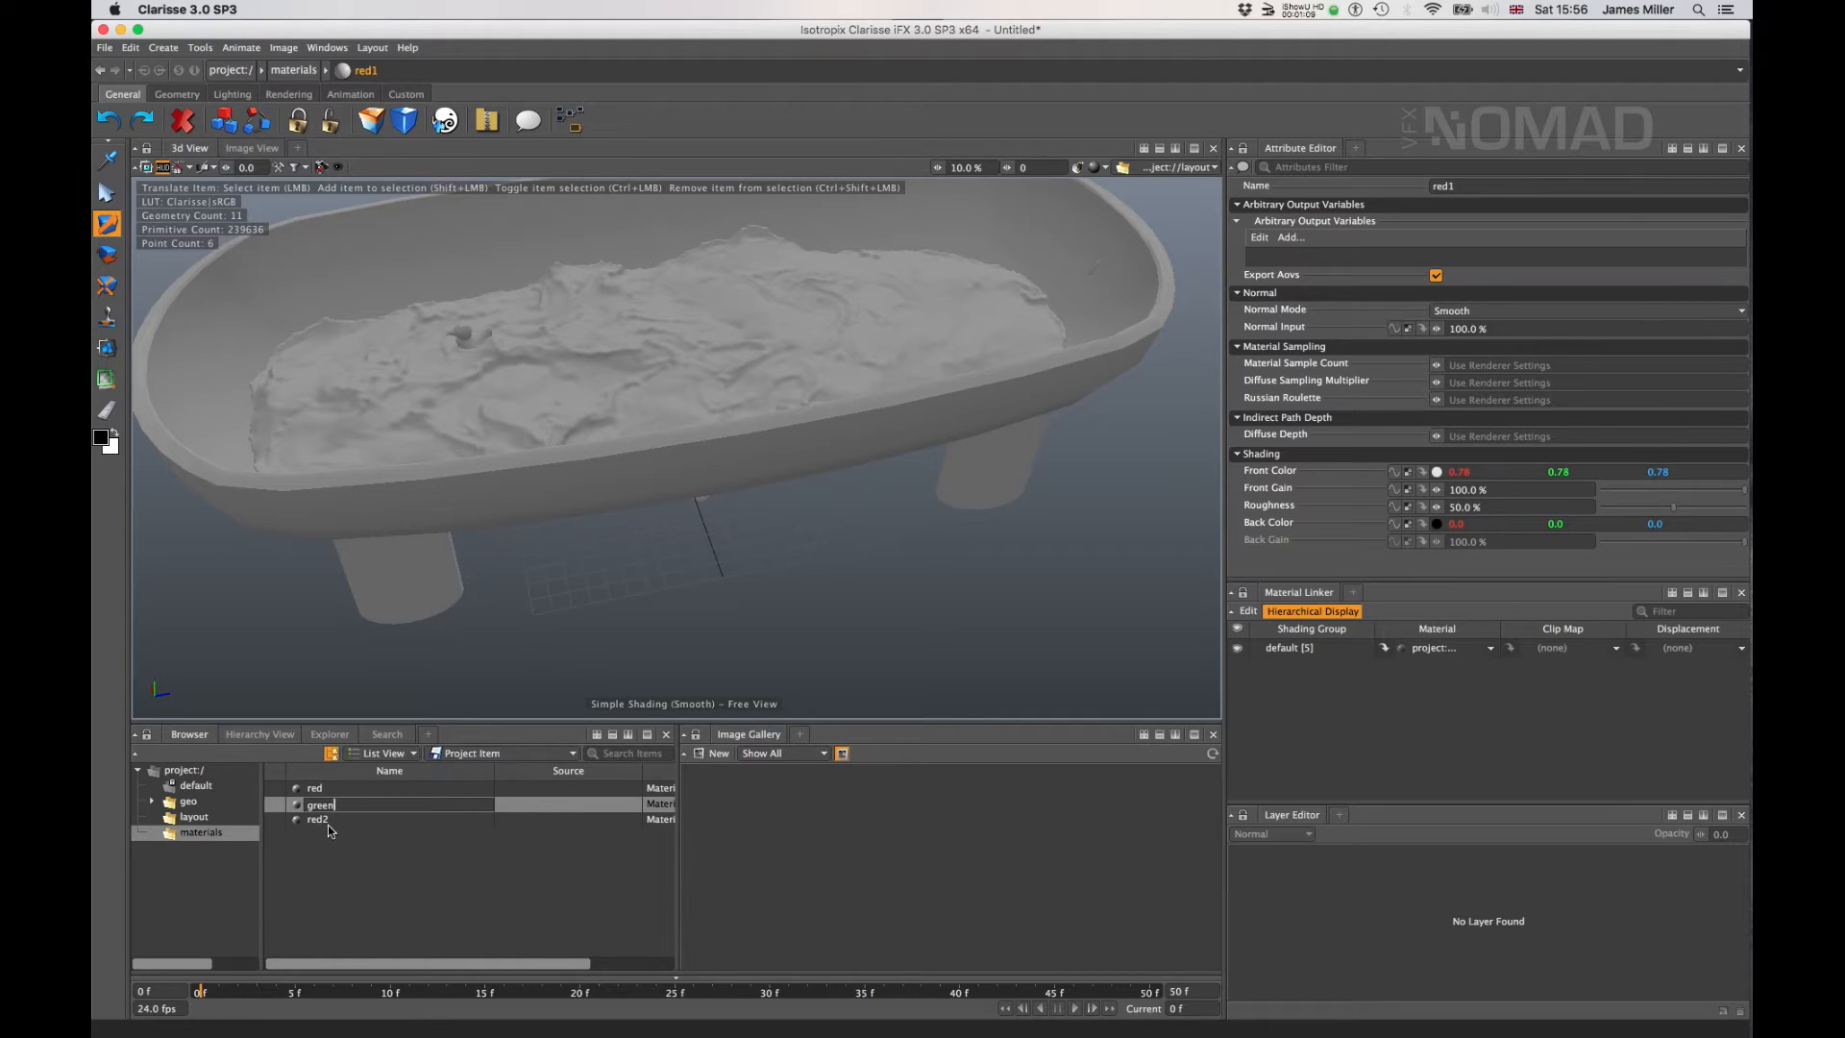
pyautogui.click(325, 821)
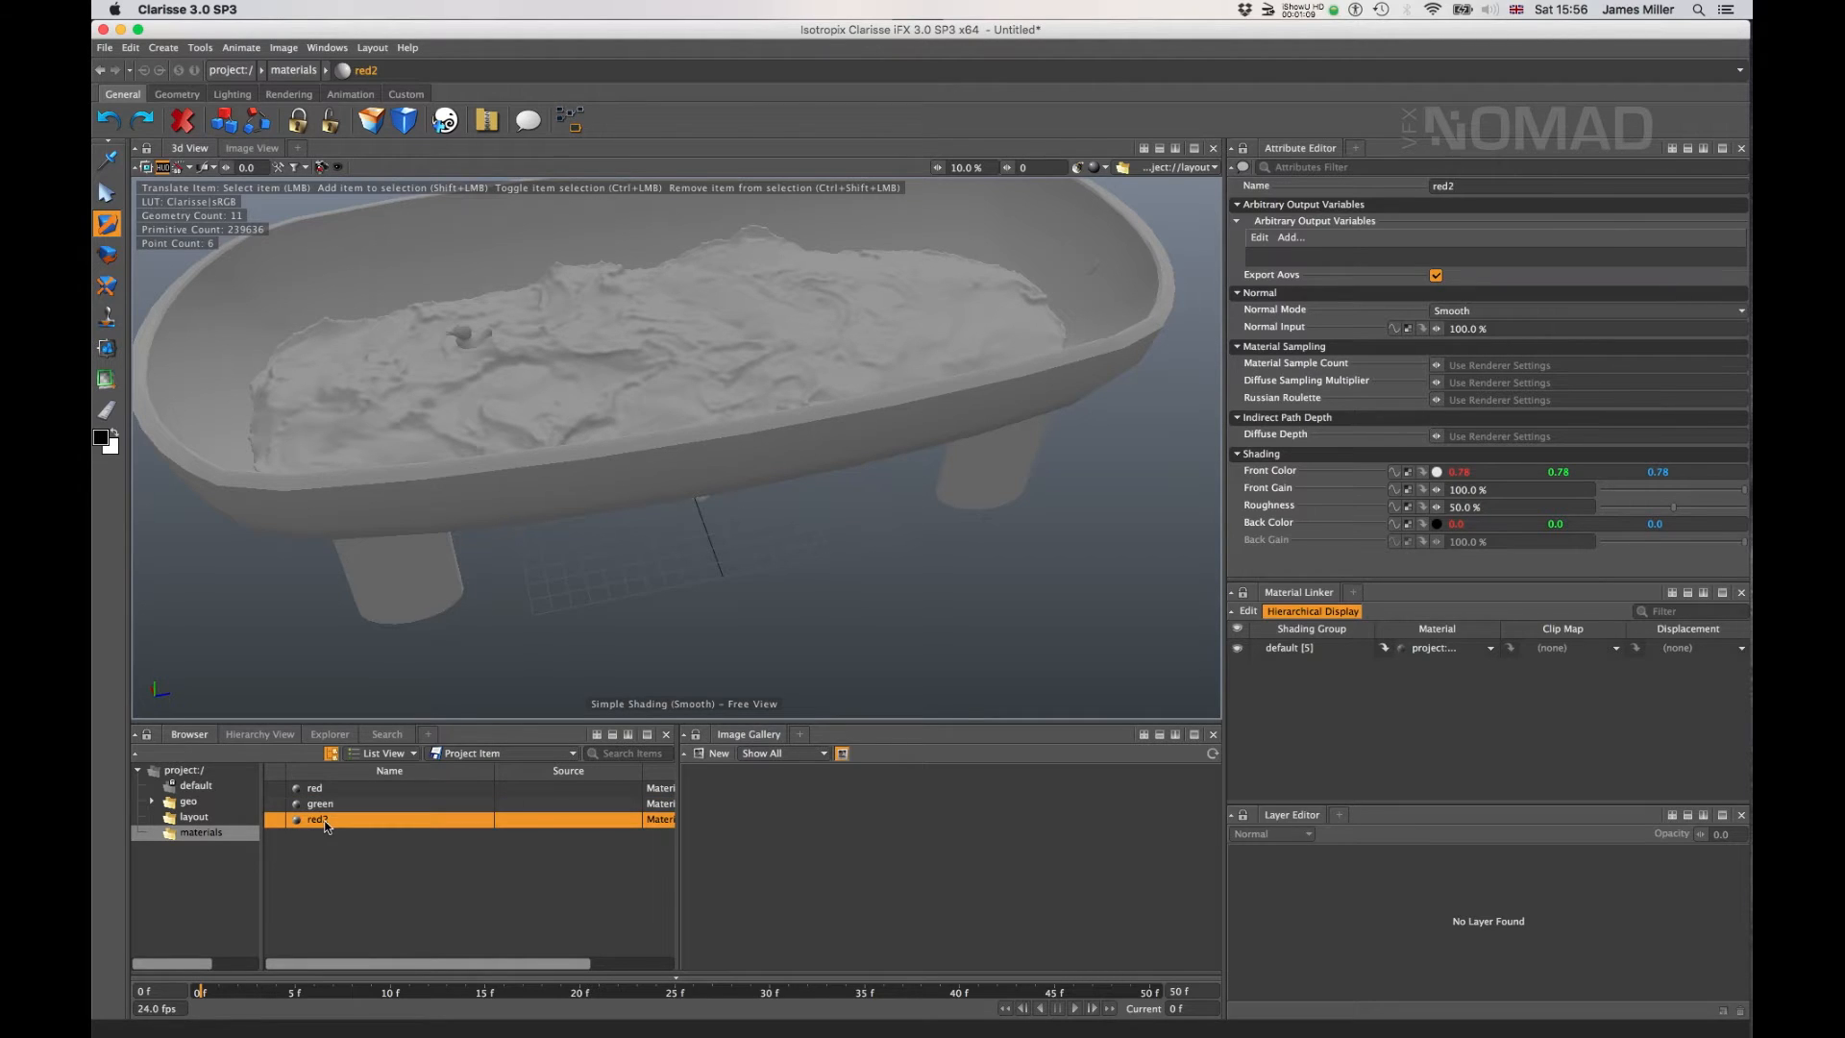
pyautogui.doubleClick(318, 819)
pyautogui.write('blu')
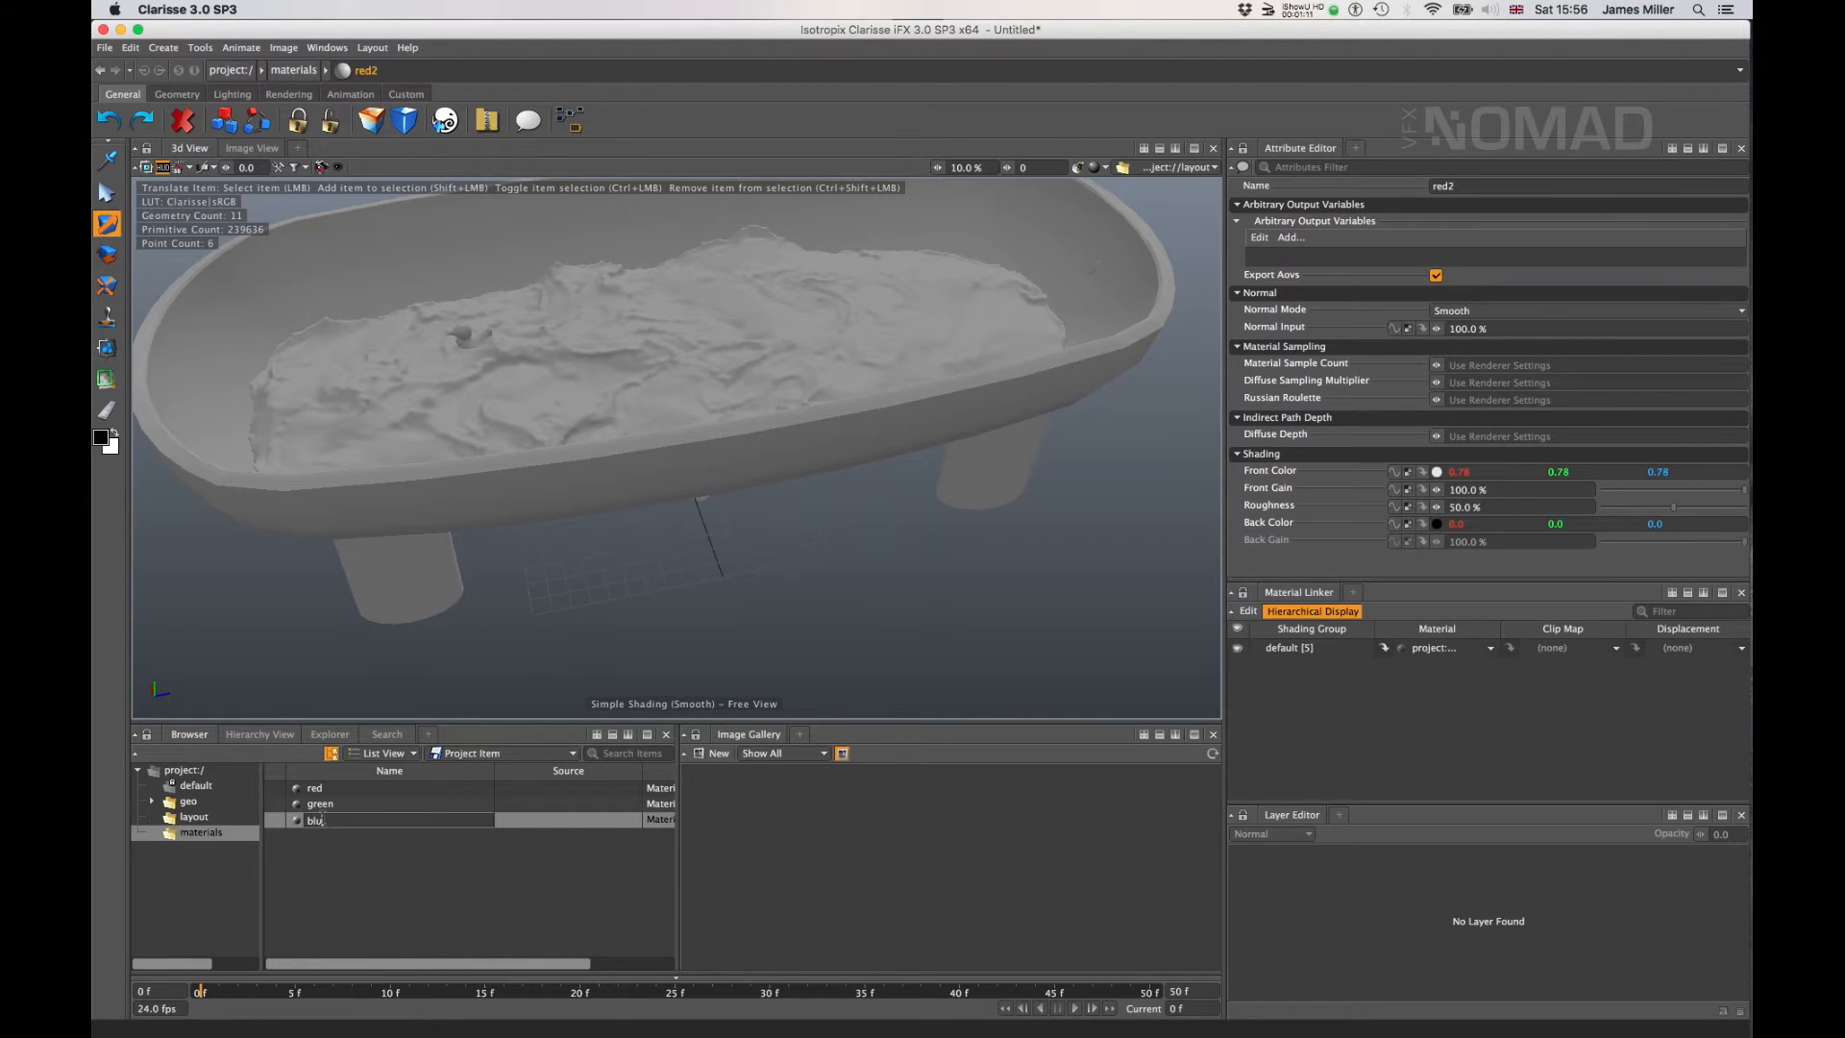
pyautogui.write('e')
pyautogui.press('Return')
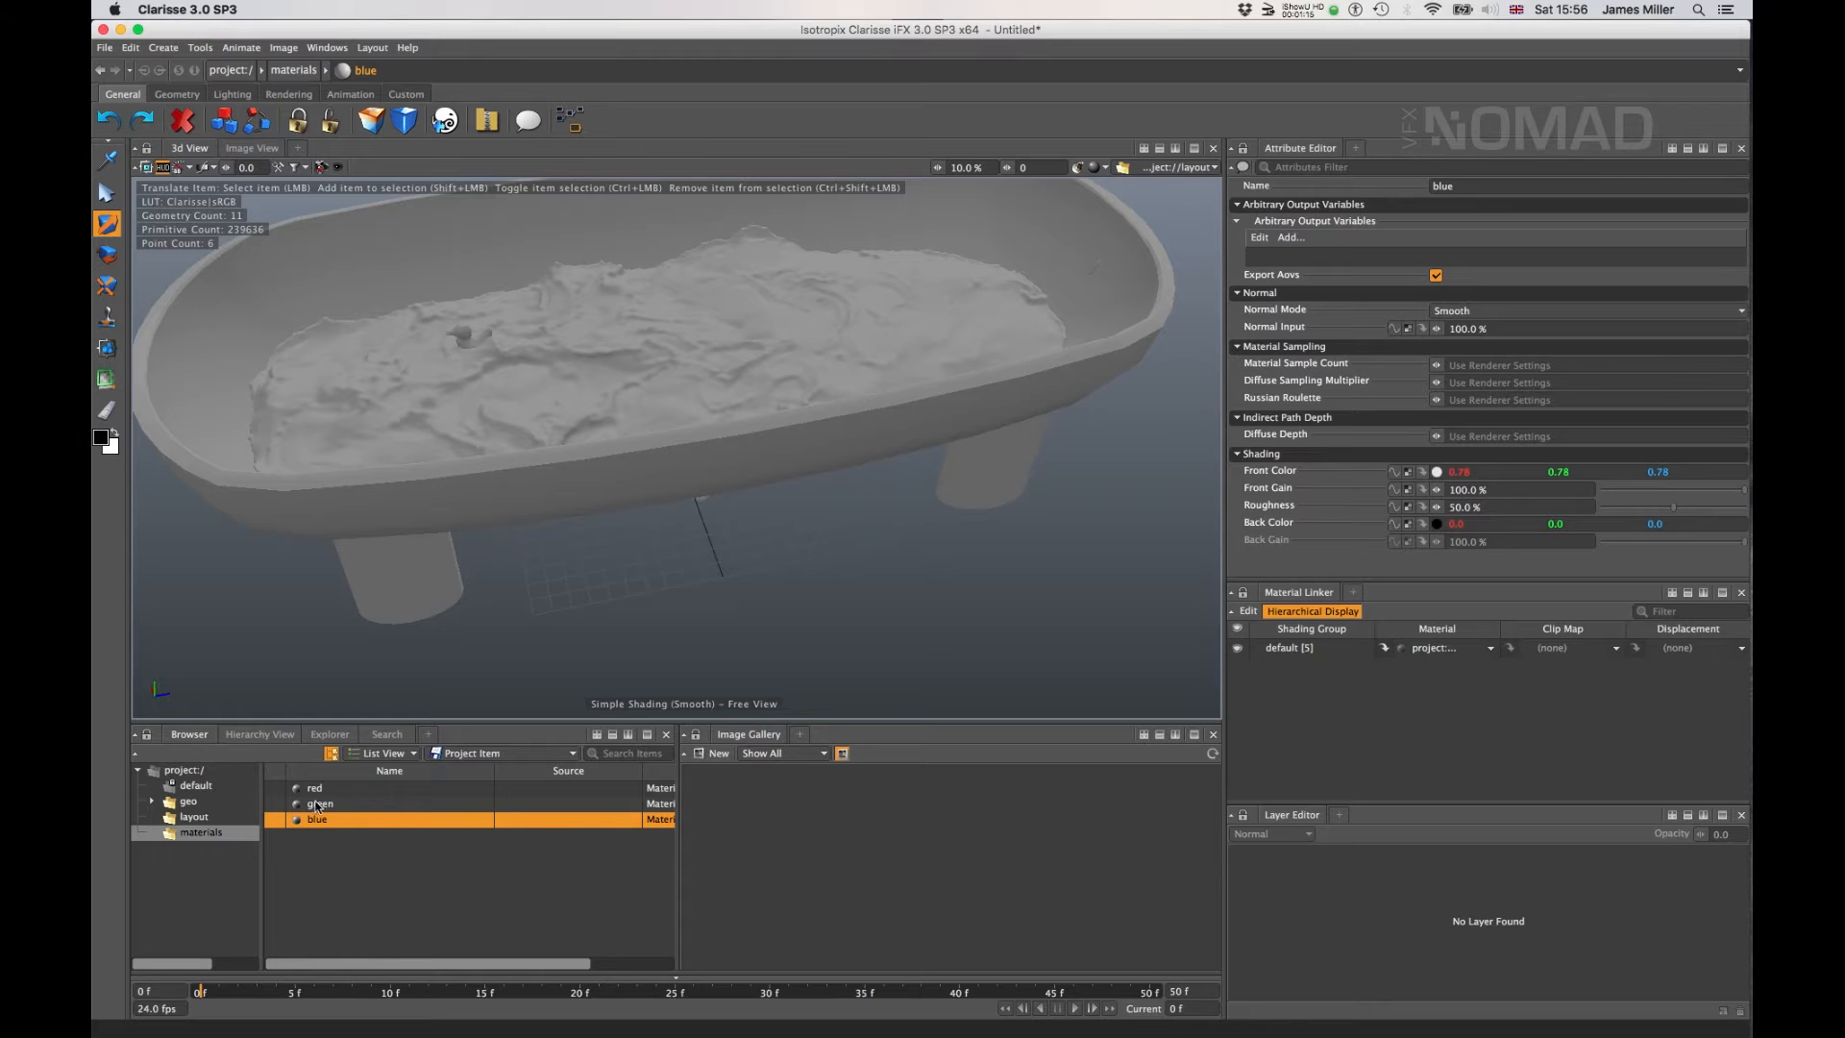
# - Create a new image item at the project root and display it in the image view
pyautogui.click(183, 770)
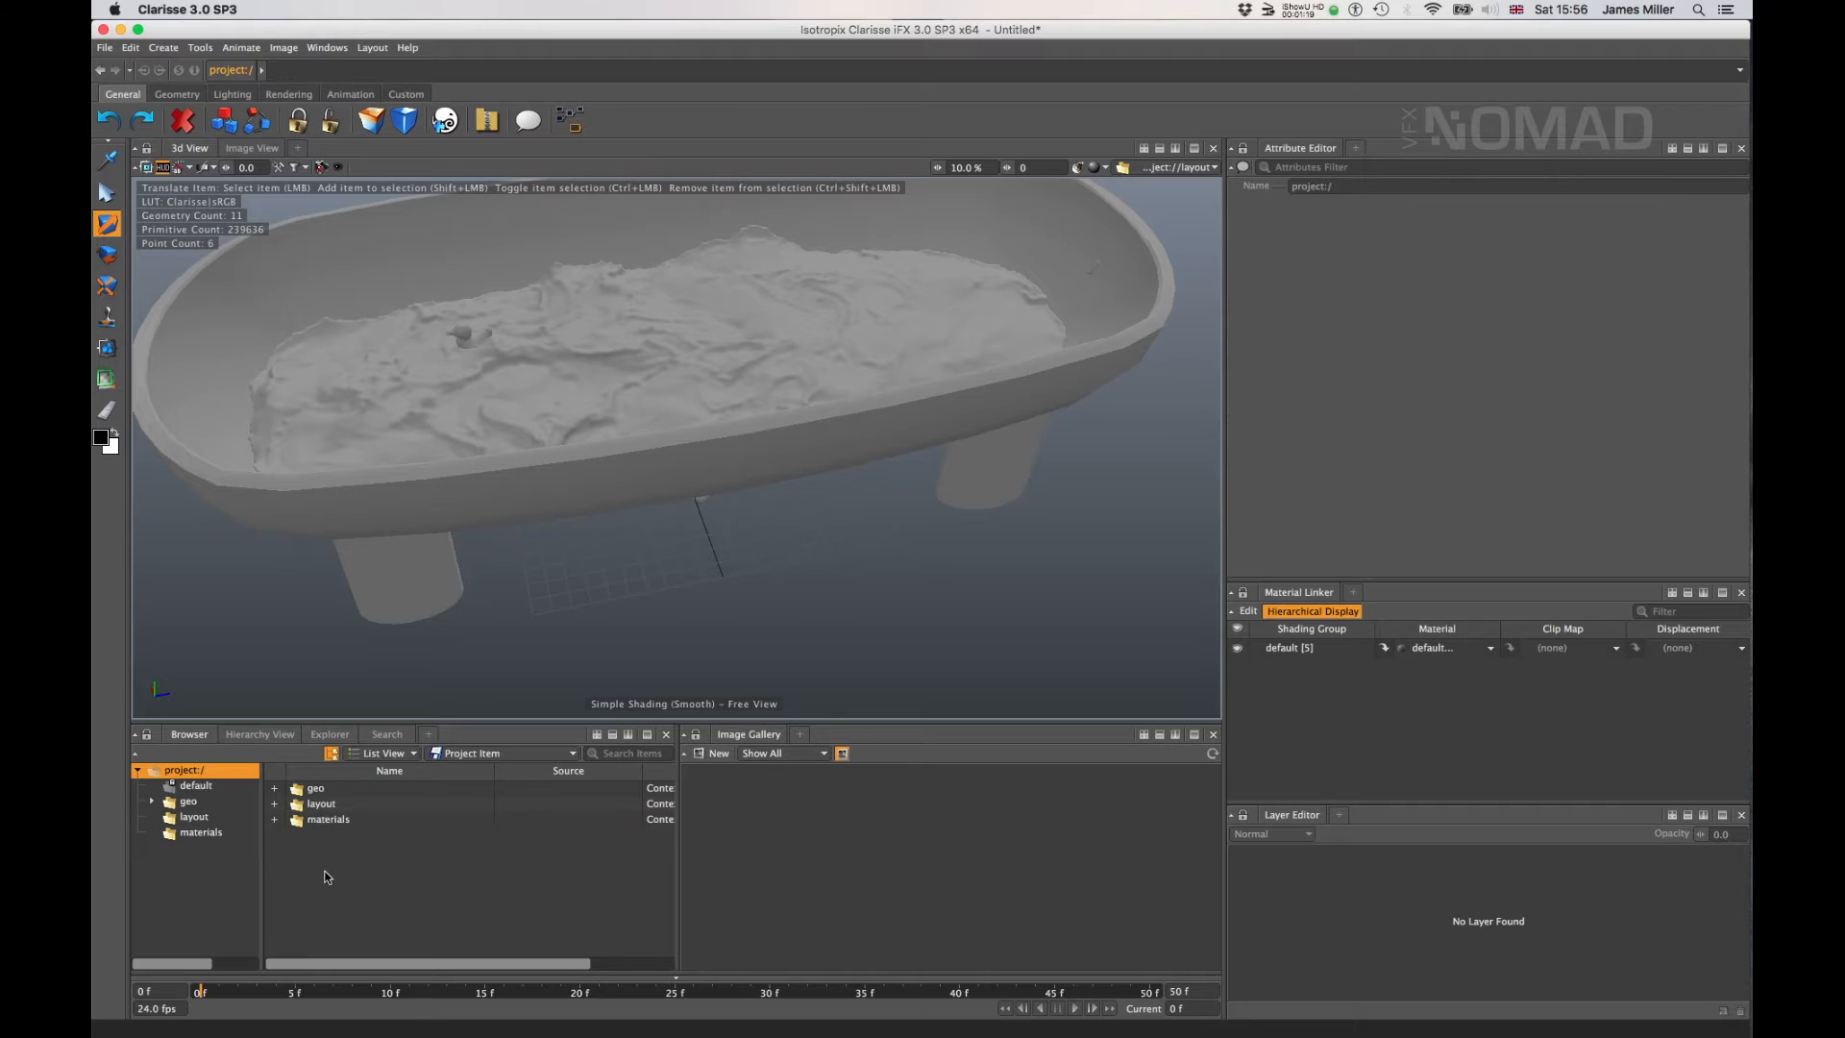
pyautogui.rightClick(325, 870)
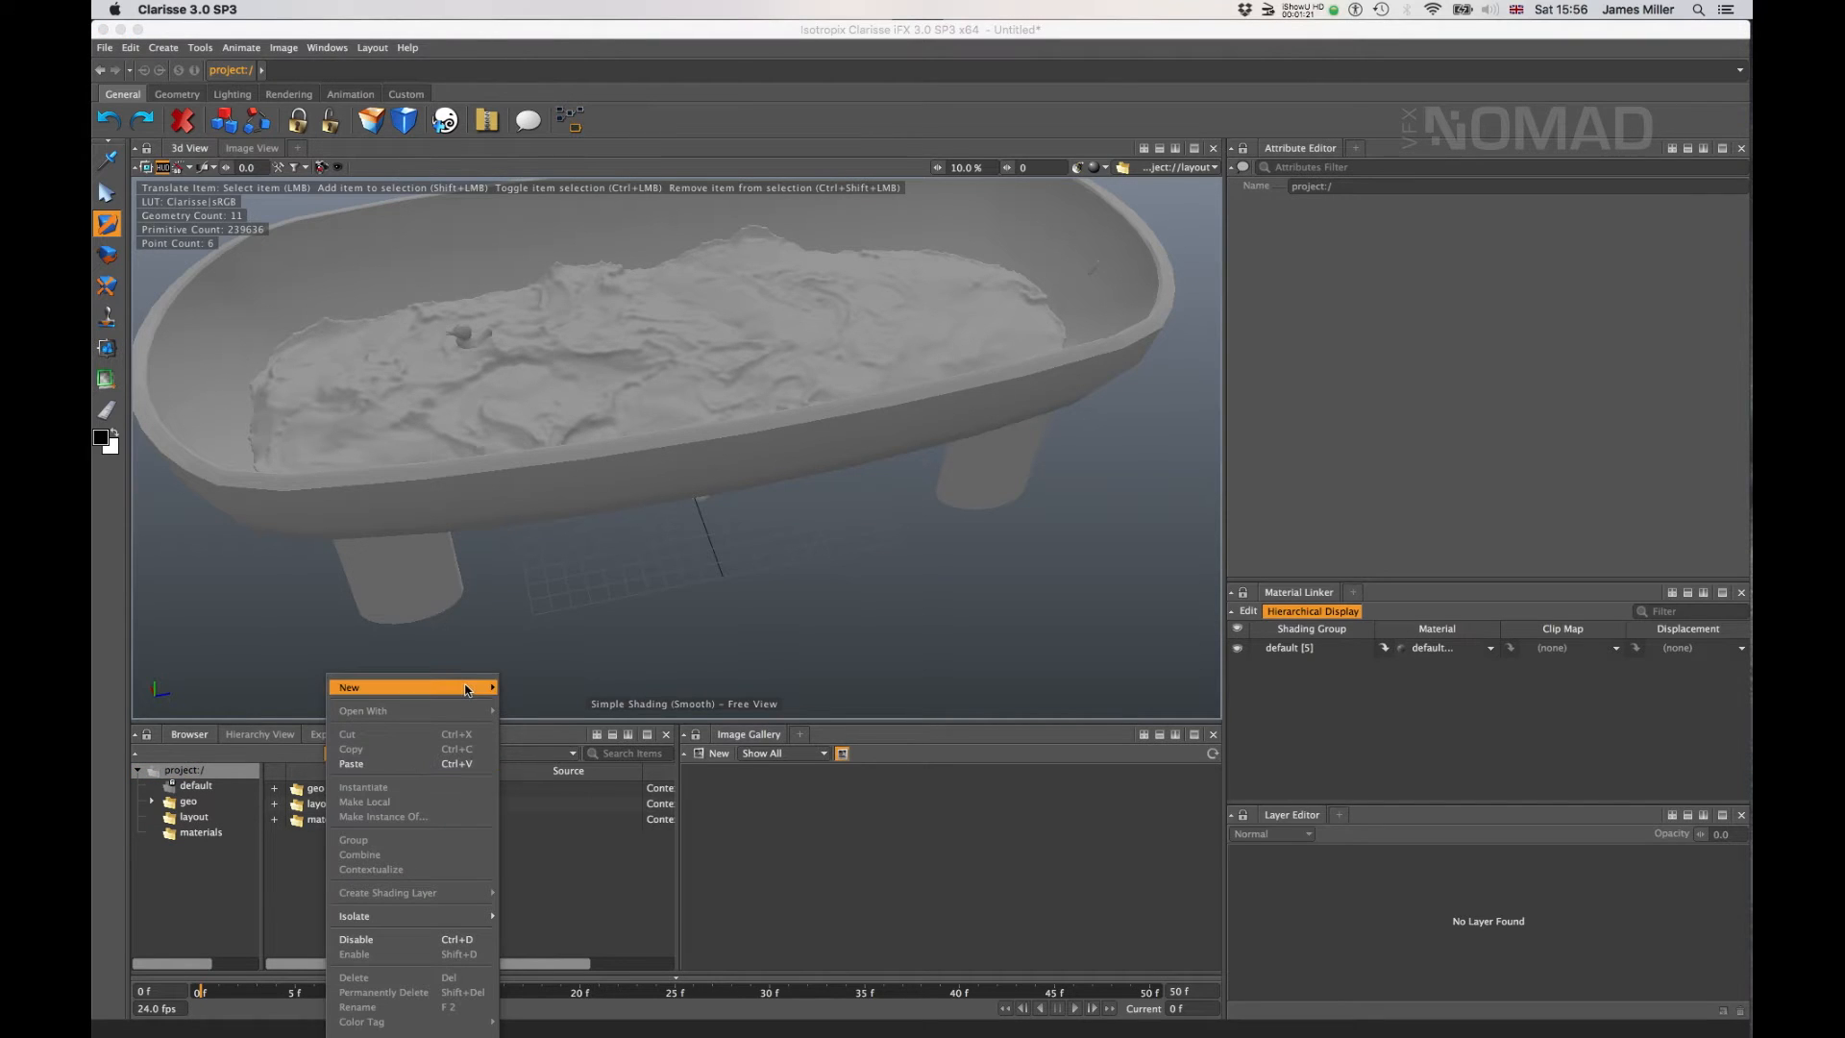
pyautogui.moveTo(467, 690)
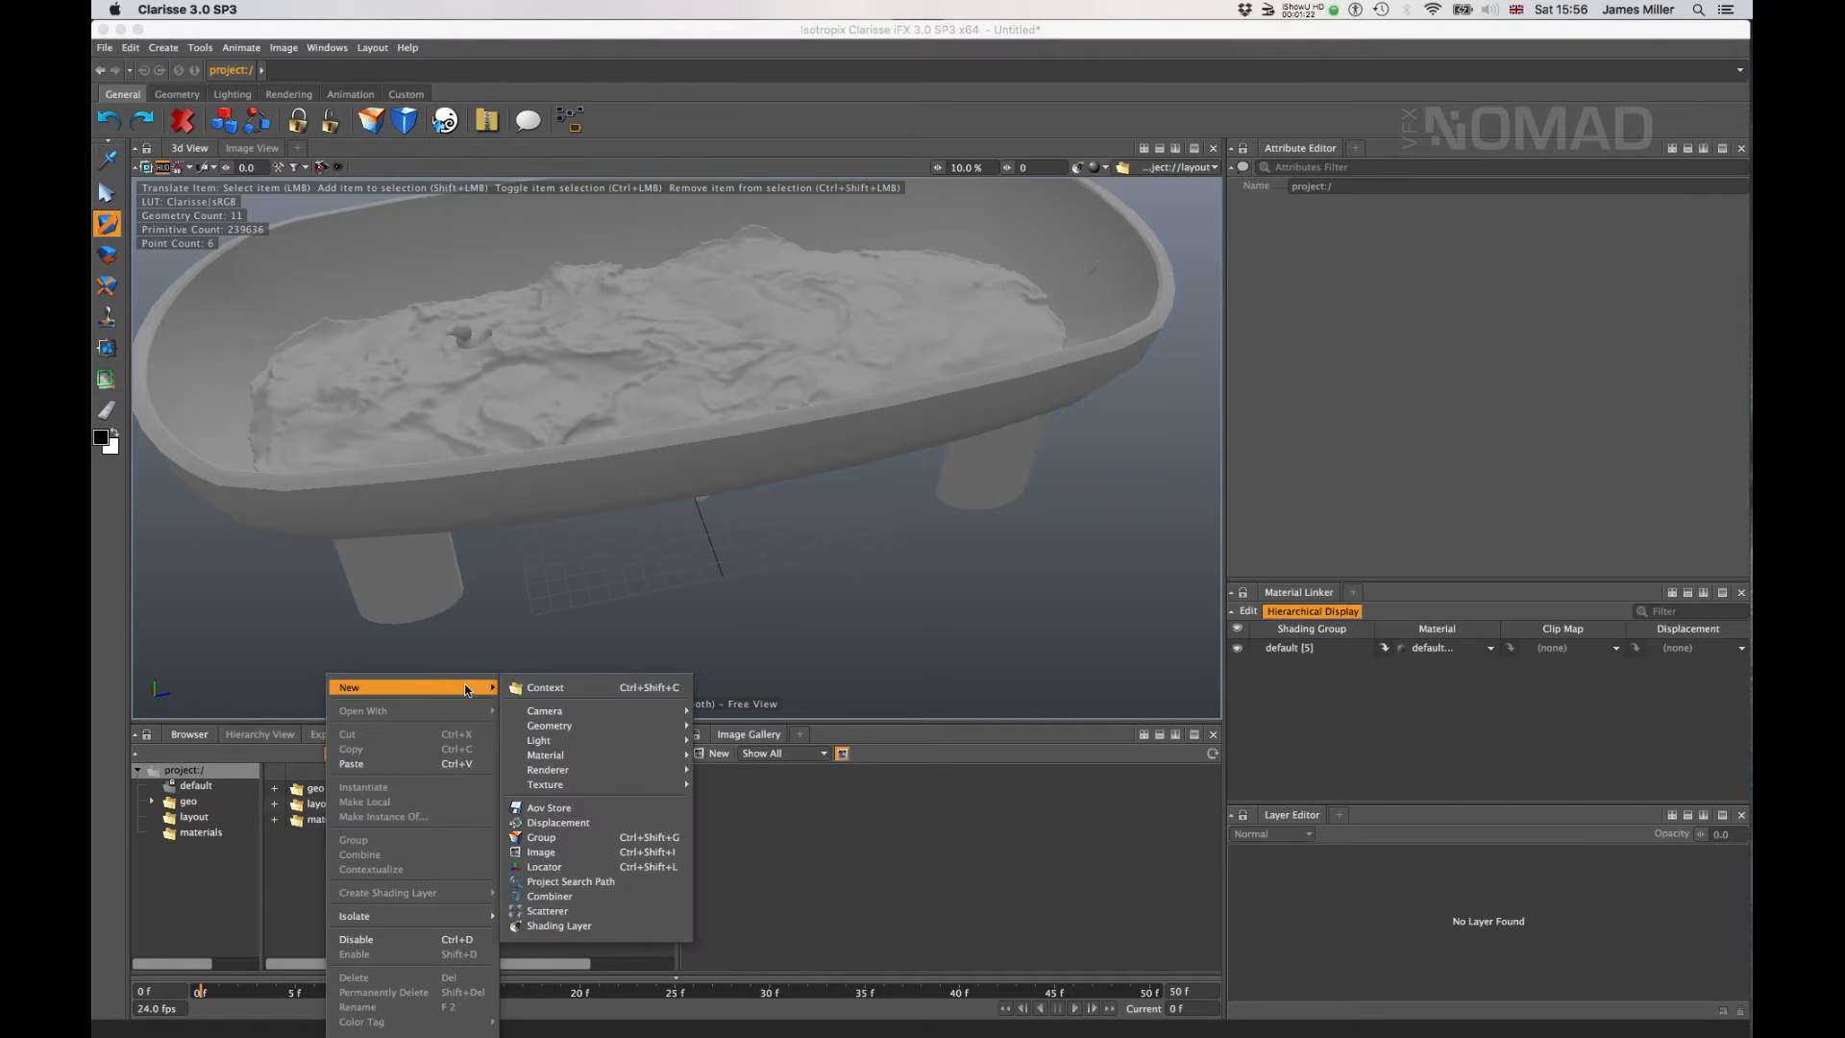
pyautogui.click(649, 852)
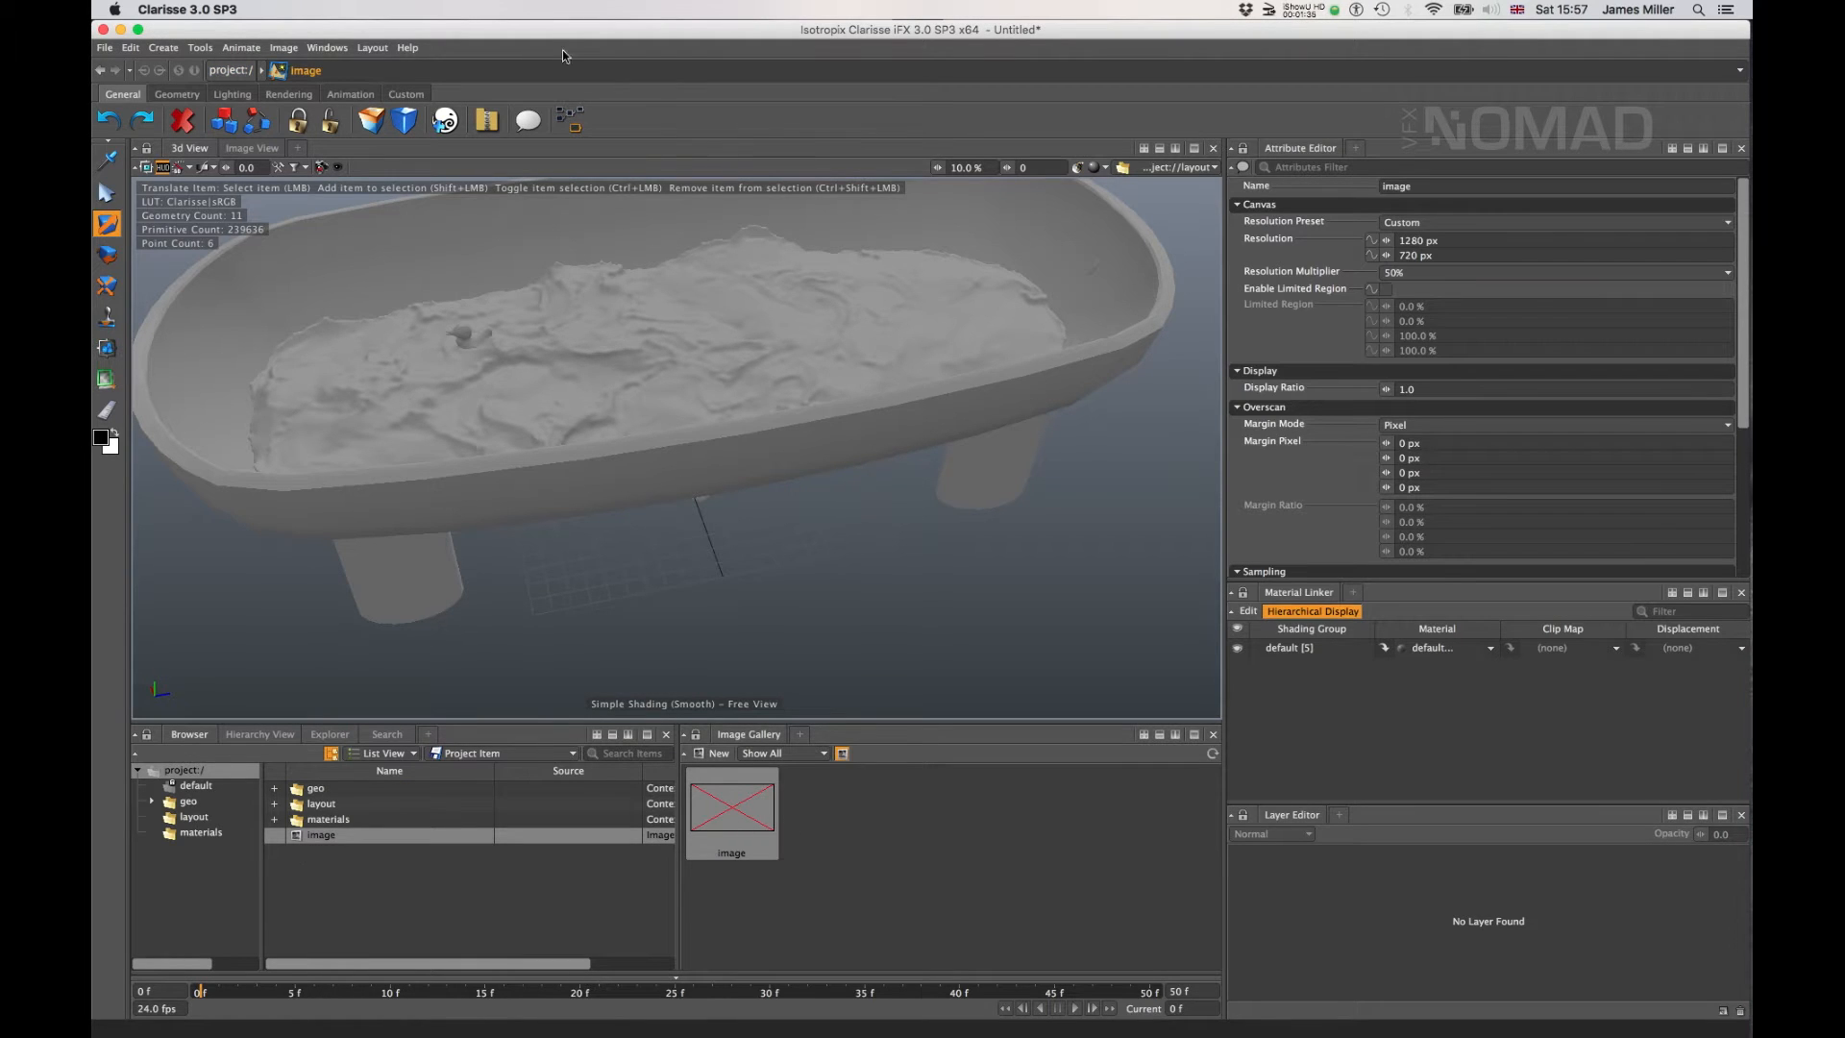
pyautogui.click(265, 148)
pyautogui.click(755, 852)
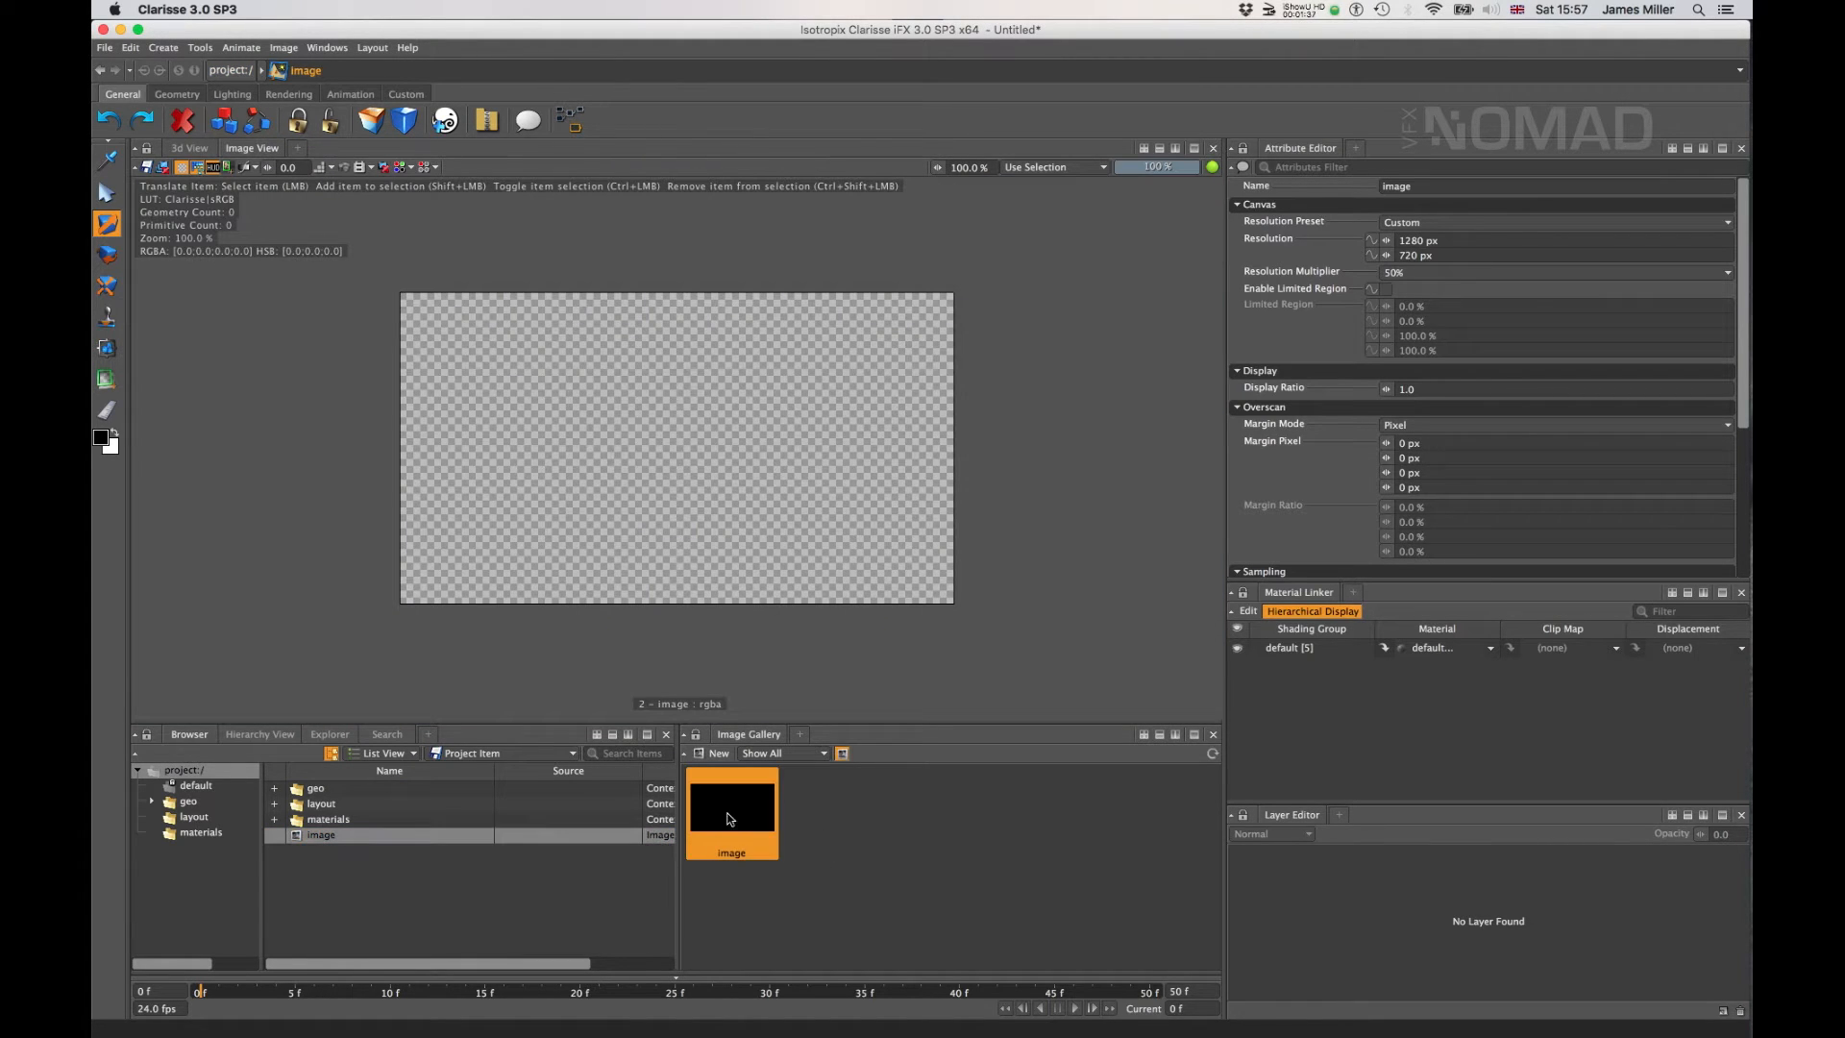
pyautogui.click(388, 838)
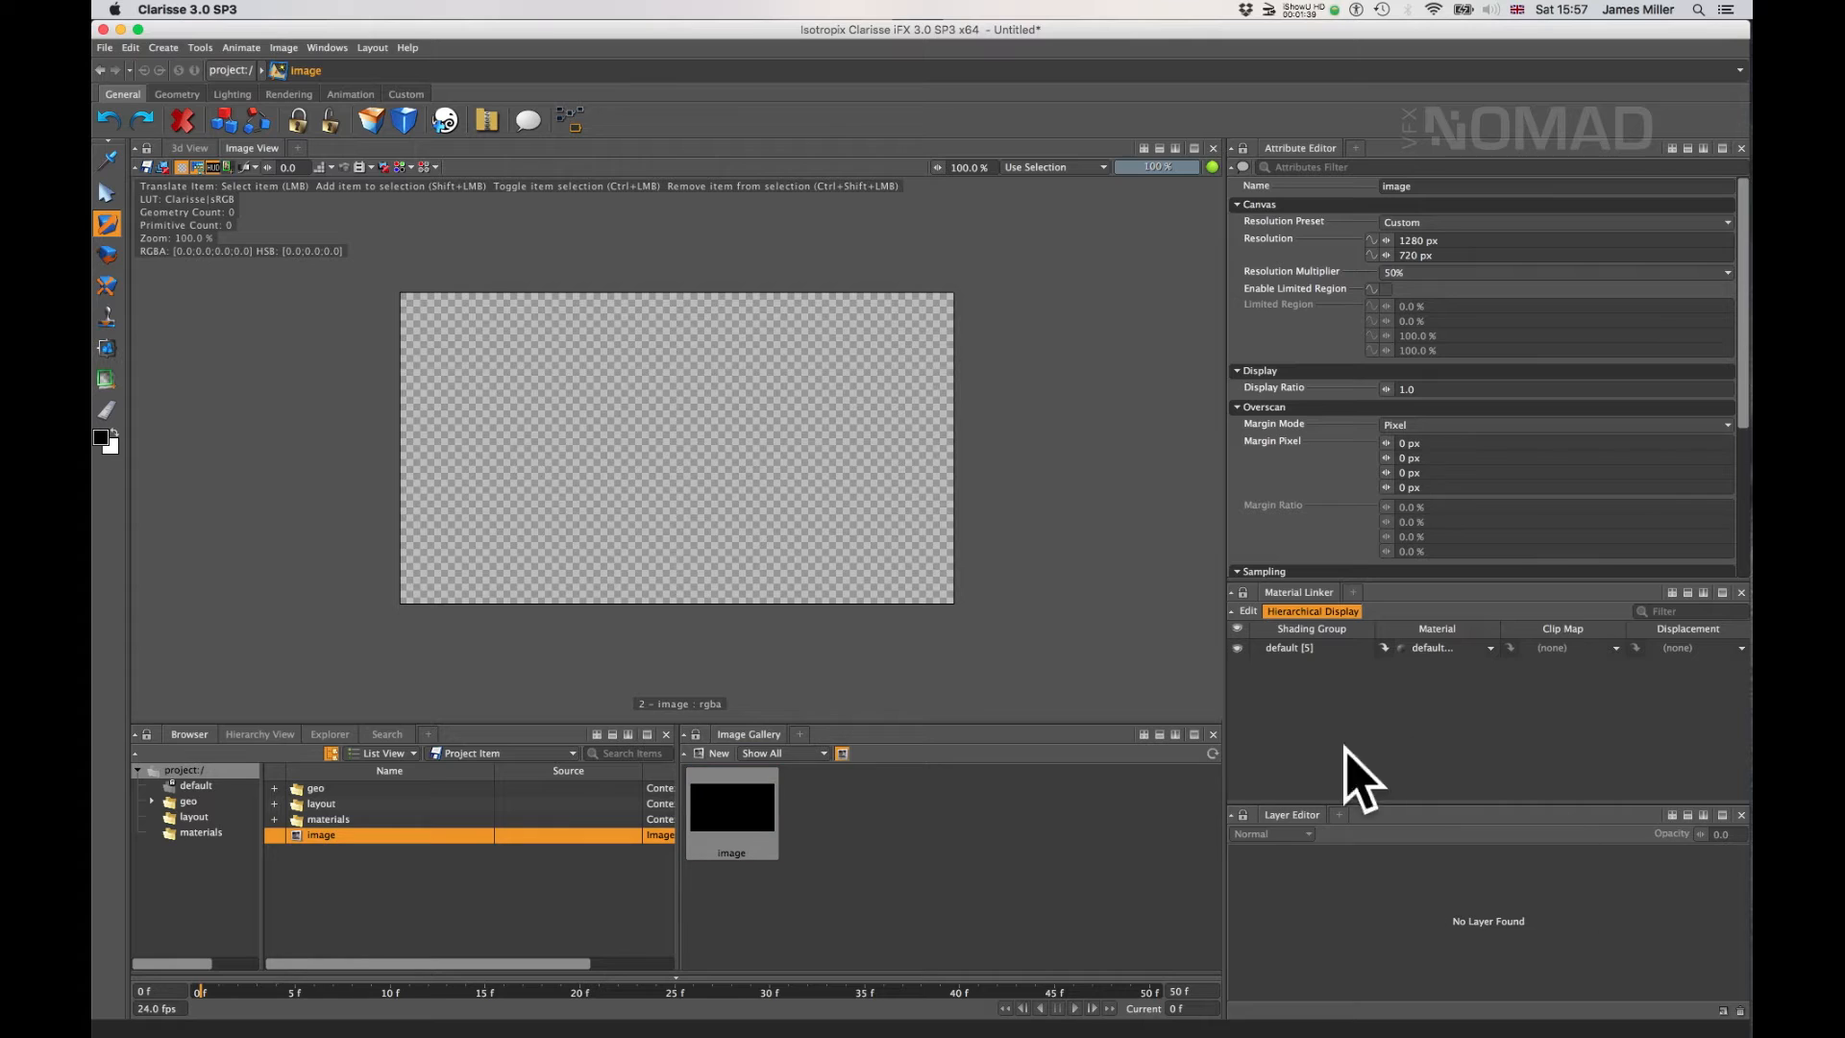
# - Add a new 3D layer to the image and select that layer
pyautogui.click(204, 833)
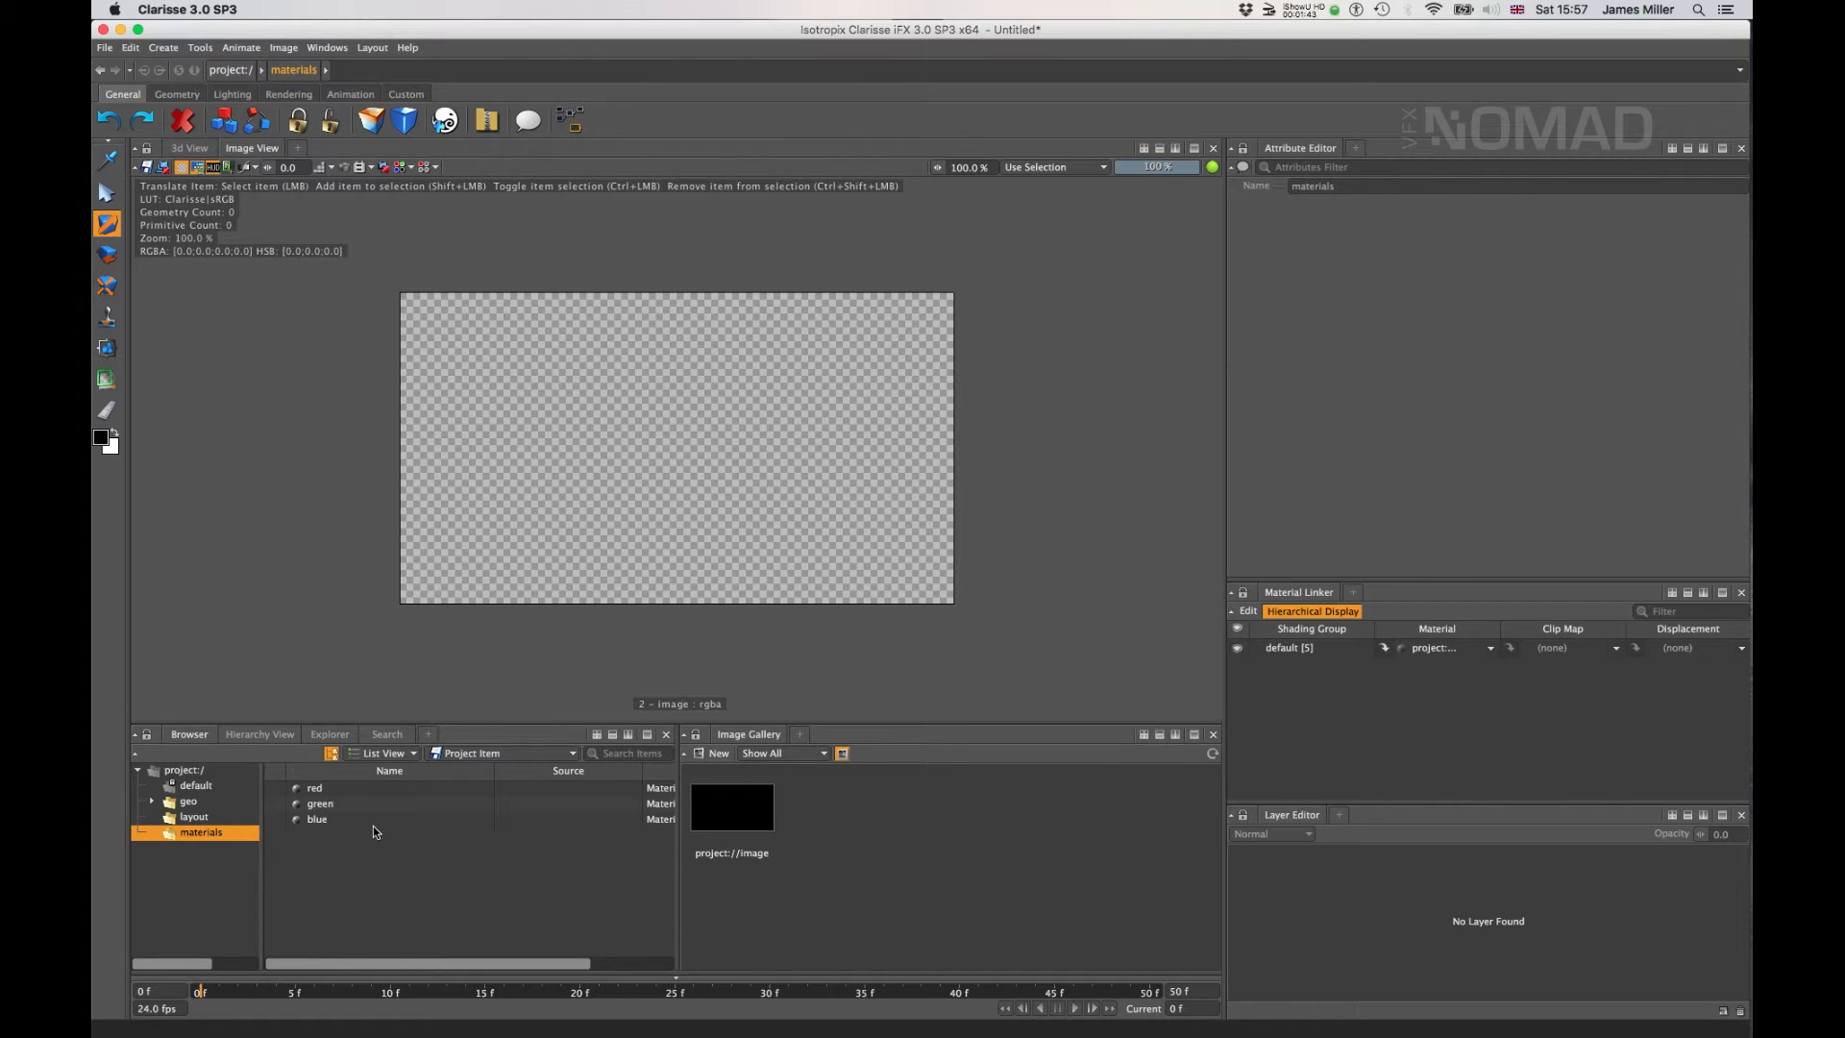
pyautogui.click(733, 816)
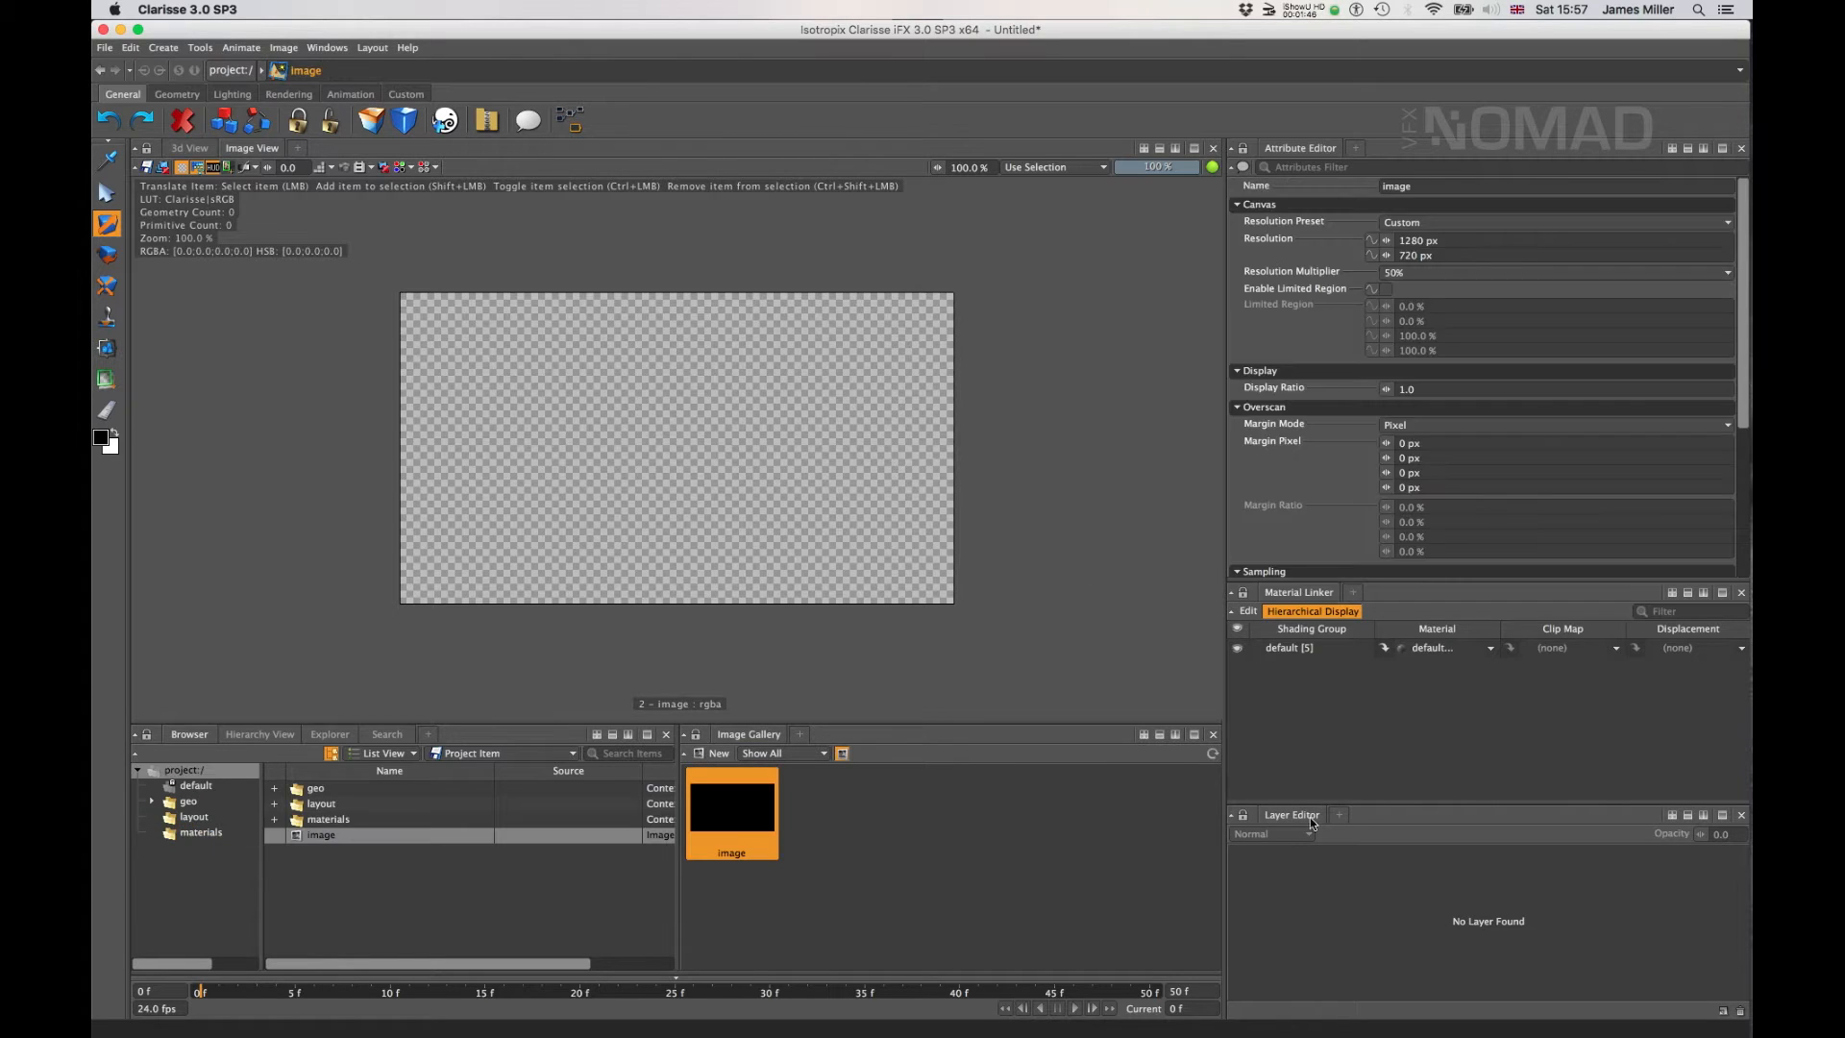
pyautogui.click(1730, 1015)
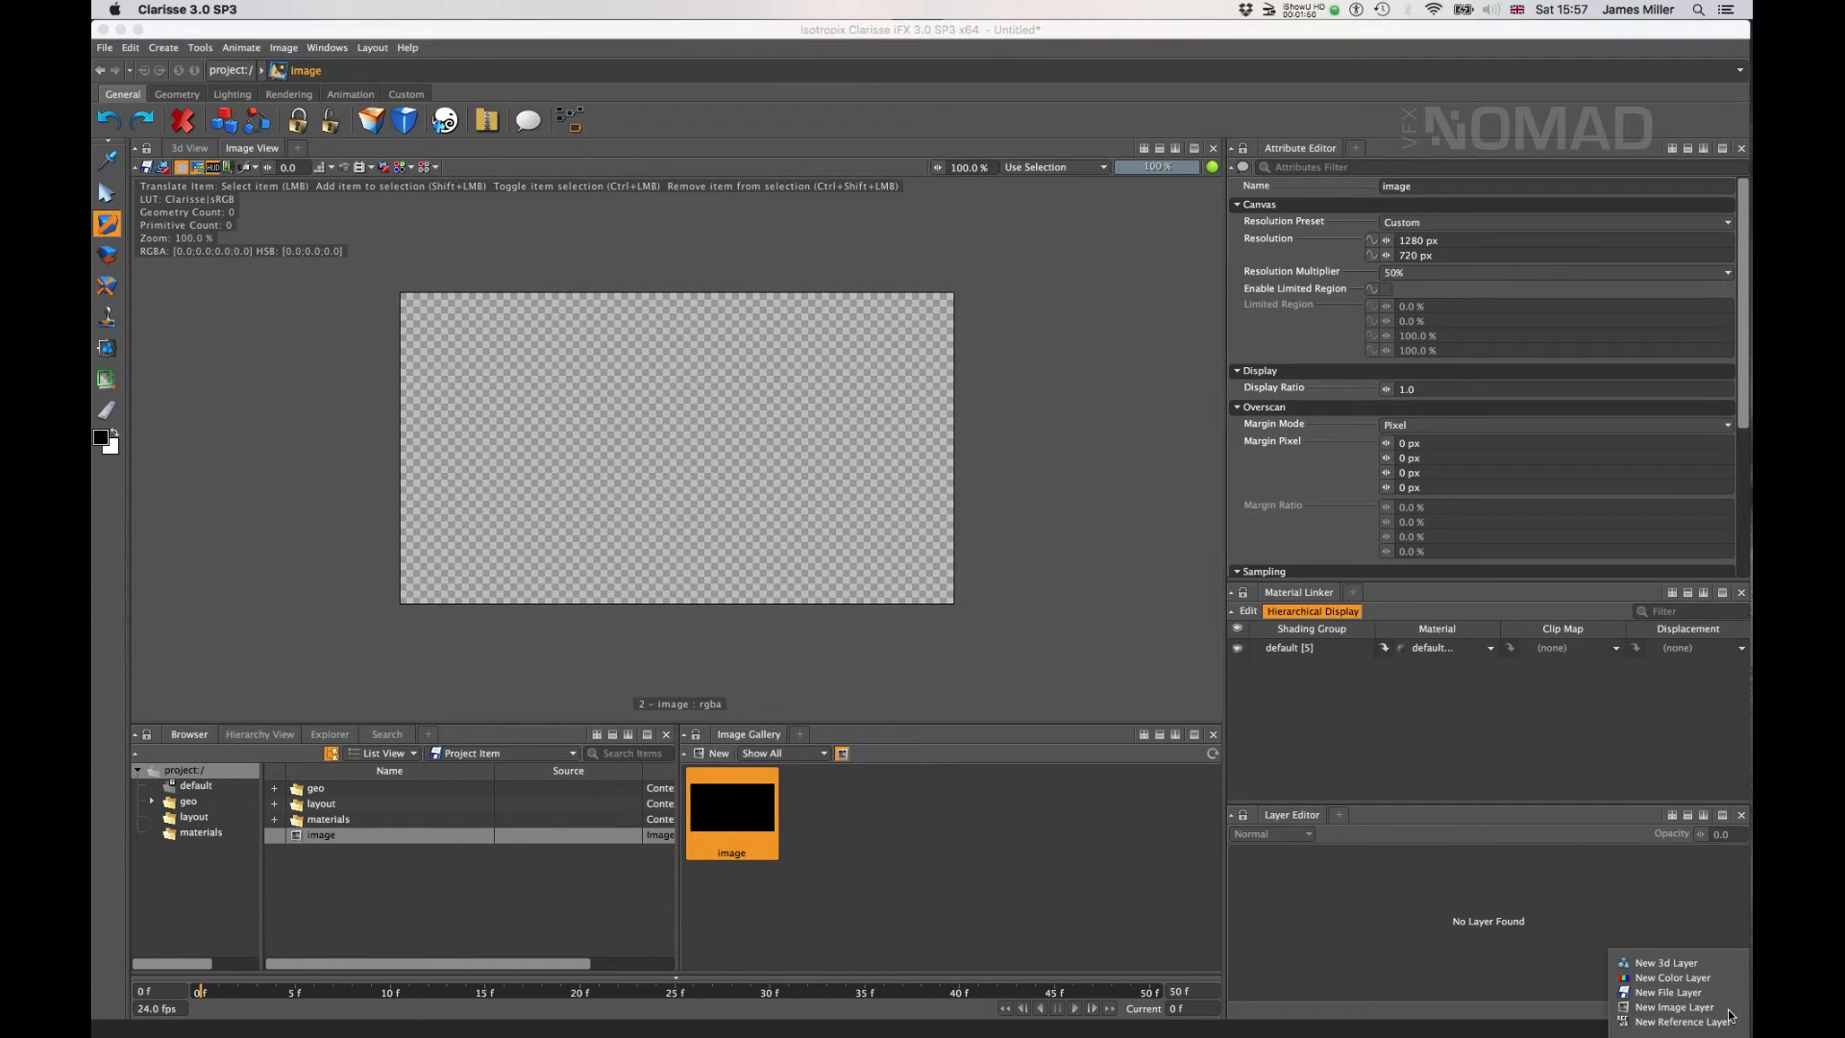
pyautogui.click(1675, 963)
pyautogui.click(1374, 865)
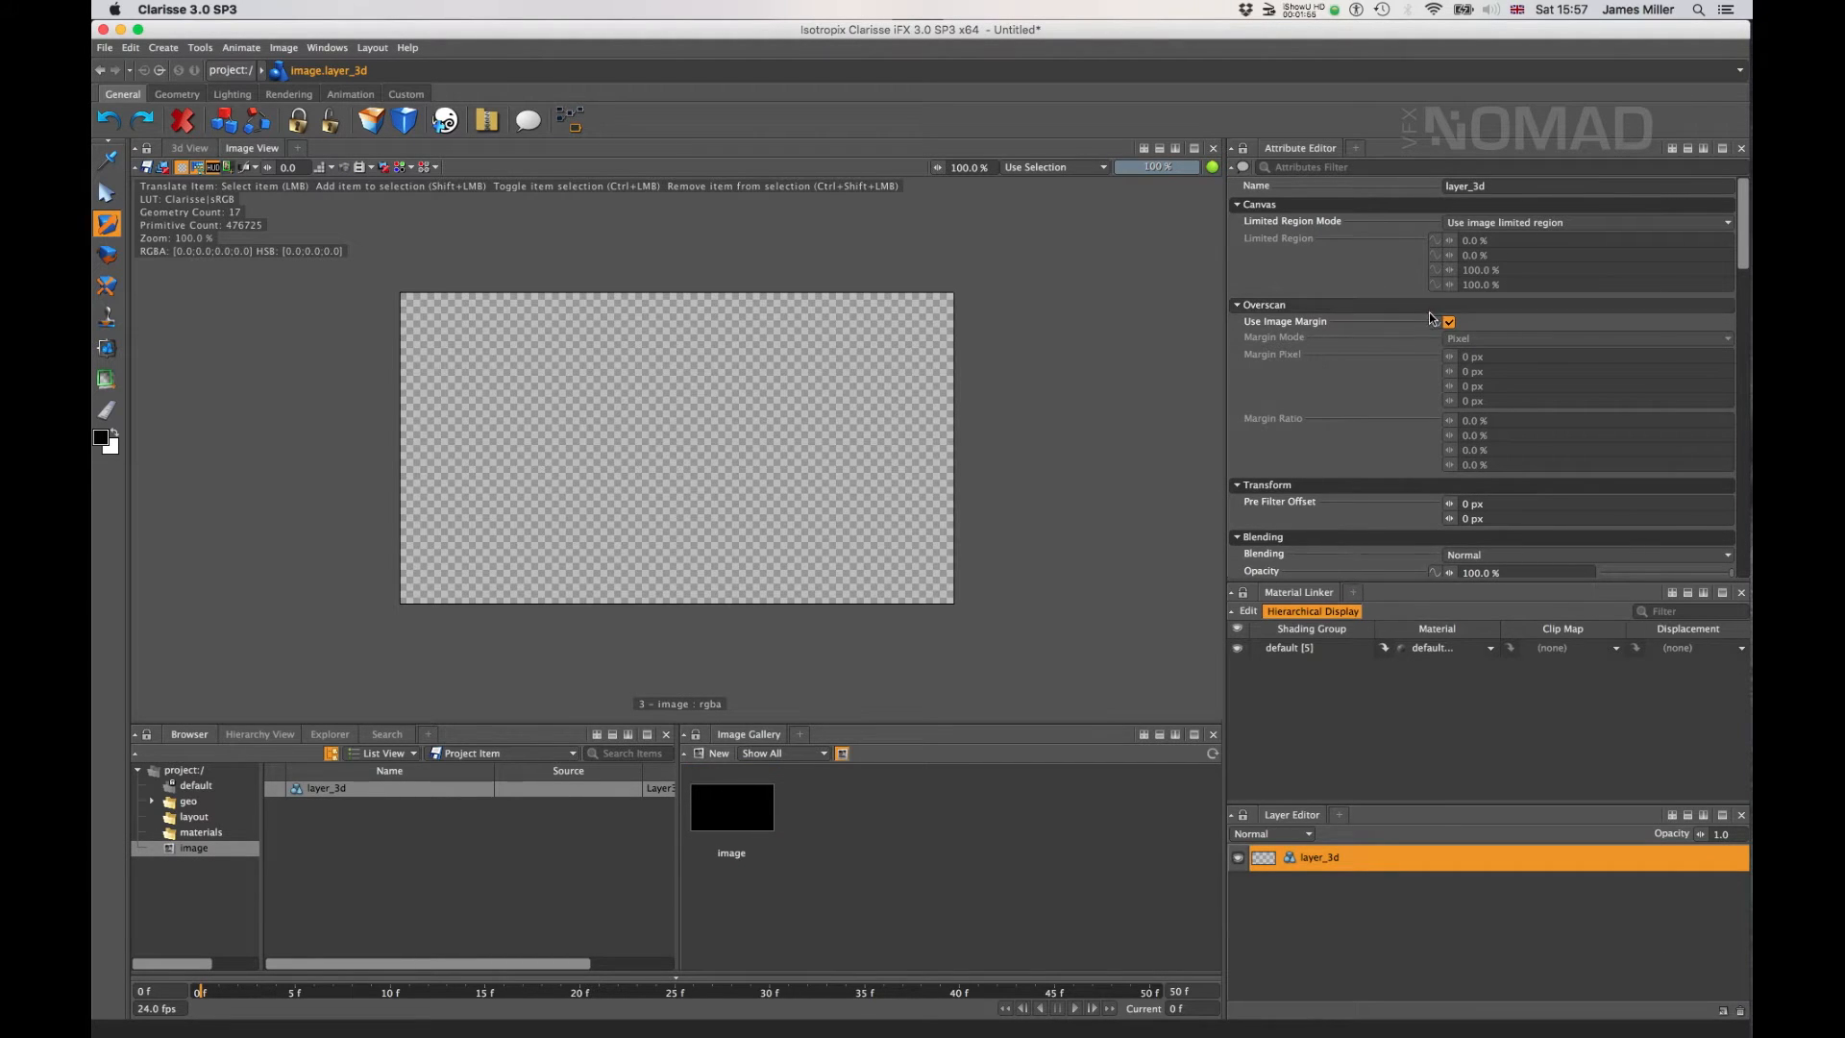
# - Create a Perspective camera at the project root for the image's 3D layer
pyautogui.scroll(-7, 1385, 346)
pyautogui.scroll(-6, 1386, 348)
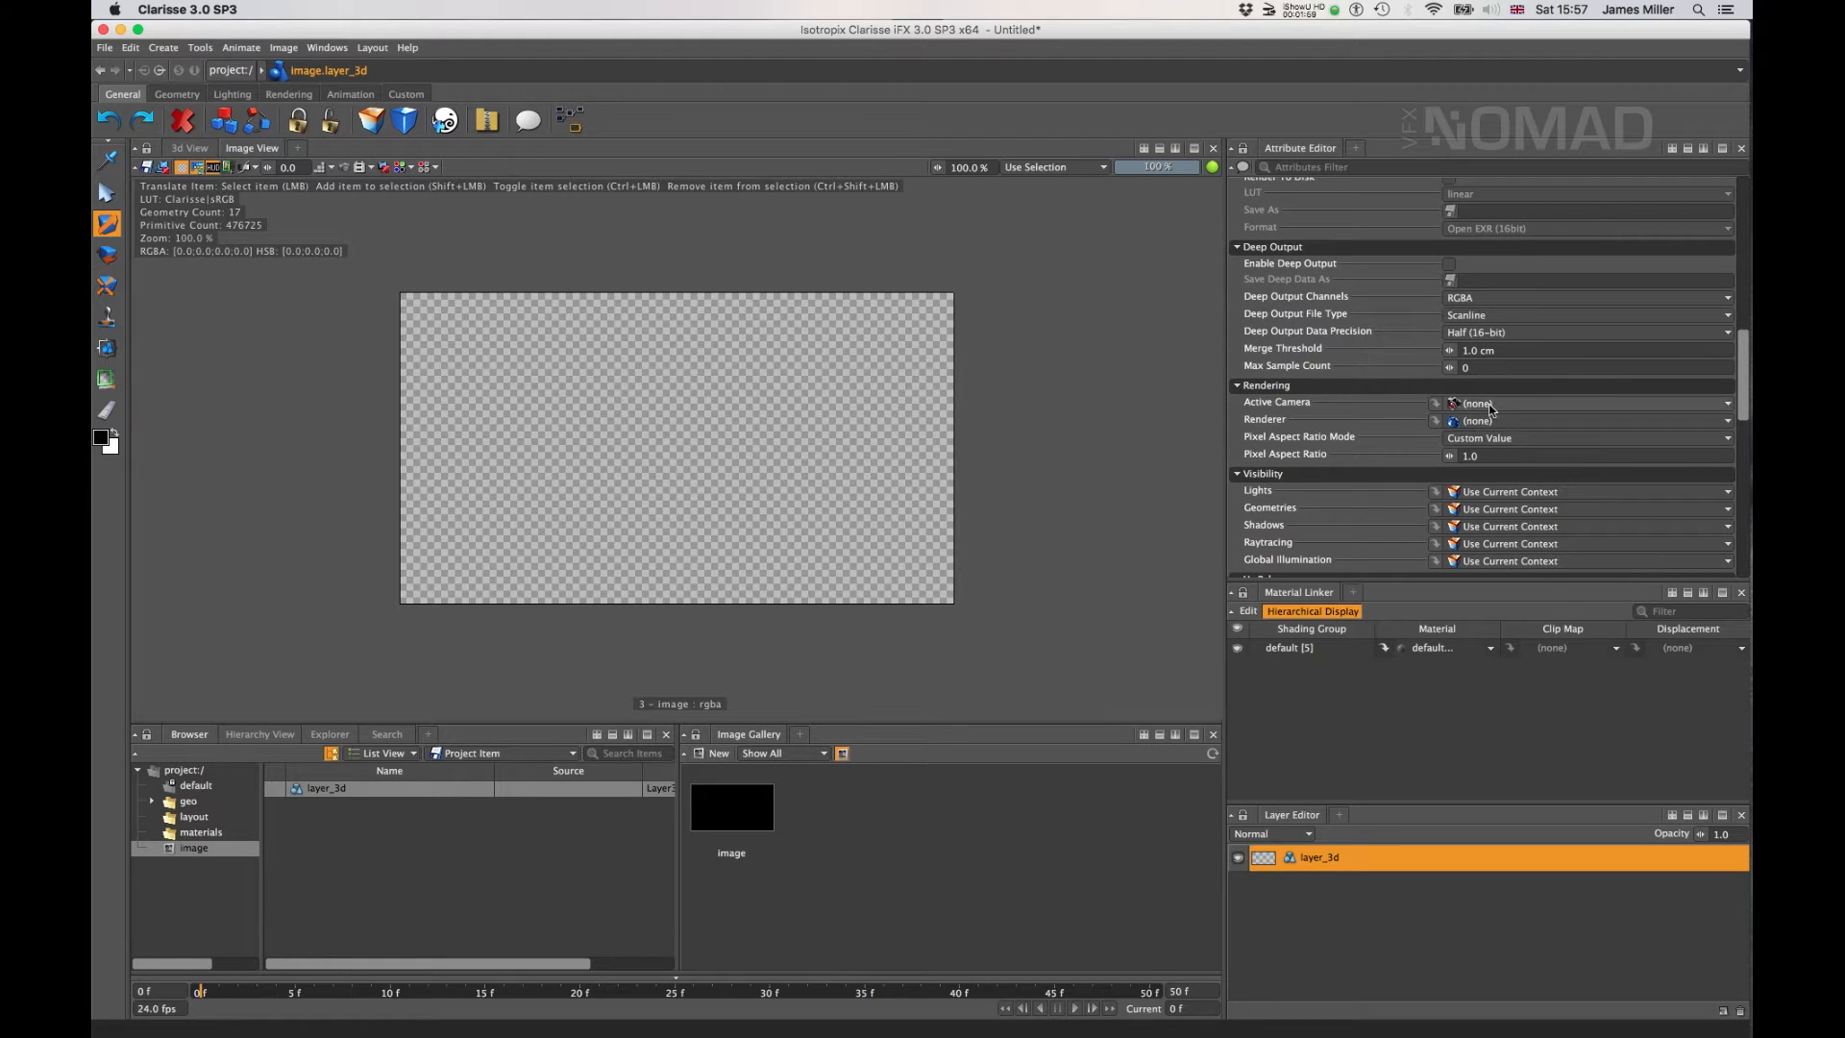
pyautogui.click(191, 871)
pyautogui.click(182, 770)
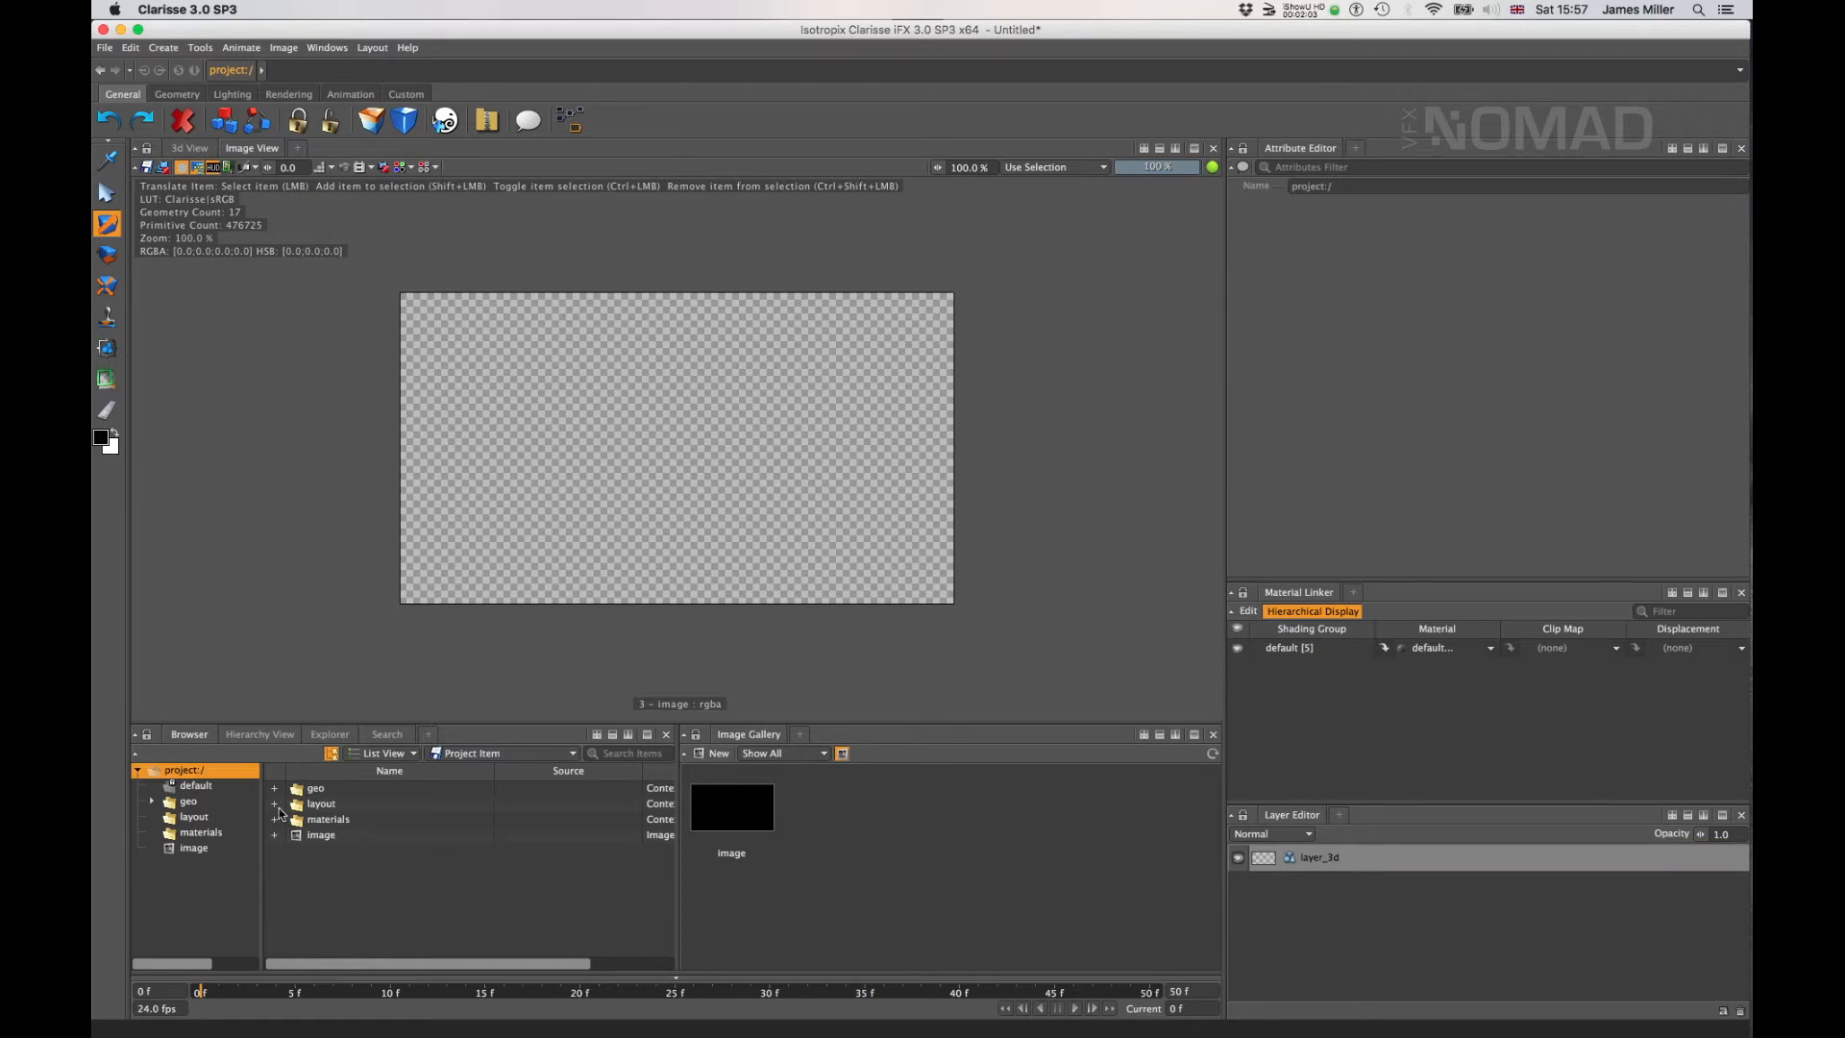
pyautogui.rightClick(402, 922)
pyautogui.moveTo(510, 690)
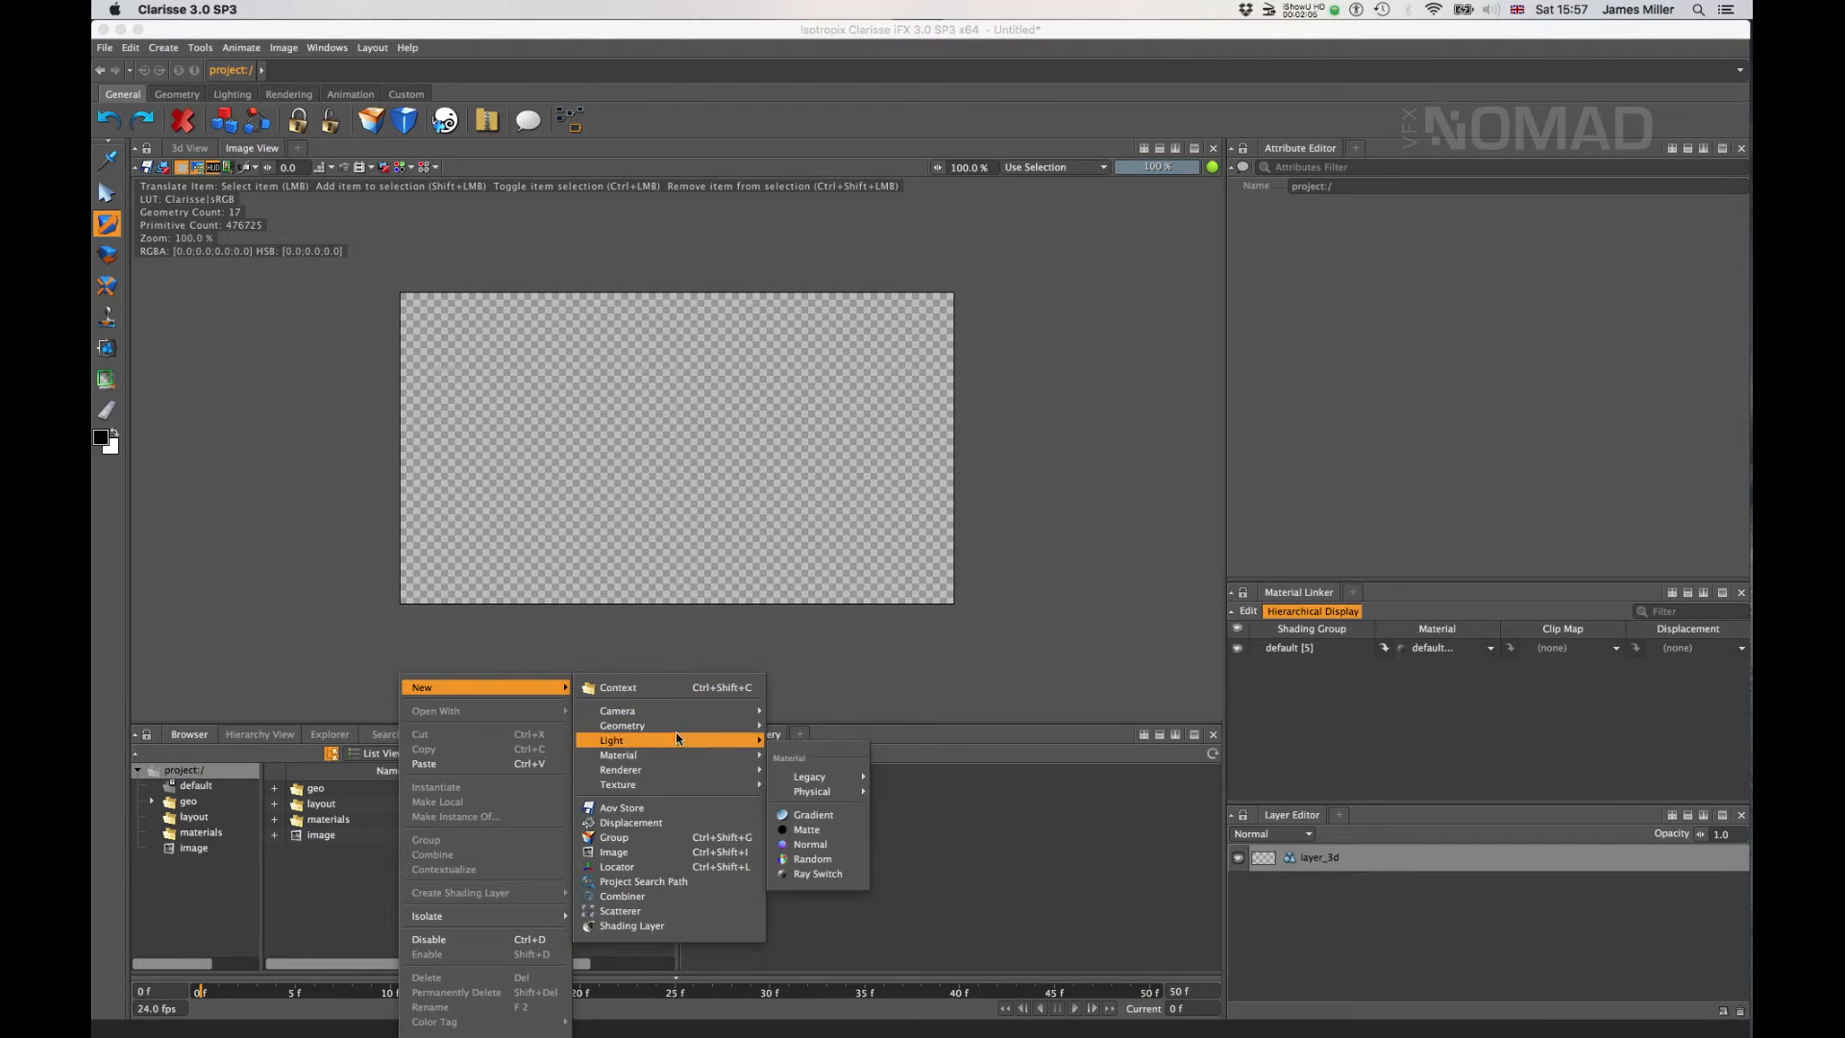
pyautogui.moveTo(673, 711)
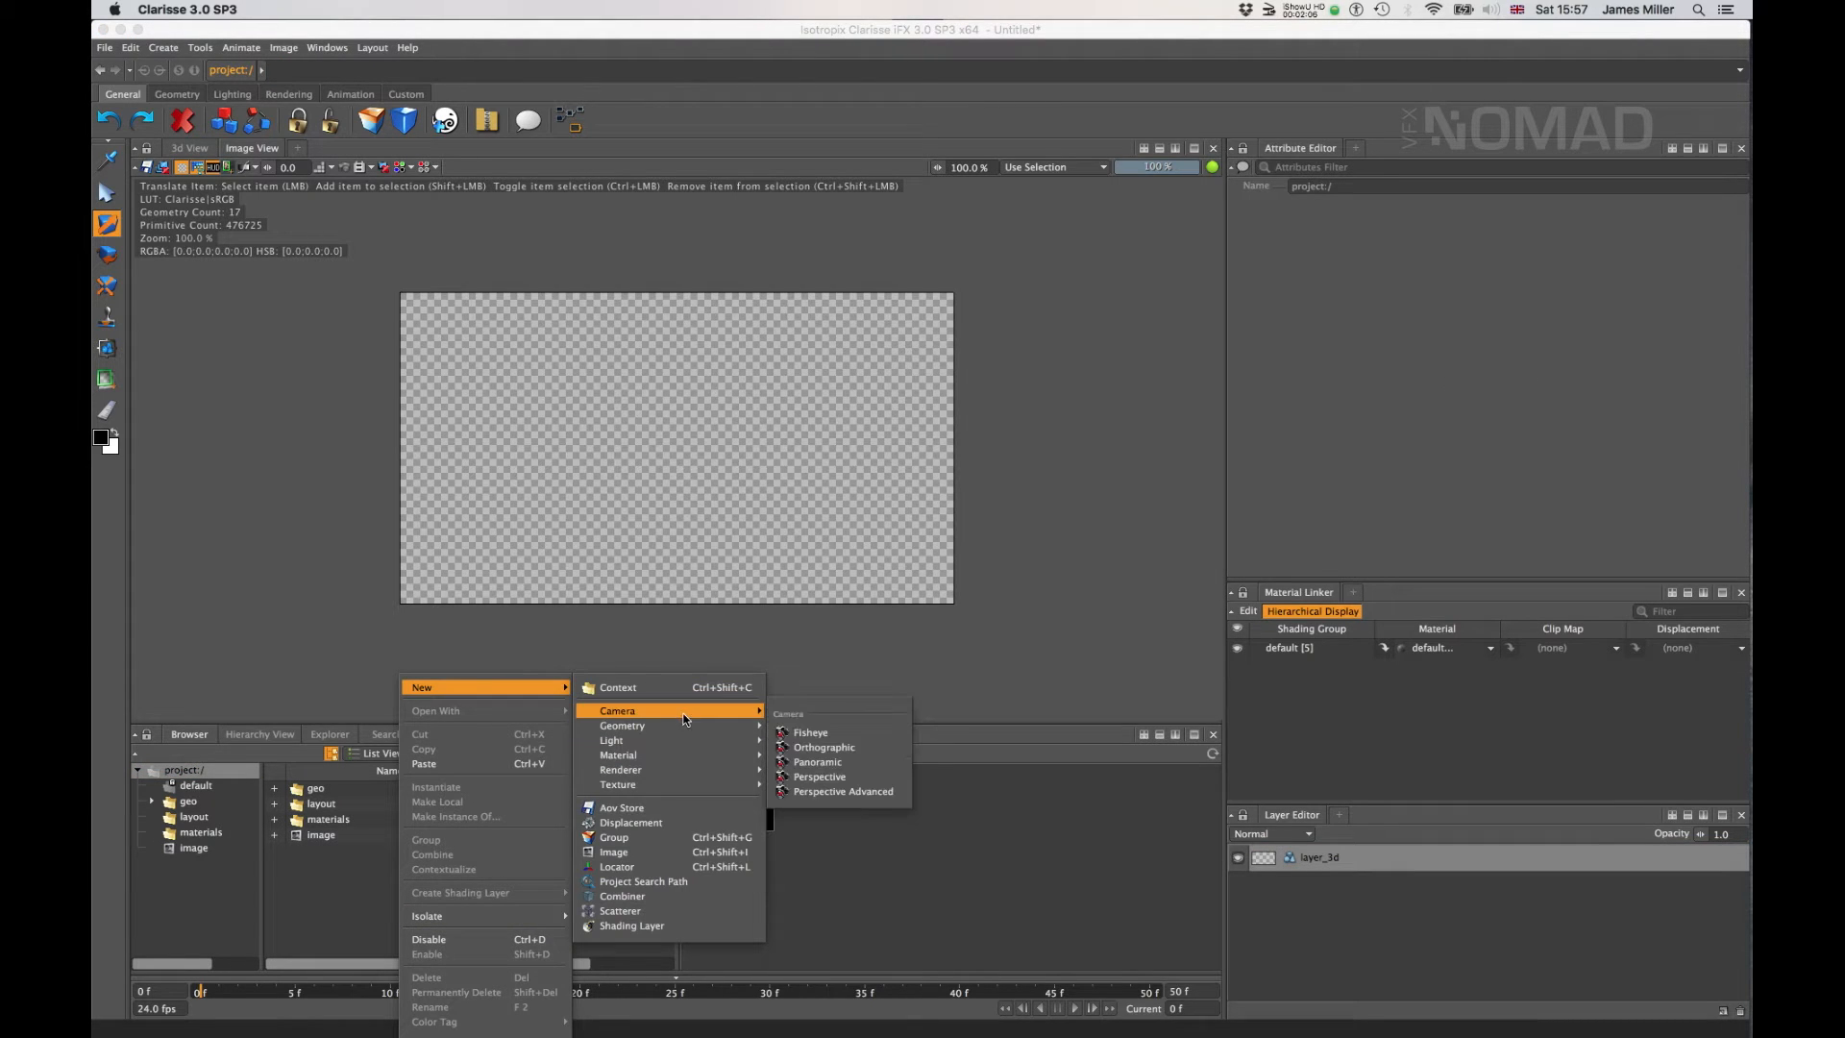
pyautogui.click(832, 778)
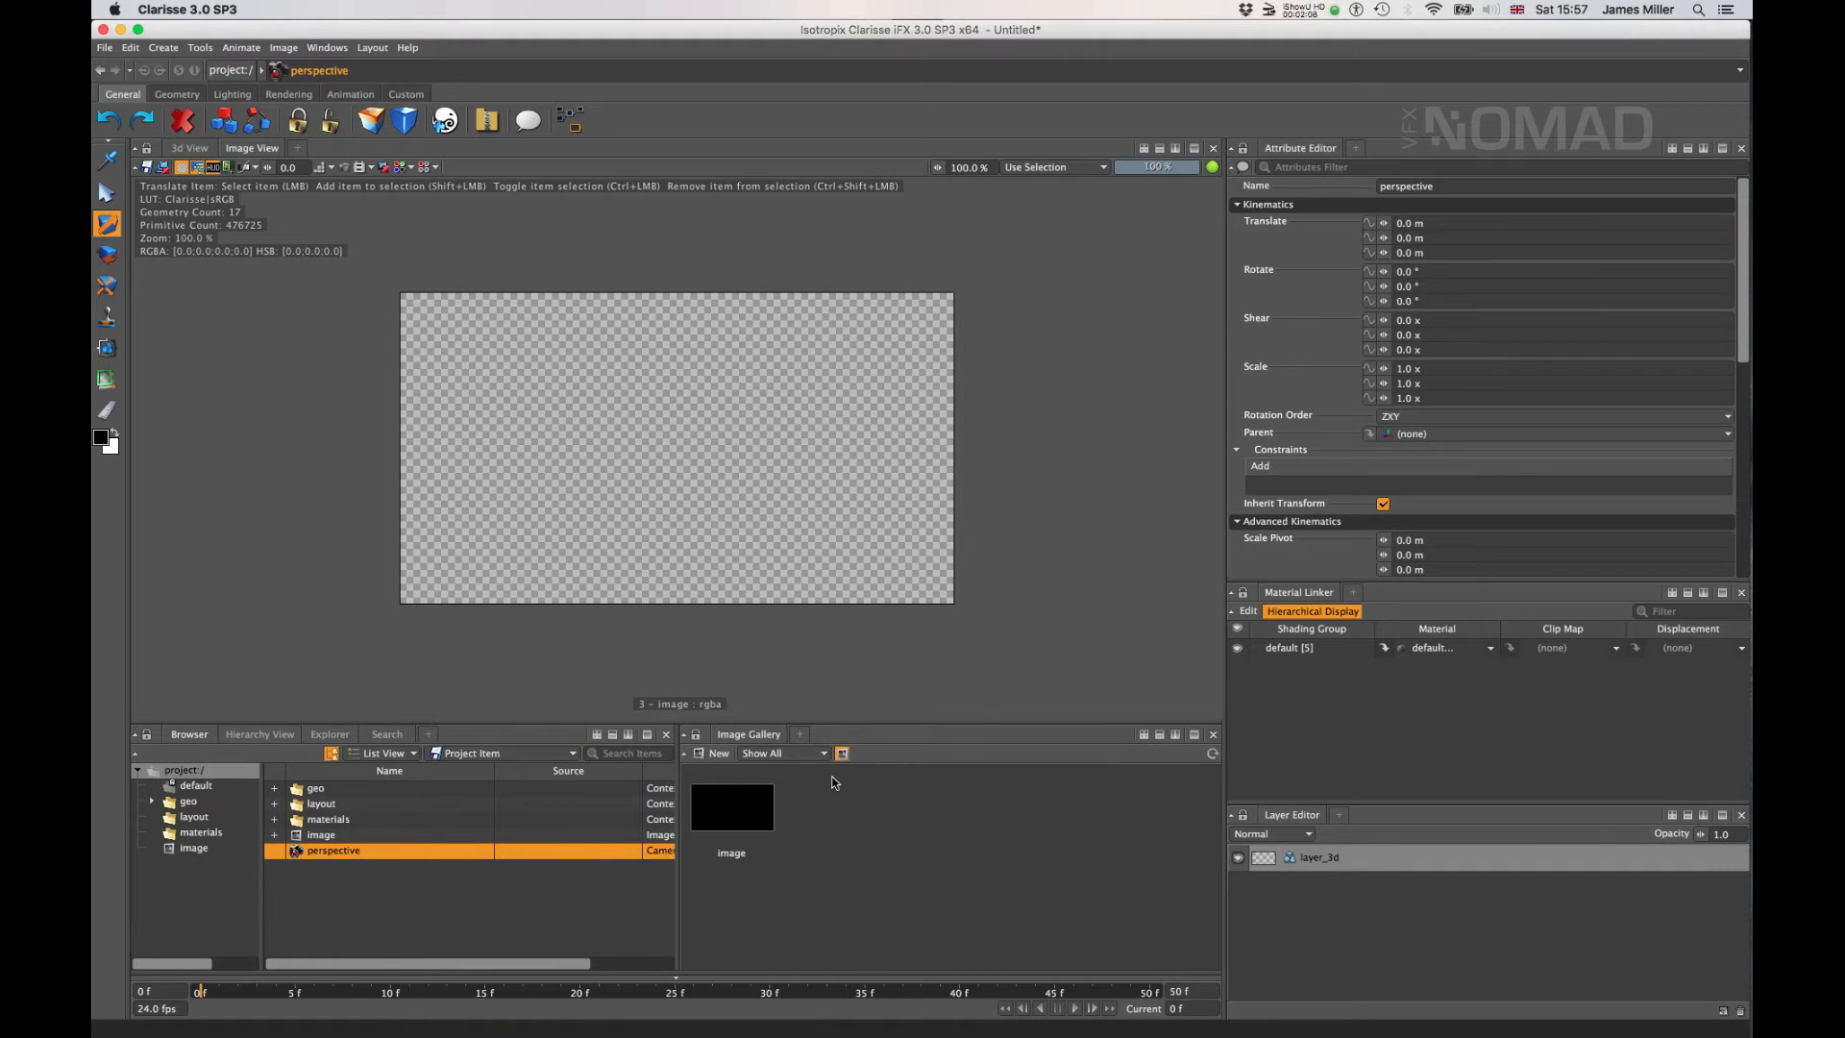
# - Set the active camera of the image's 3D layer to the perspective camera
pyautogui.click(190, 850)
pyautogui.click(1374, 858)
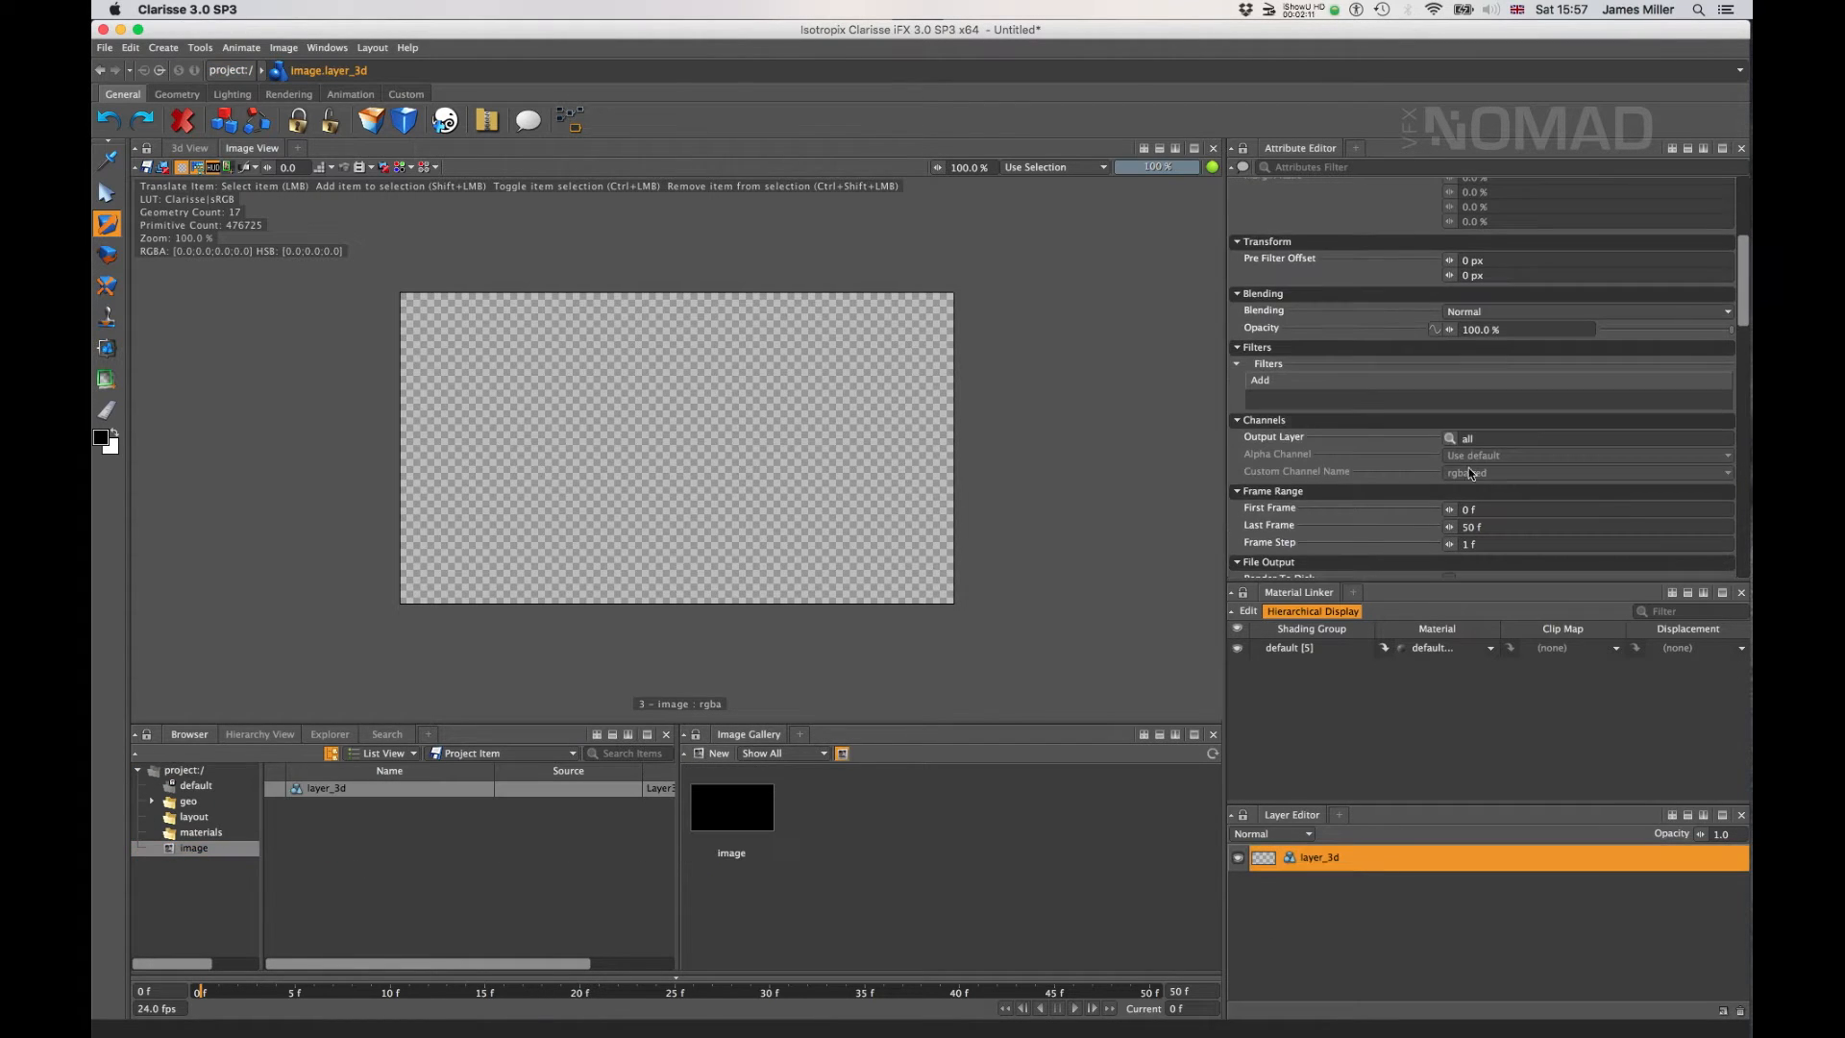
pyautogui.scroll(-5, 1410, 423)
pyautogui.scroll(-3, 1411, 422)
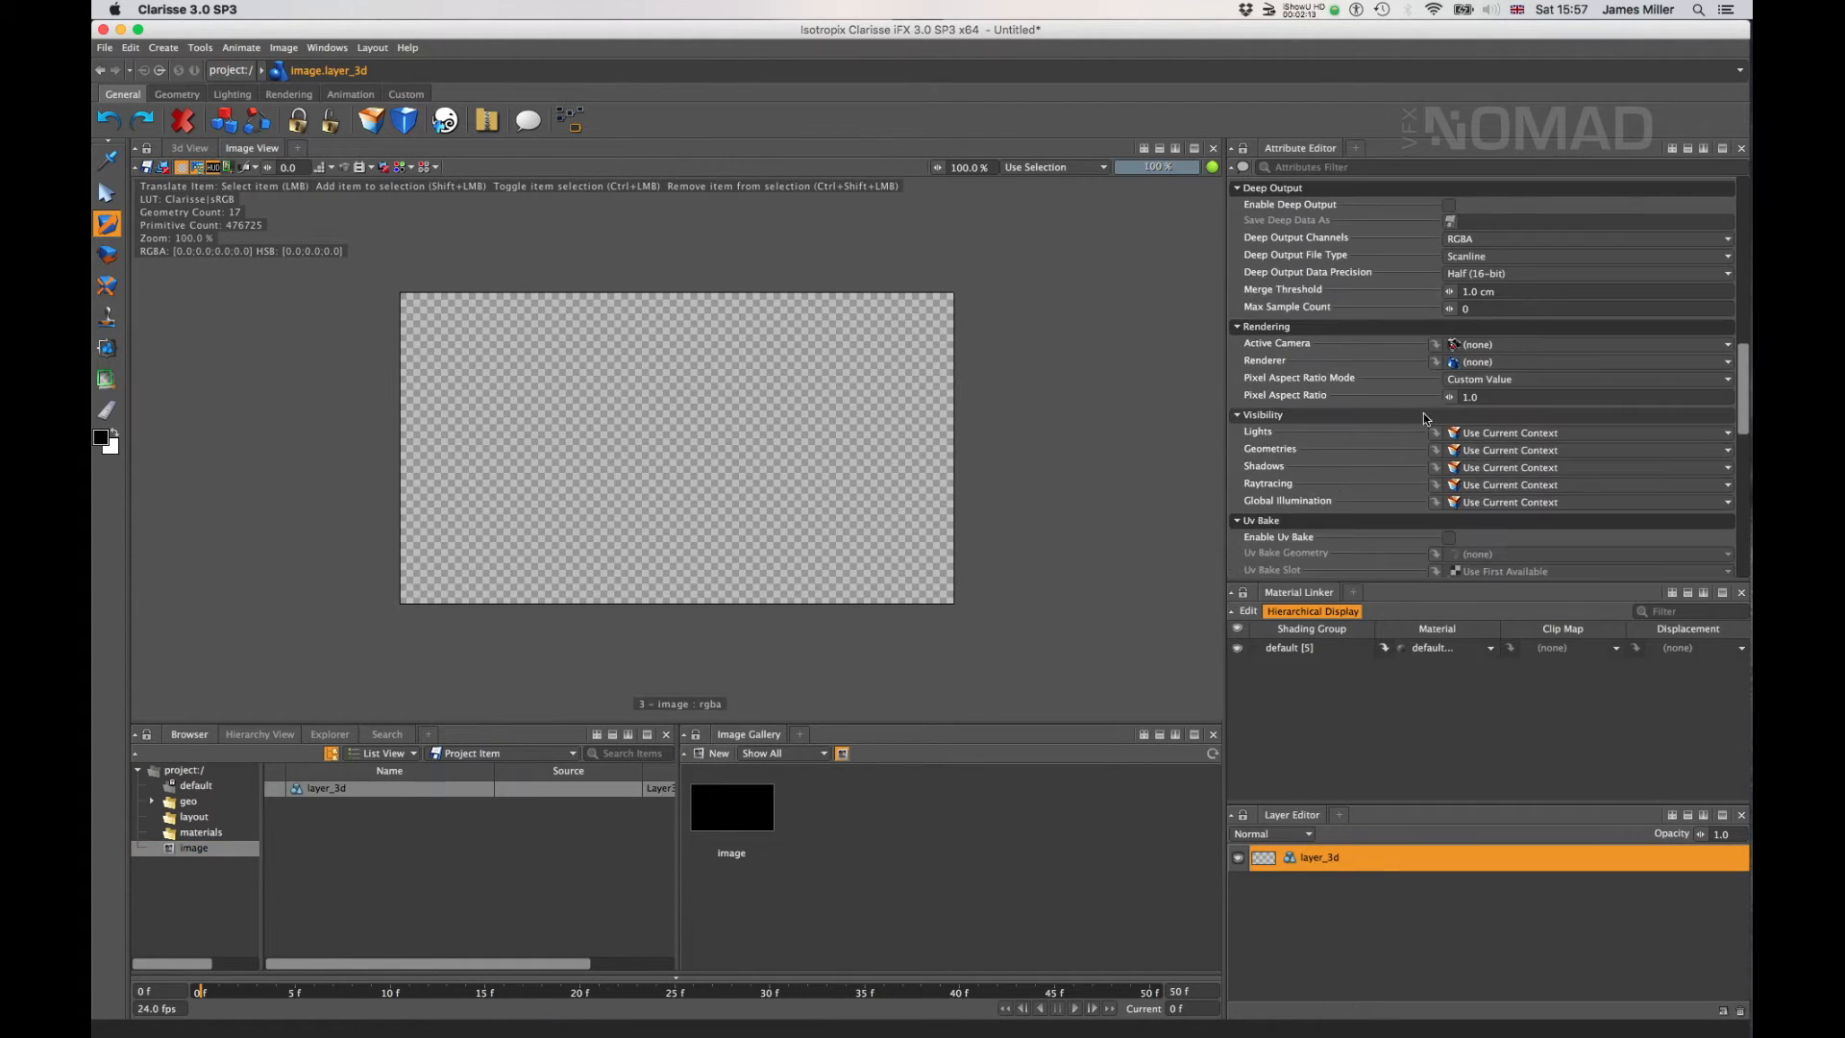
pyautogui.click(1489, 345)
pyautogui.click(940, 472)
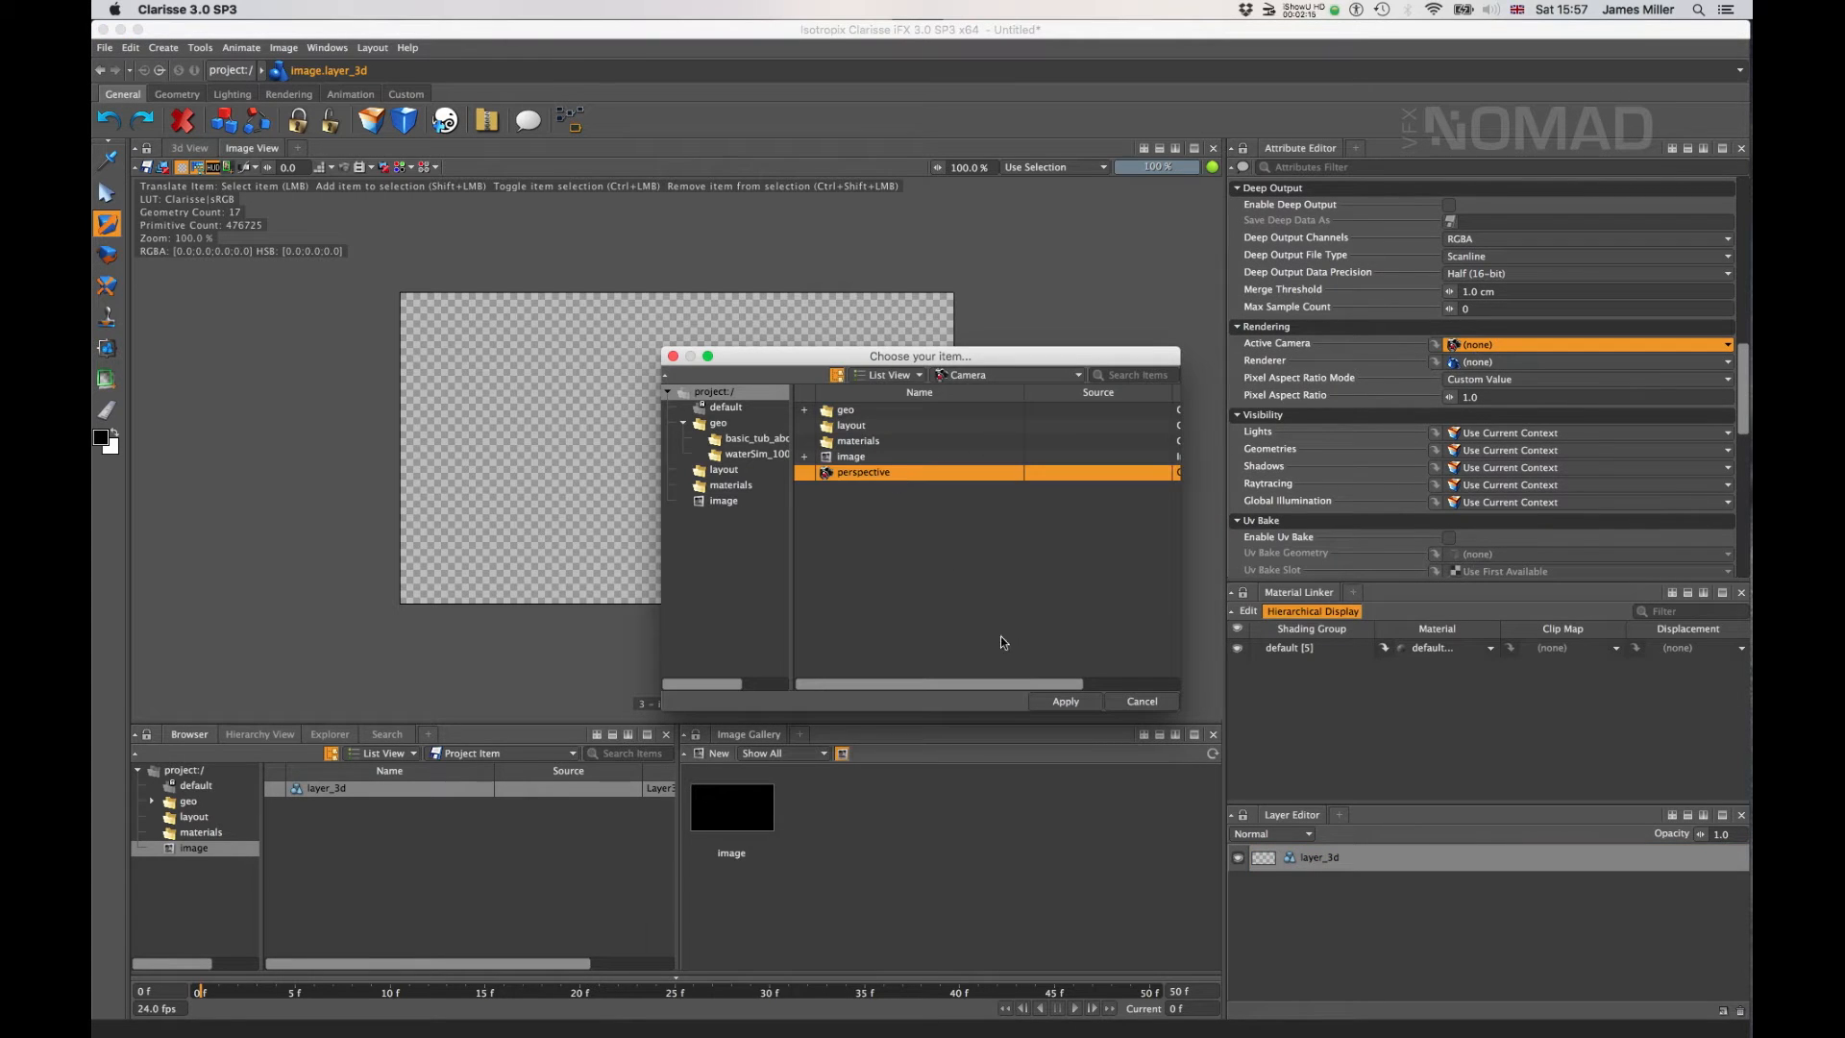
pyautogui.click(1064, 702)
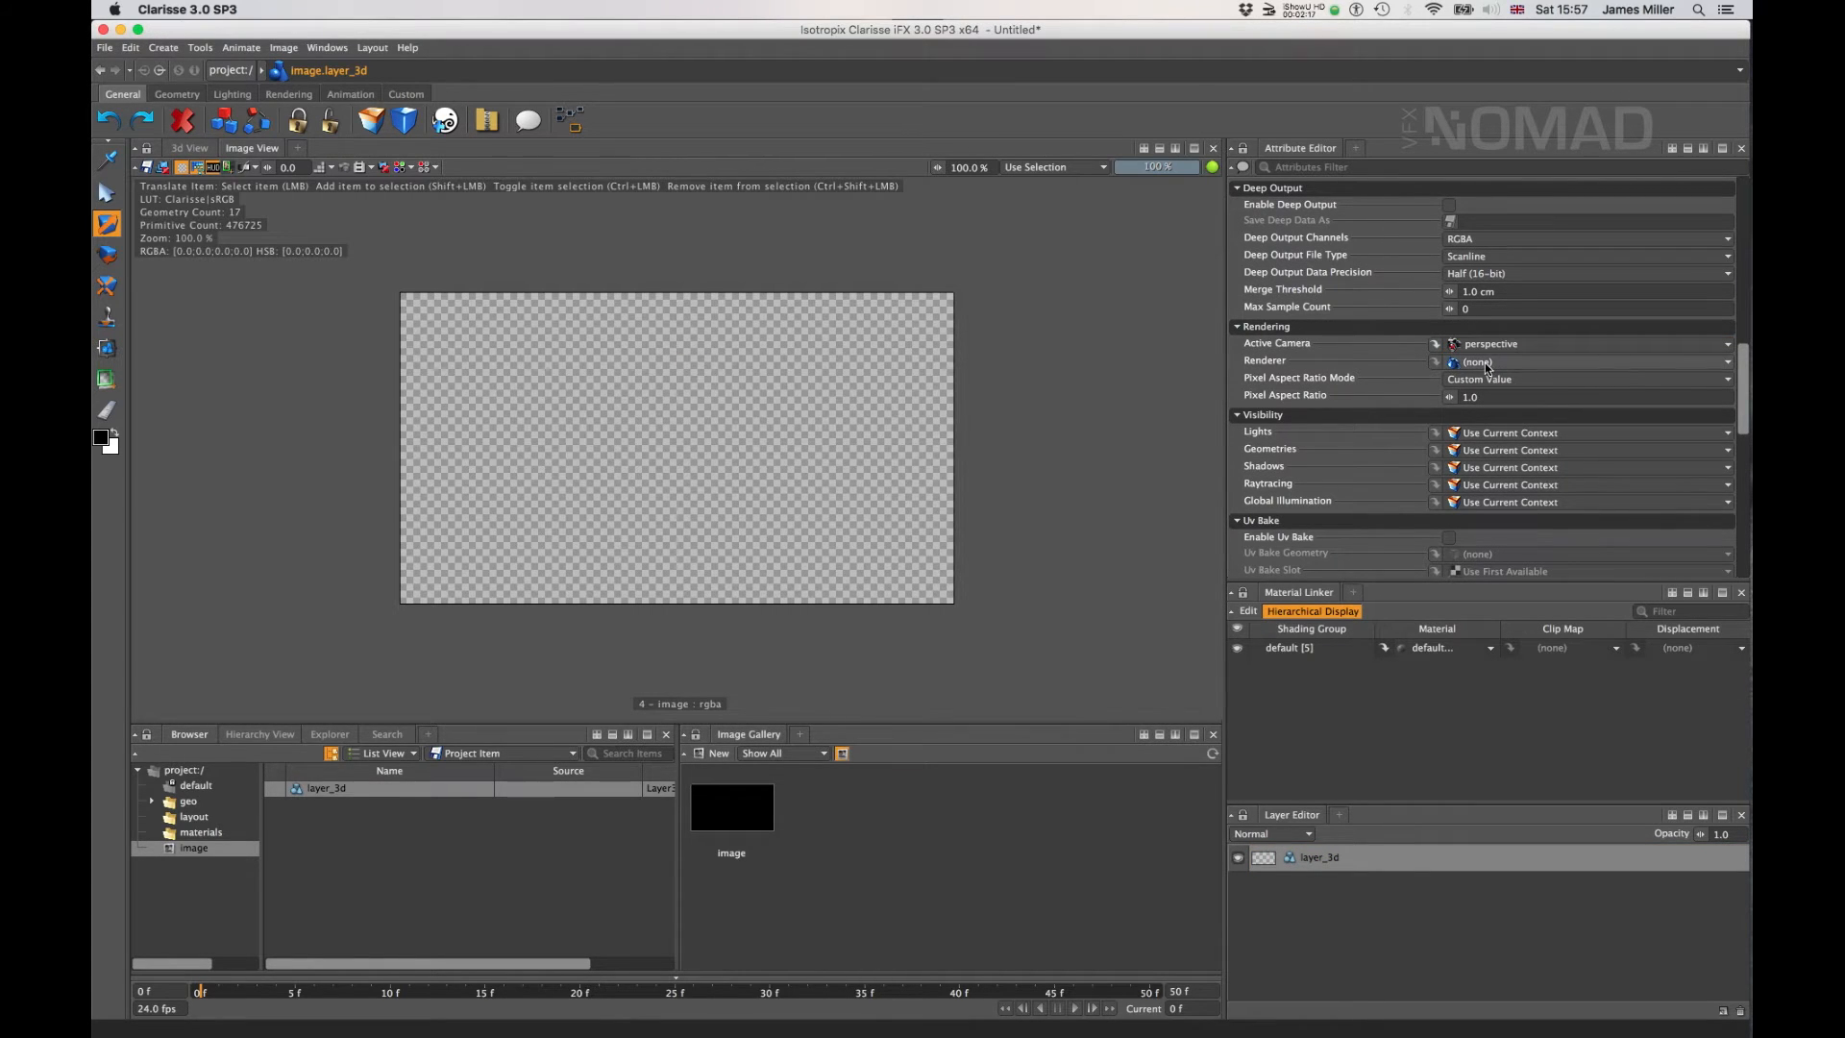
# - Create a Path Tracer renderer at the project root
pyautogui.click(183, 771)
pyautogui.rightClick(361, 873)
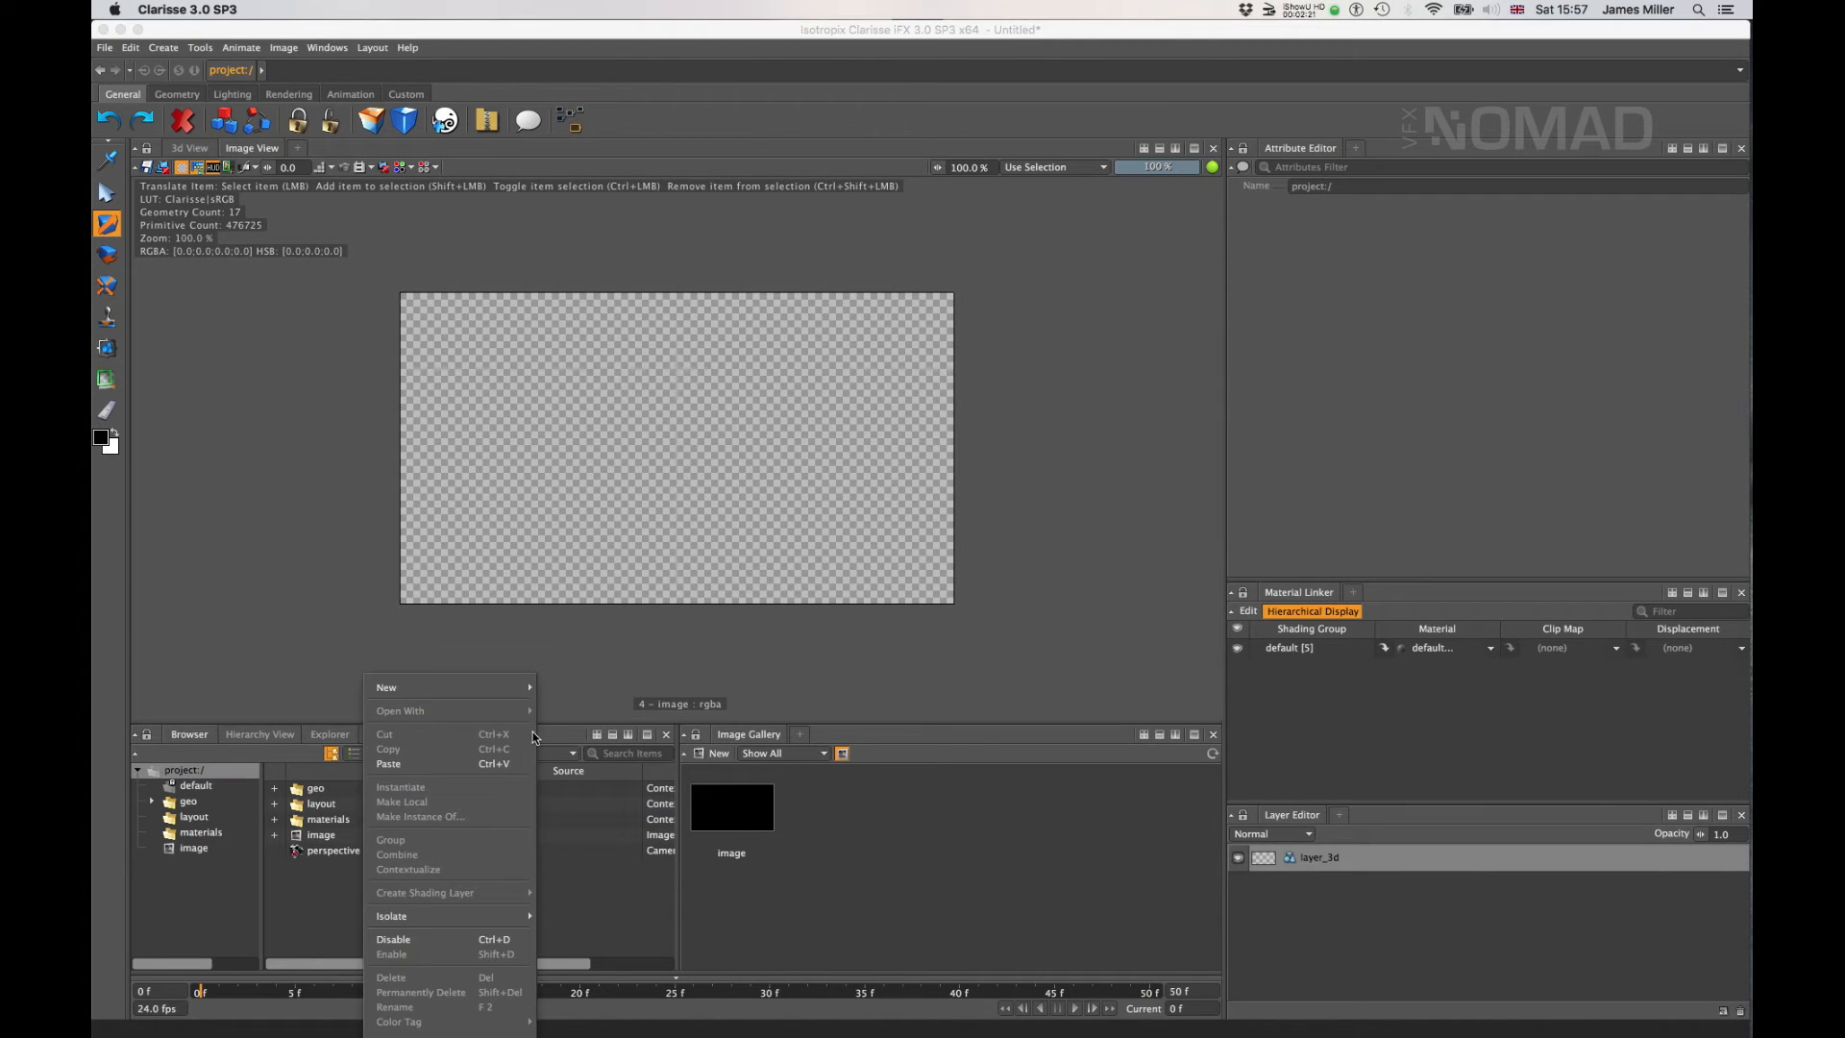
pyautogui.moveTo(509, 687)
pyautogui.moveTo(641, 776)
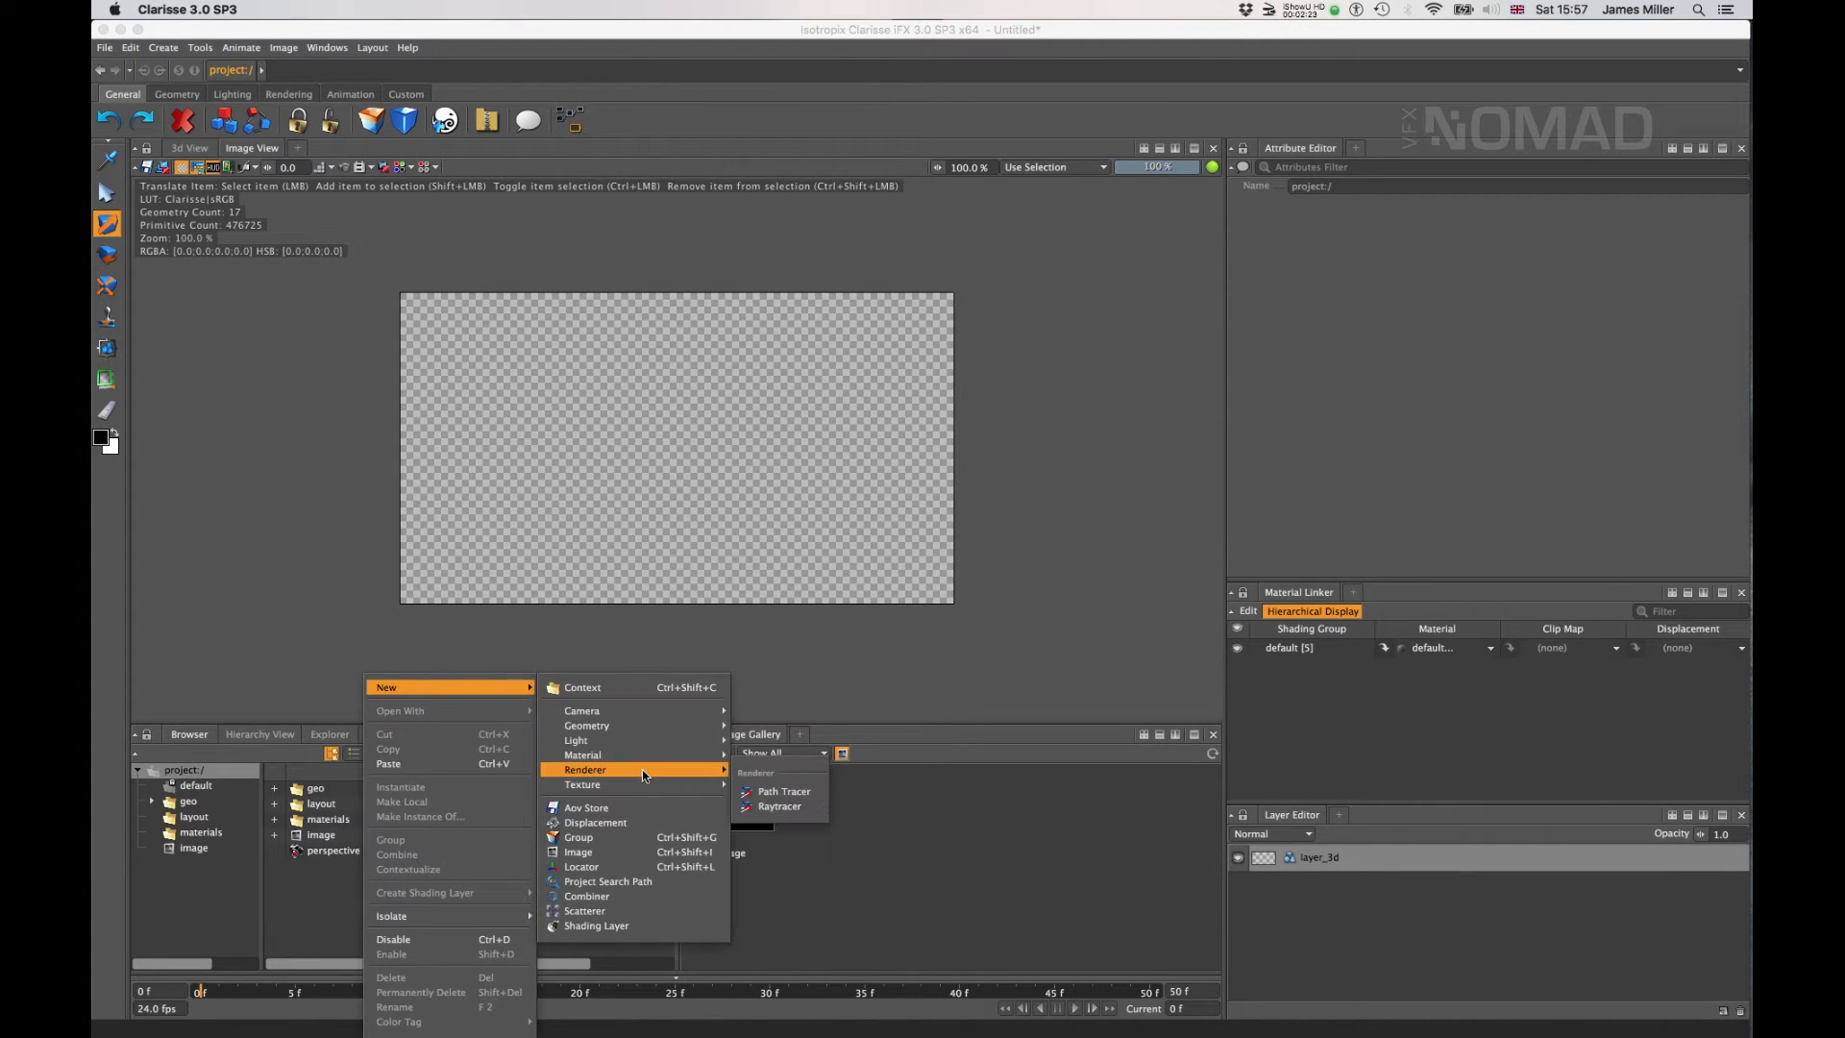
pyautogui.click(784, 791)
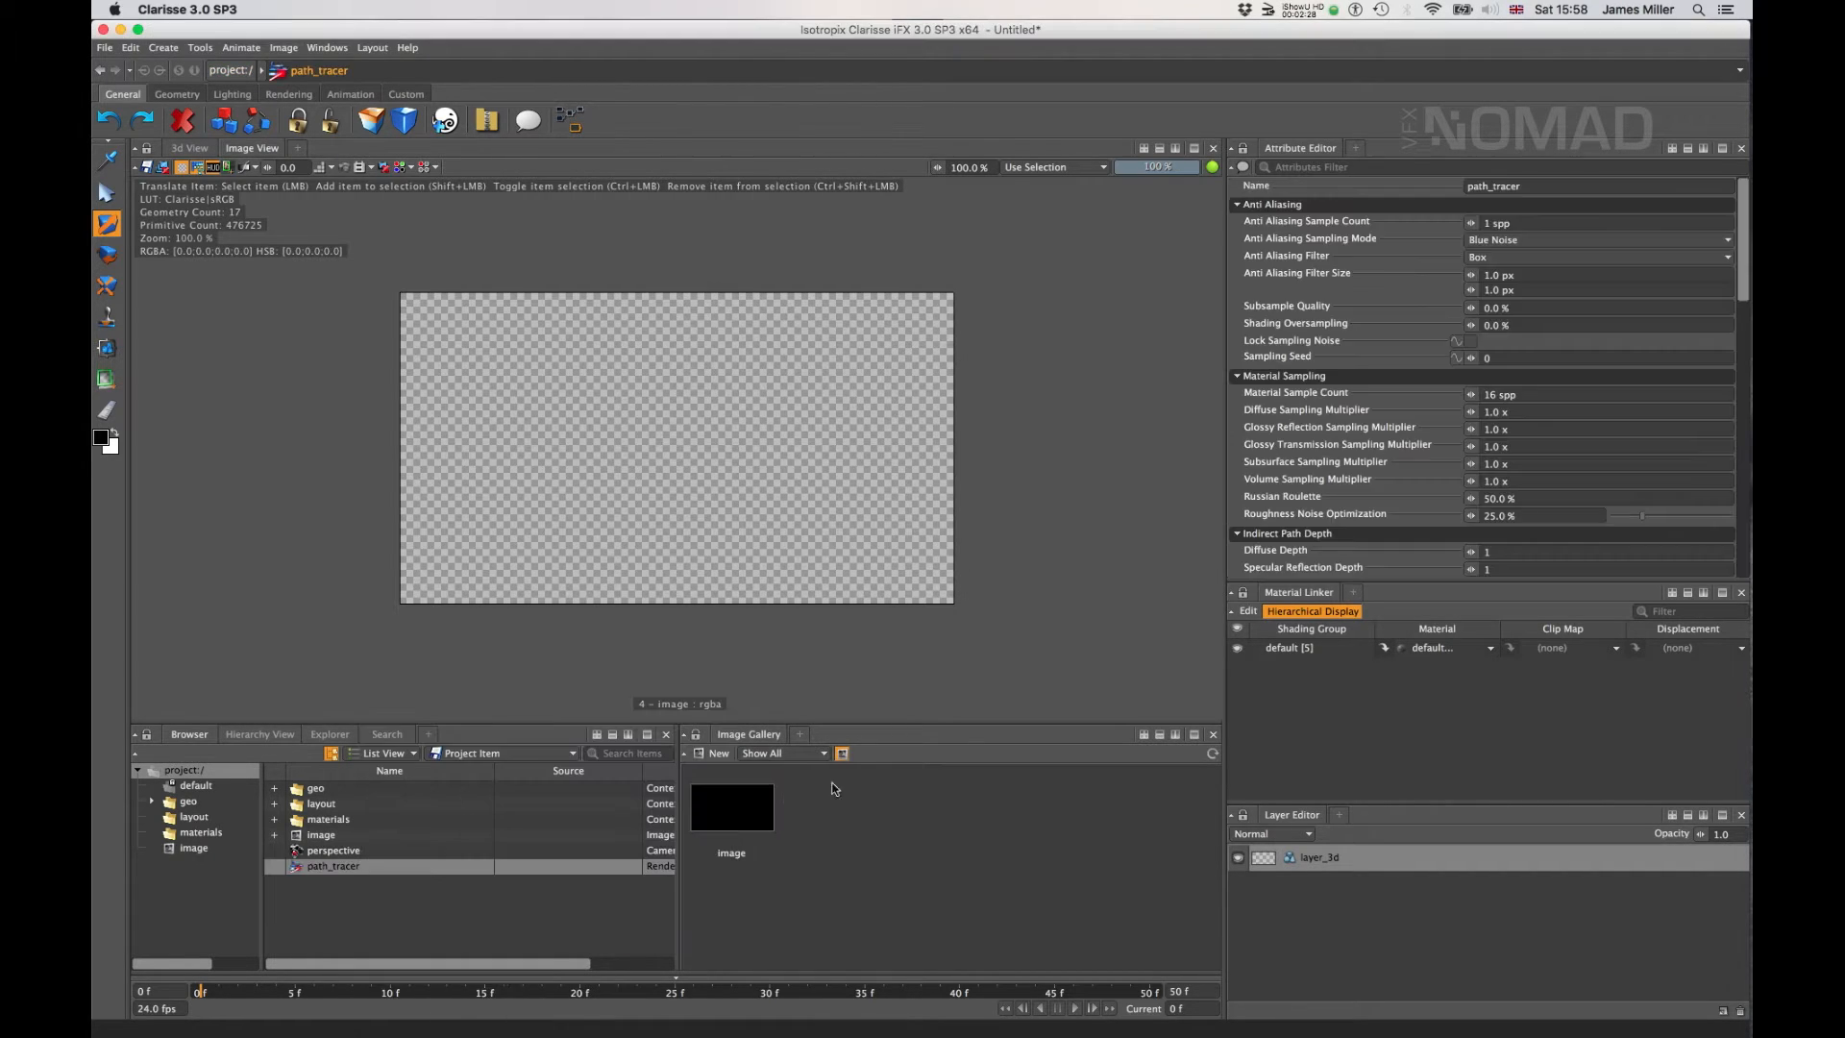
# - Assign path_tracer as the renderer of the image's 3D layer
pyautogui.click(1376, 863)
pyautogui.click(1452, 537)
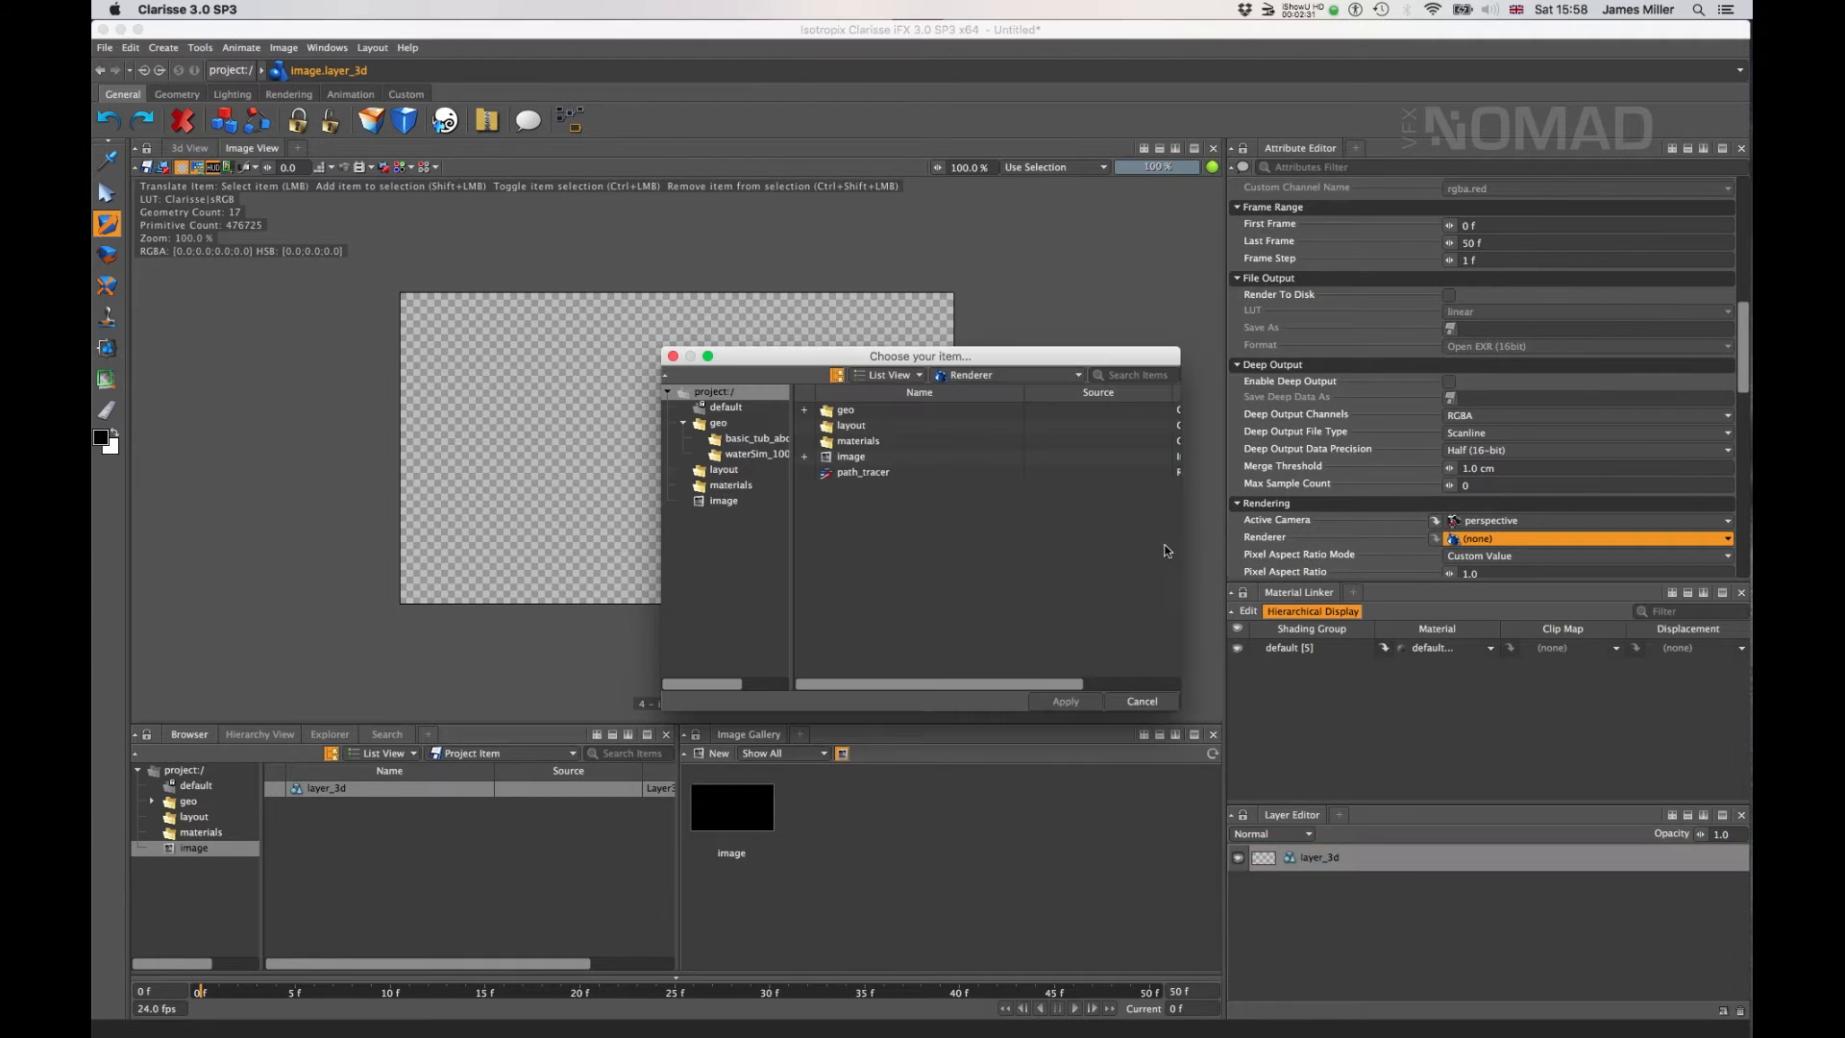
pyautogui.click(853, 475)
pyautogui.click(1063, 701)
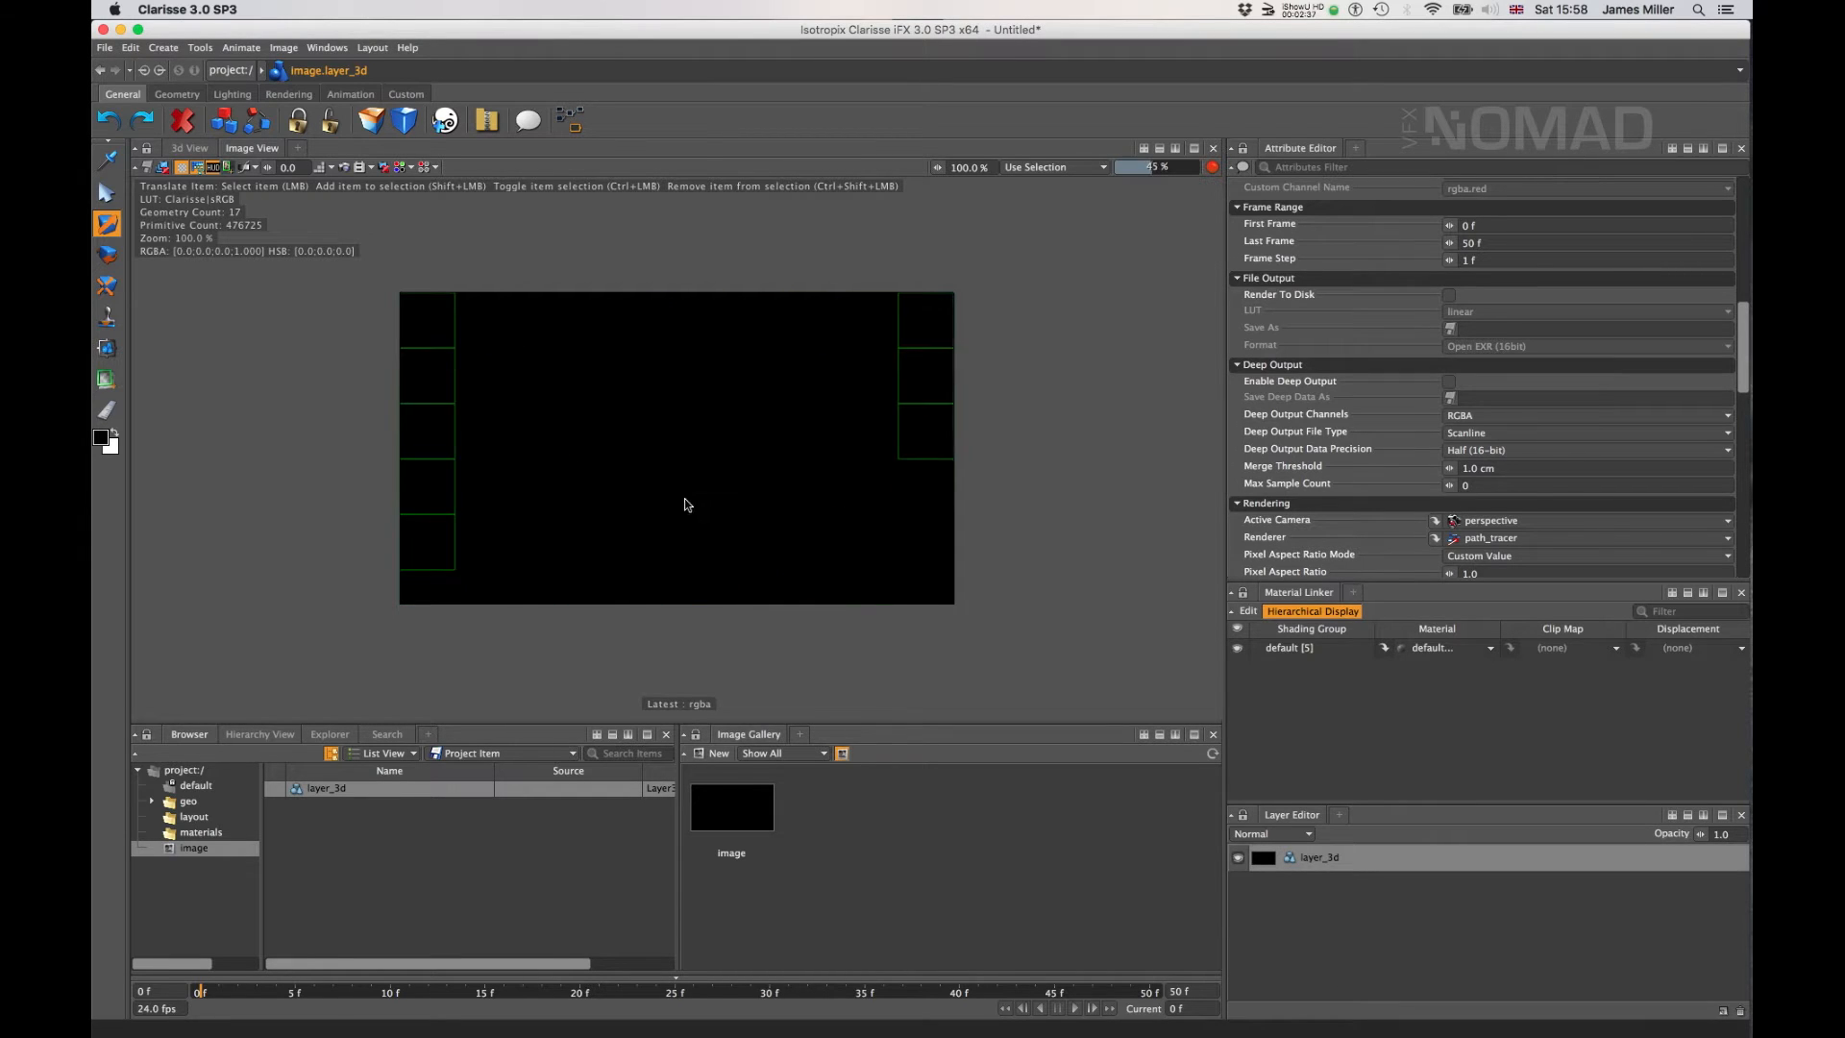
# - Look through the project's perspective camera in the 3D view
pyautogui.click(190, 148)
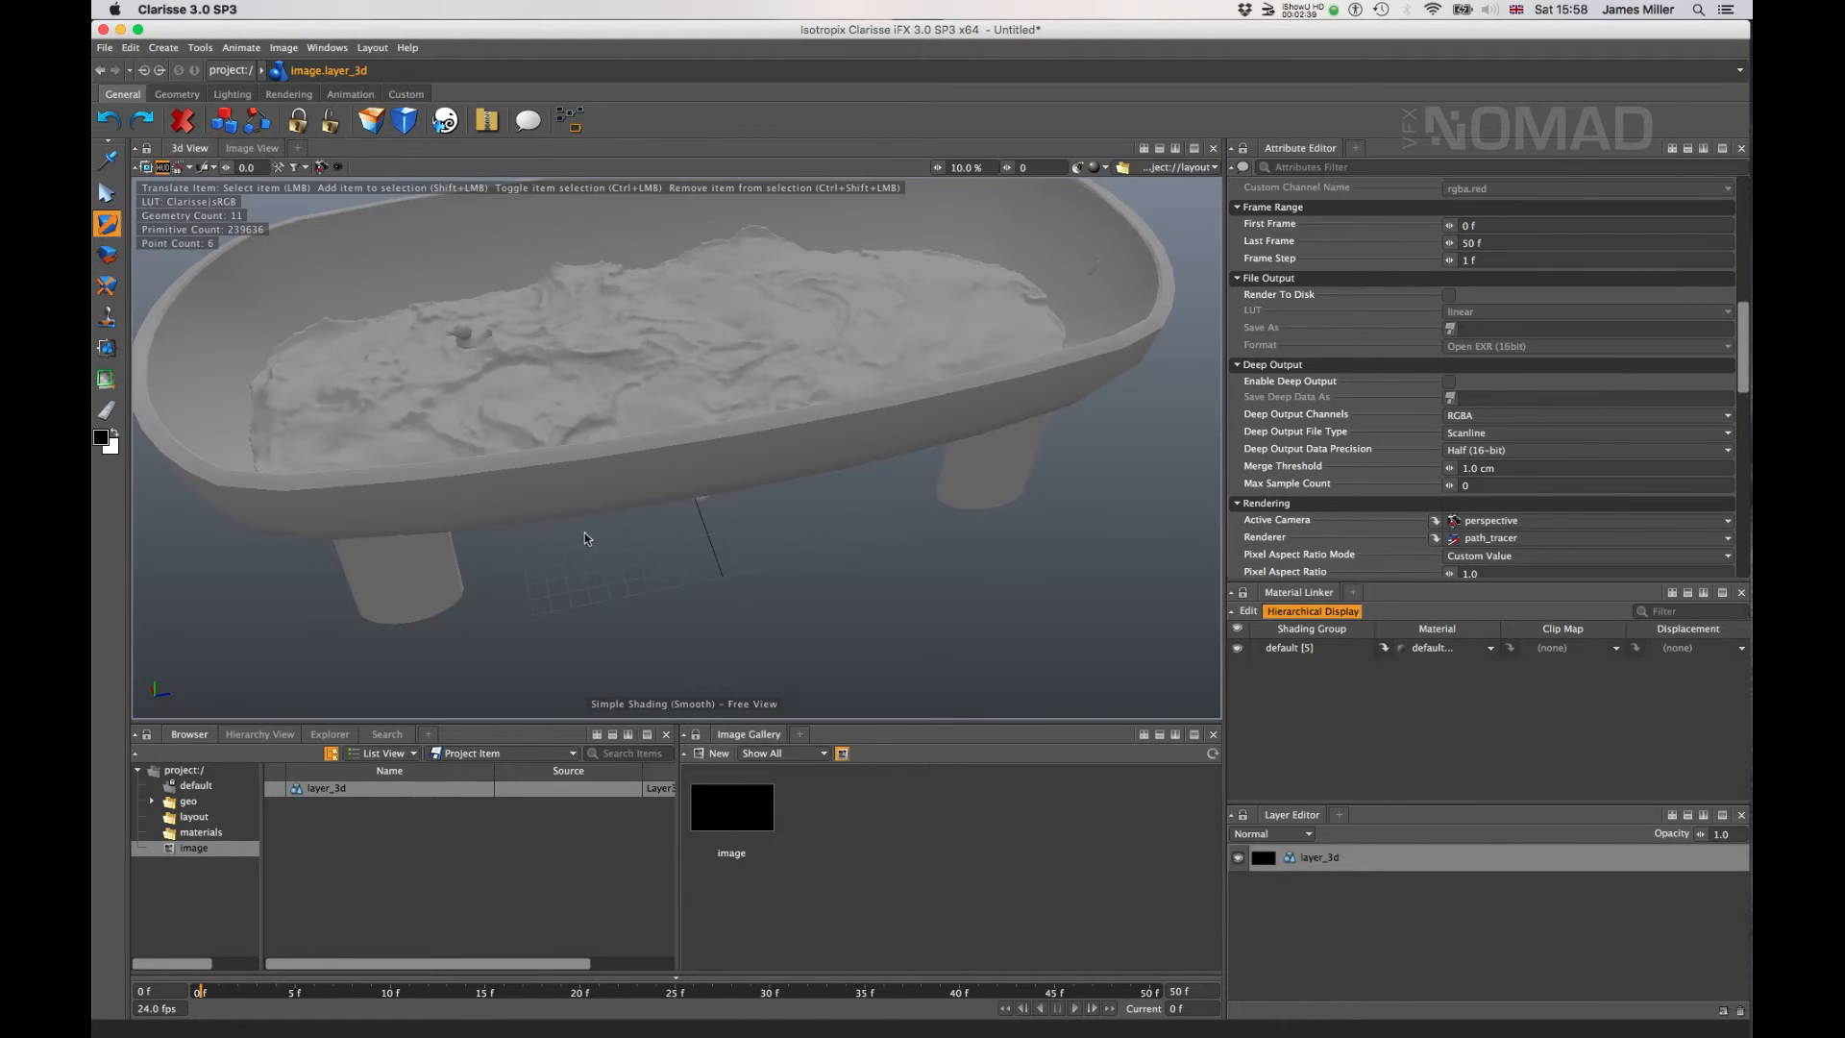
pyautogui.click(185, 771)
pyautogui.moveTo(338, 853); pyautogui.dragTo(342, 174)
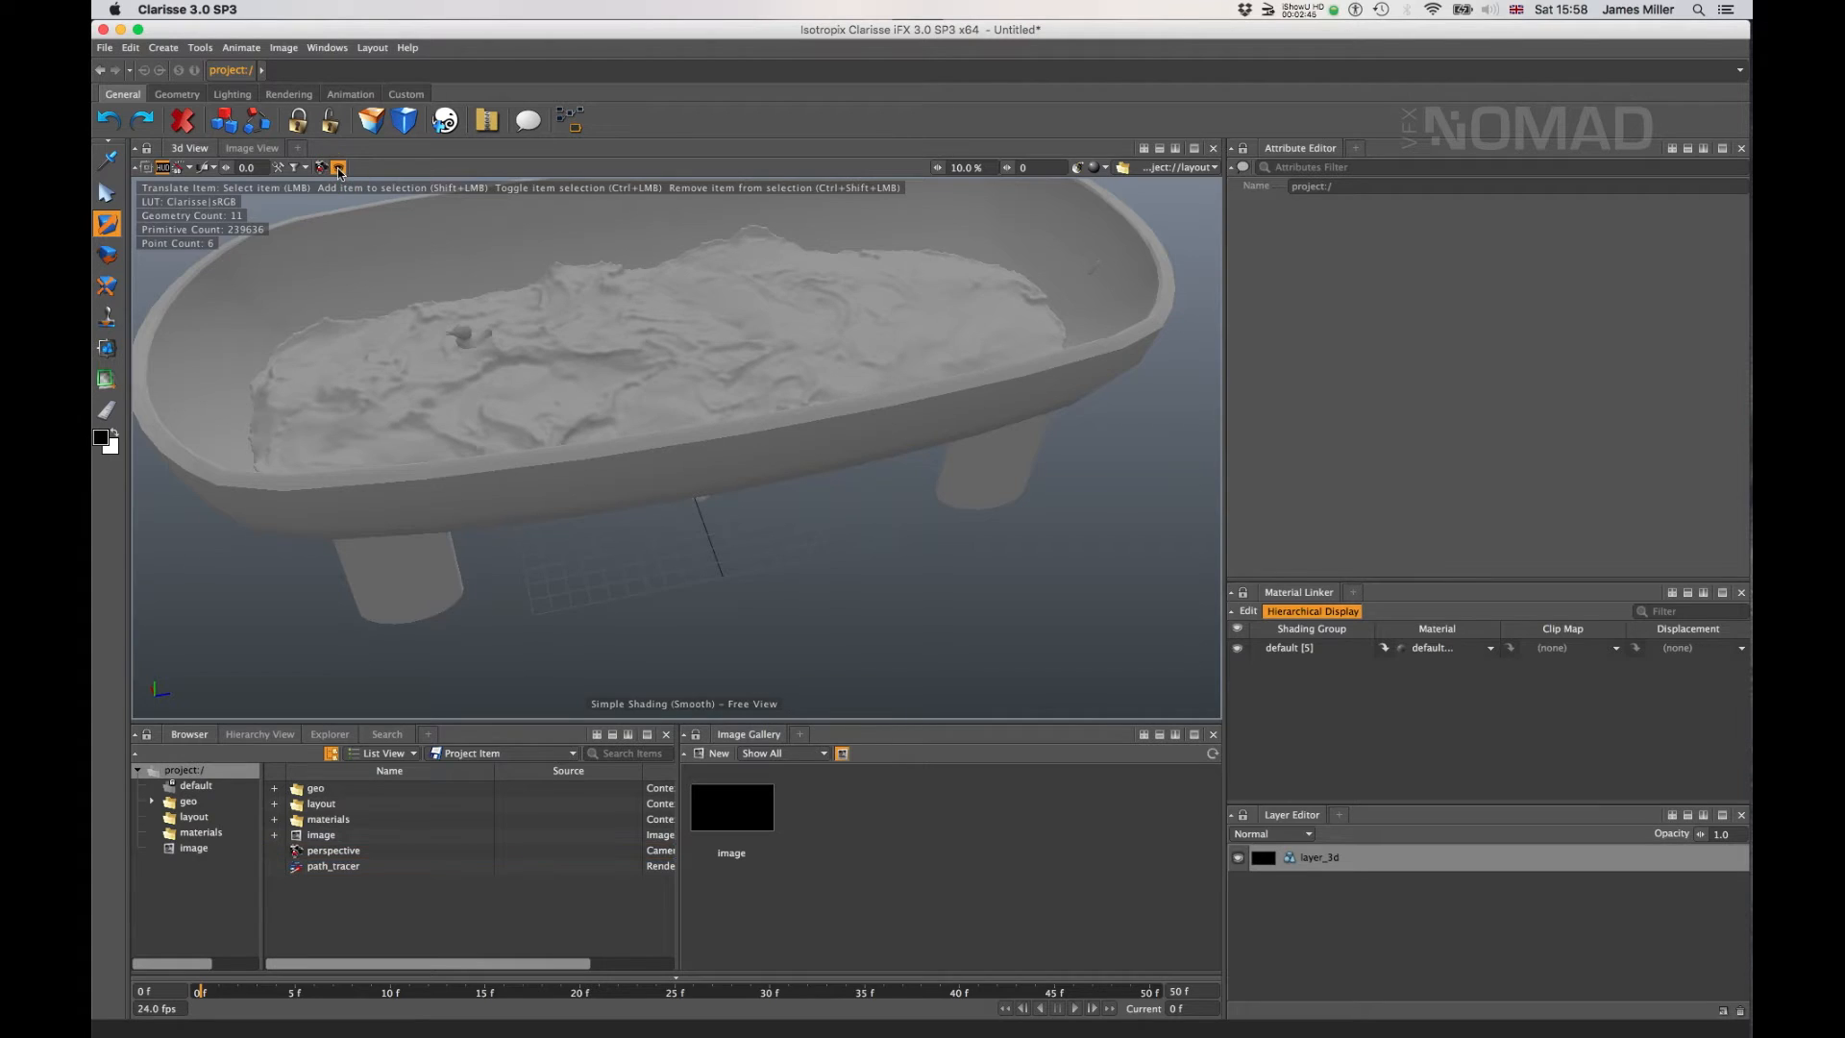
# - Frame the bathtub through the perspective camera at an angle from above and display the rendered image
pyautogui.click(675, 334)
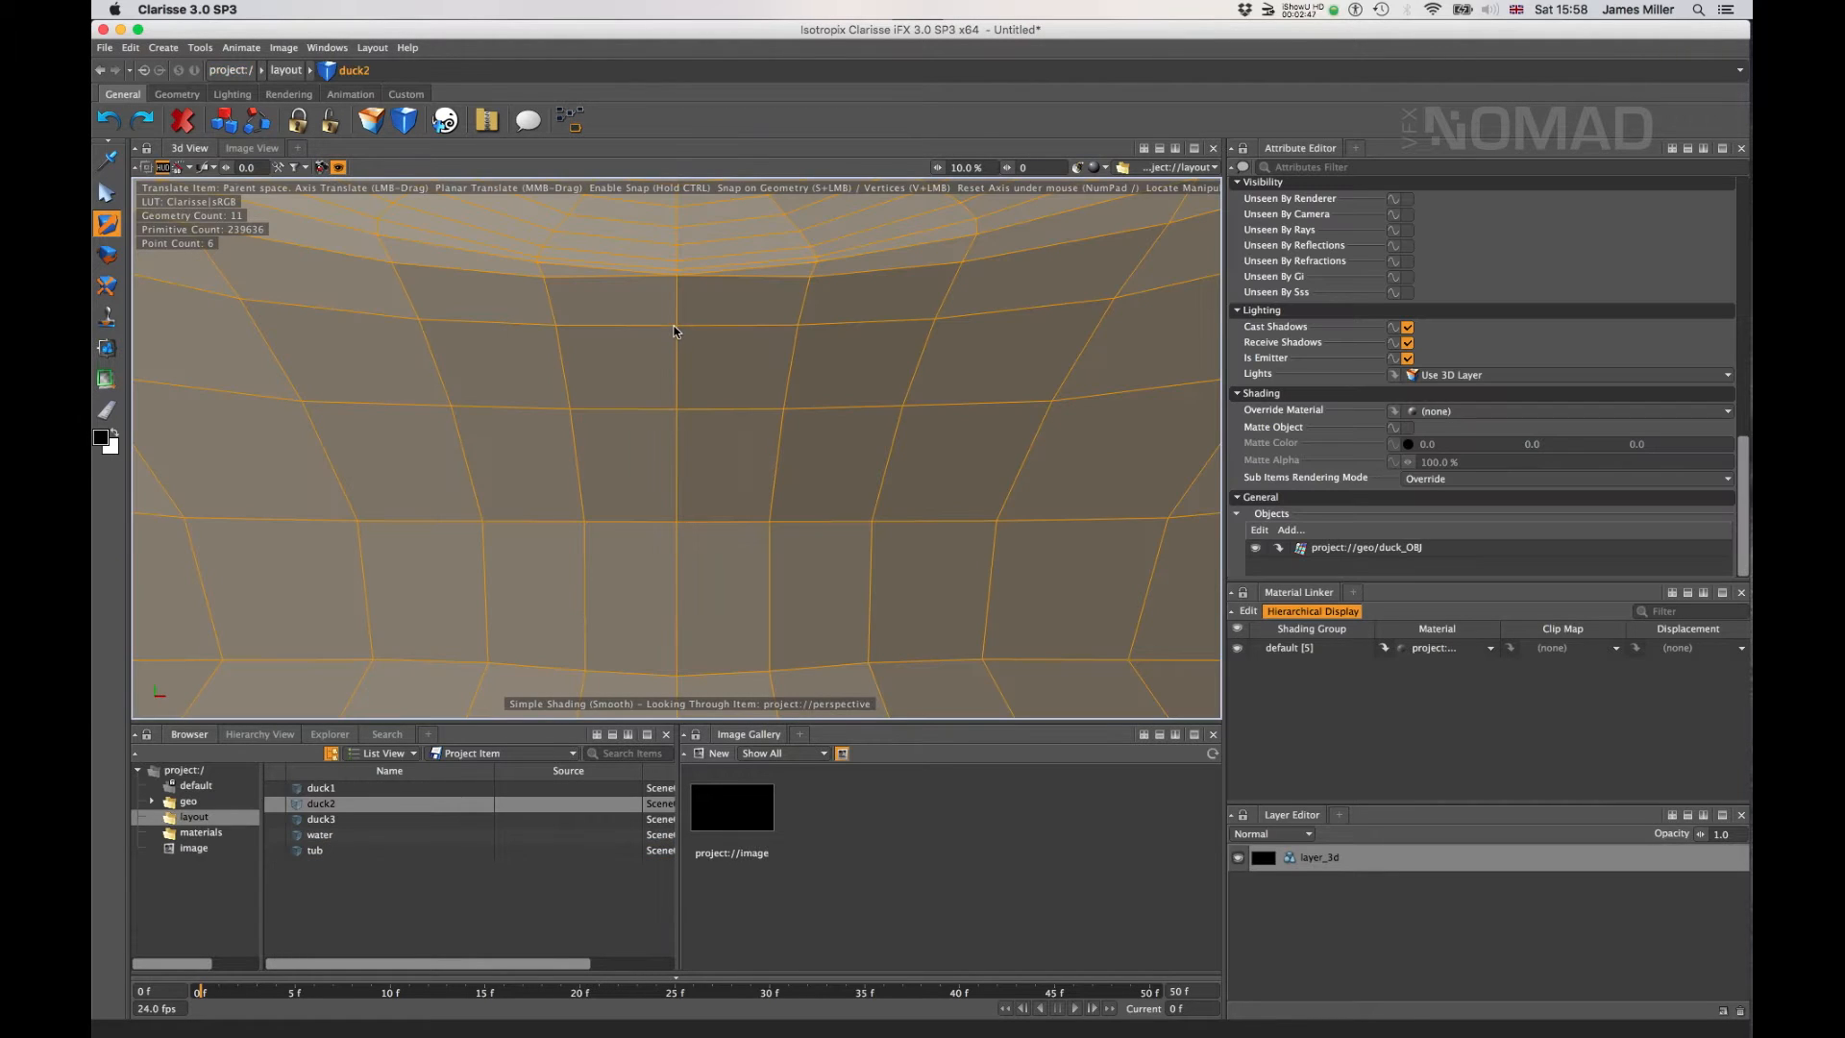
pyautogui.press('f')
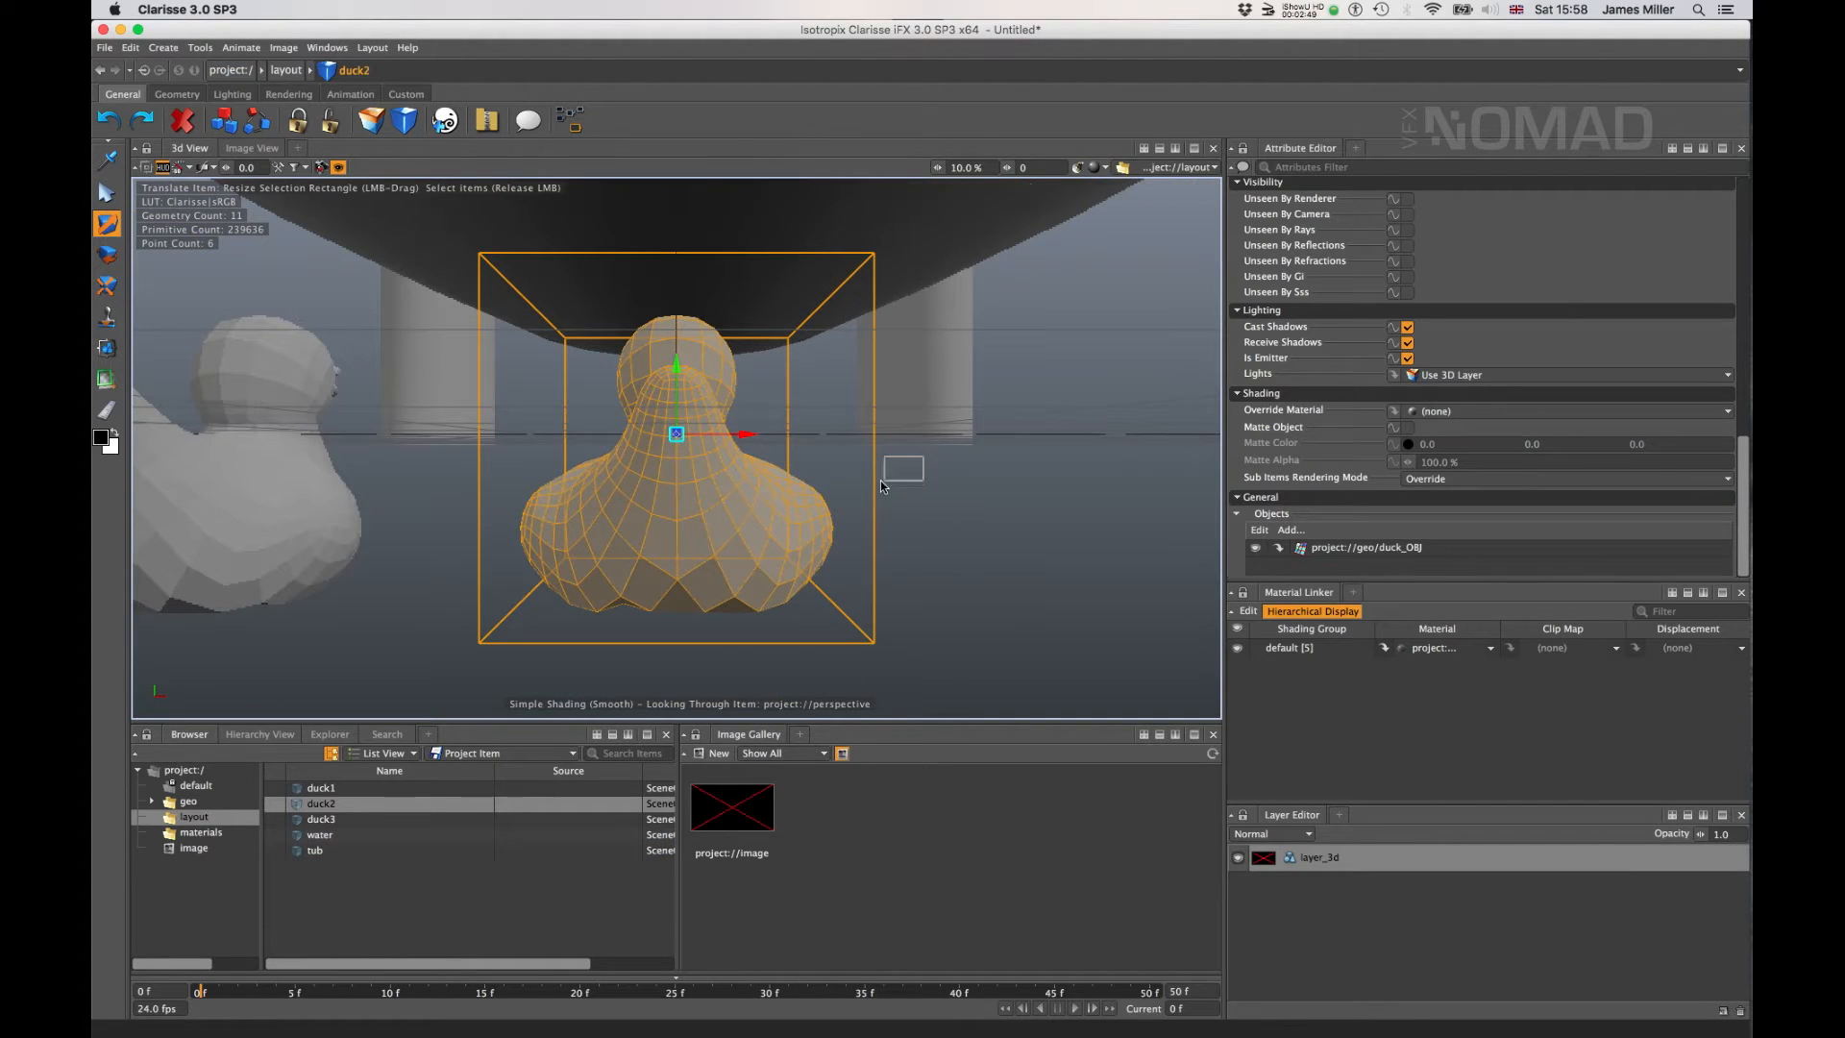
pyautogui.keyDown('alt'); pyautogui.moveTo(999, 223); pyautogui.dragTo(775, 435); pyautogui.keyUp('alt')
pyautogui.click(929, 242)
pyautogui.press('f')
pyautogui.moveTo(775, 435)
pyautogui.keyDown('alt'); pyautogui.mouseDown(button='right')
pyautogui.moveTo(845, 423)
pyautogui.moveTo(716, 442)
pyautogui.moveTo(777, 434)
pyautogui.mouseUp(button='right'); pyautogui.keyUp('alt')
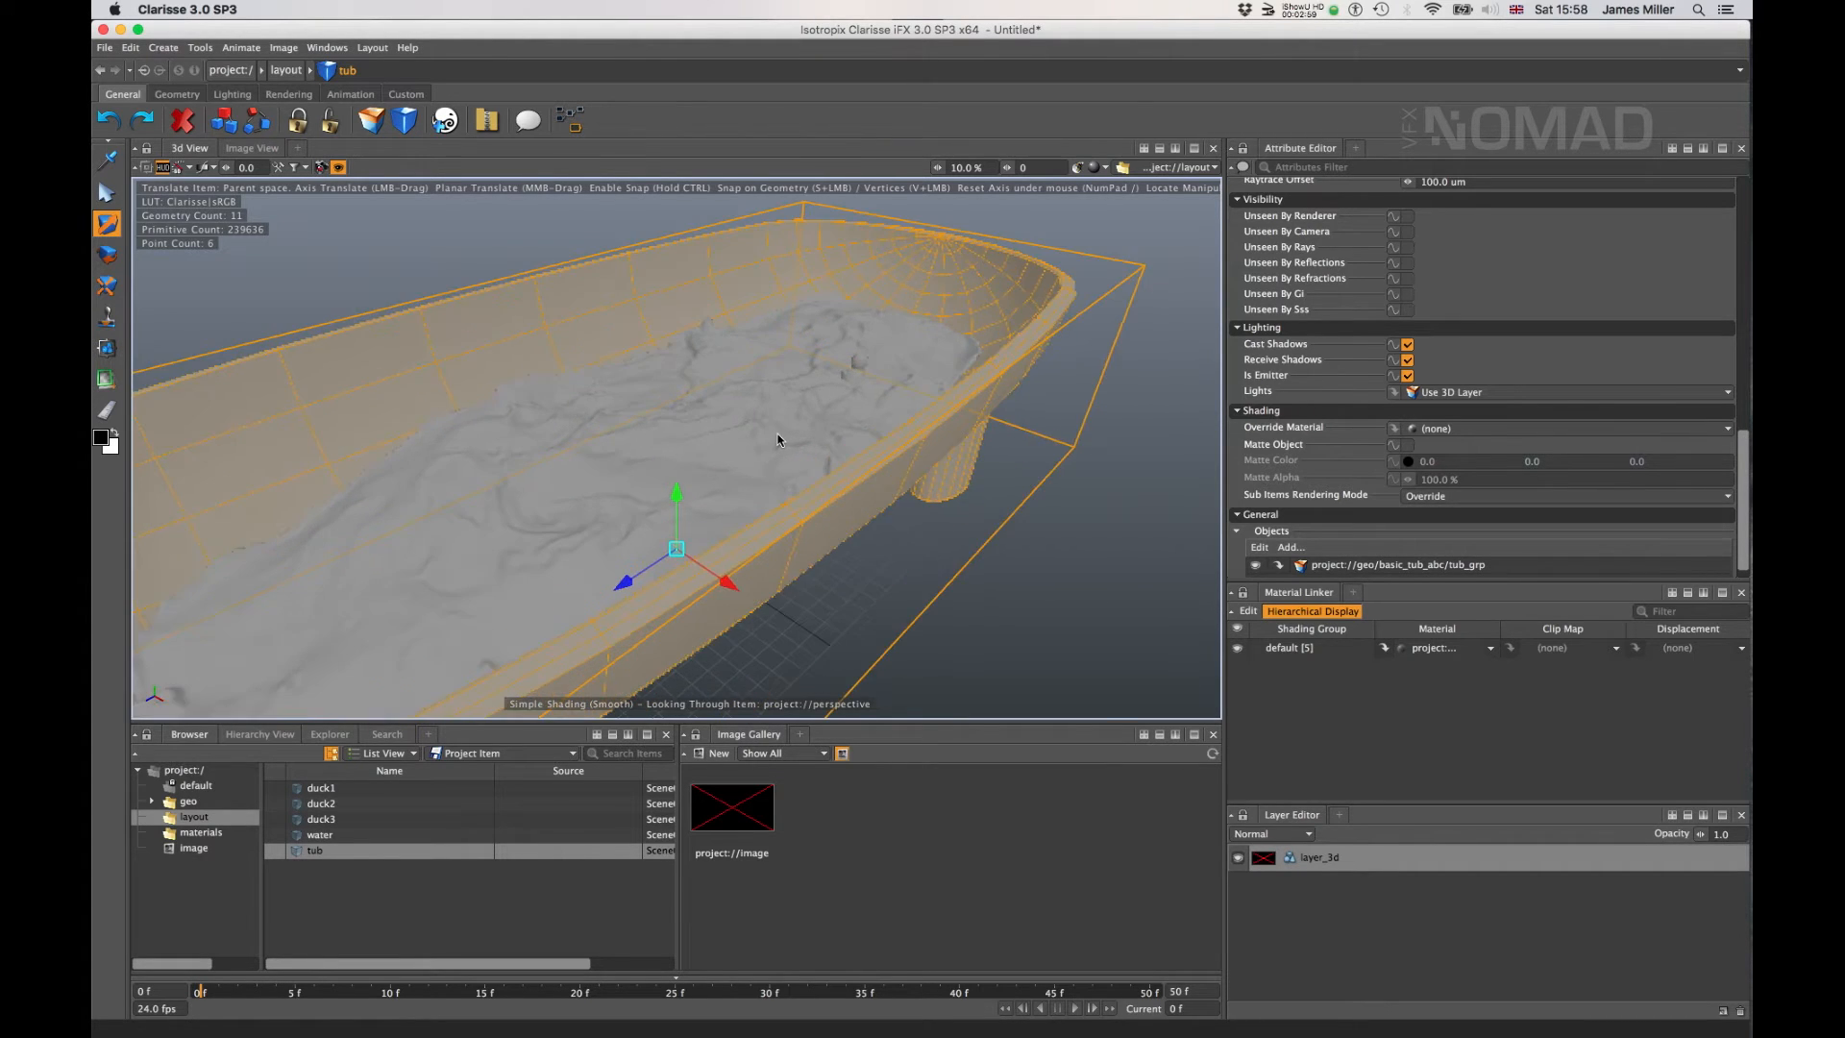
pyautogui.click(252, 150)
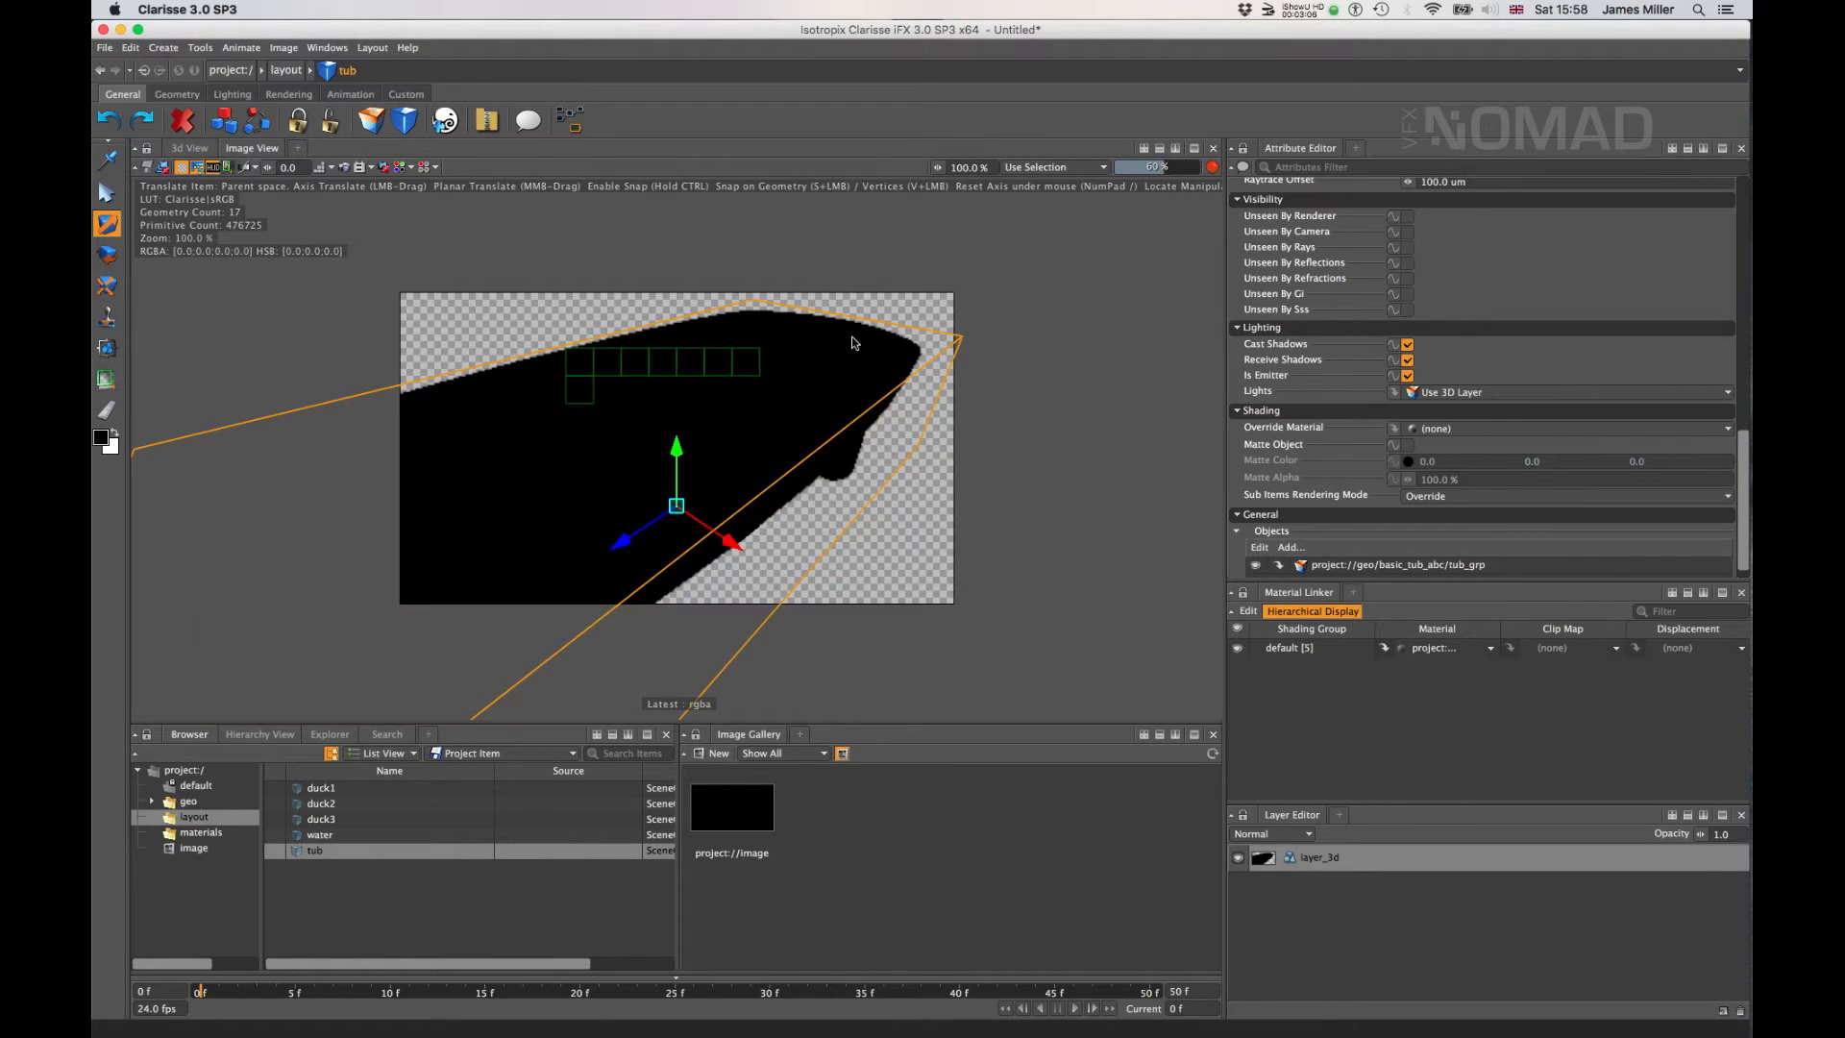
# - Create a new context named lights at the project root
pyautogui.click(194, 774)
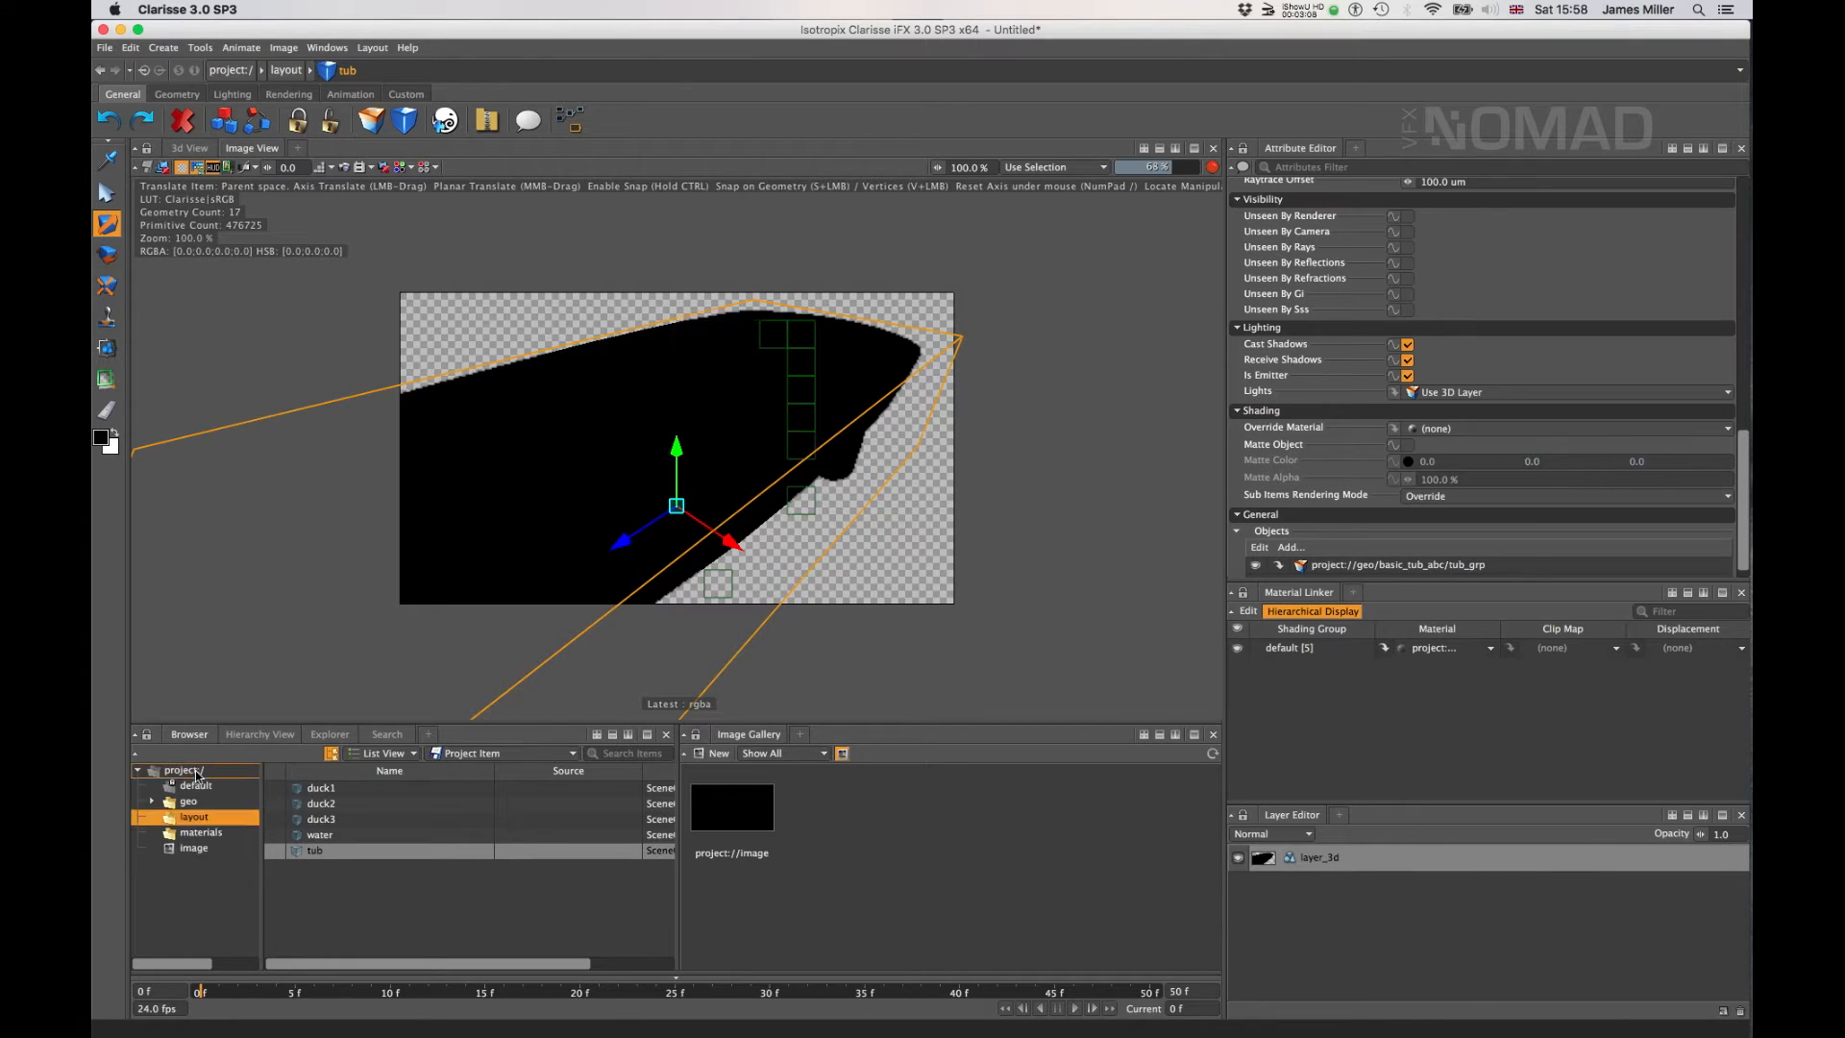
pyautogui.rightClick(331, 913)
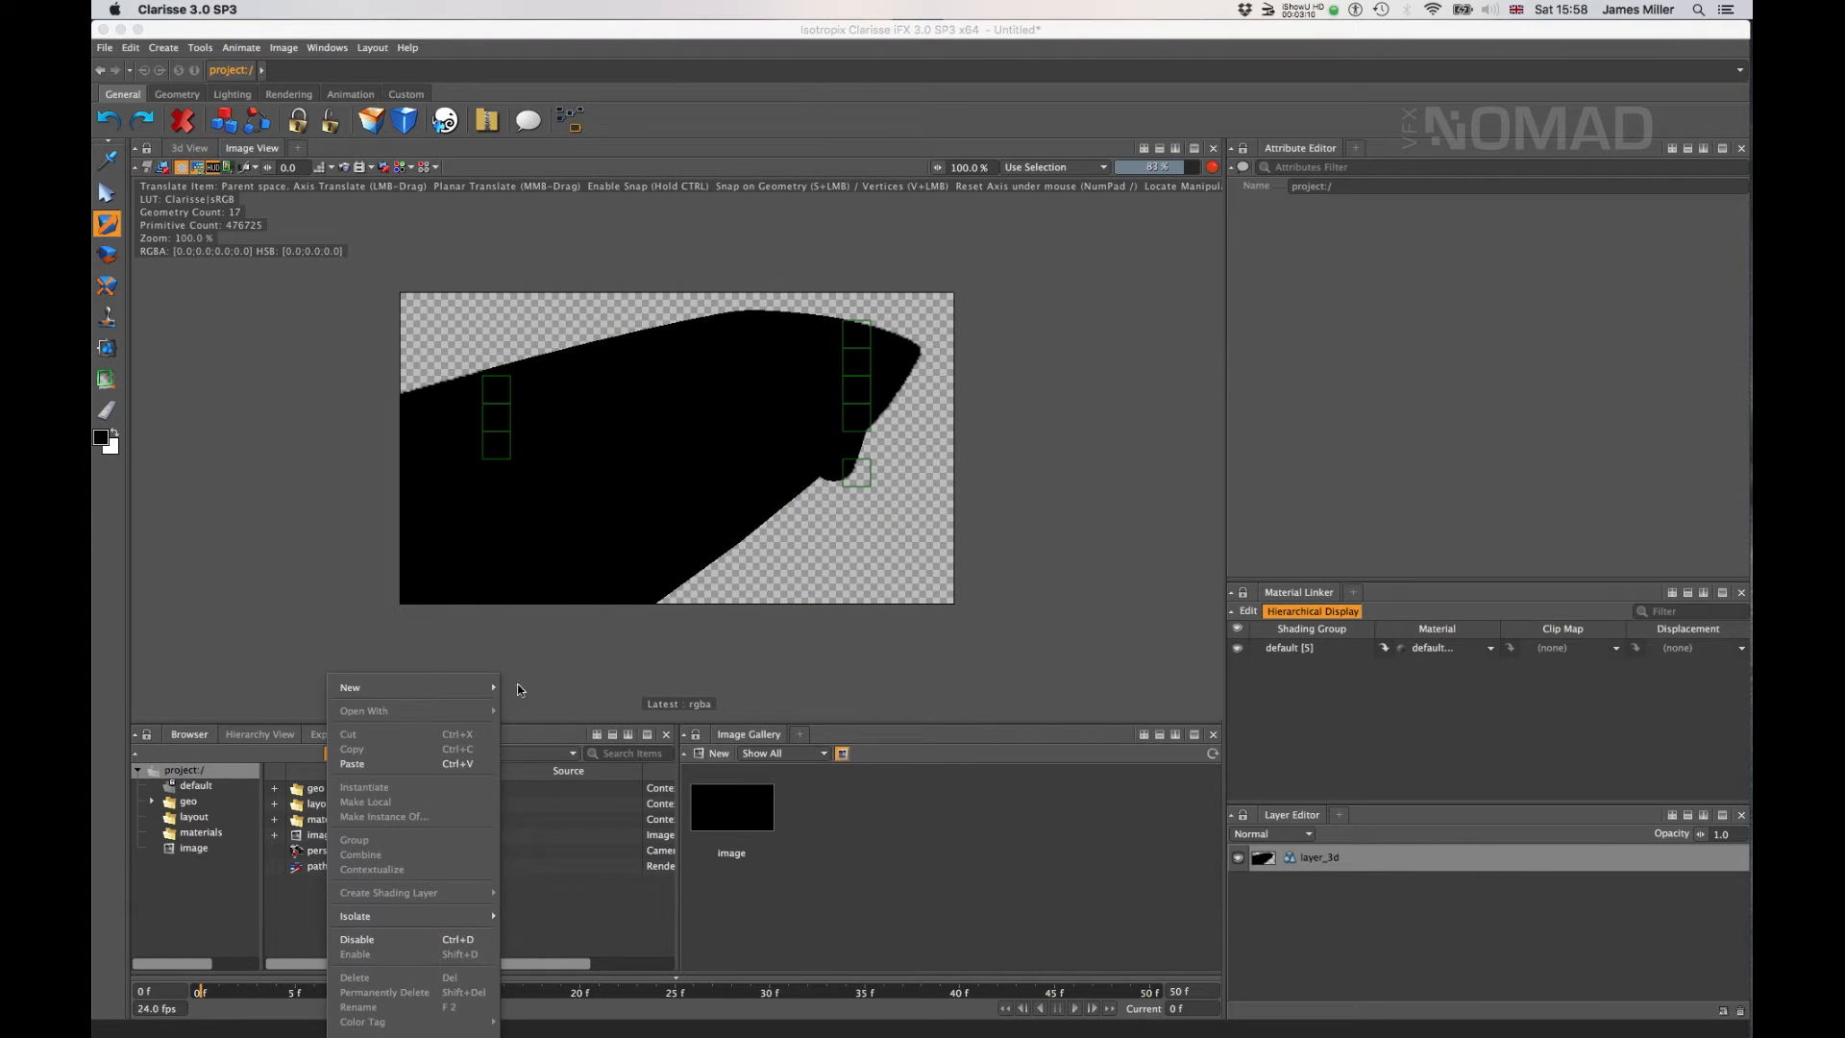
pyautogui.click(643, 688)
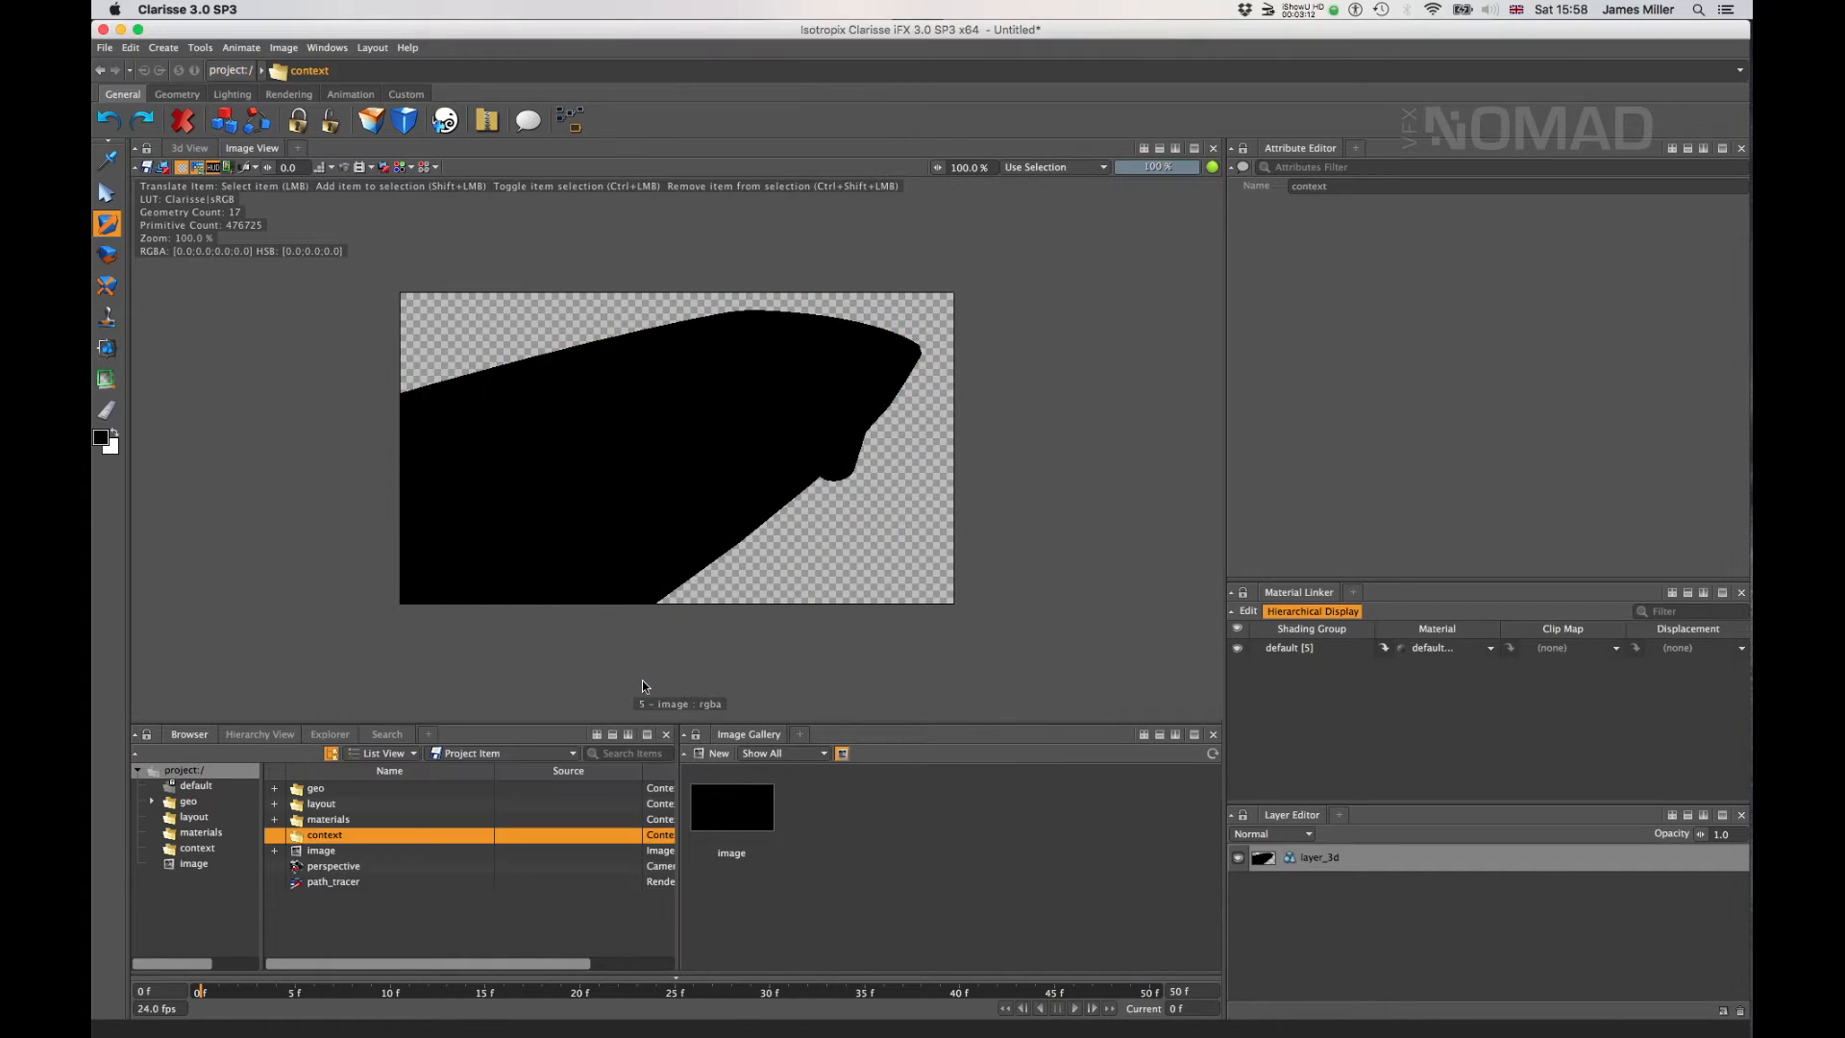
pyautogui.write('lights')
pyautogui.press('Return')
# - Add a physical Environment light inside the lights context
pyautogui.click(193, 847)
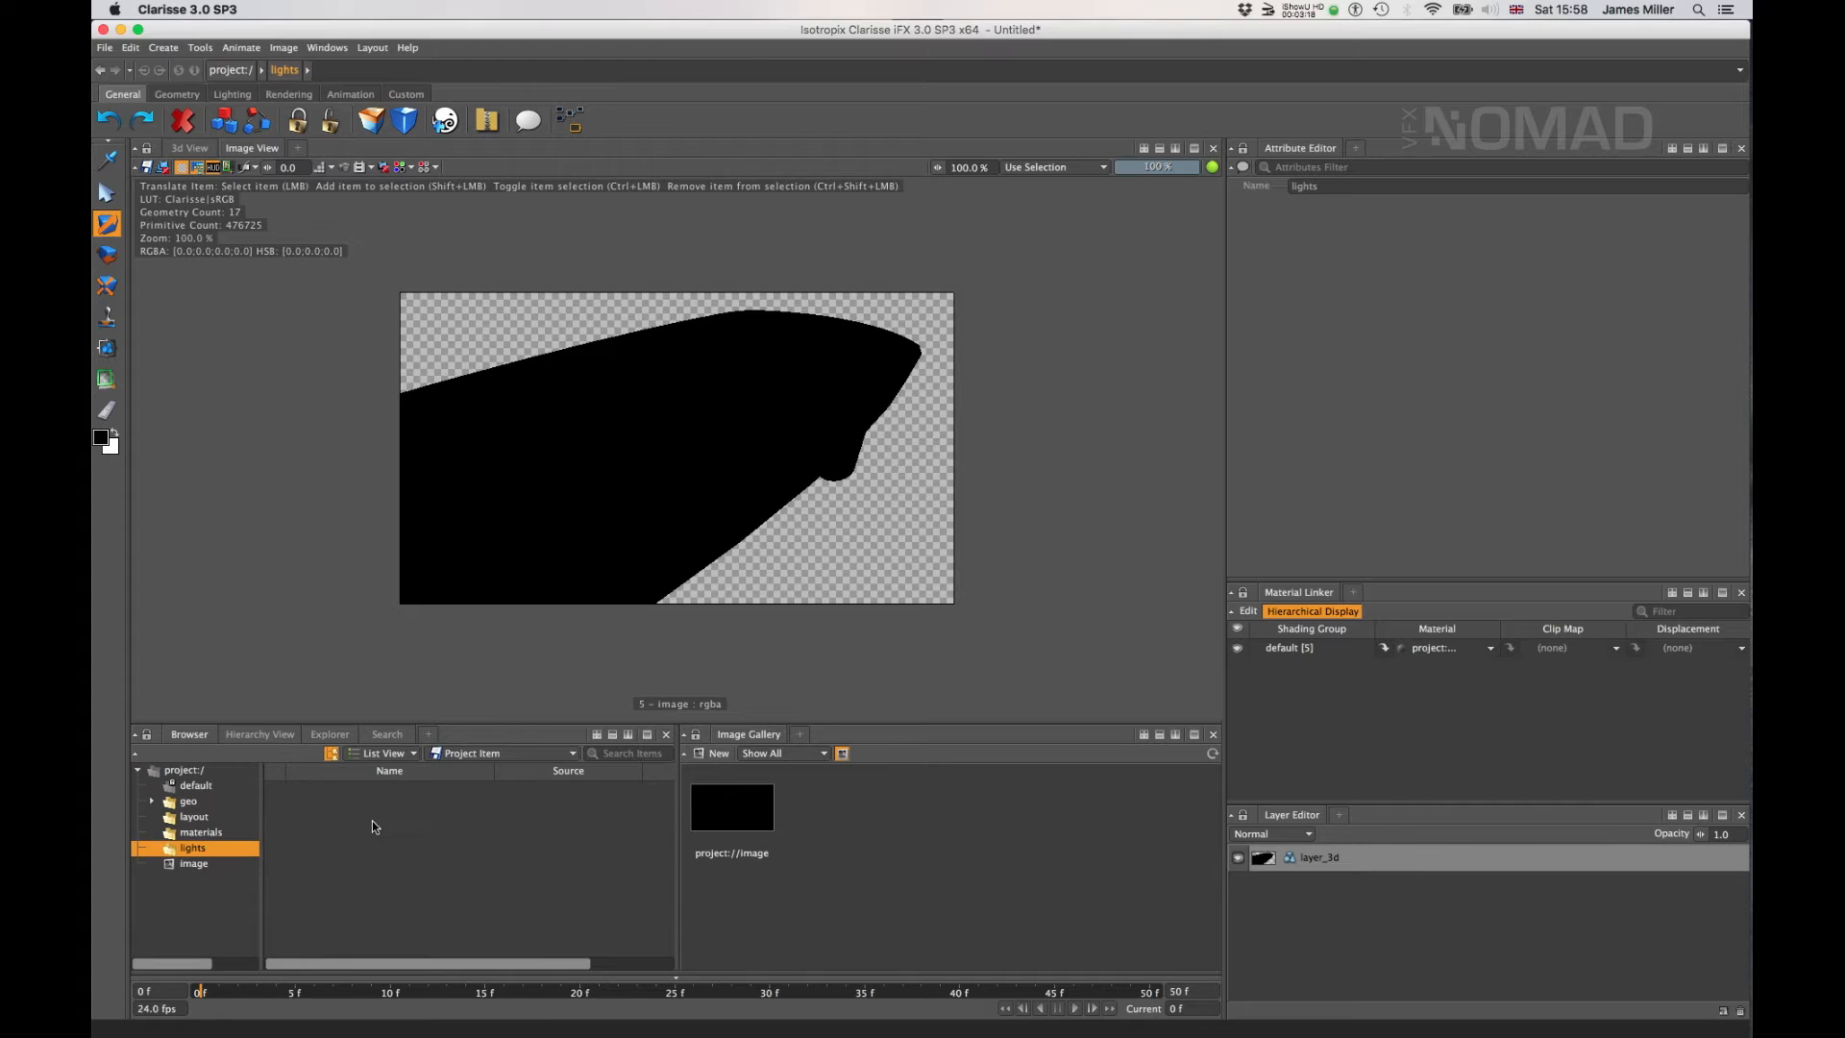
pyautogui.rightClick(368, 826)
pyautogui.moveTo(472, 690)
pyautogui.moveTo(578, 740)
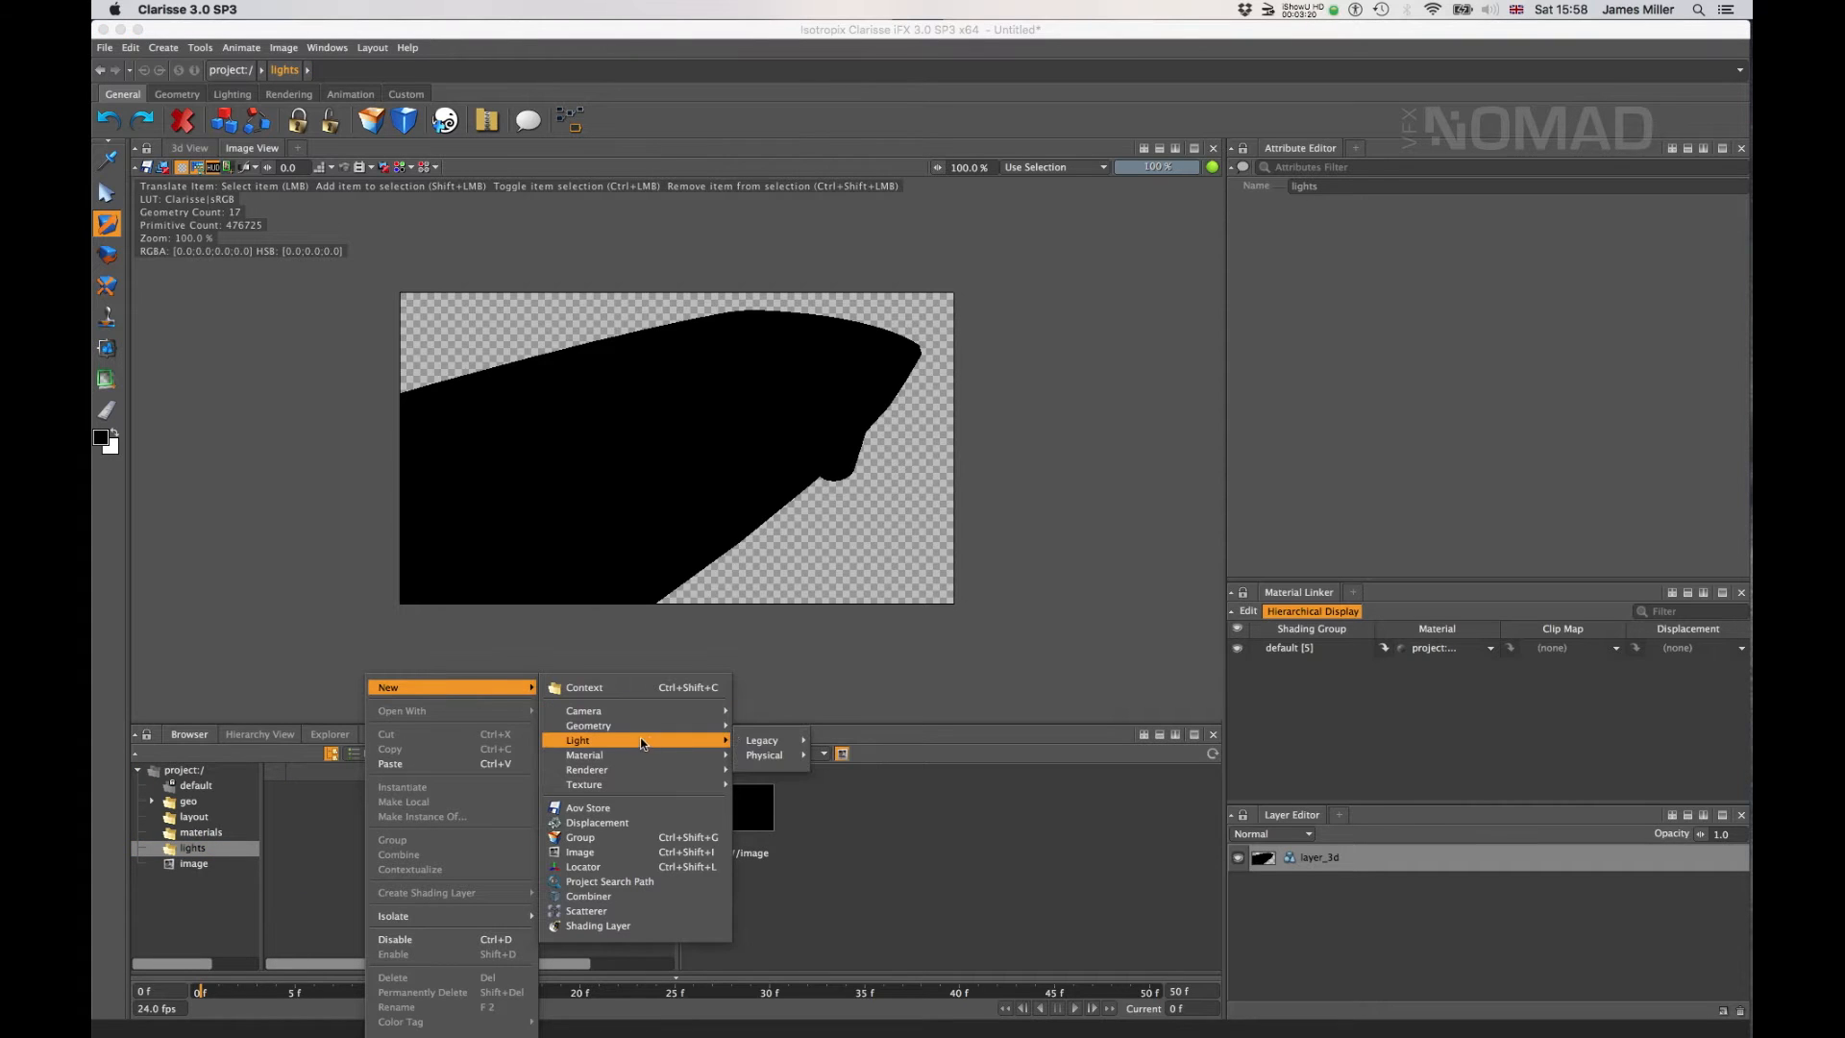
pyautogui.moveTo(764, 754)
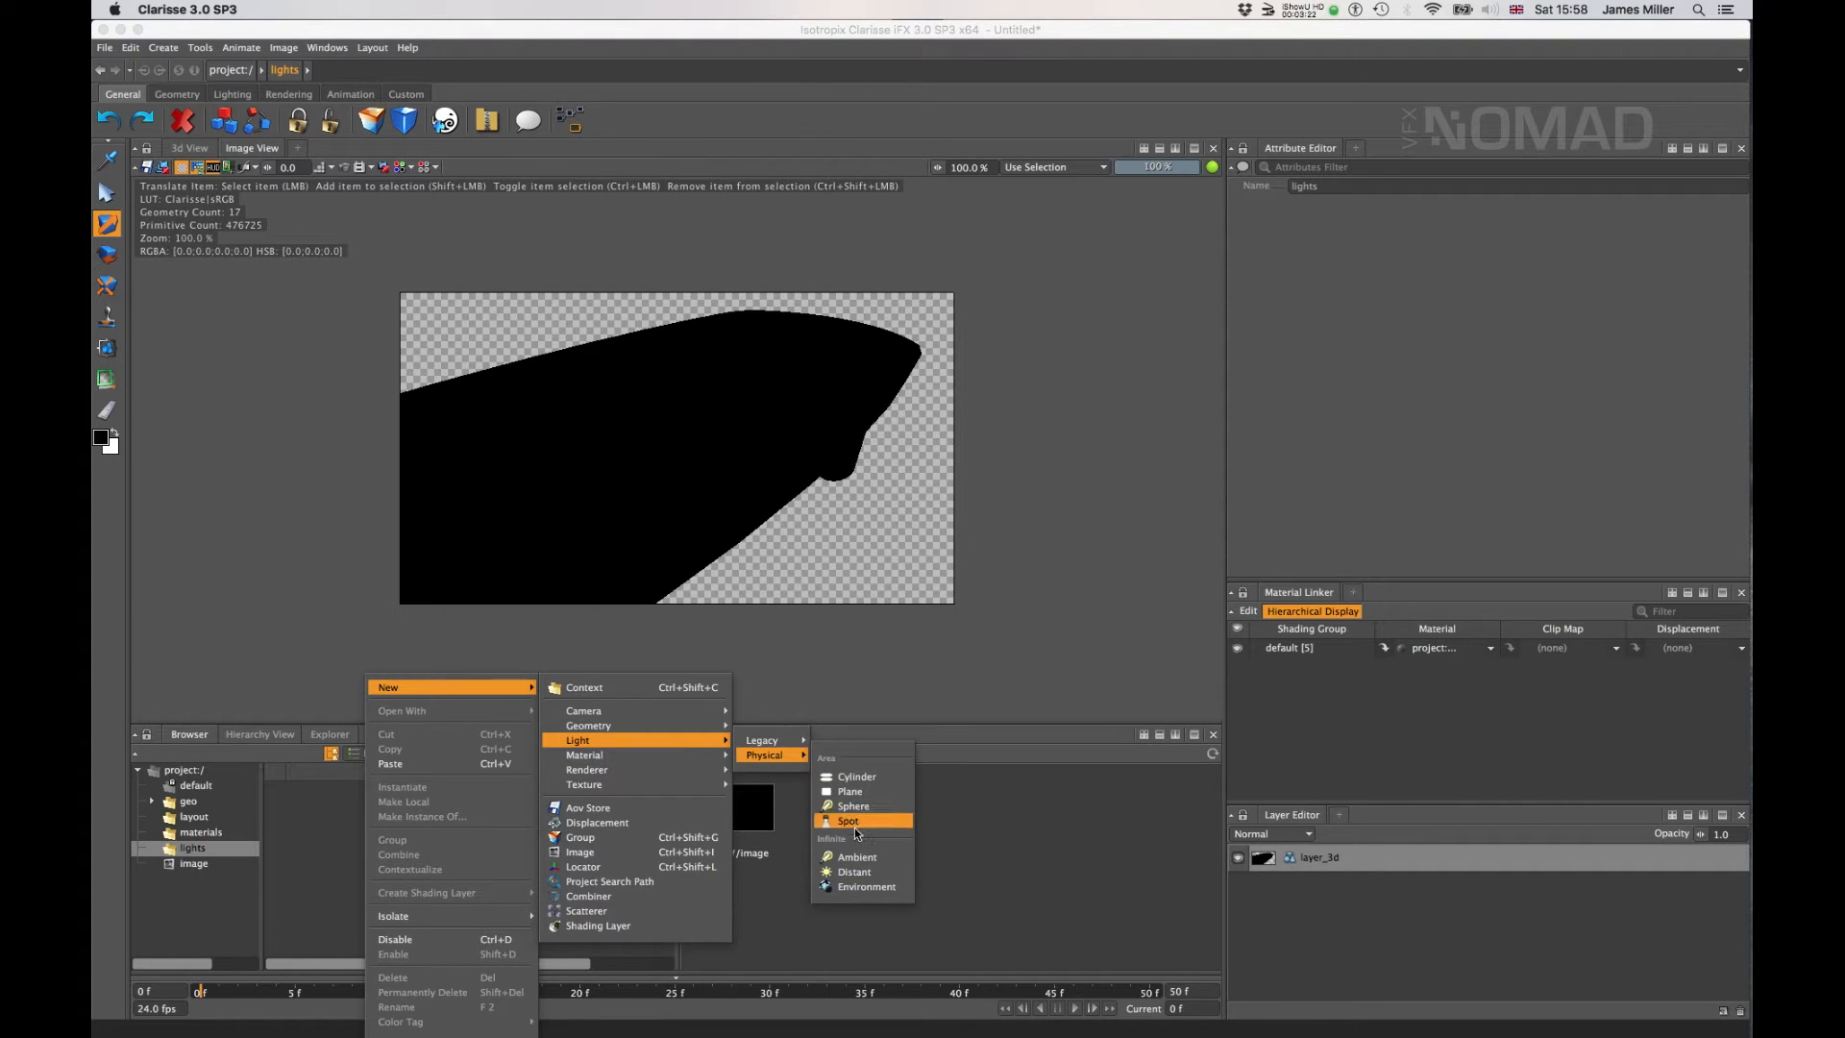
pyautogui.click(879, 888)
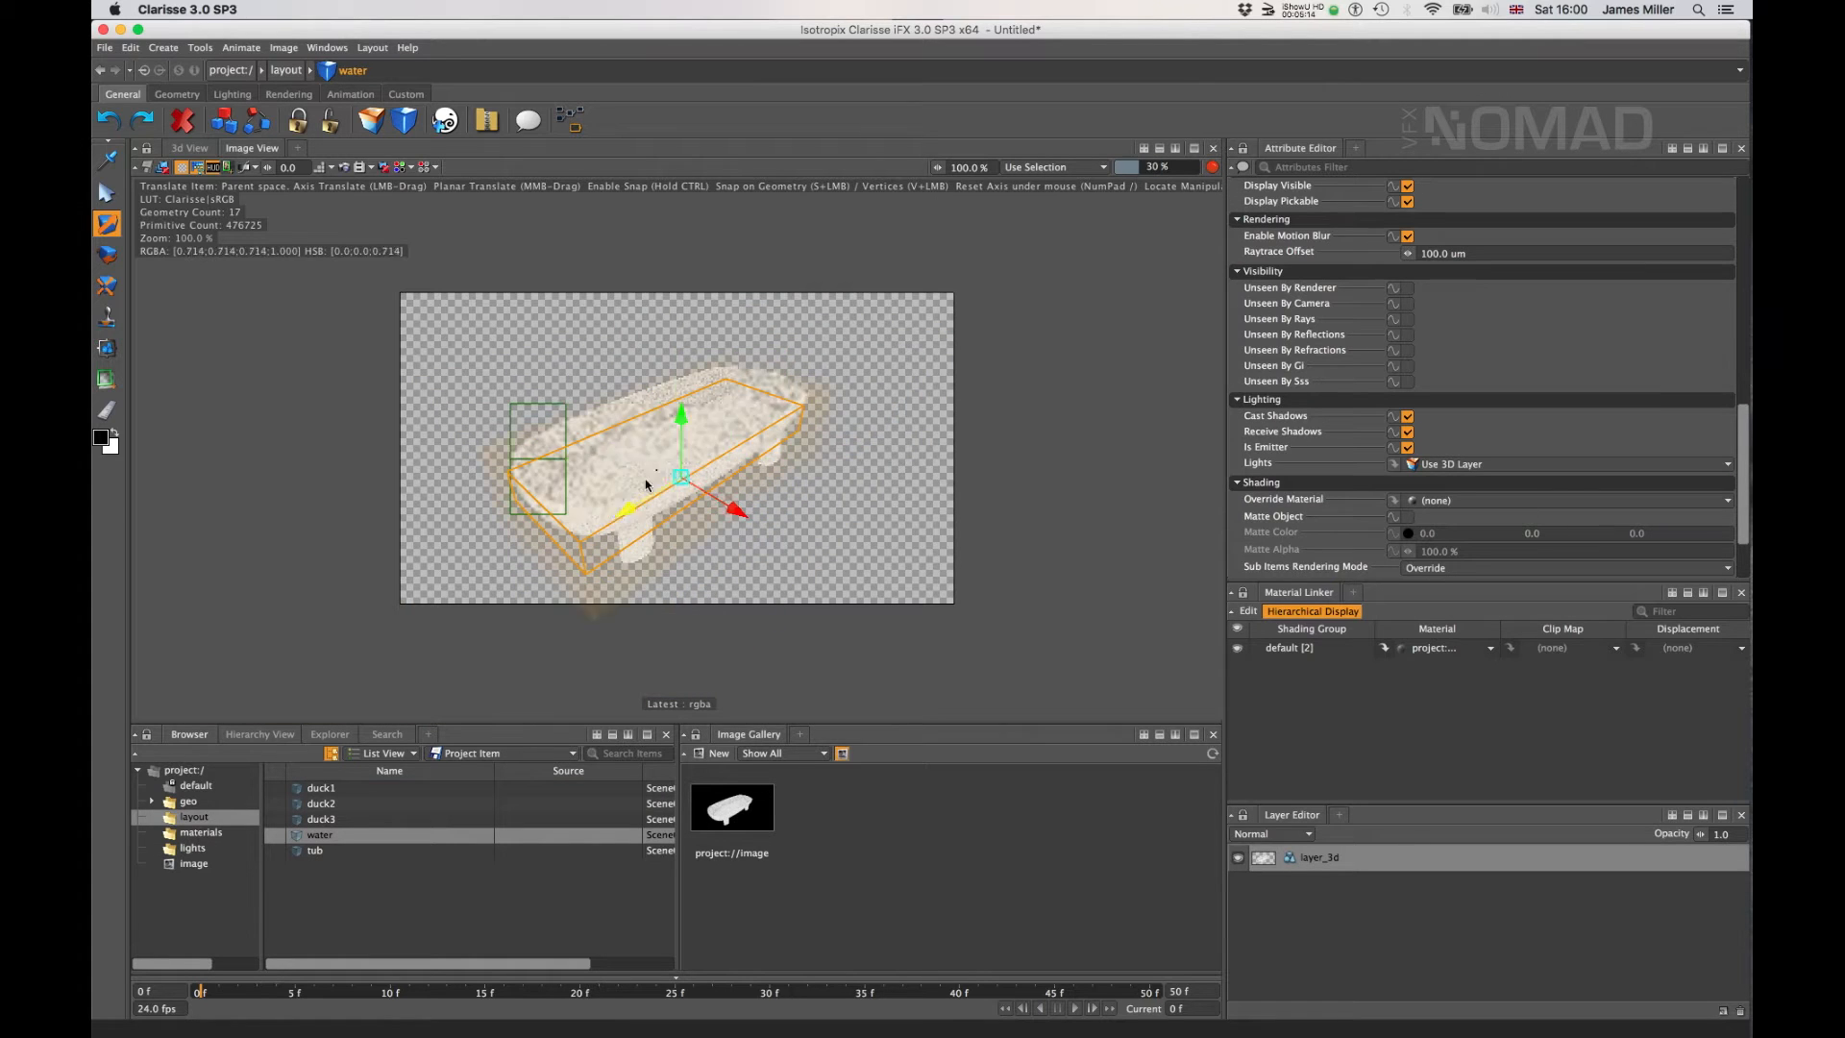
# - Try to apply the red material from the materials context directly to the bathtub in the 3D view
pyautogui.click(192, 150)
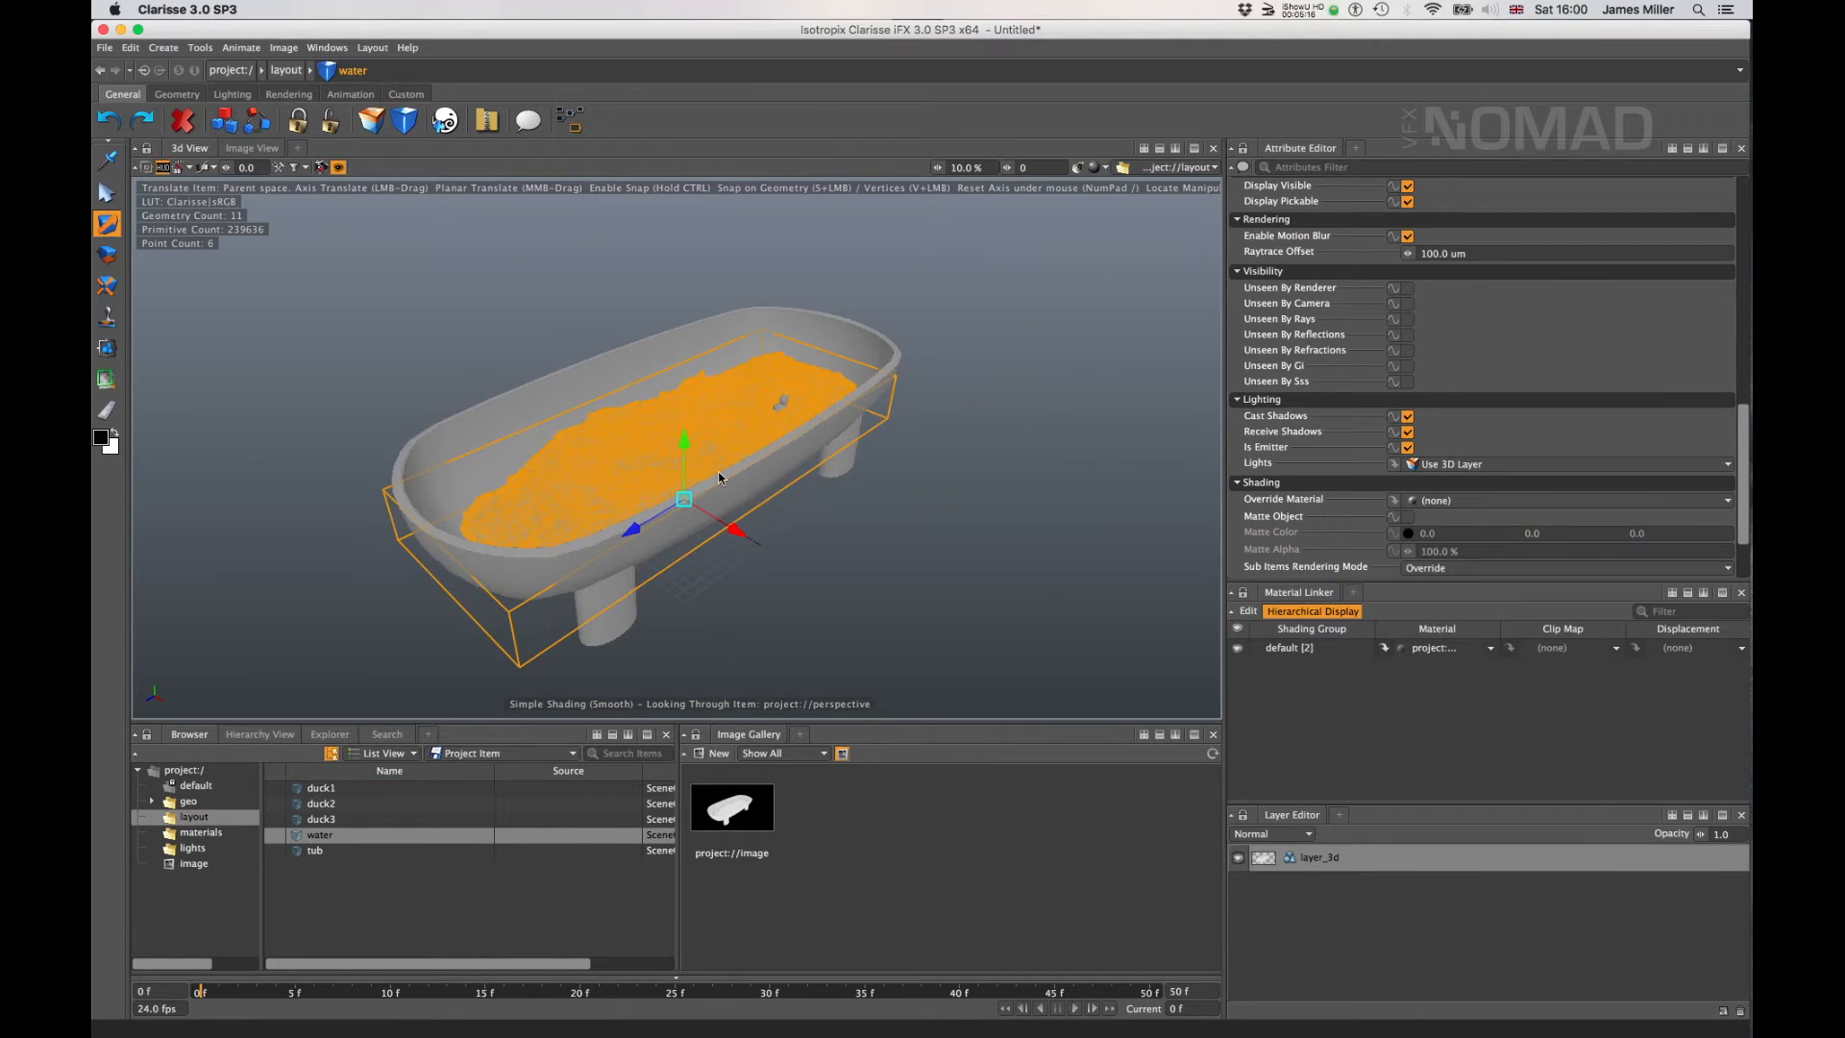
pyautogui.click(838, 332)
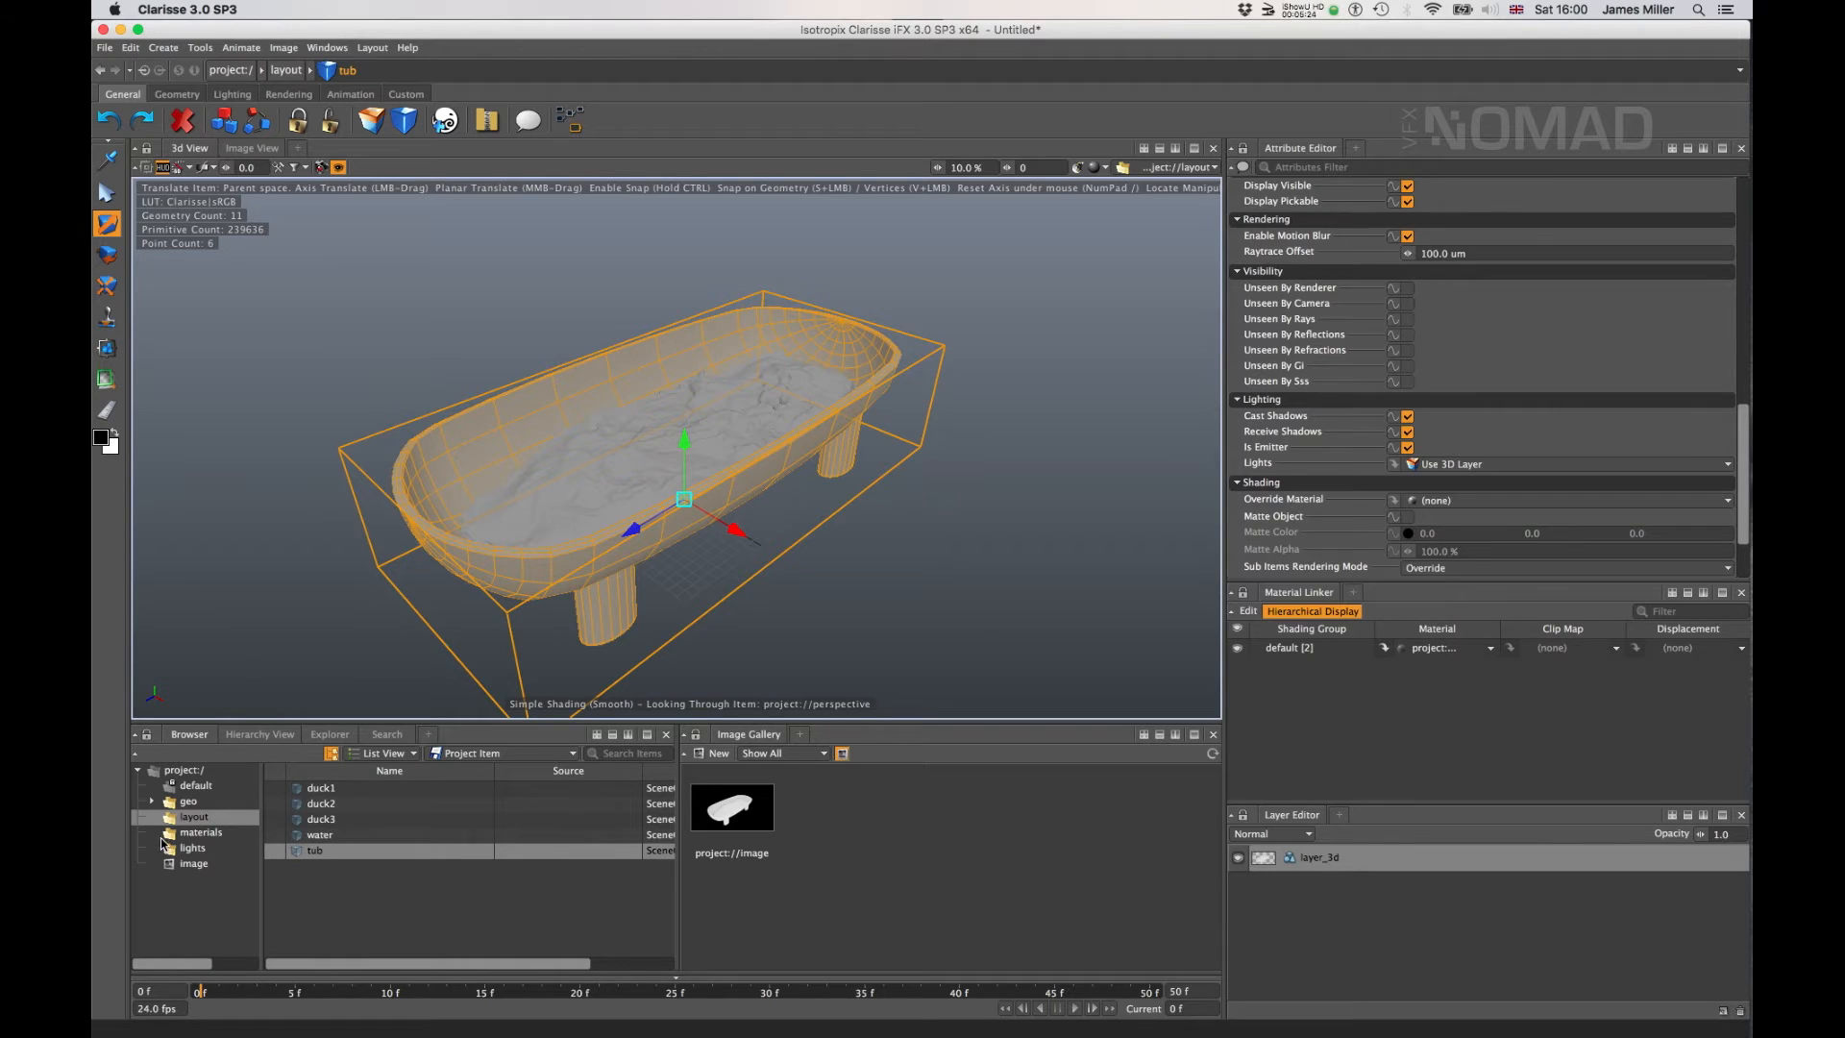
pyautogui.click(200, 833)
pyautogui.moveTo(314, 788); pyautogui.dragTo(465, 438)
pyautogui.click(465, 438)
pyautogui.click(204, 833)
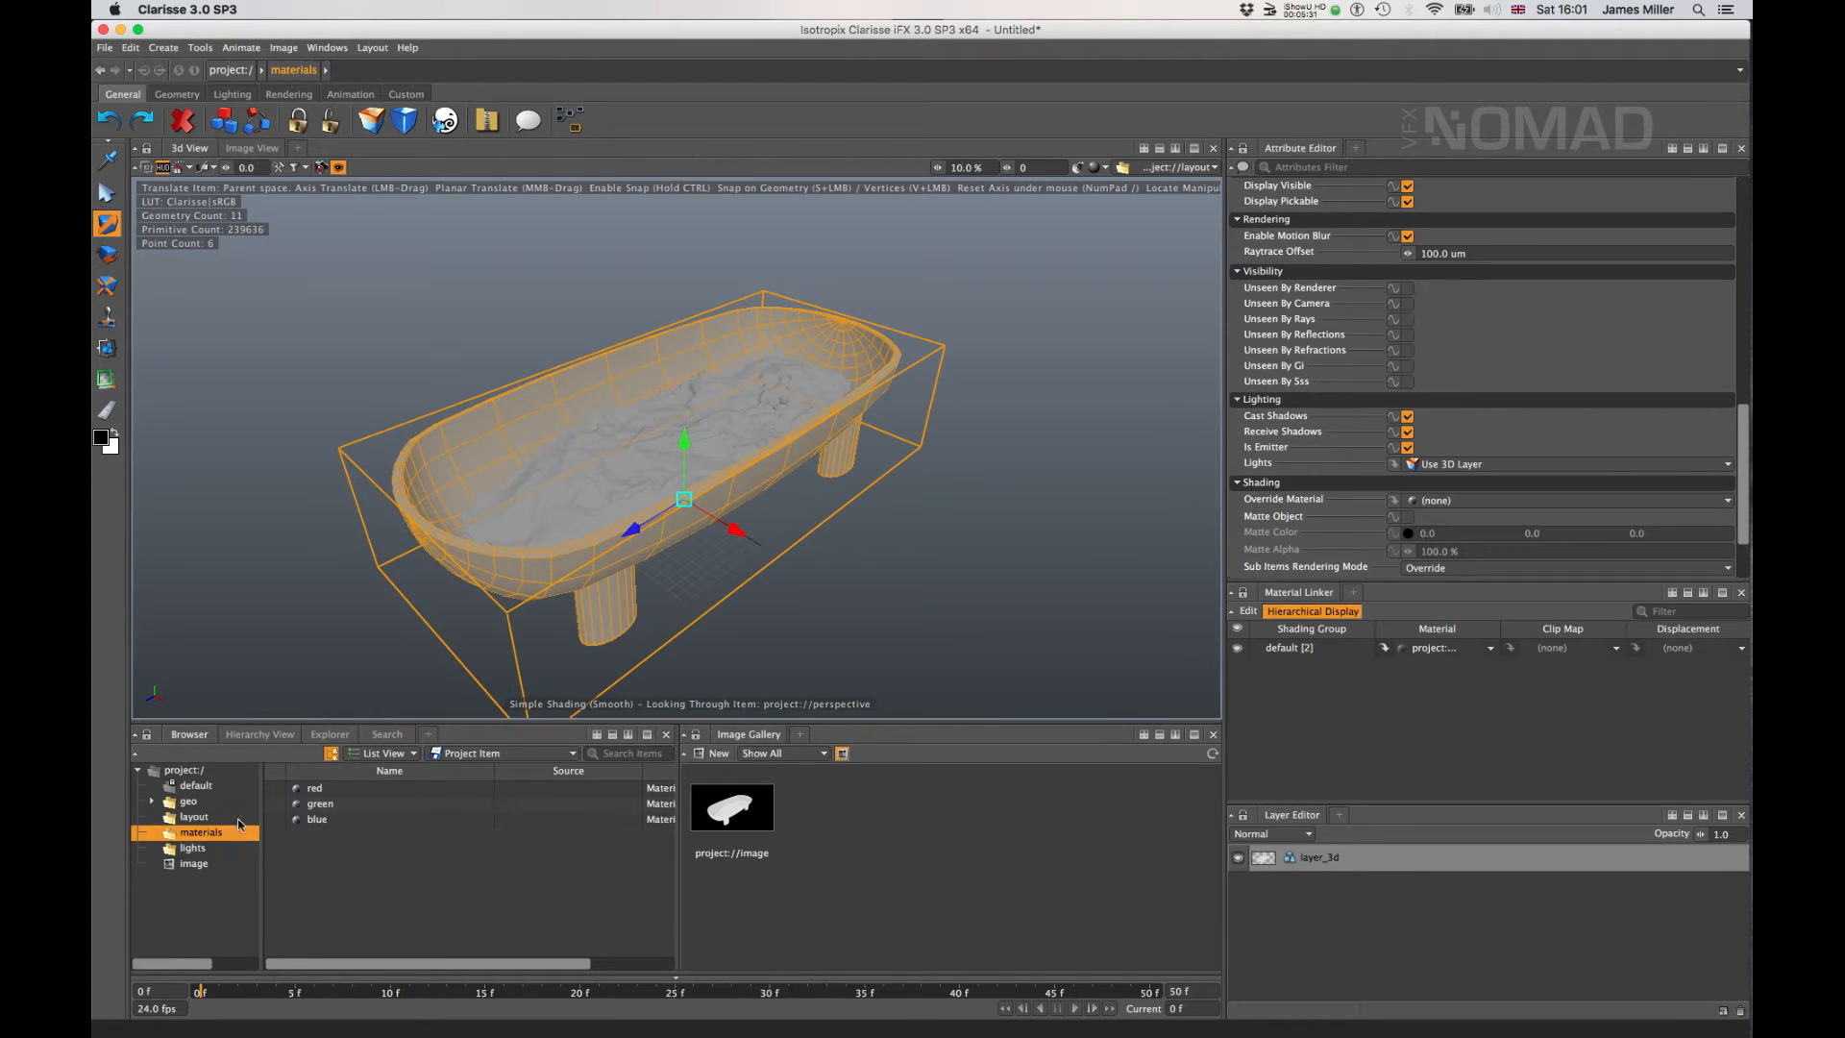
pyautogui.moveTo(366, 740); pyautogui.dragTo(535, 417)
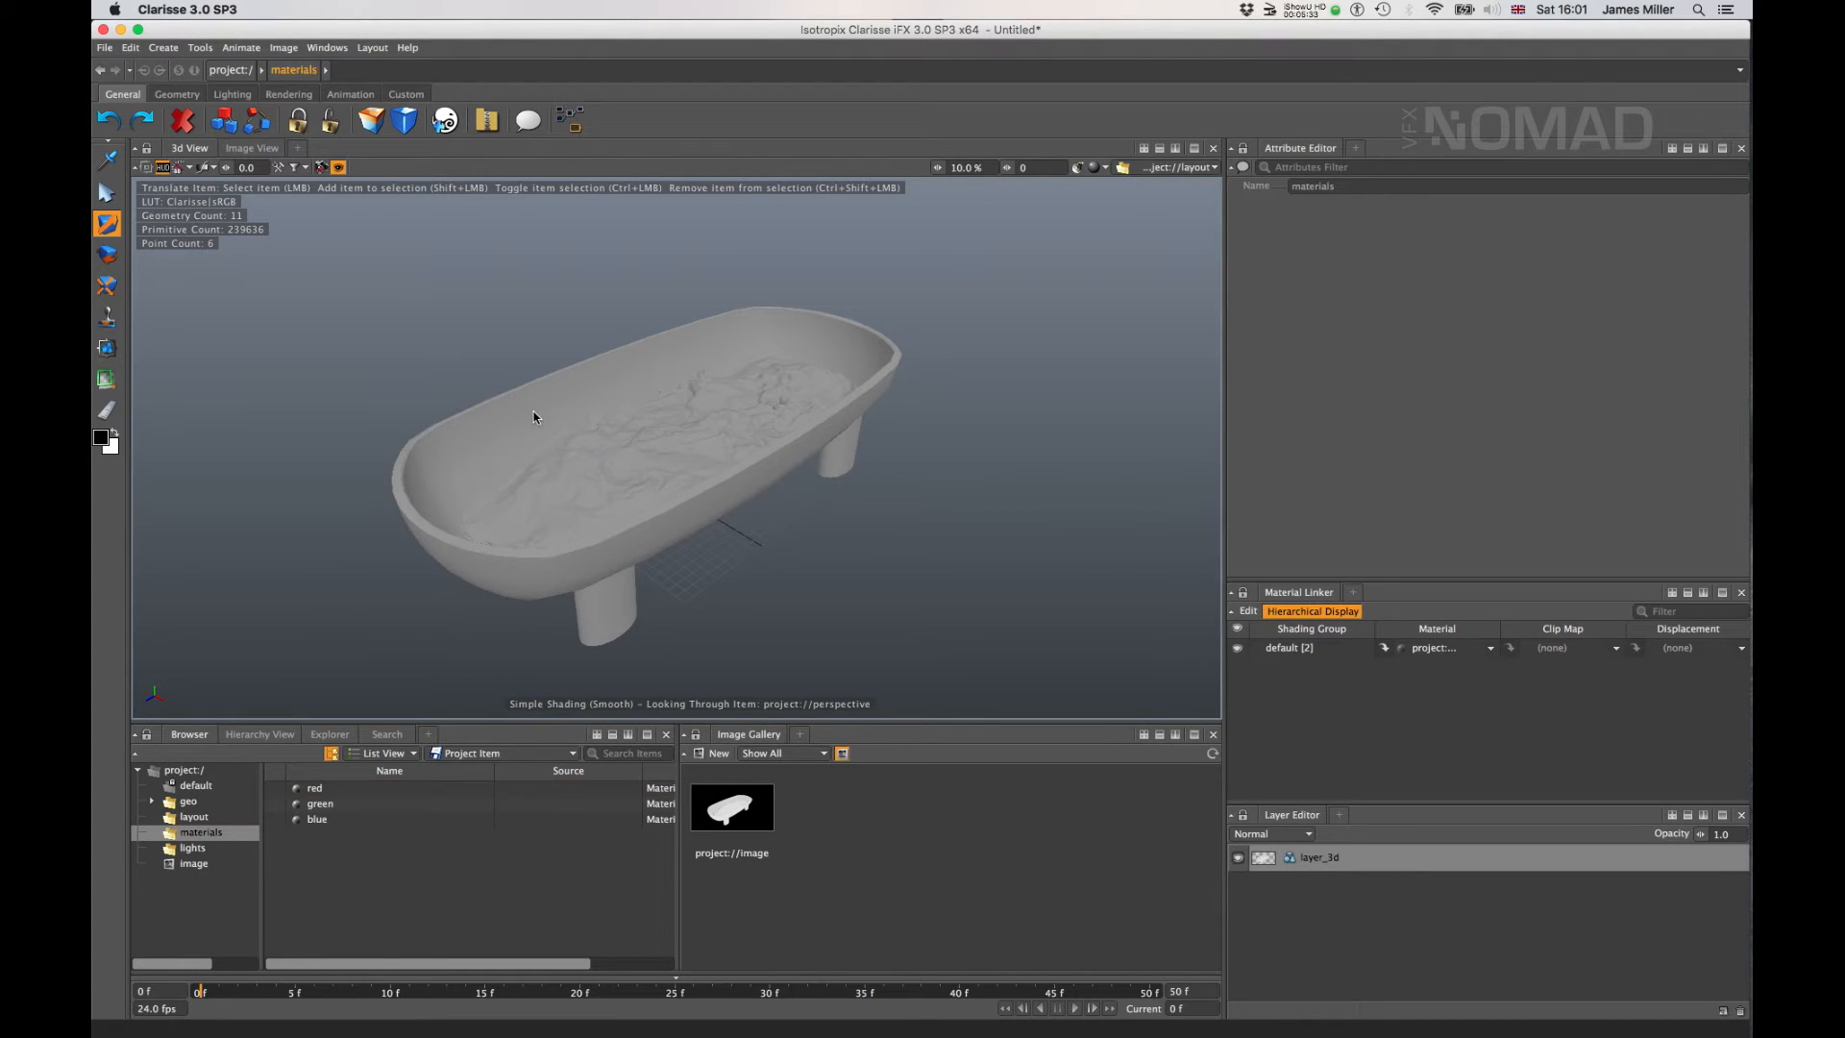
# - Try to apply the red material to the bathtub in the rendered image and check the material's front color
pyautogui.click(252, 148)
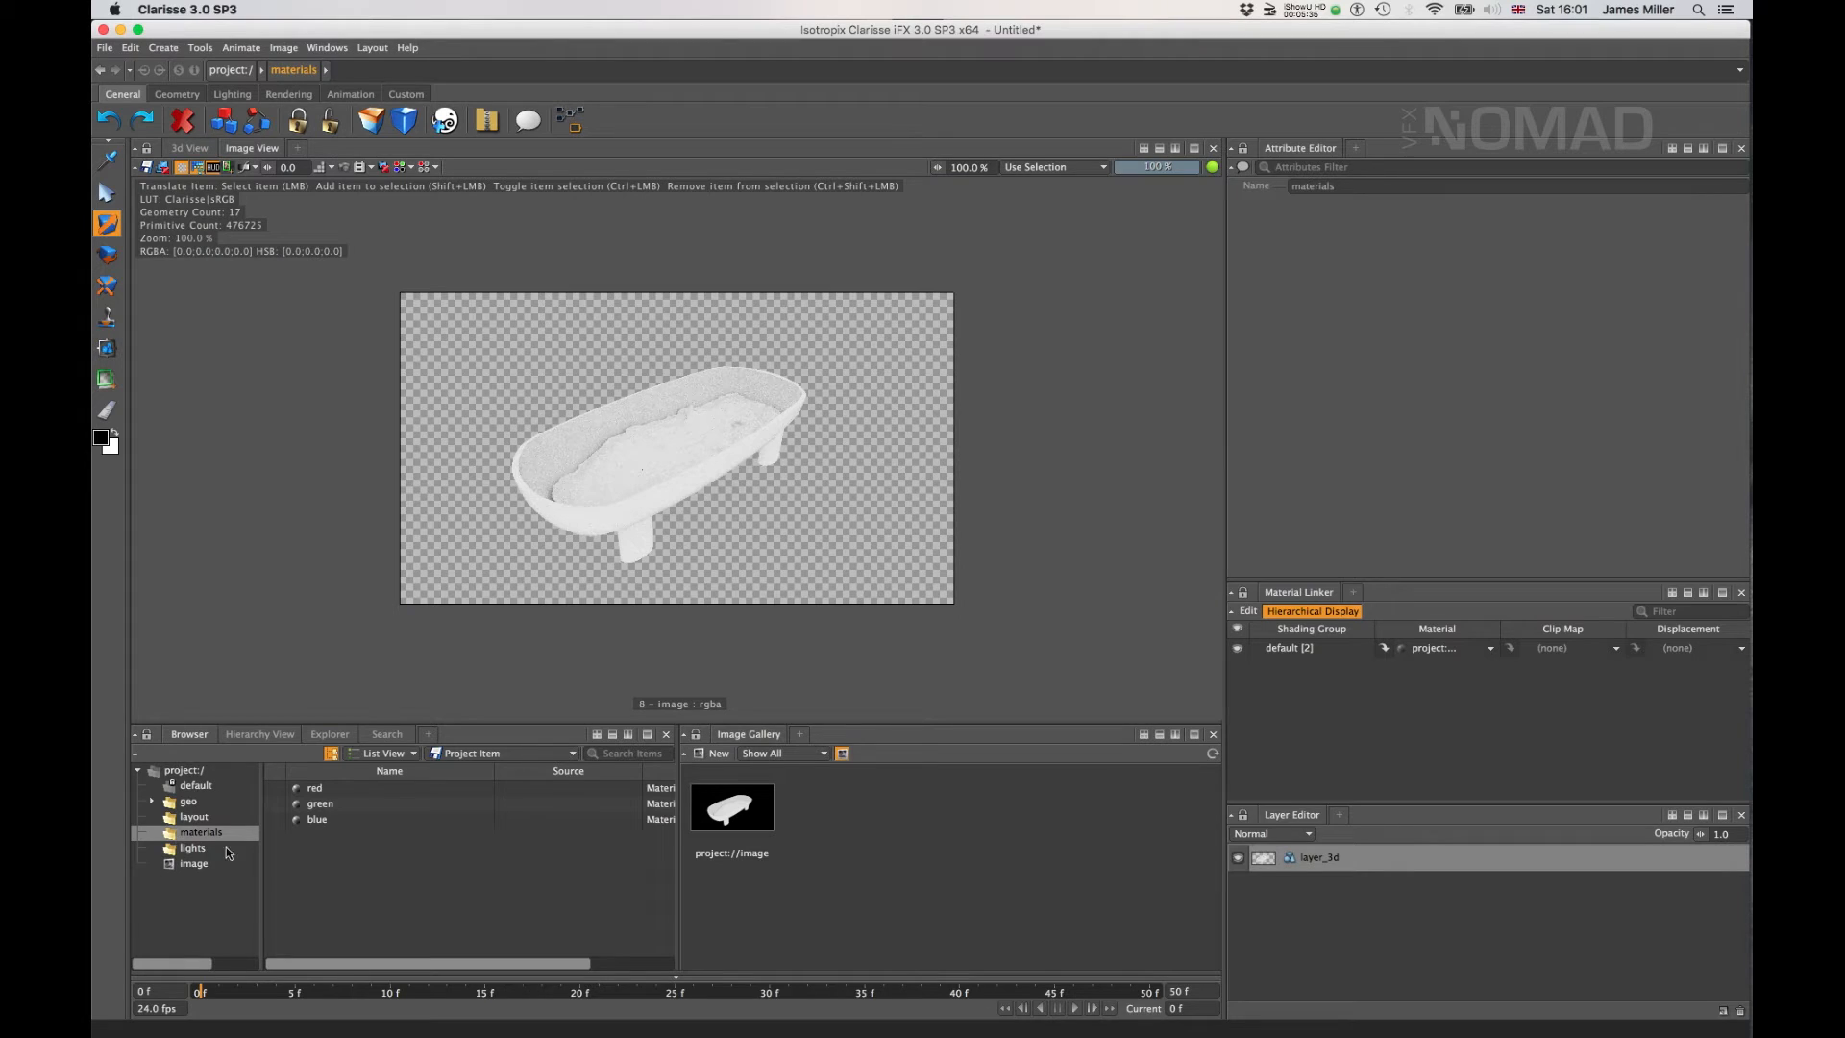
pyautogui.moveTo(317, 796); pyautogui.dragTo(549, 444)
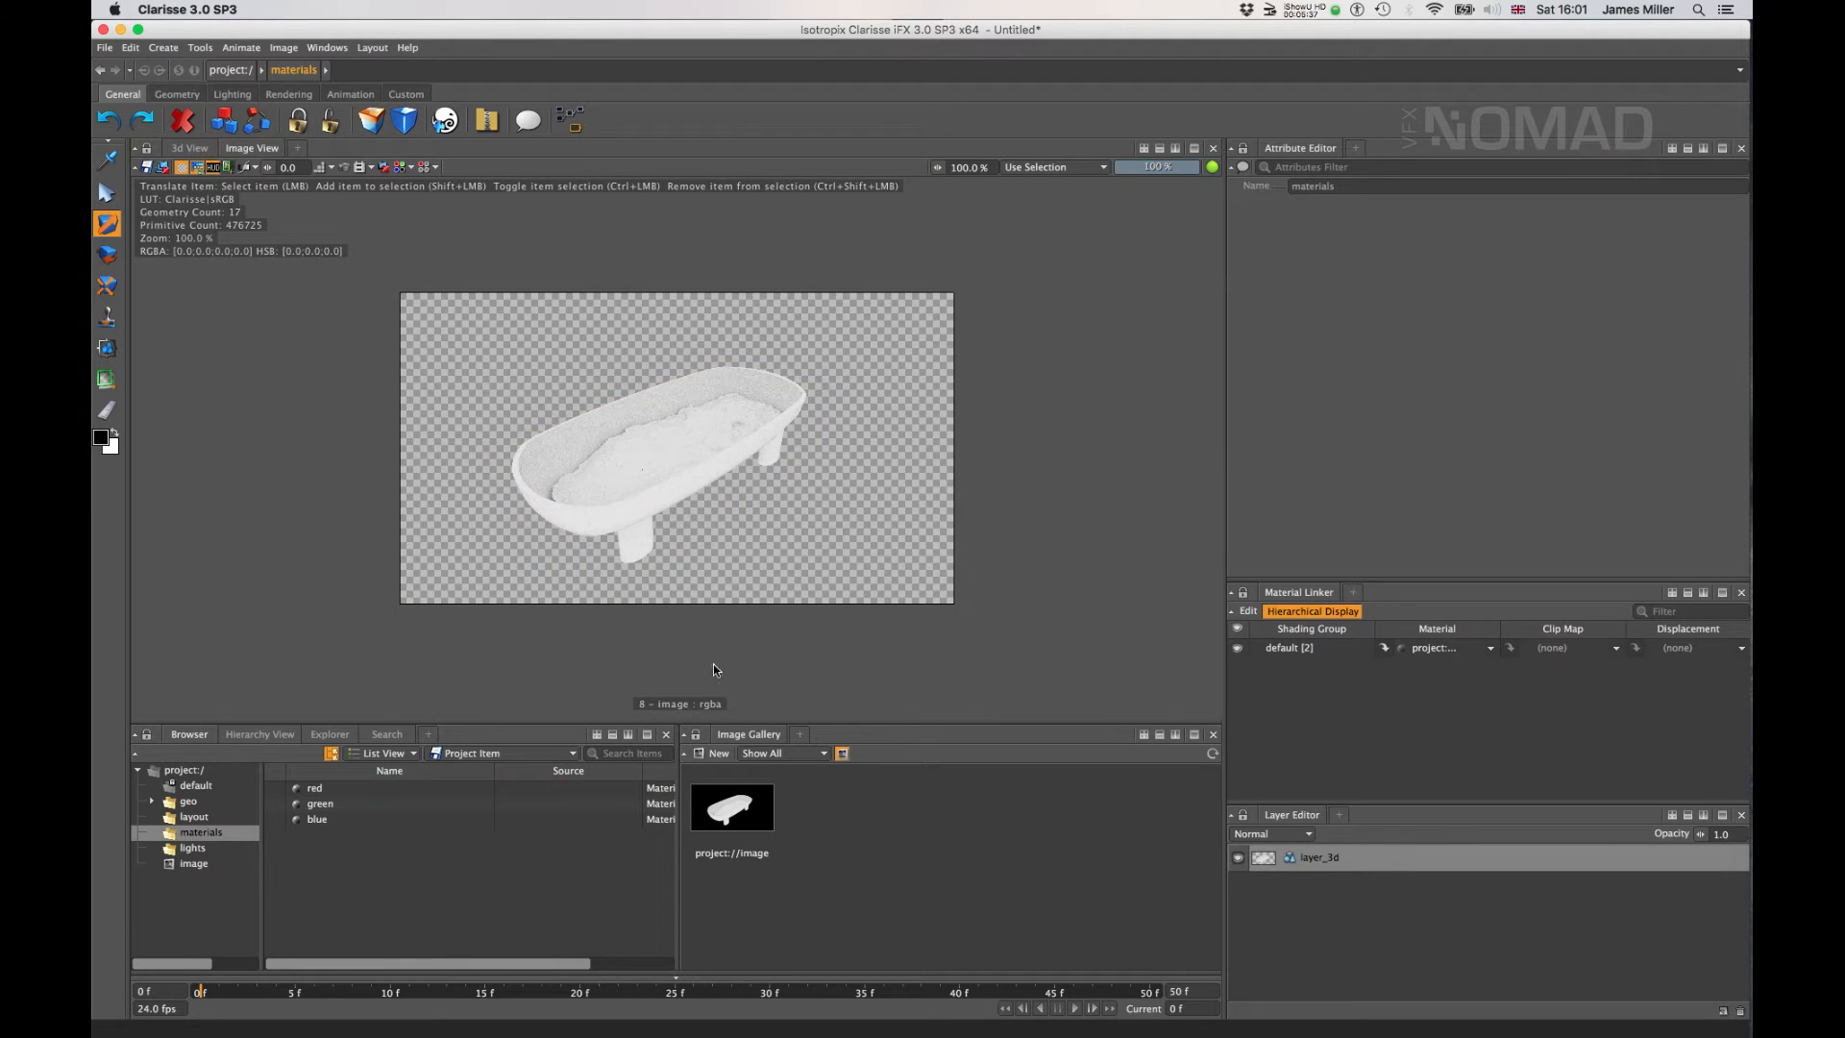
pyautogui.click(321, 788)
pyautogui.click(1438, 473)
pyautogui.moveTo(769, 510); pyautogui.dragTo(615, 360)
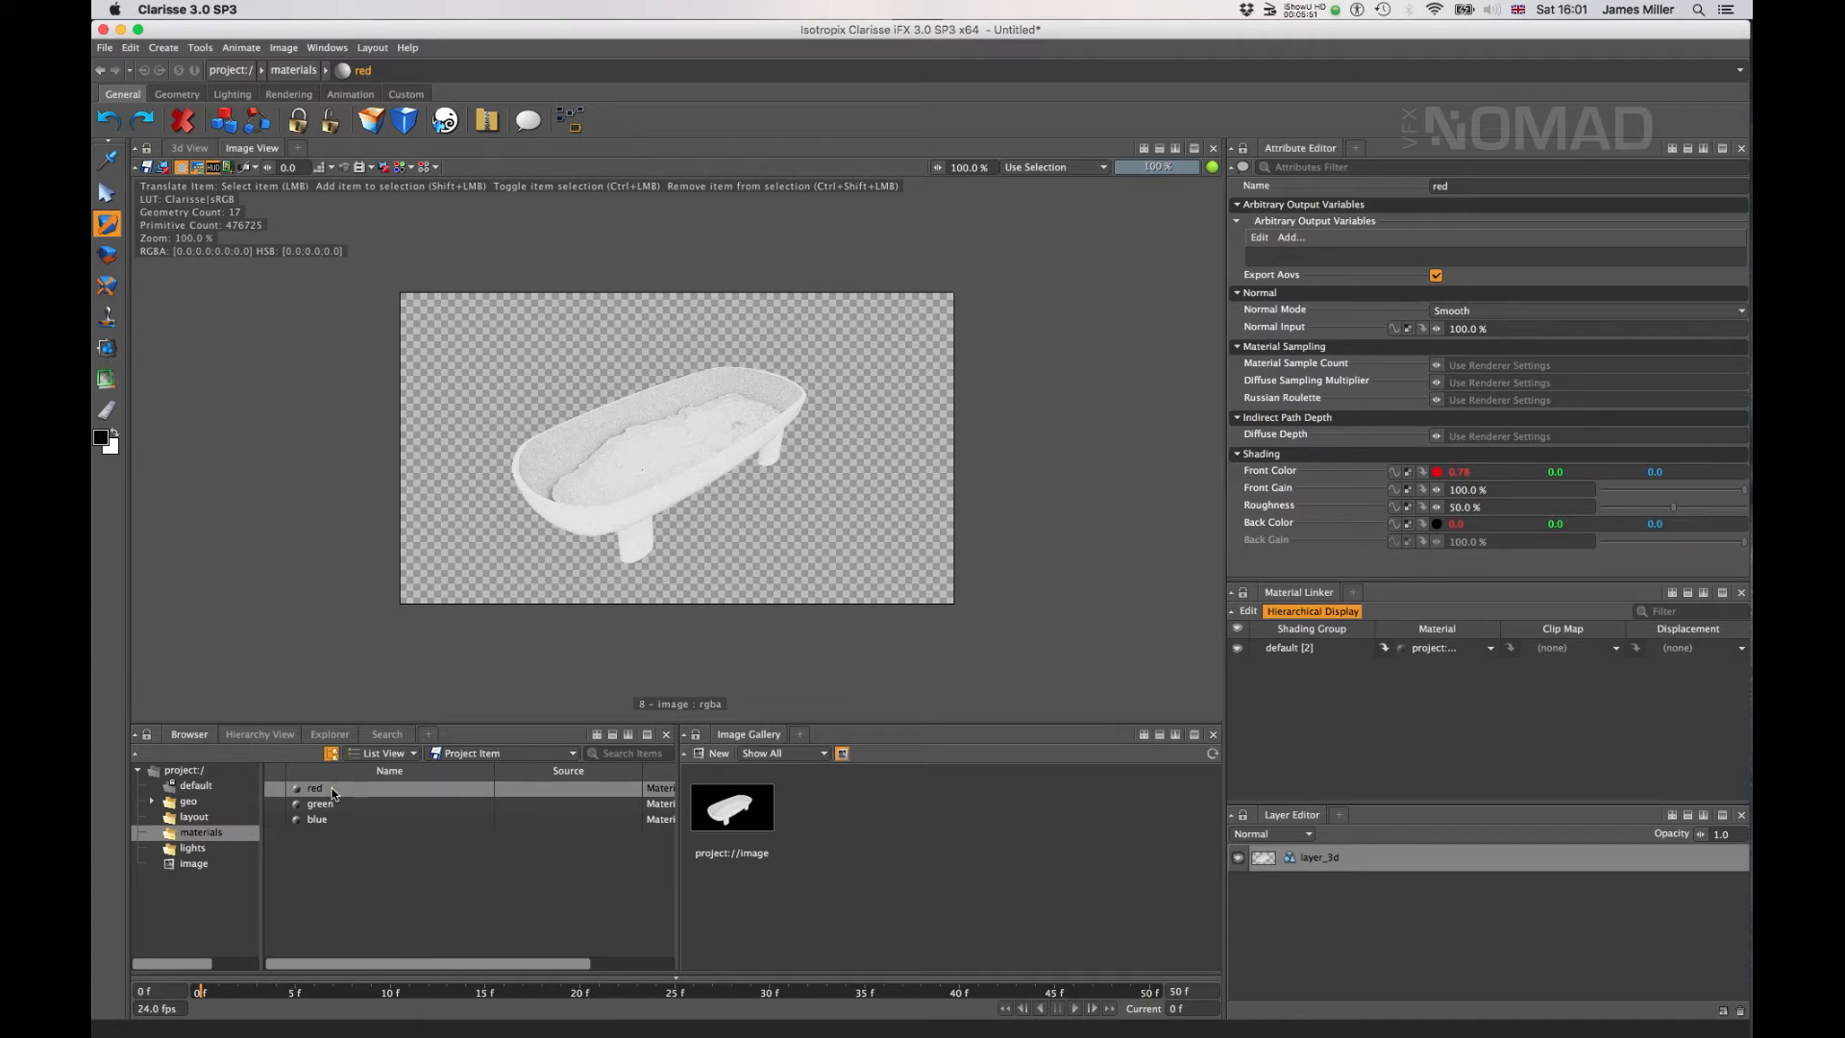
# - Set the override material of duck1 in the layout context to the red material
pyautogui.click(189, 802)
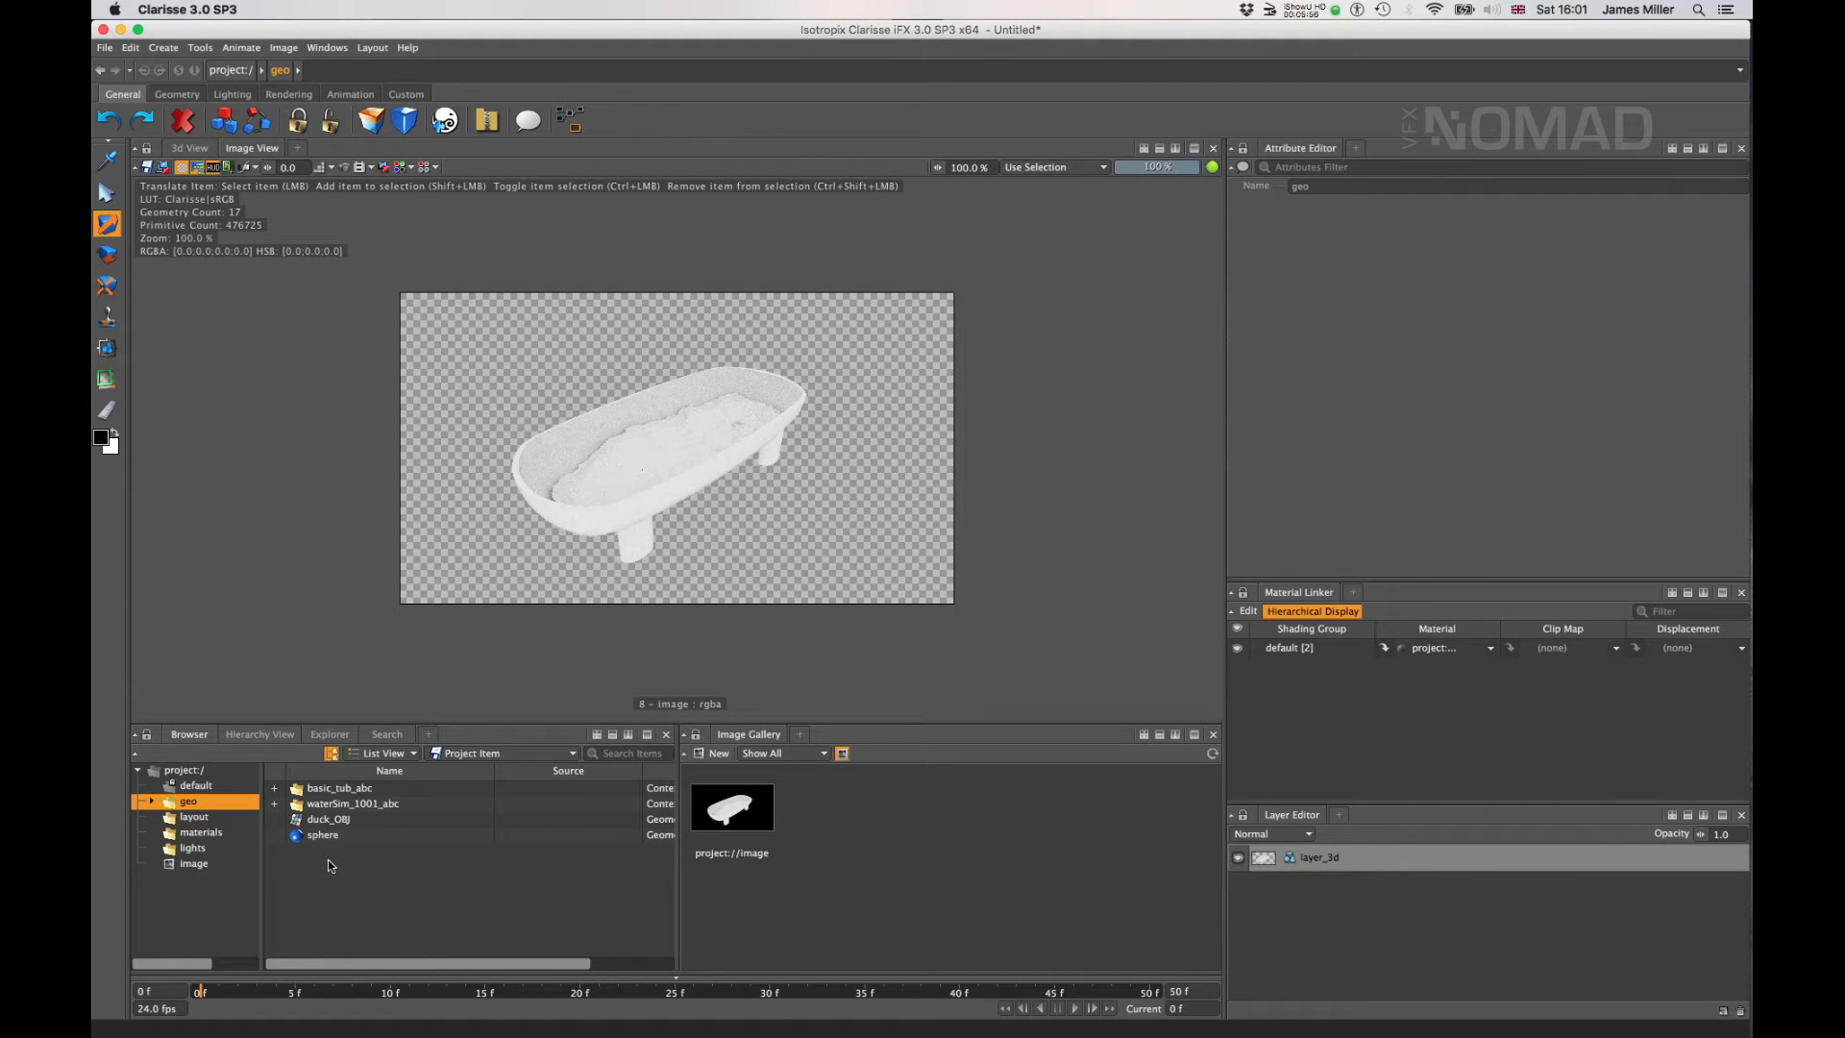
pyautogui.click(195, 818)
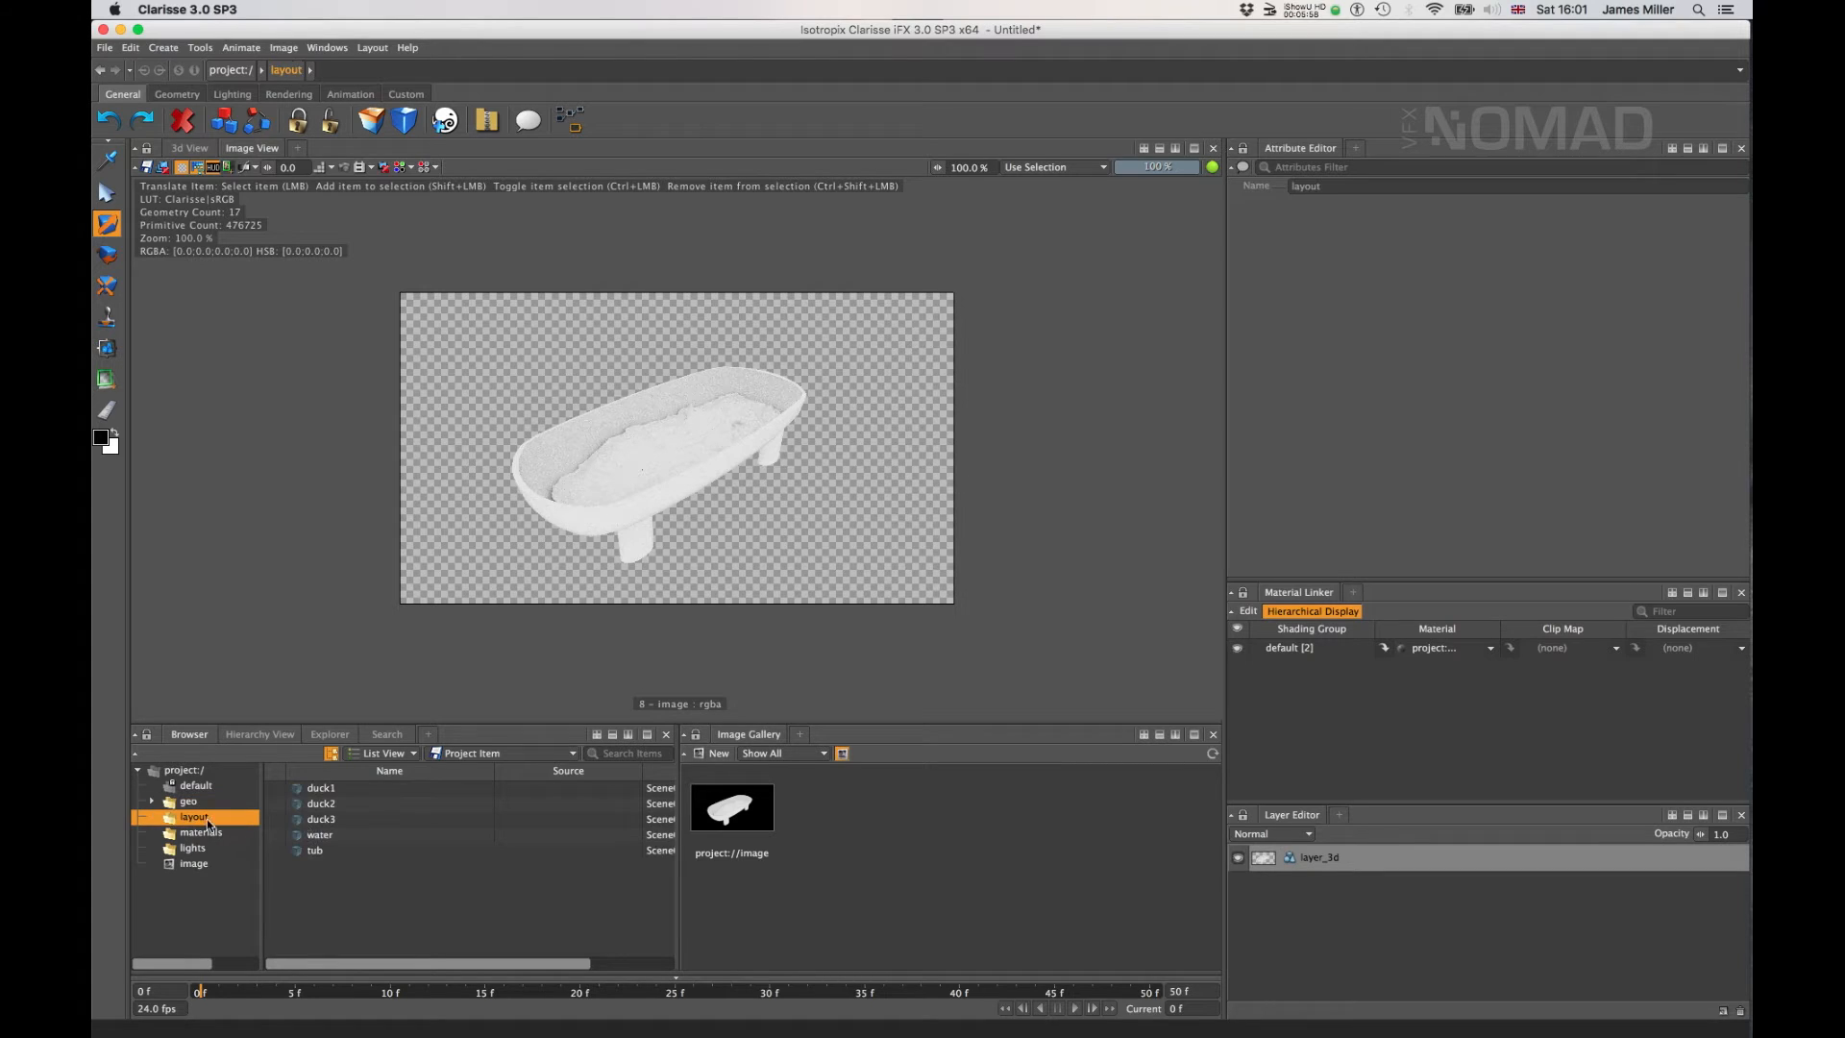
pyautogui.click(334, 792)
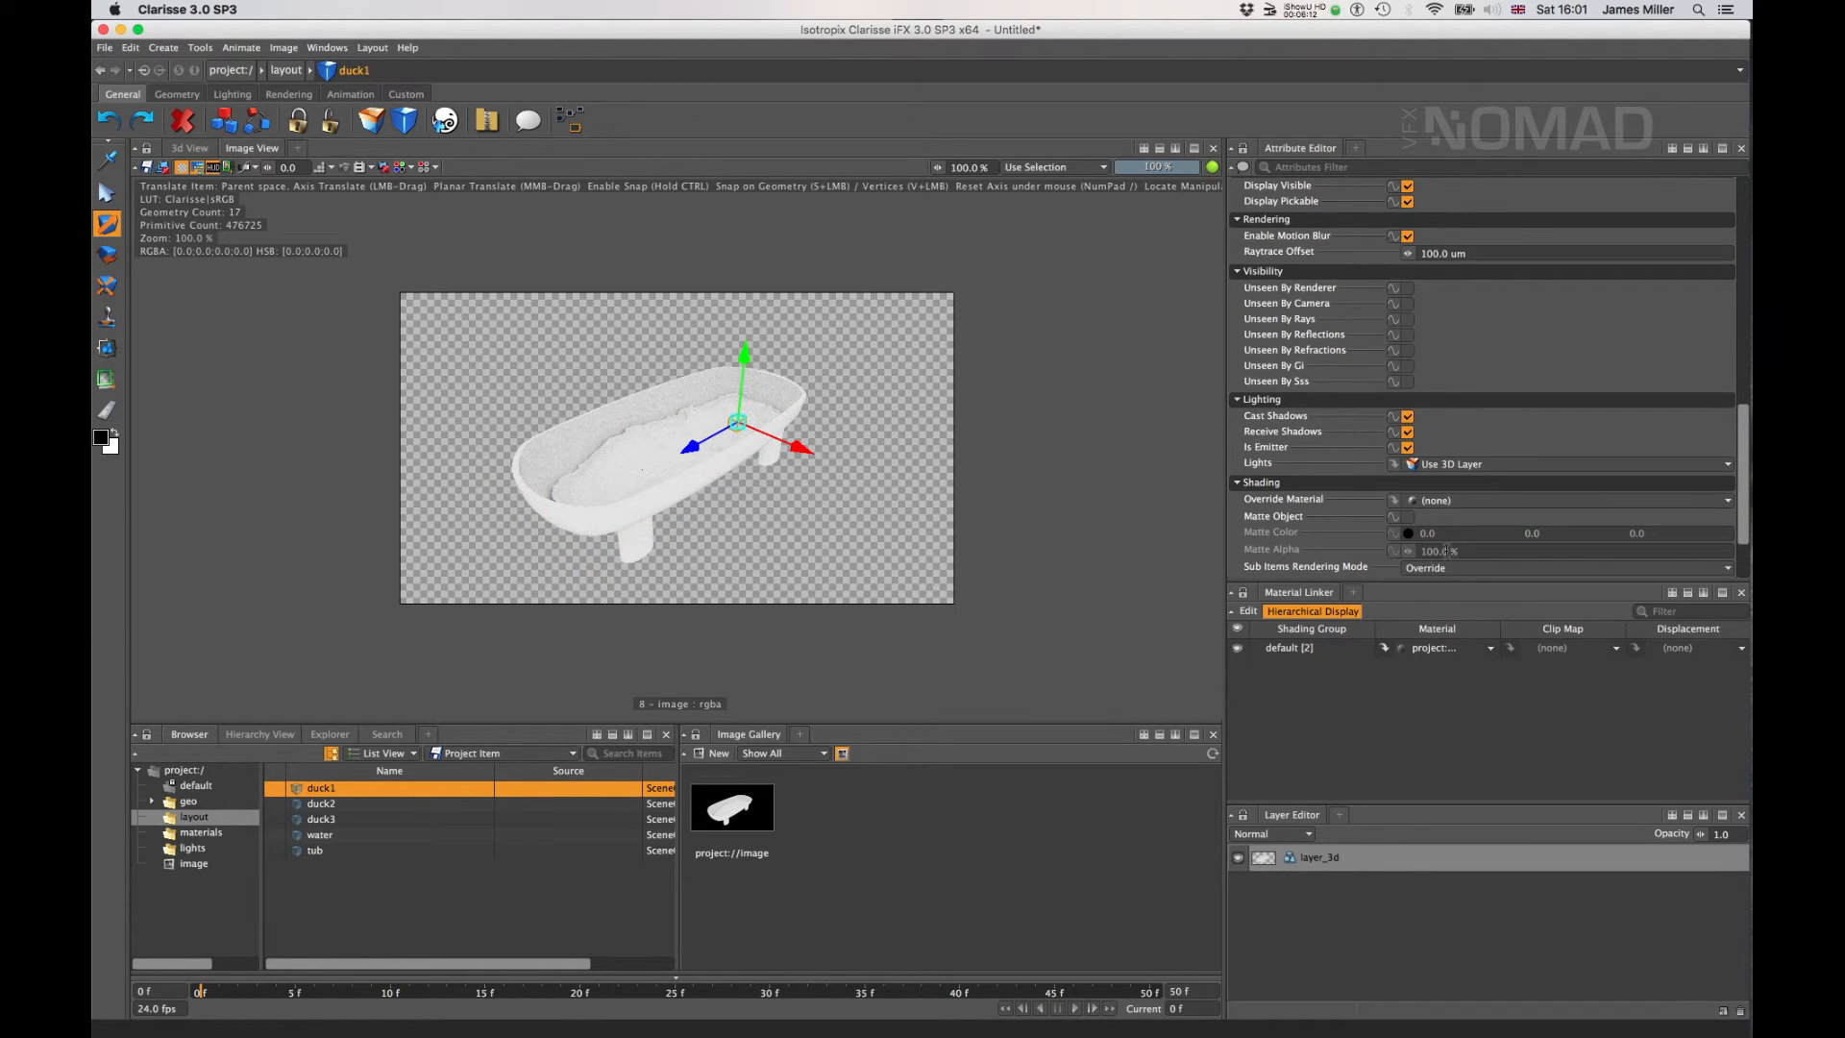
pyautogui.click(1468, 500)
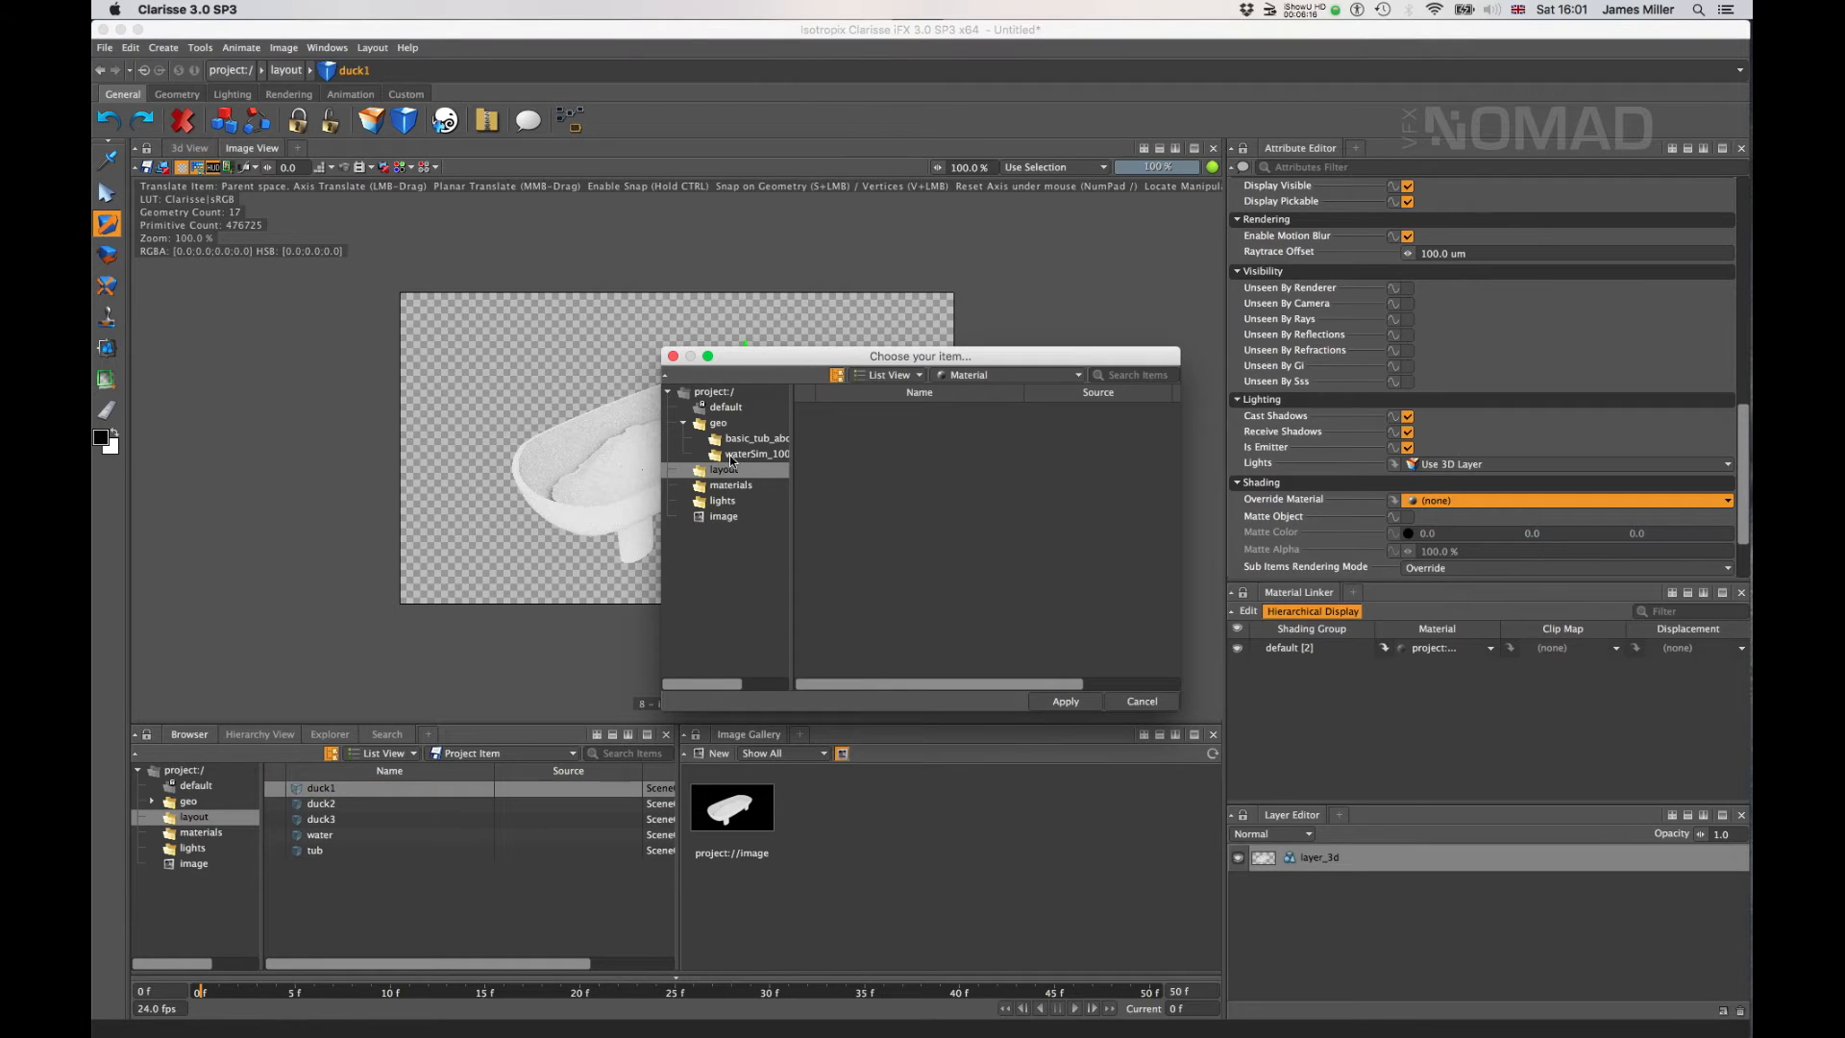
pyautogui.click(730, 485)
pyautogui.click(896, 410)
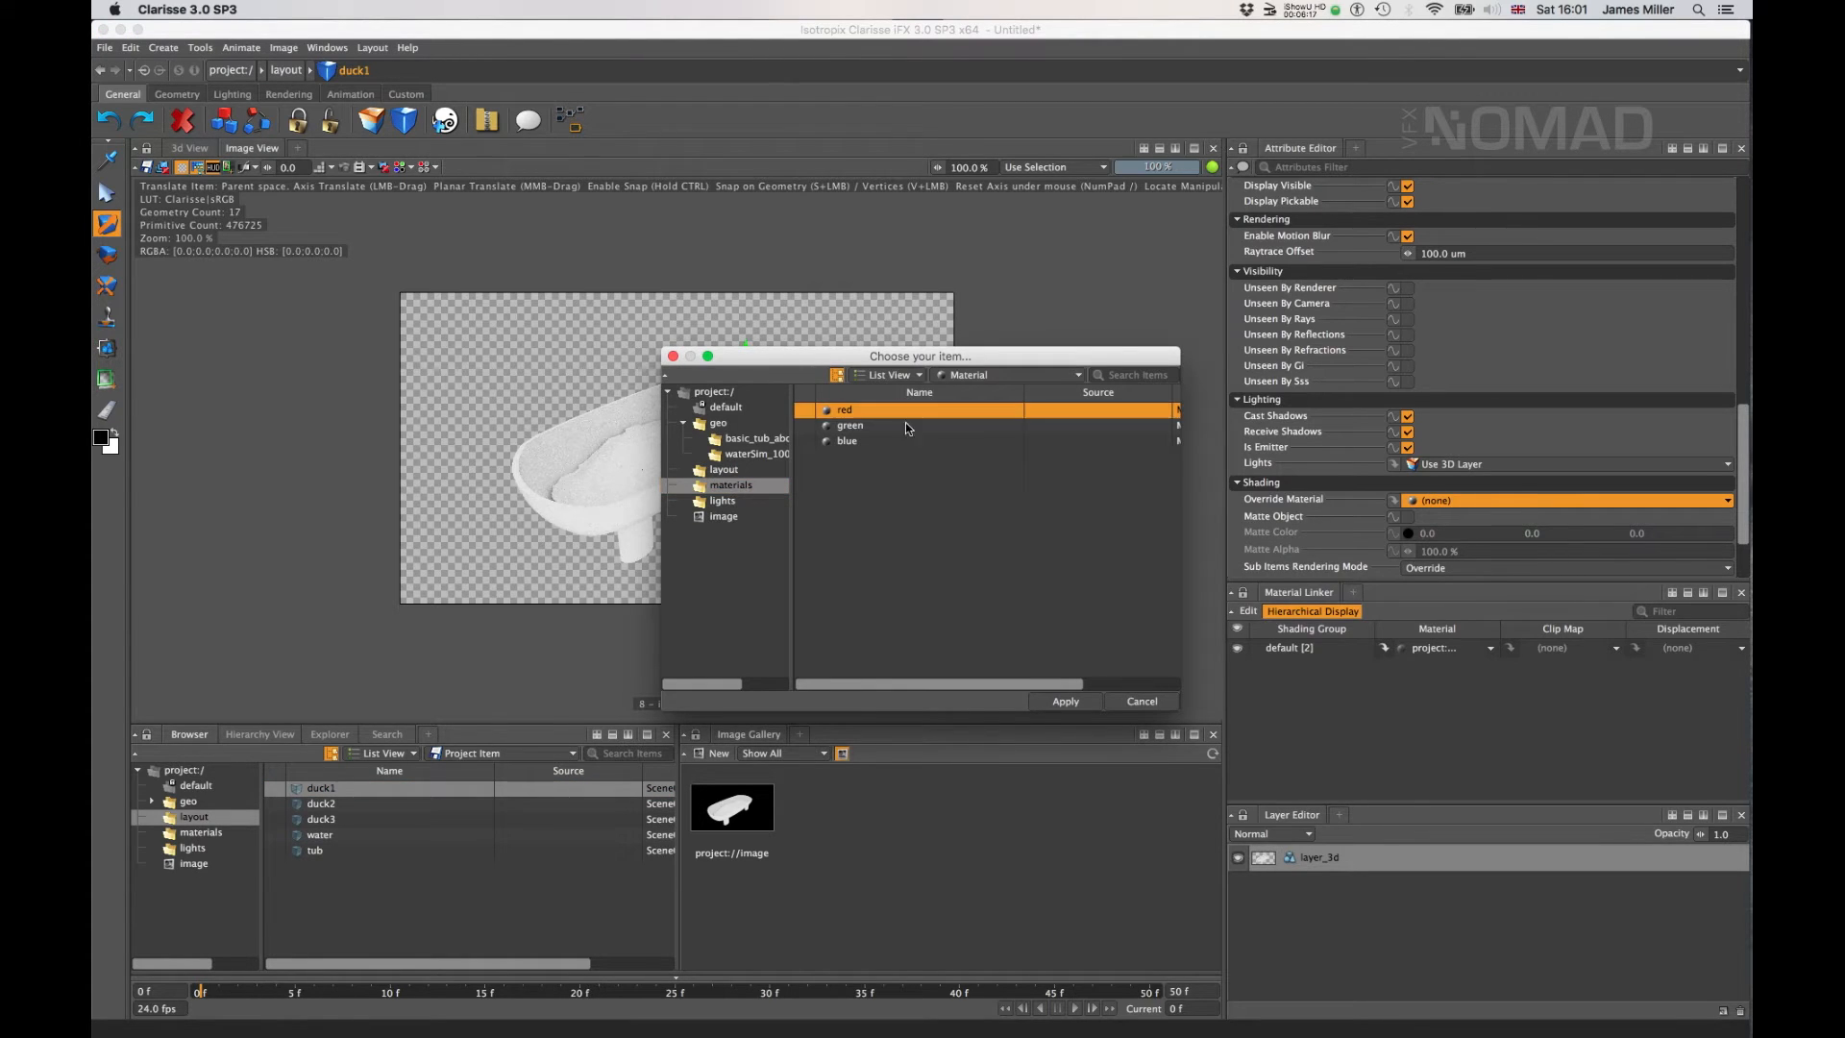
pyautogui.click(1062, 701)
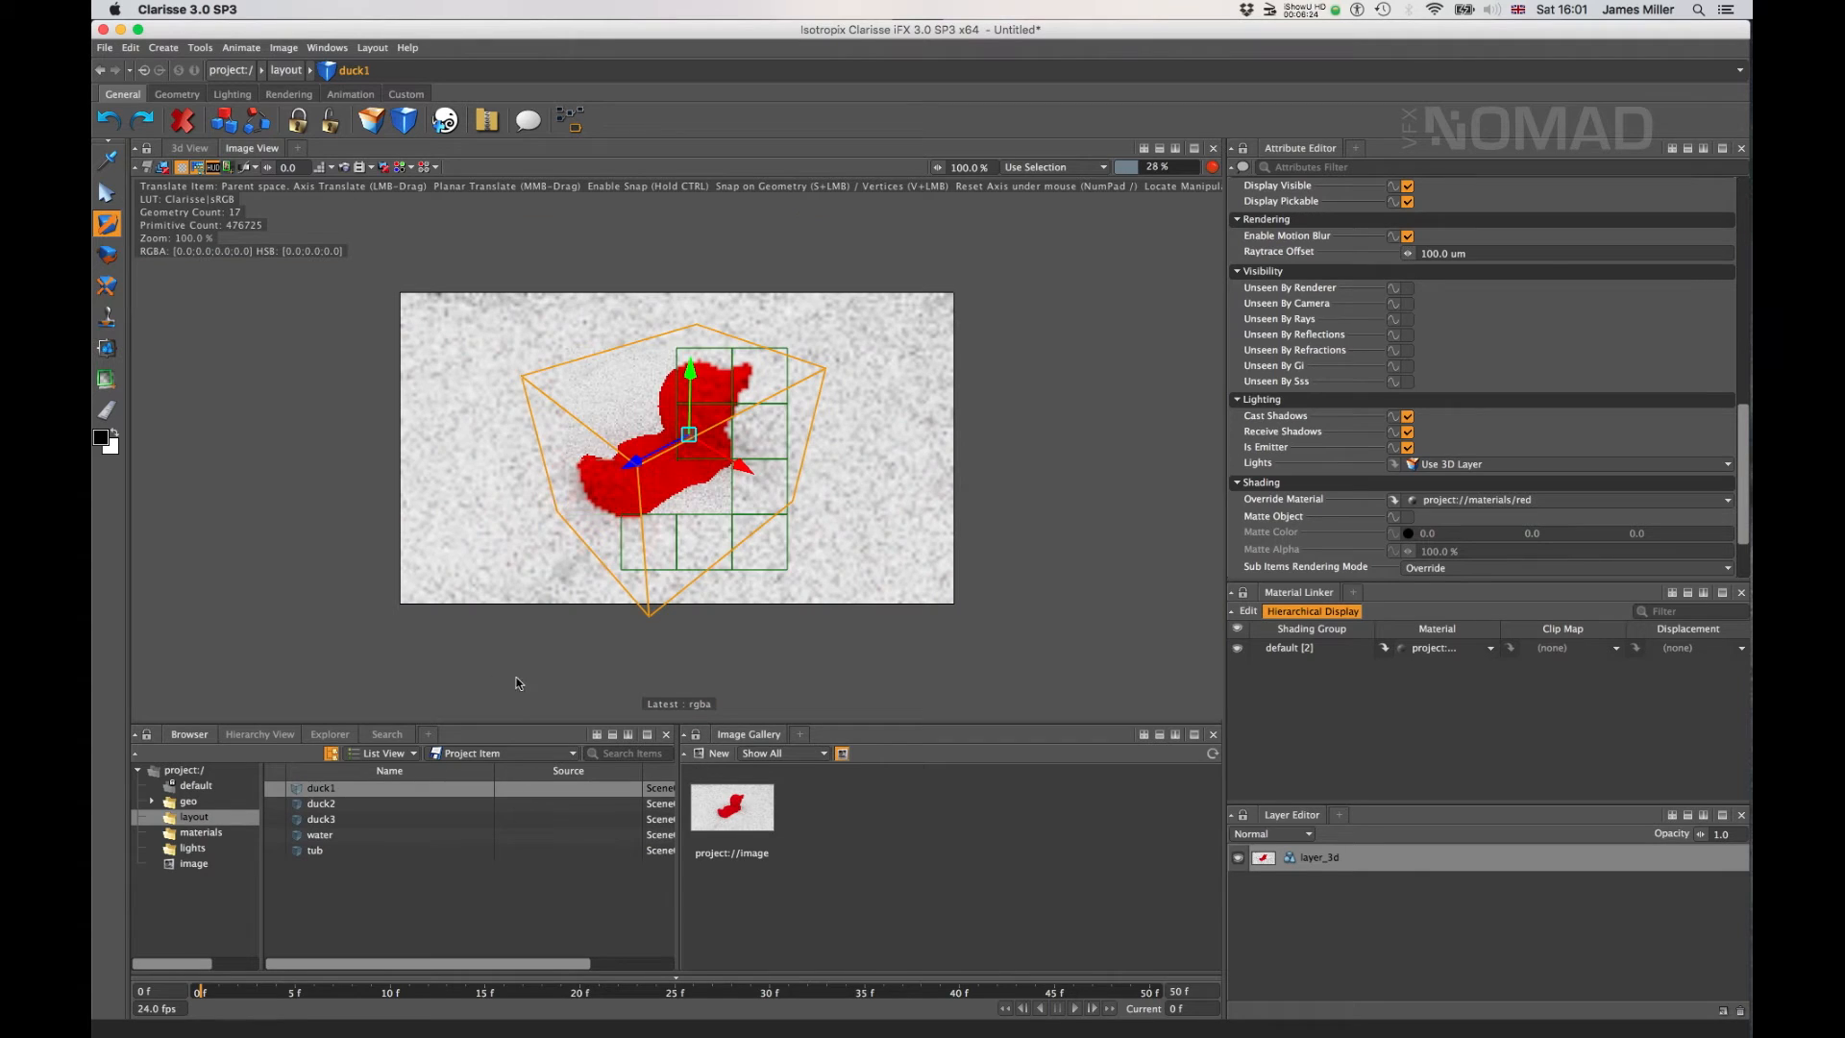
# - Frame duck2 in the 3D view and detach the view from the perspective camera
pyautogui.click(322, 803)
pyautogui.click(187, 148)
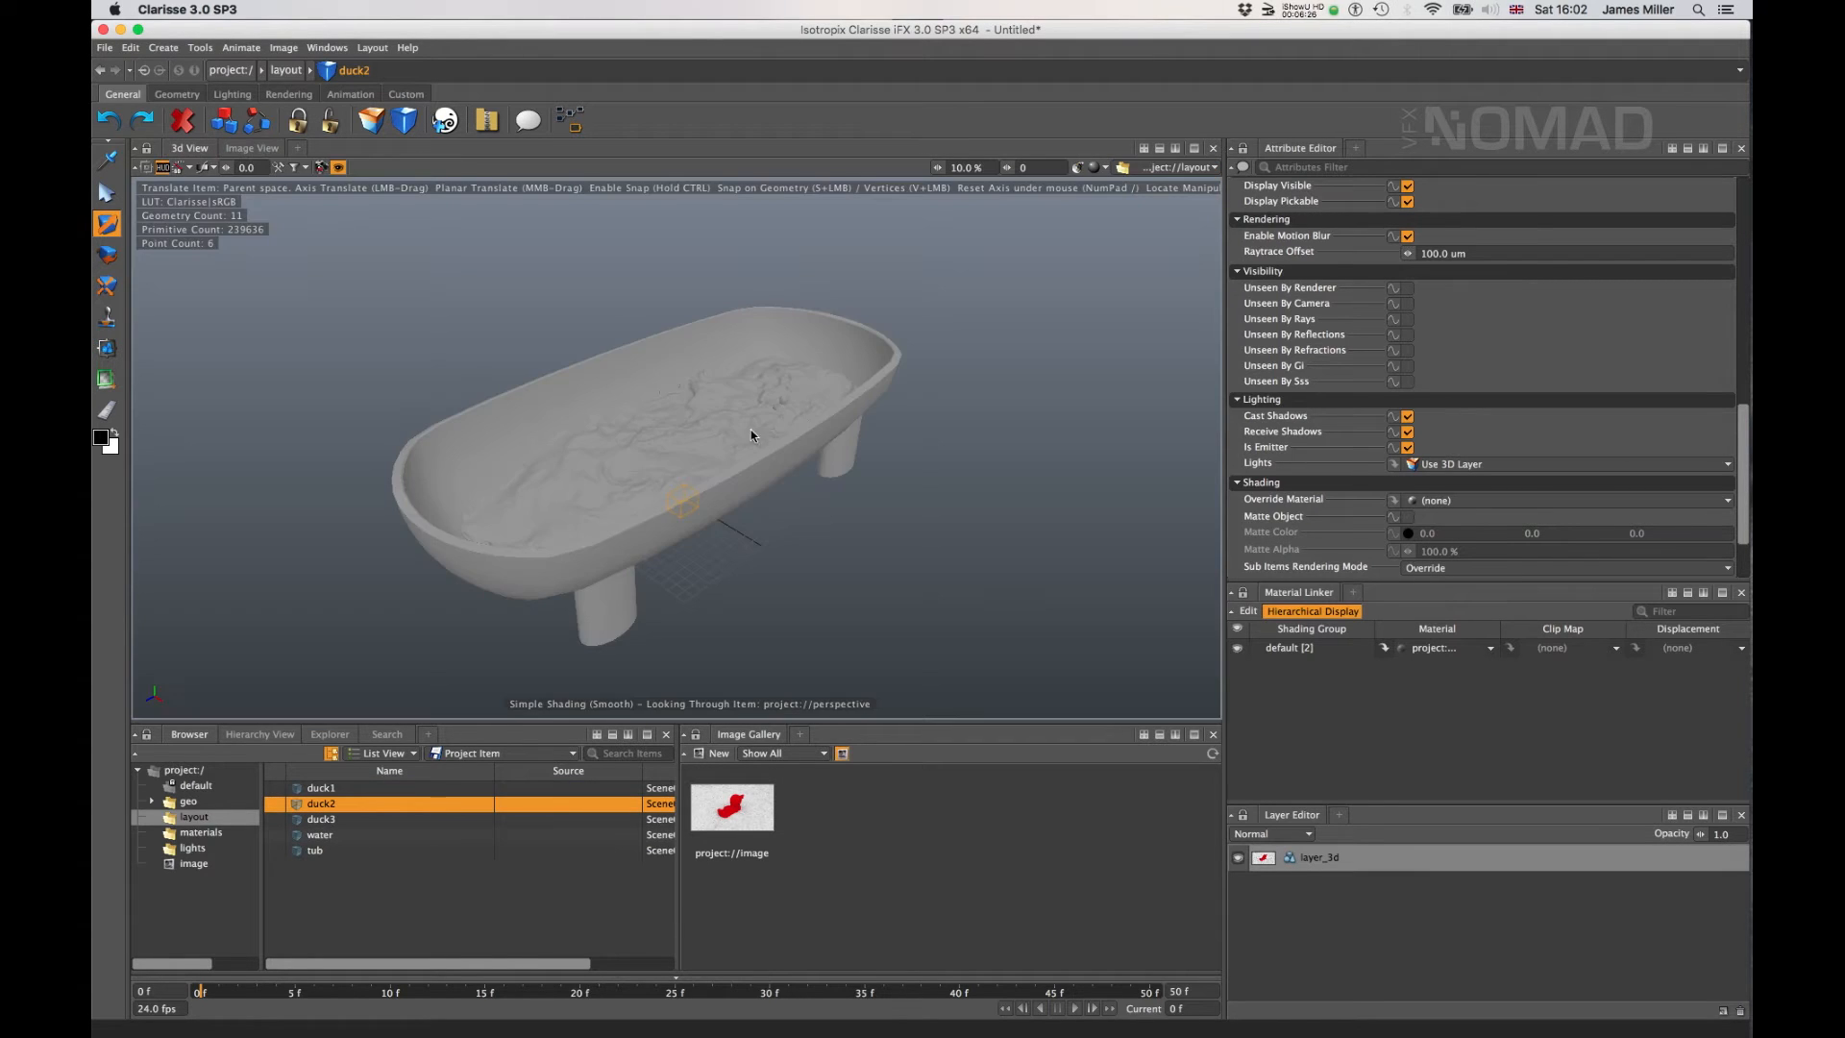
pyautogui.press('f')
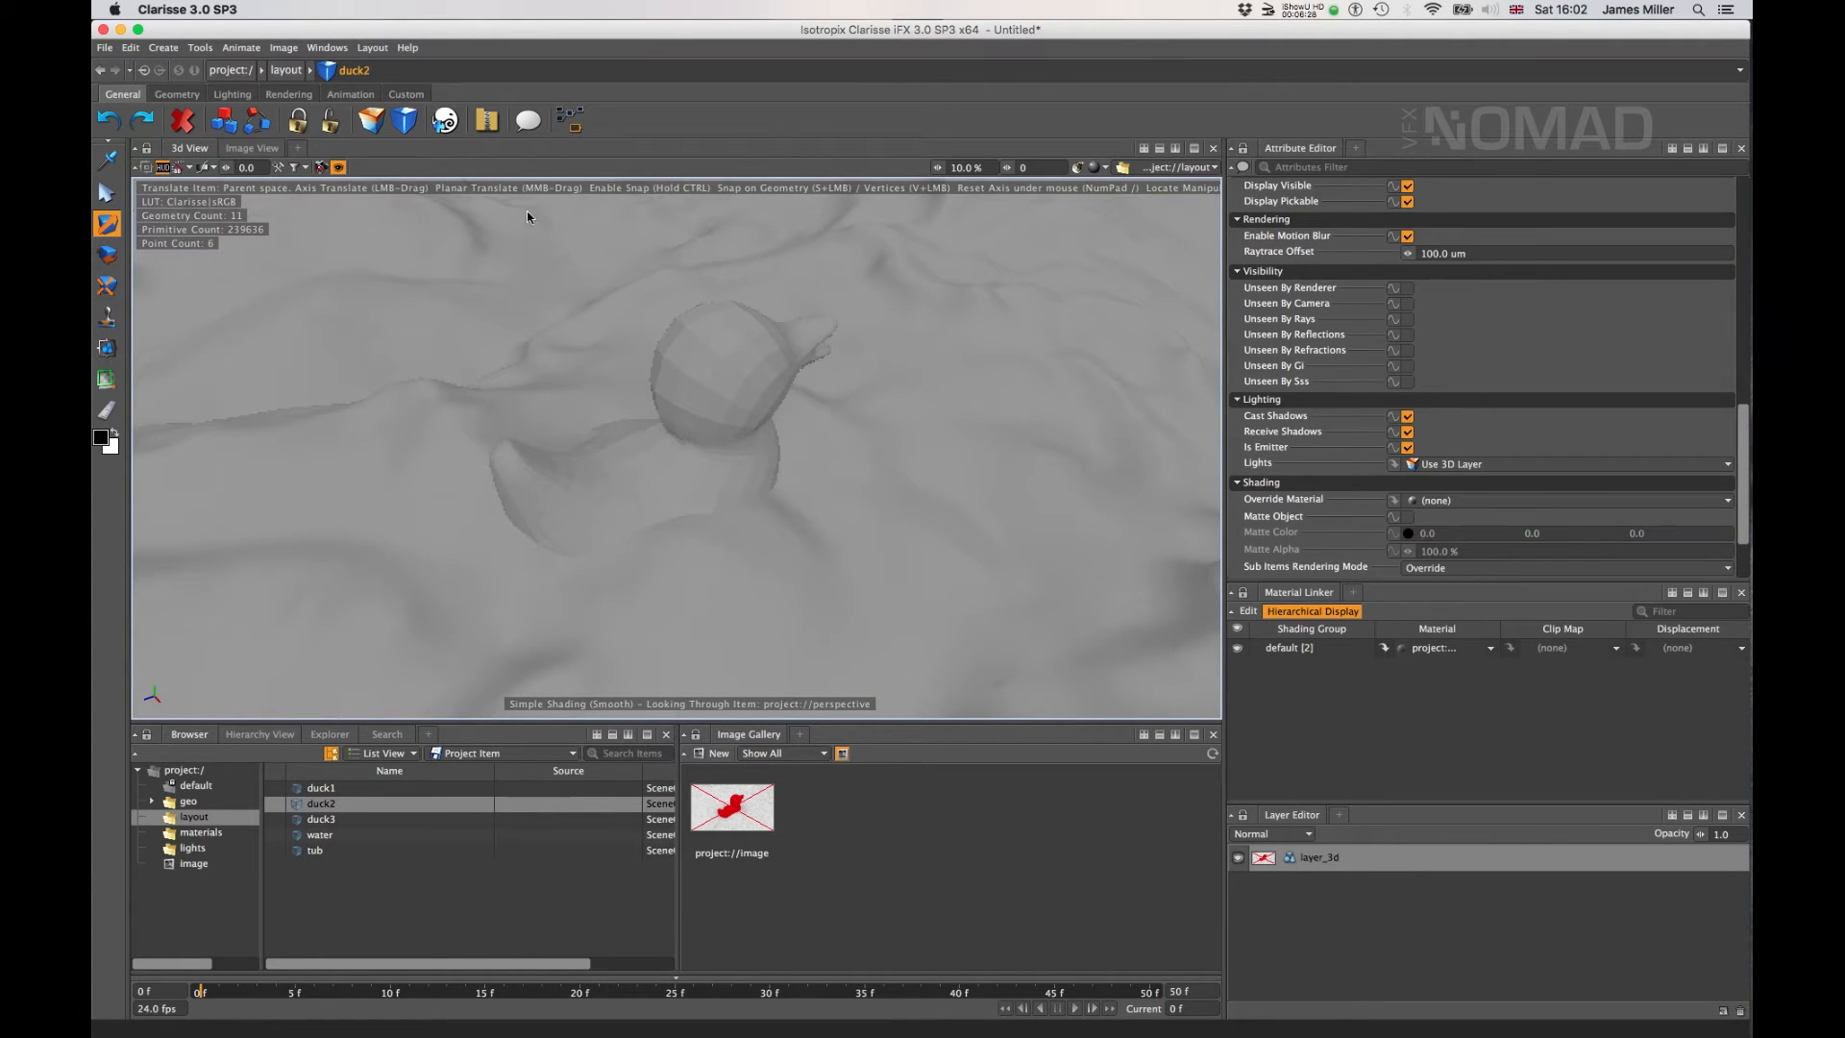
pyautogui.click(339, 169)
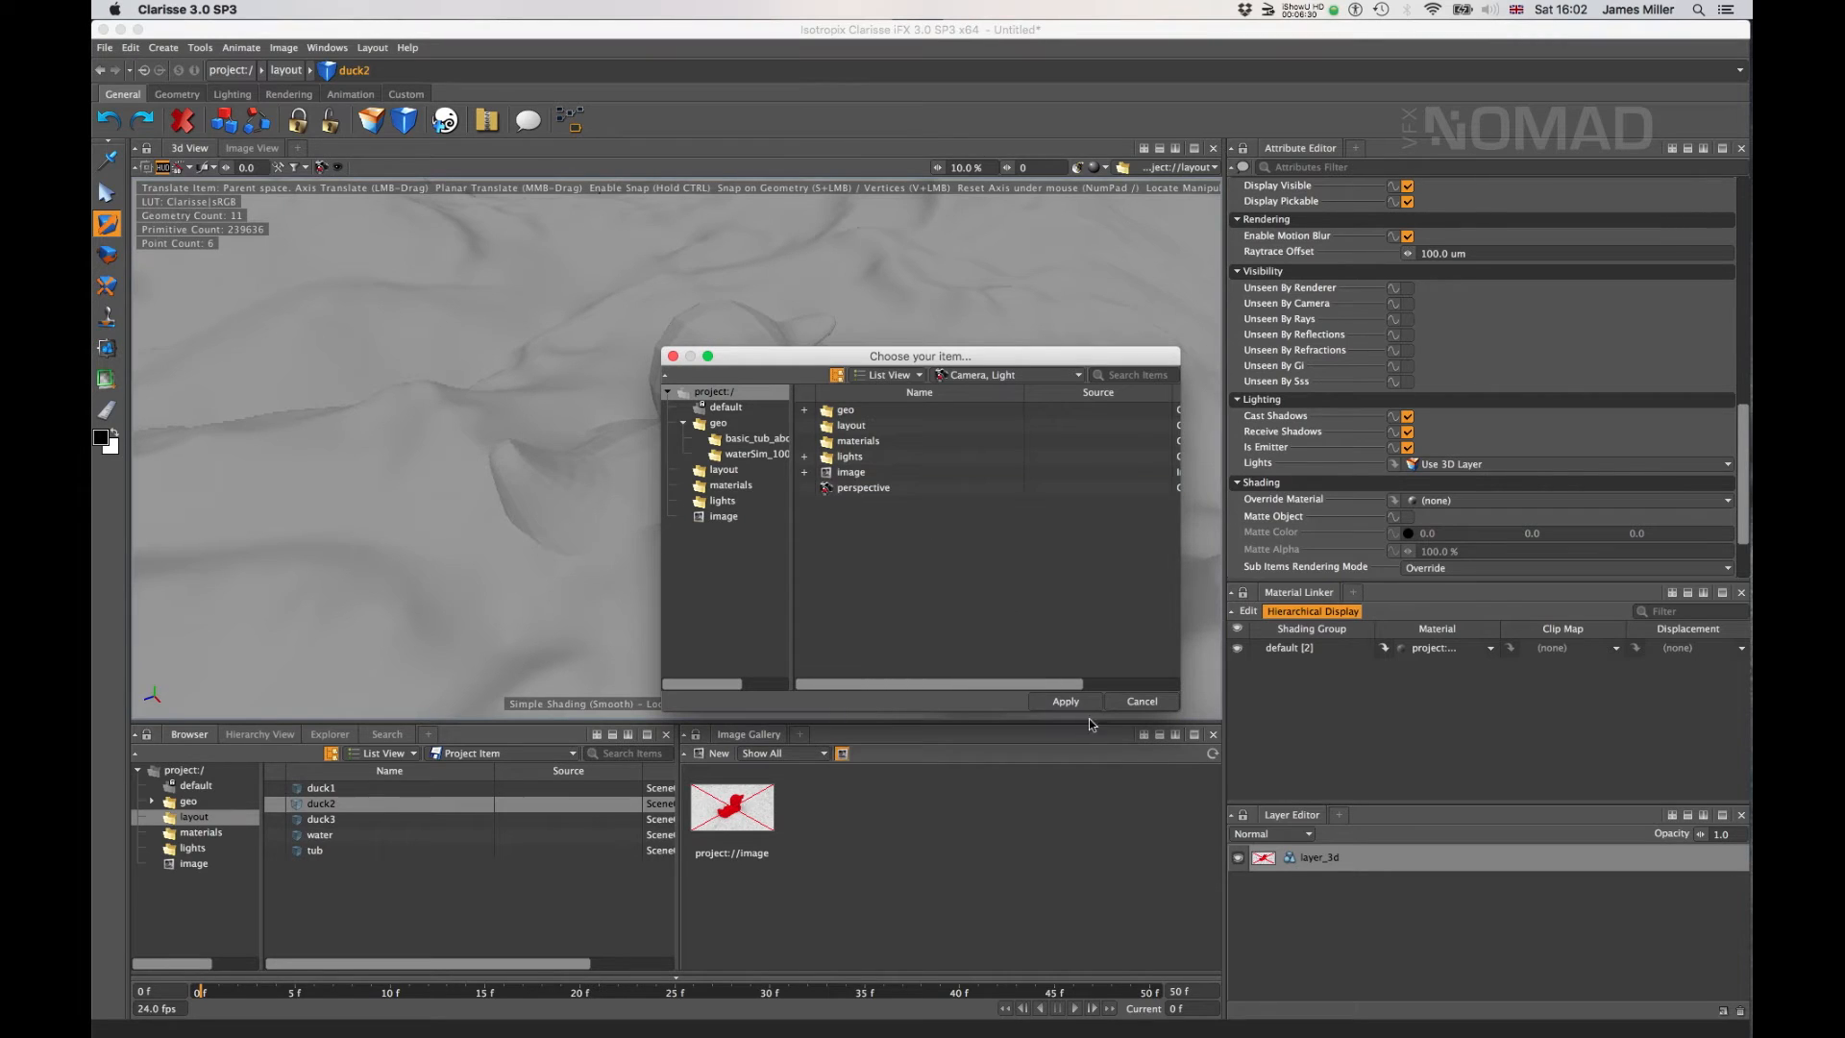
pyautogui.click(1064, 702)
# - Move duck2 and duck3 up onto the water surface inside the bathtub, spaced apart from each other
pyautogui.moveTo(690, 404); pyautogui.dragTo(702, 285)
pyautogui.click(346, 822)
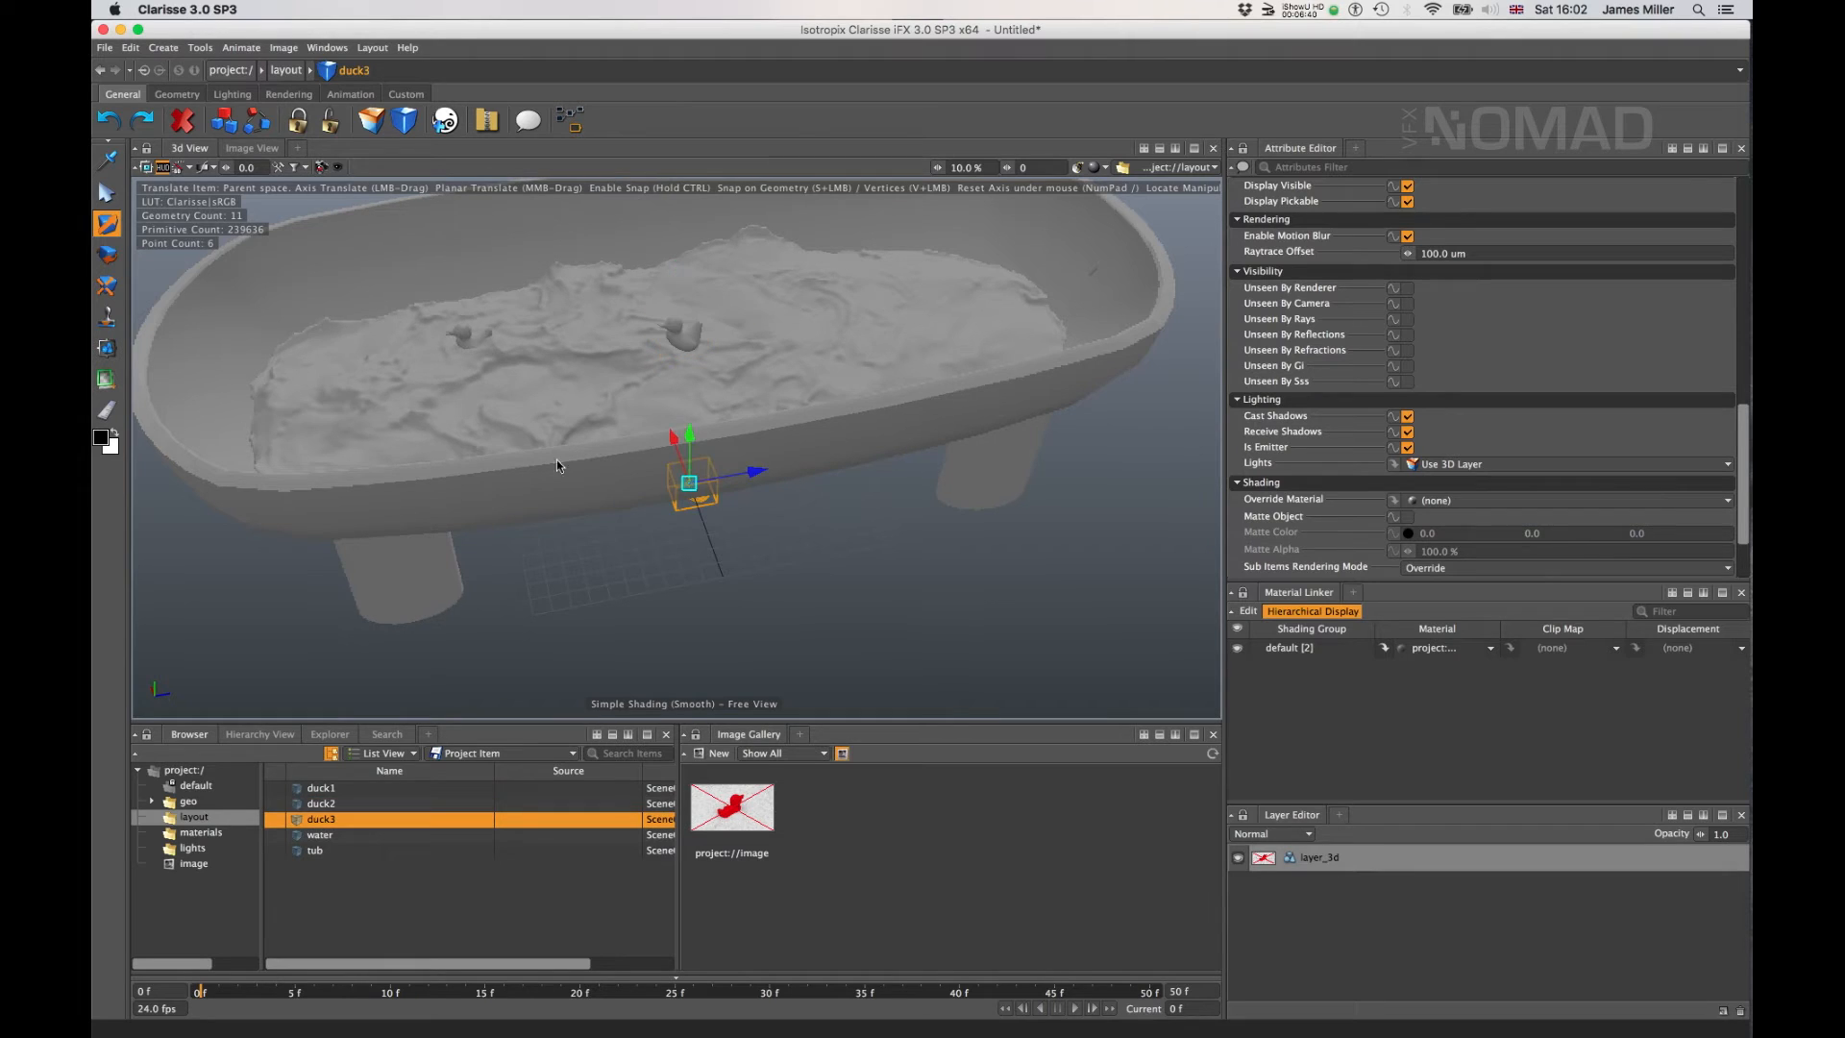
pyautogui.moveTo(690, 439); pyautogui.dragTo(630, 357)
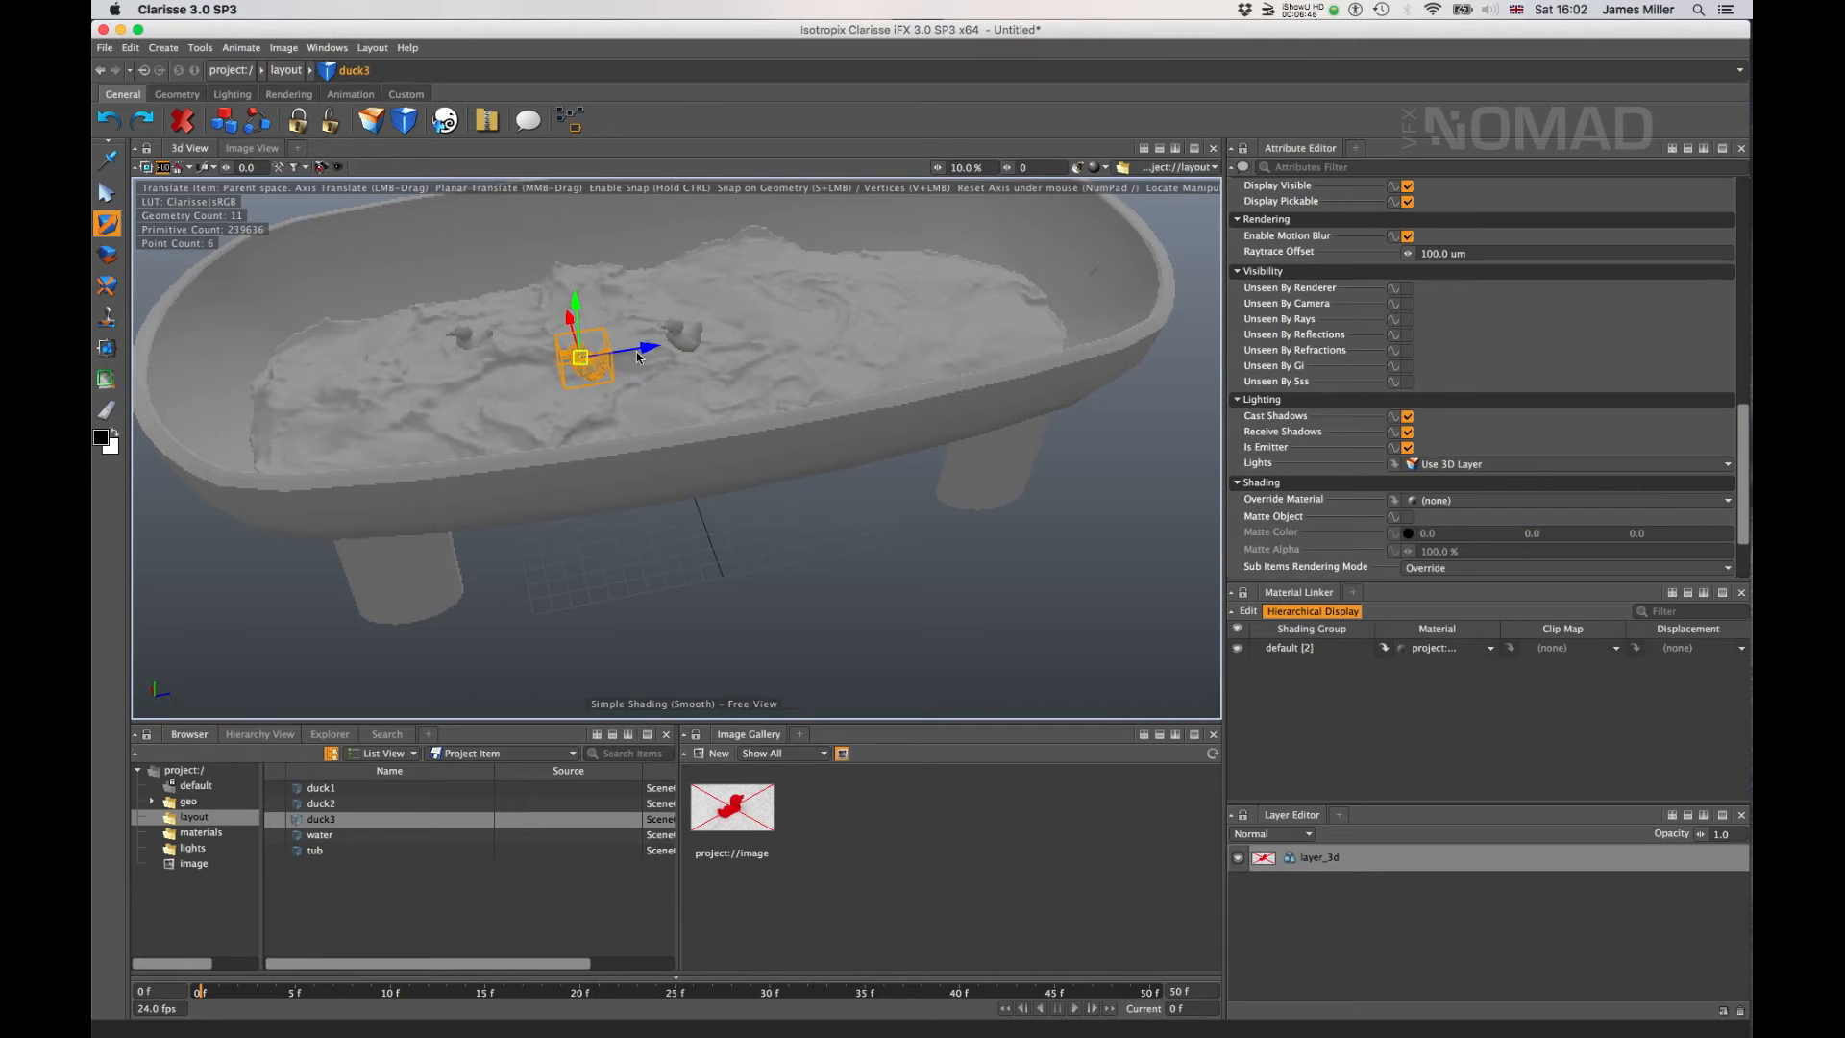
# - Reframe the render camera in the image view to take in a wider area of the bathtub around the red duck
pyautogui.click(252, 148)
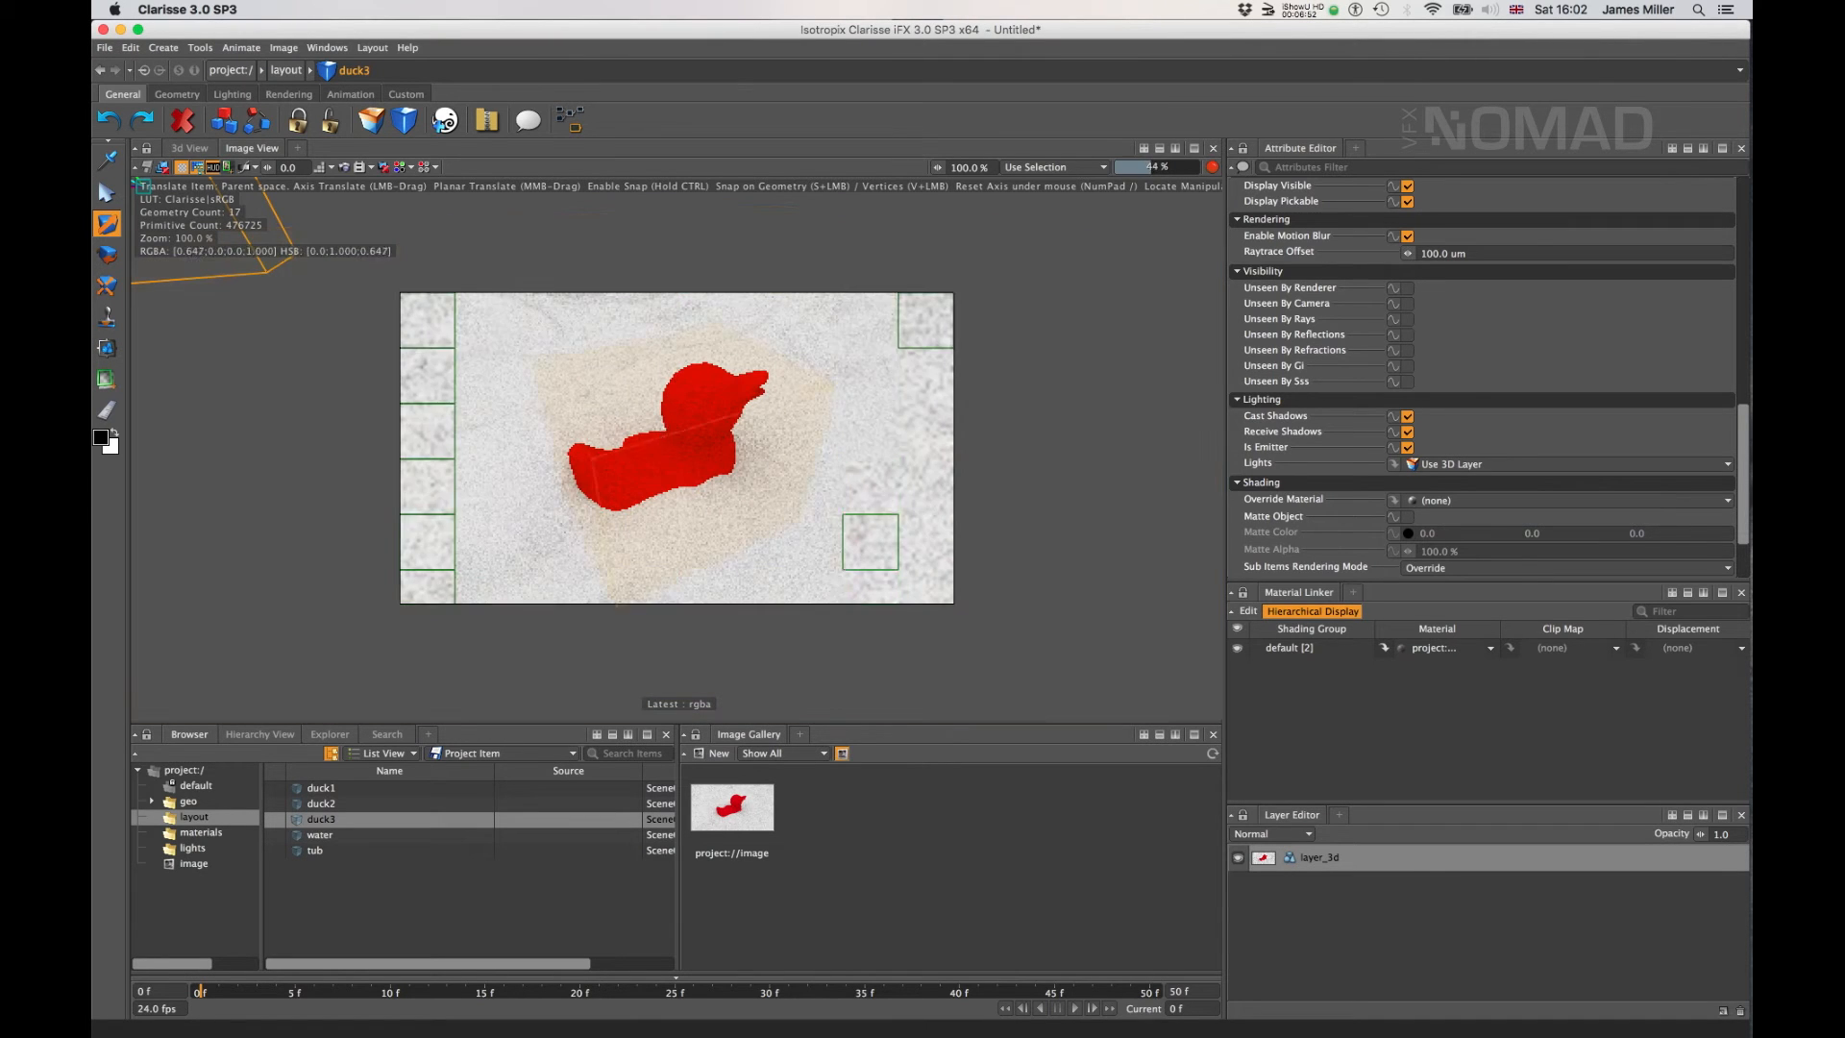
pyautogui.keyDown('alt'); pyautogui.moveTo(663, 440); pyautogui.dragTo(754, 433); pyautogui.keyUp('alt')
pyautogui.keyDown('alt'); pyautogui.moveTo(753, 433); pyautogui.dragTo(674, 434, button='right'); pyautogui.keyUp('alt')
pyautogui.scroll(1, 673, 431)
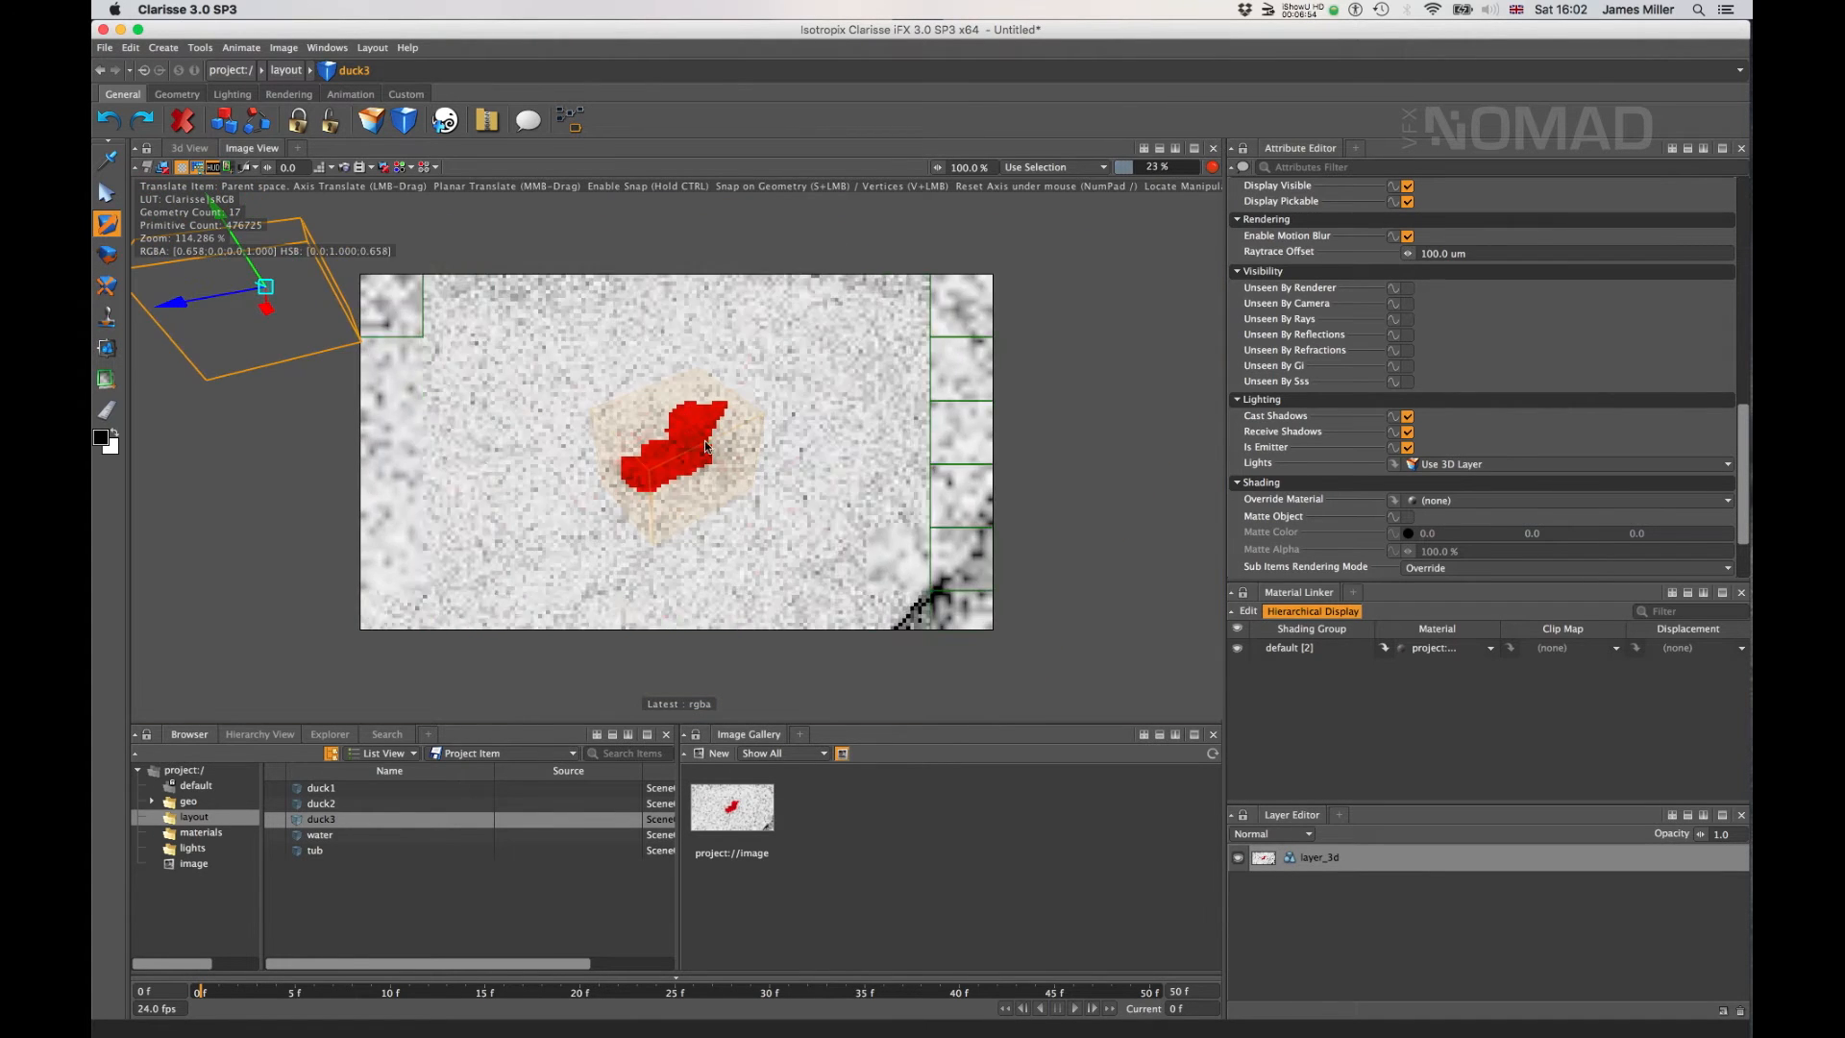
pyautogui.keyDown('alt'); pyautogui.moveTo(856, 500); pyautogui.dragTo(947, 605, button='middle'); pyautogui.keyUp('alt')
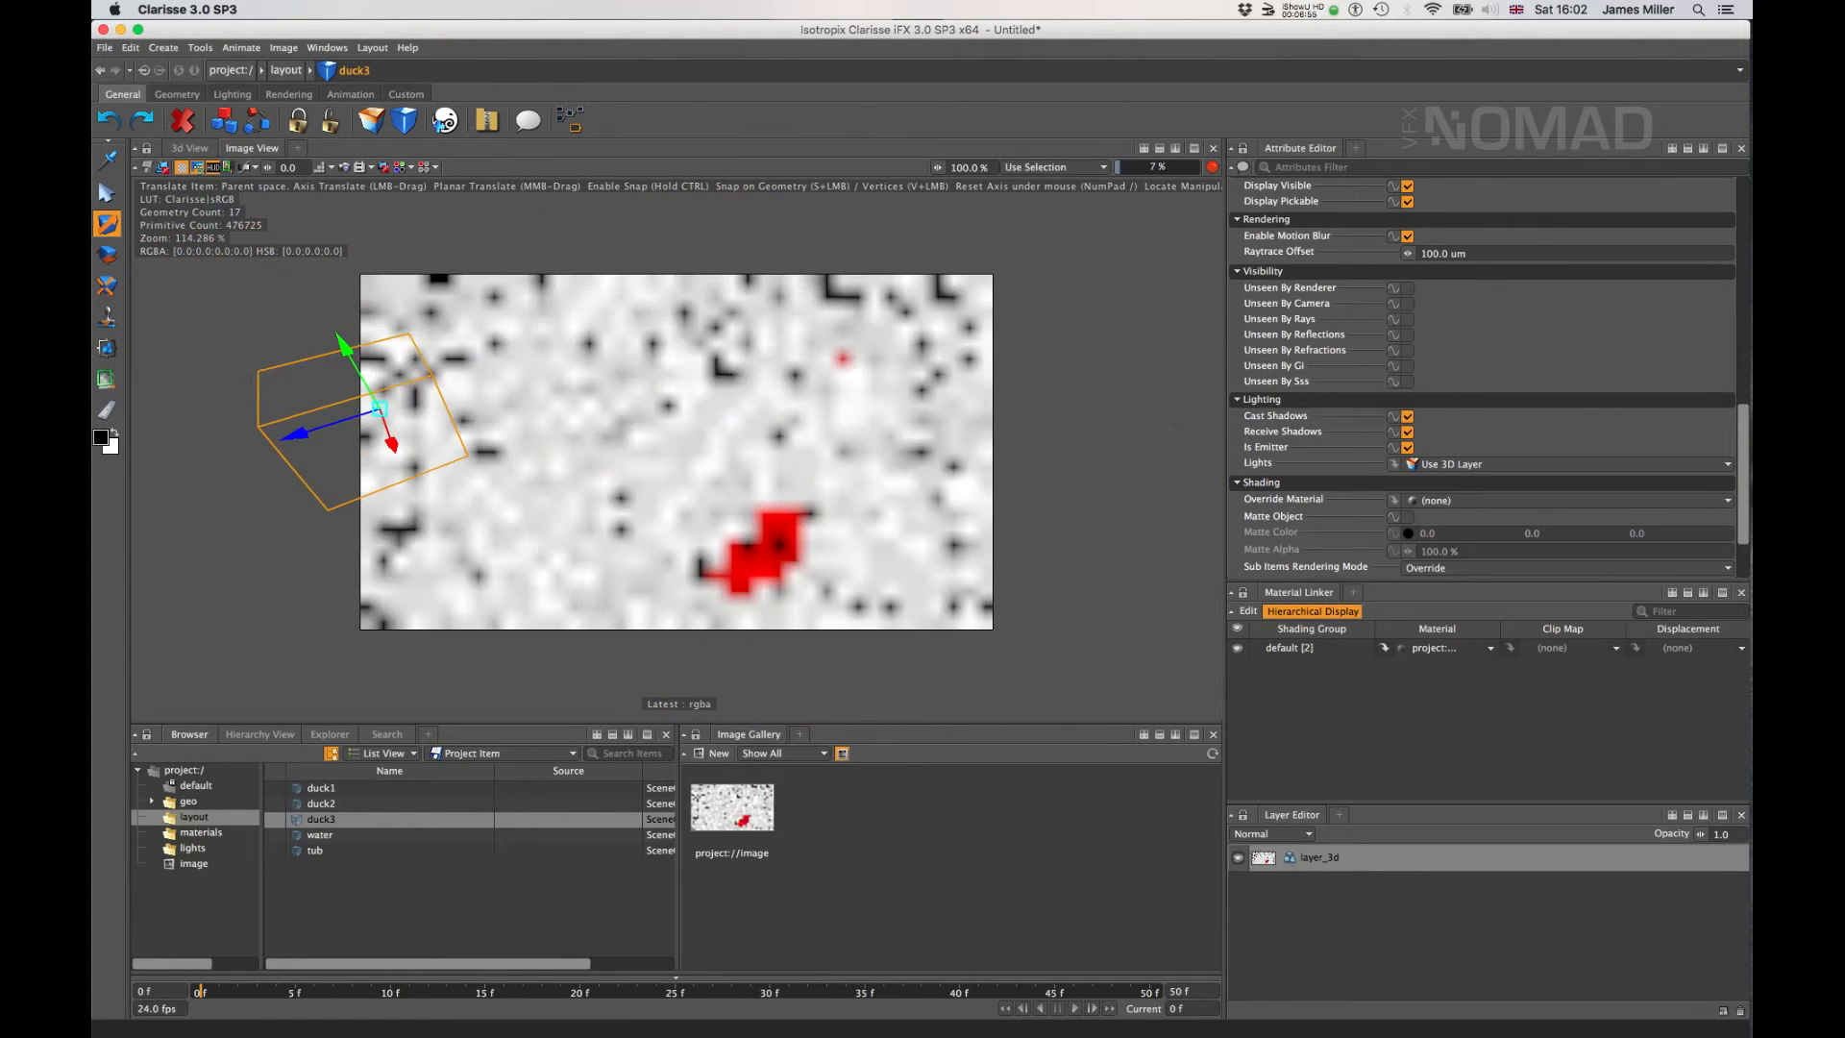
pyautogui.keyDown('alt'); pyautogui.moveTo(947, 606); pyautogui.dragTo(704, 391, button='right'); pyautogui.keyUp('alt')
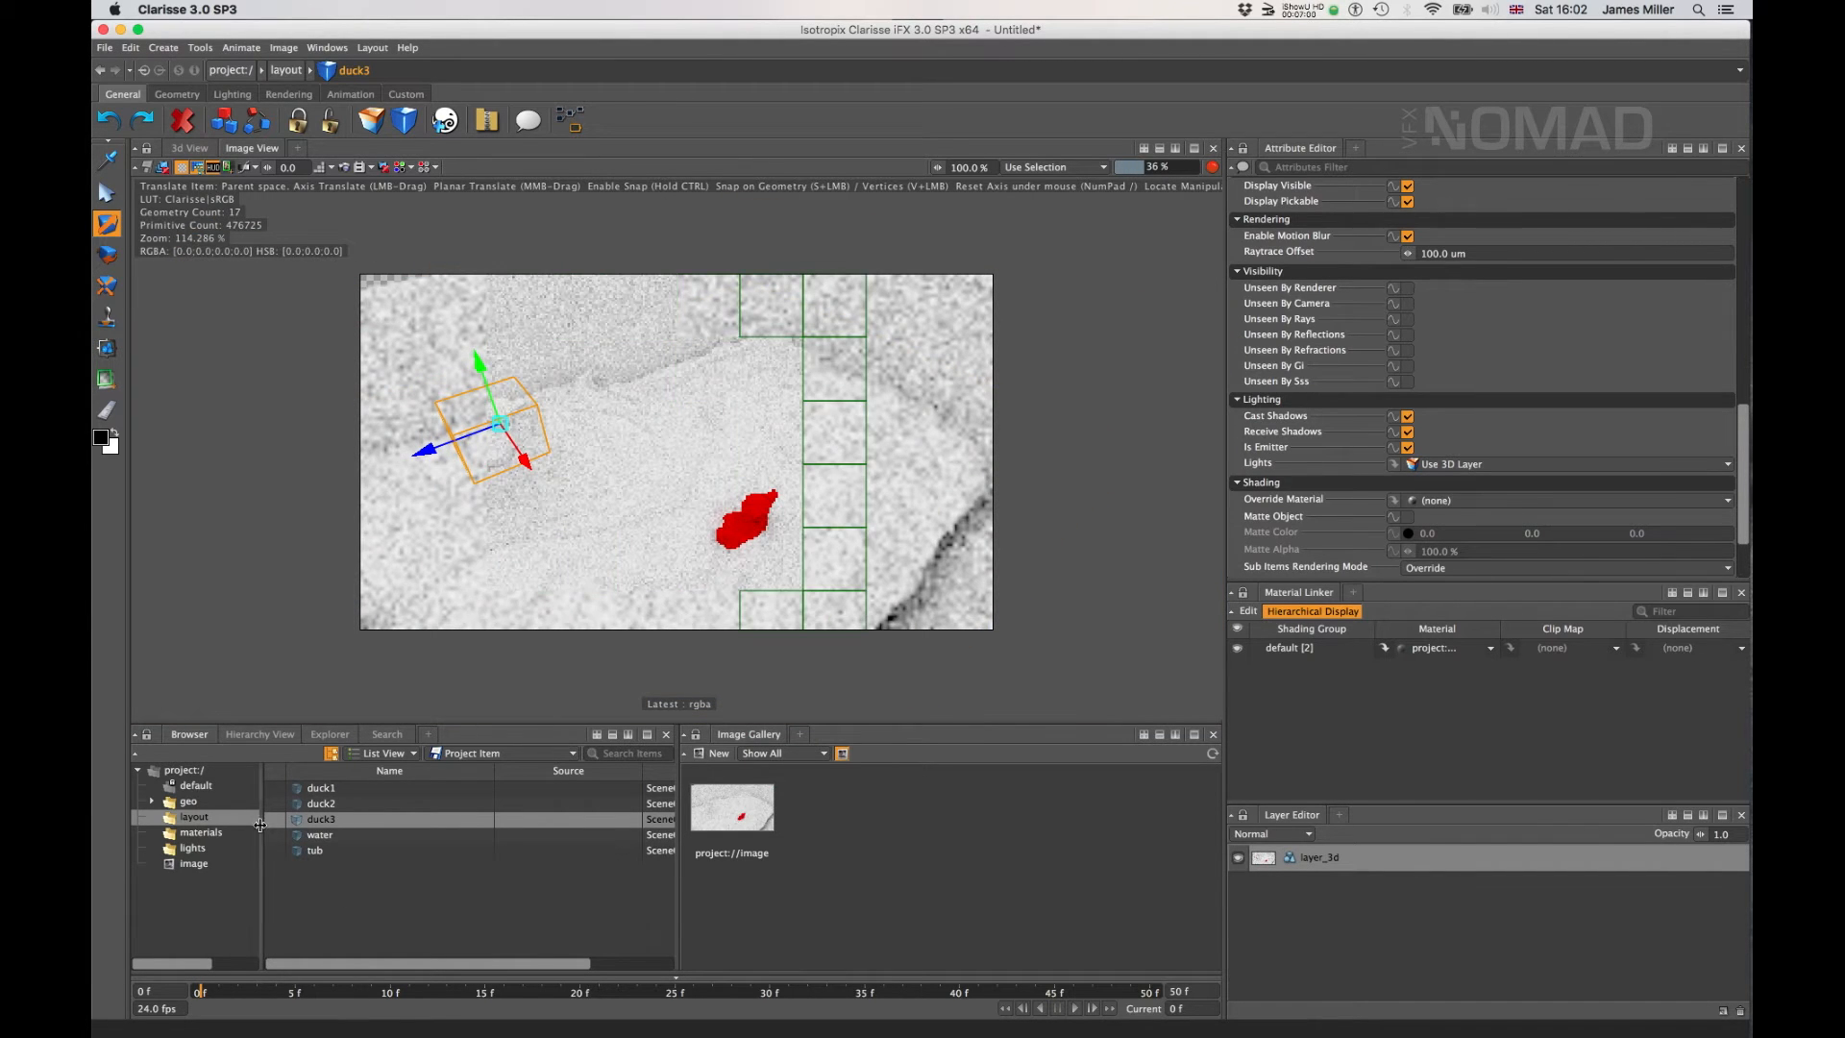
# - Set the override material of duck2 to the green material from the materials context
pyautogui.click(327, 788)
pyautogui.click(341, 804)
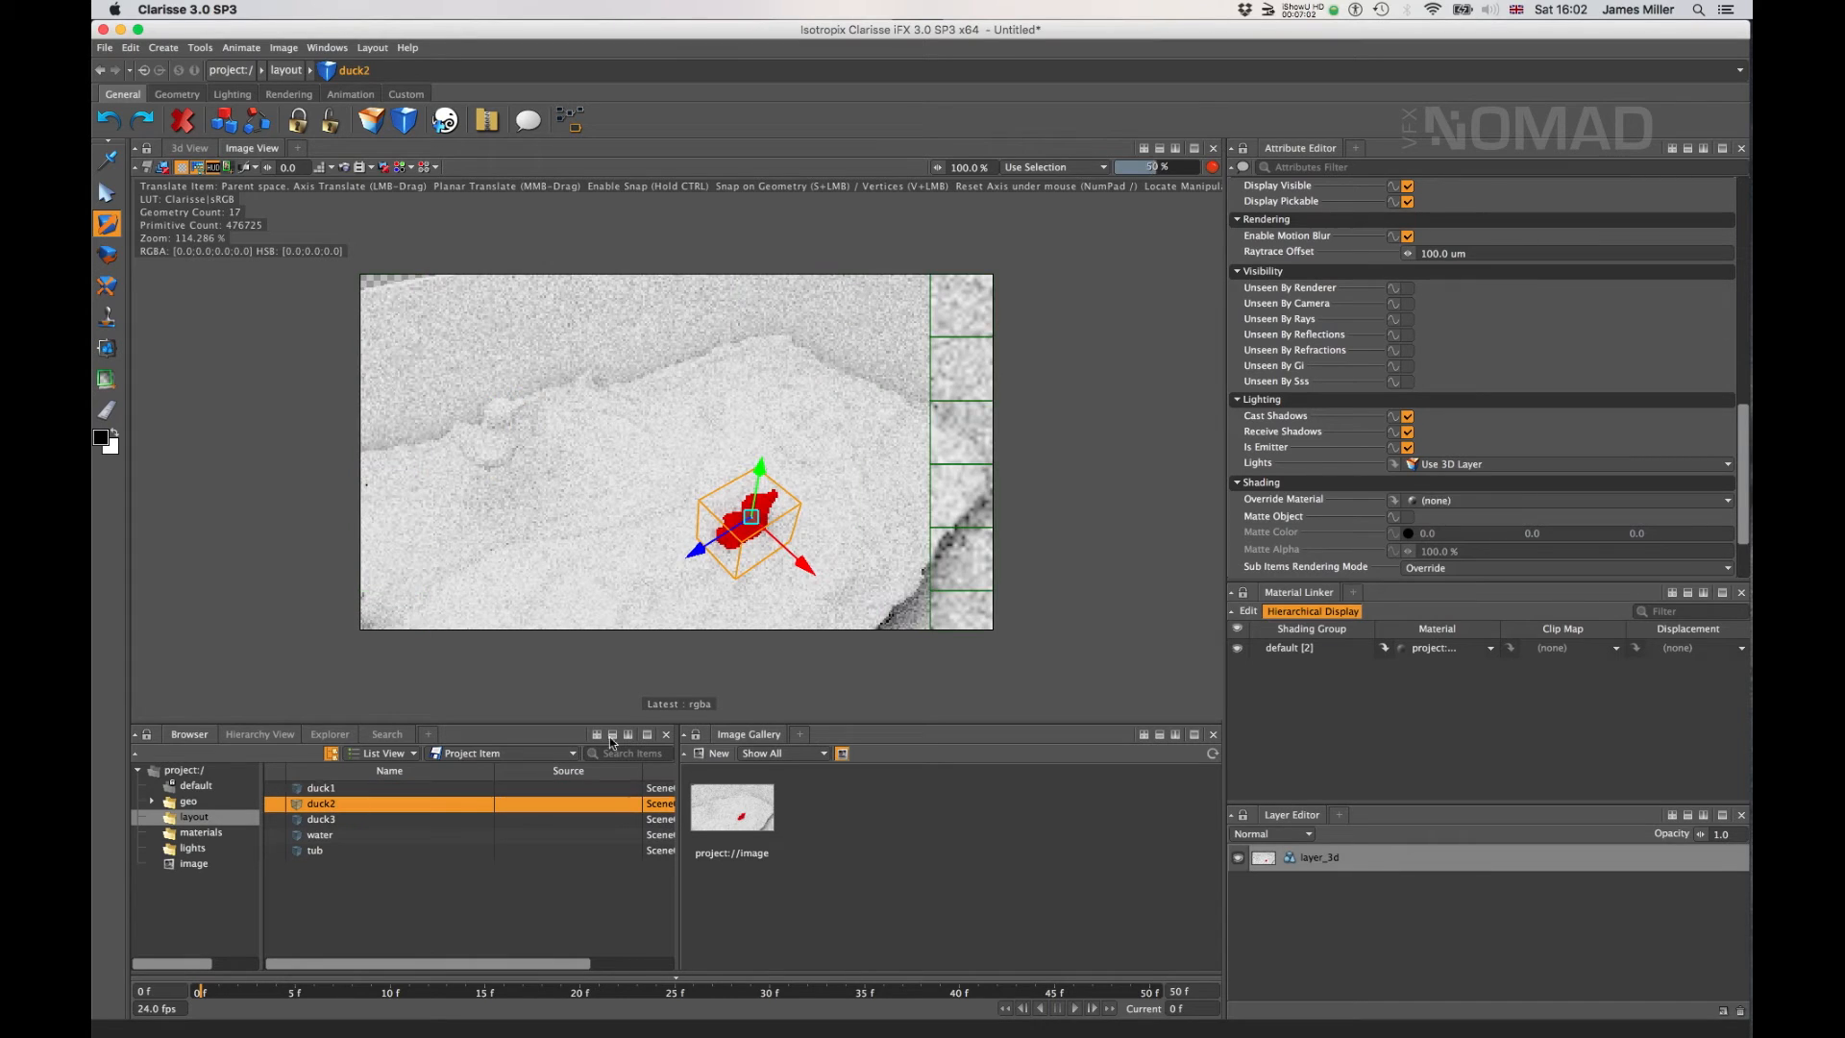
pyautogui.click(1497, 499)
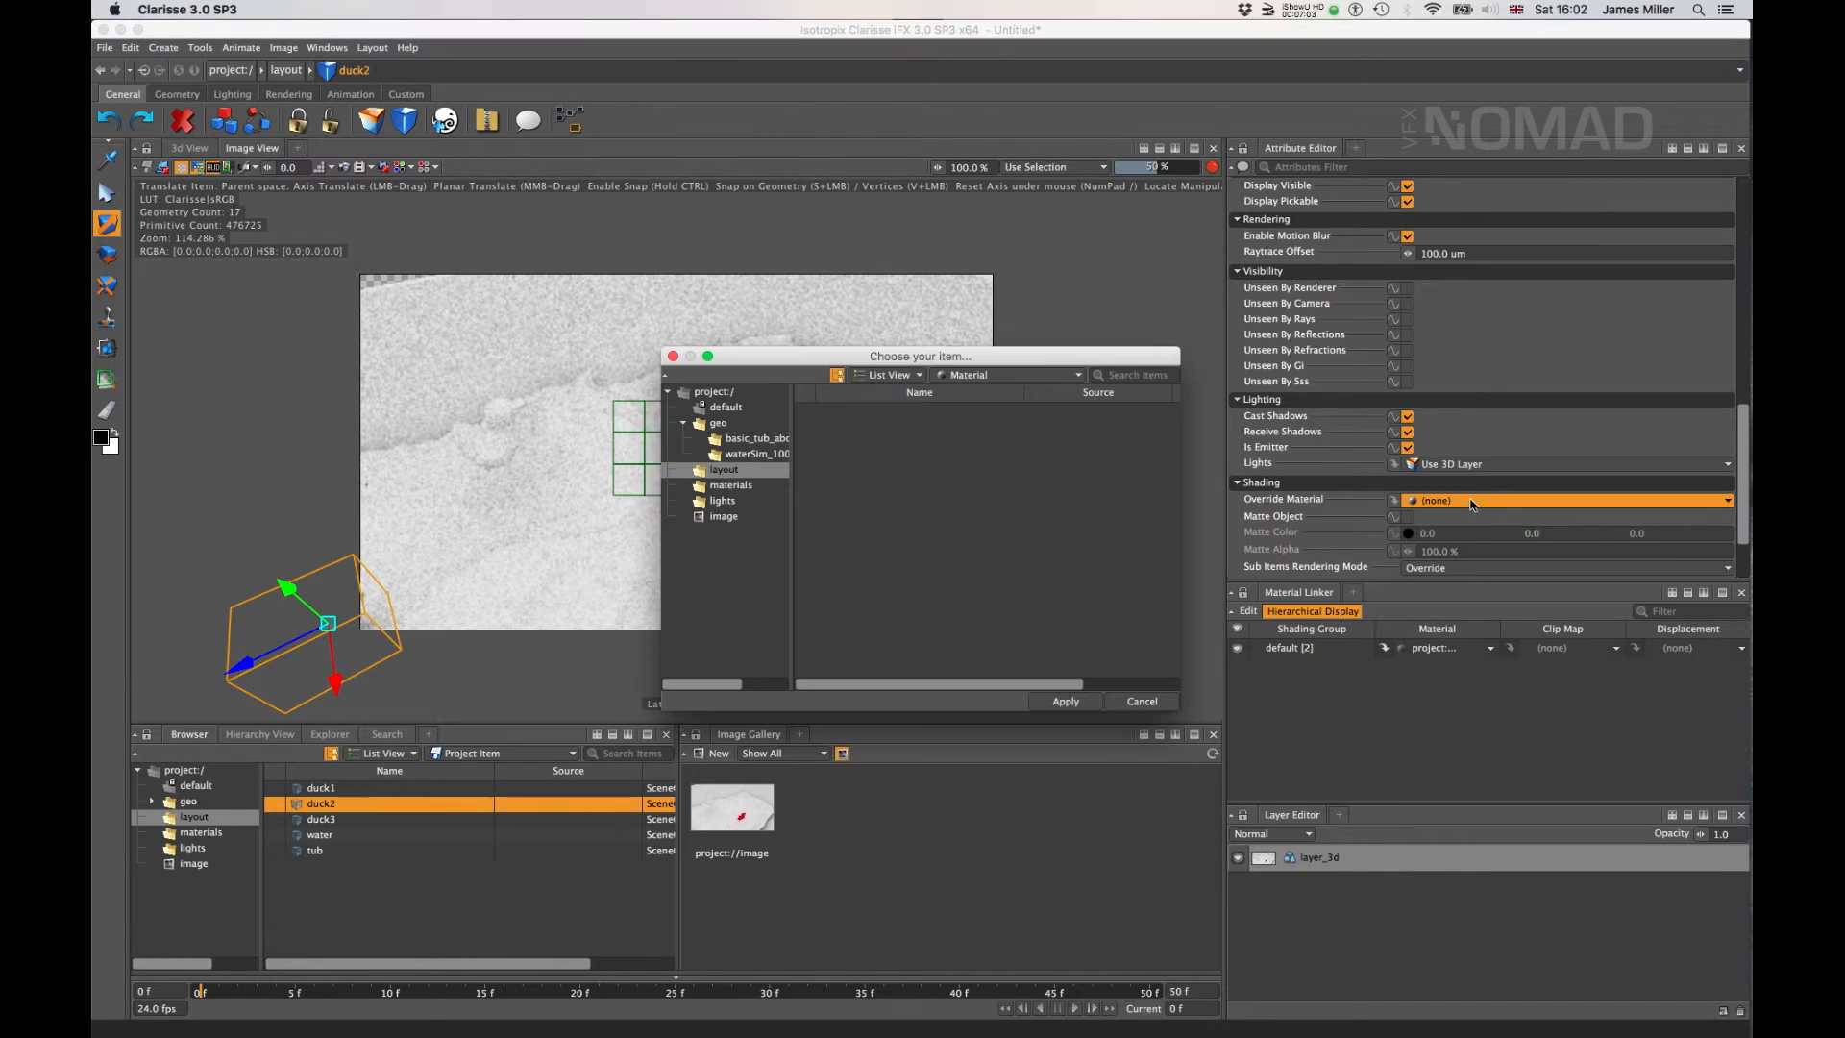
pyautogui.click(723, 501)
pyautogui.click(730, 486)
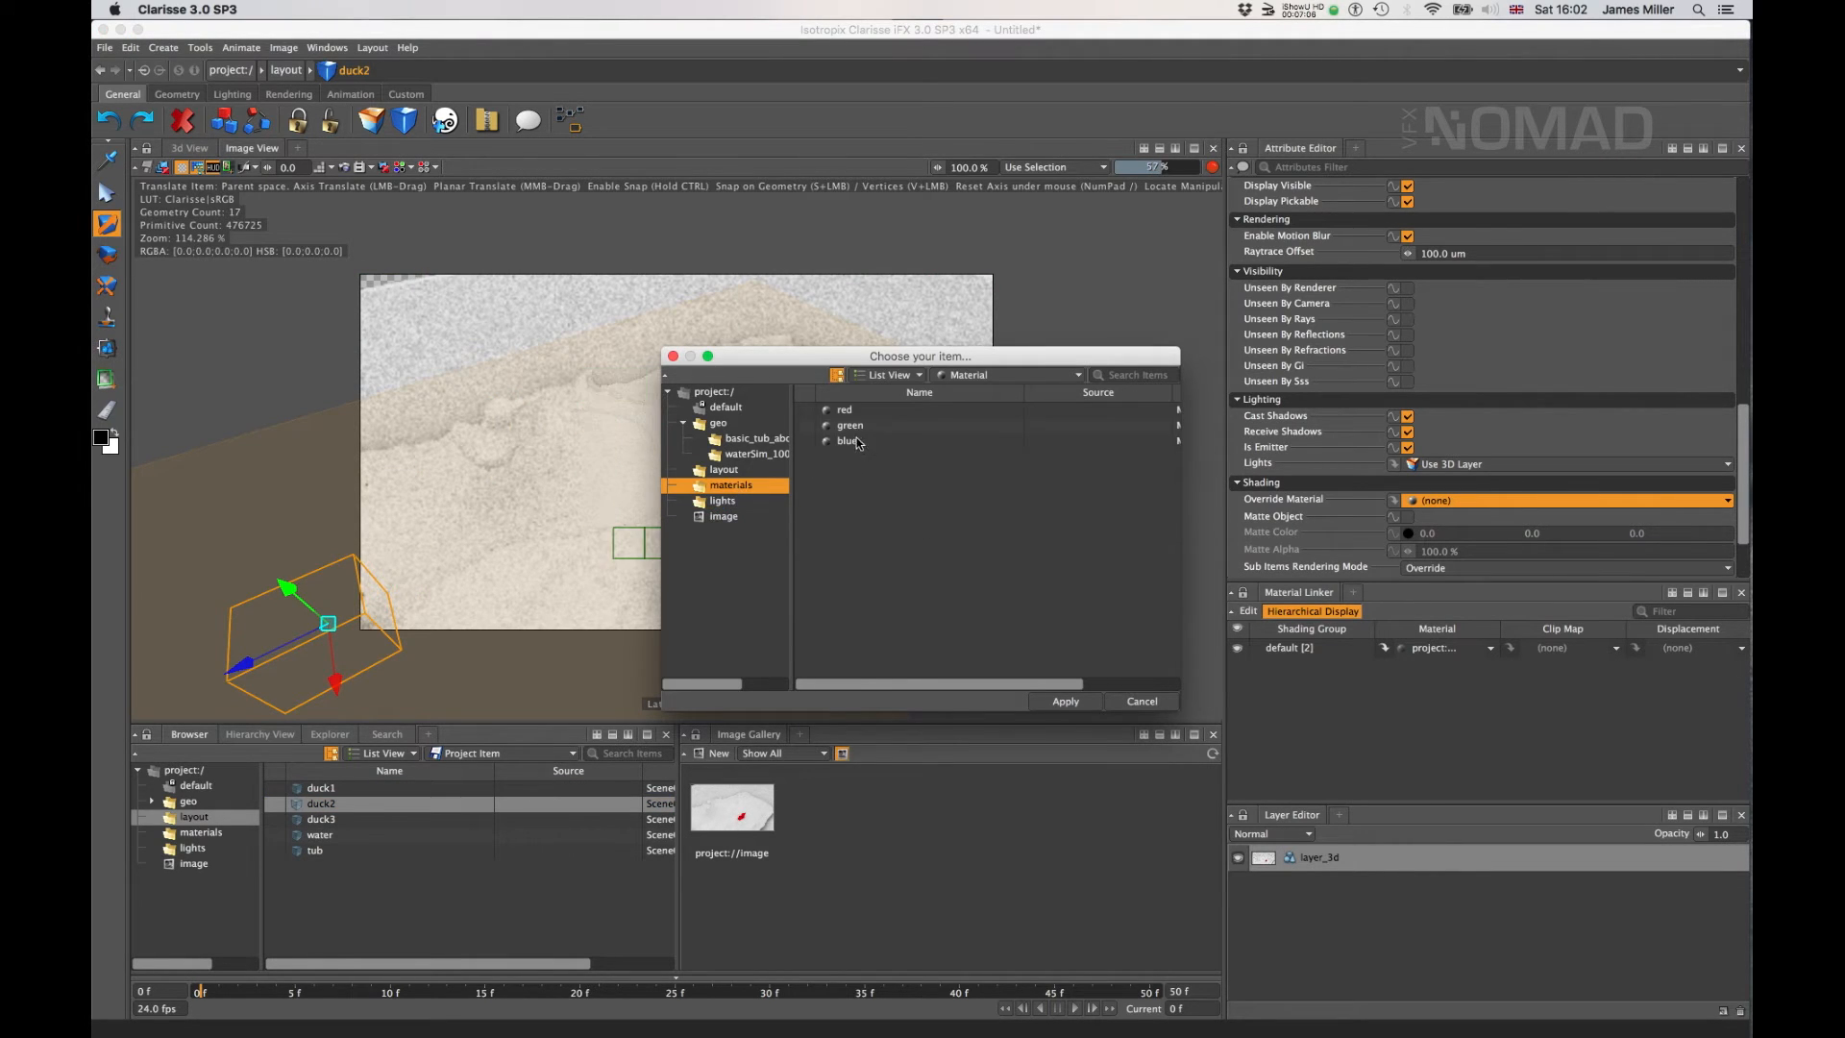
pyautogui.click(862, 429)
pyautogui.click(1042, 703)
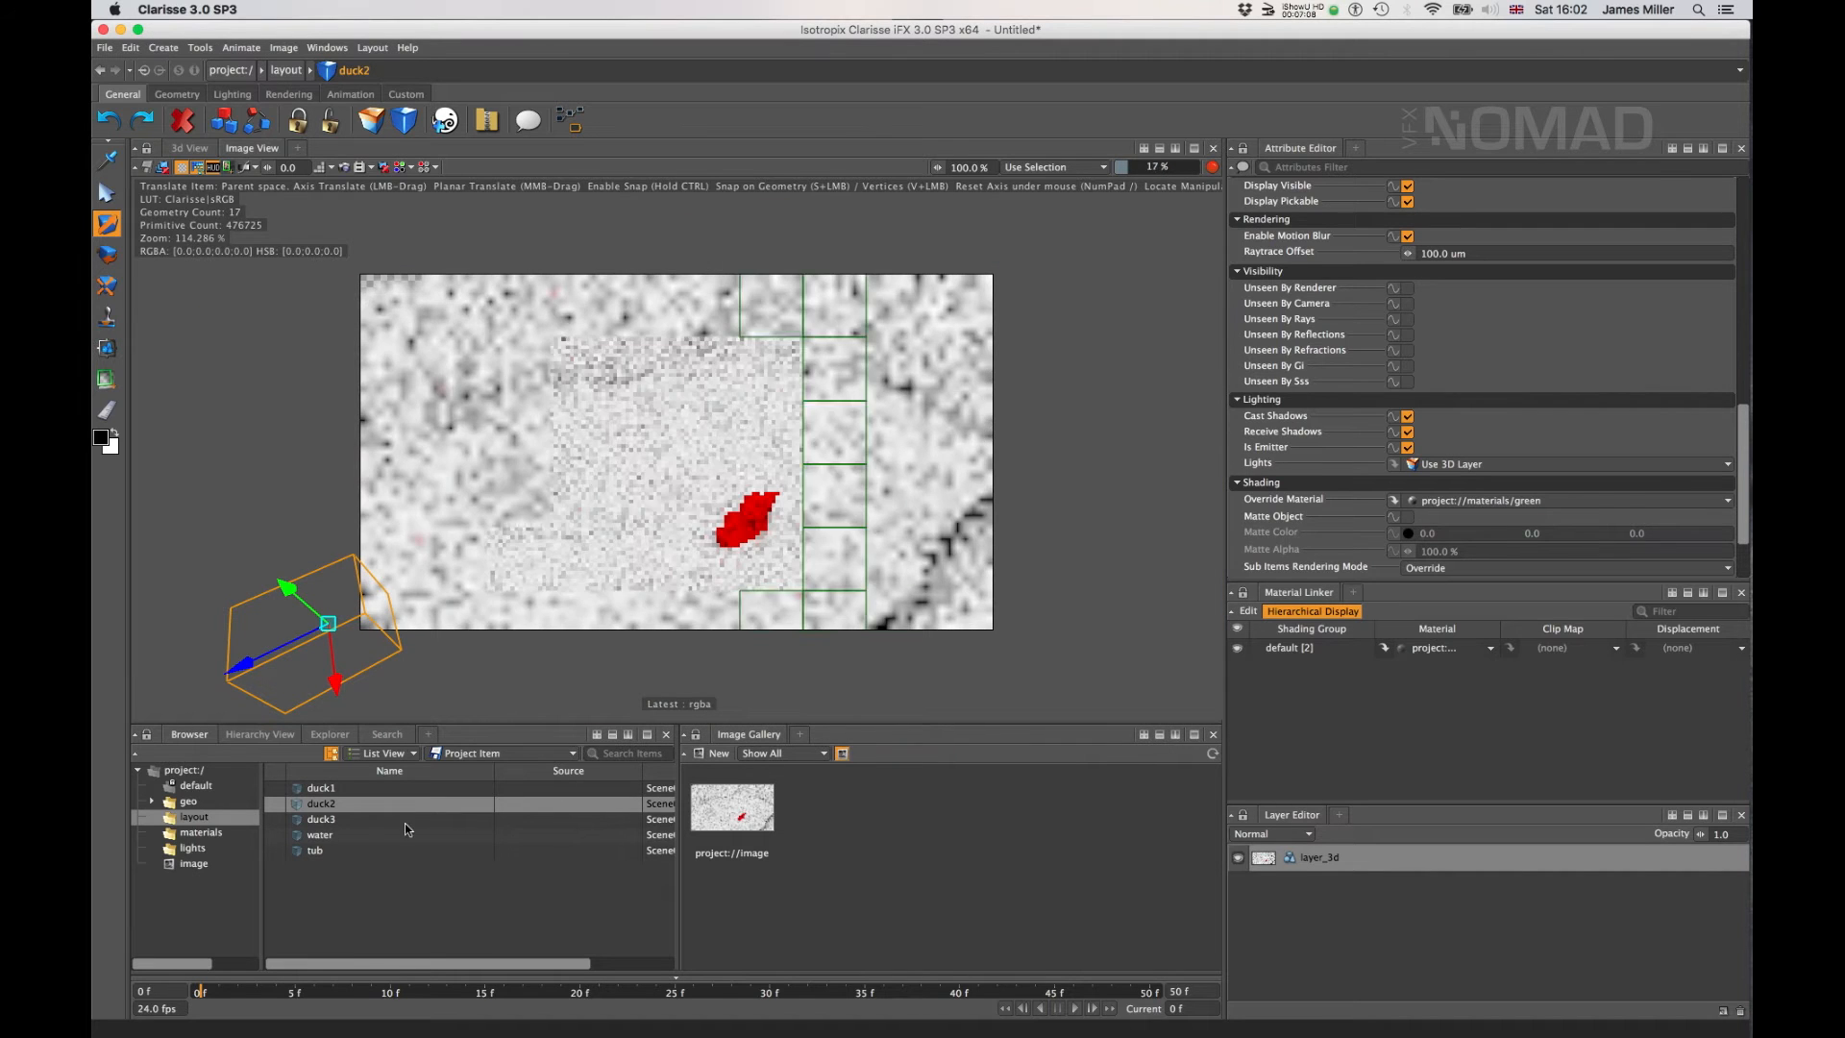
# - Set the override material of duck3 to the blue material from the materials context
pyautogui.click(384, 818)
pyautogui.click(1458, 502)
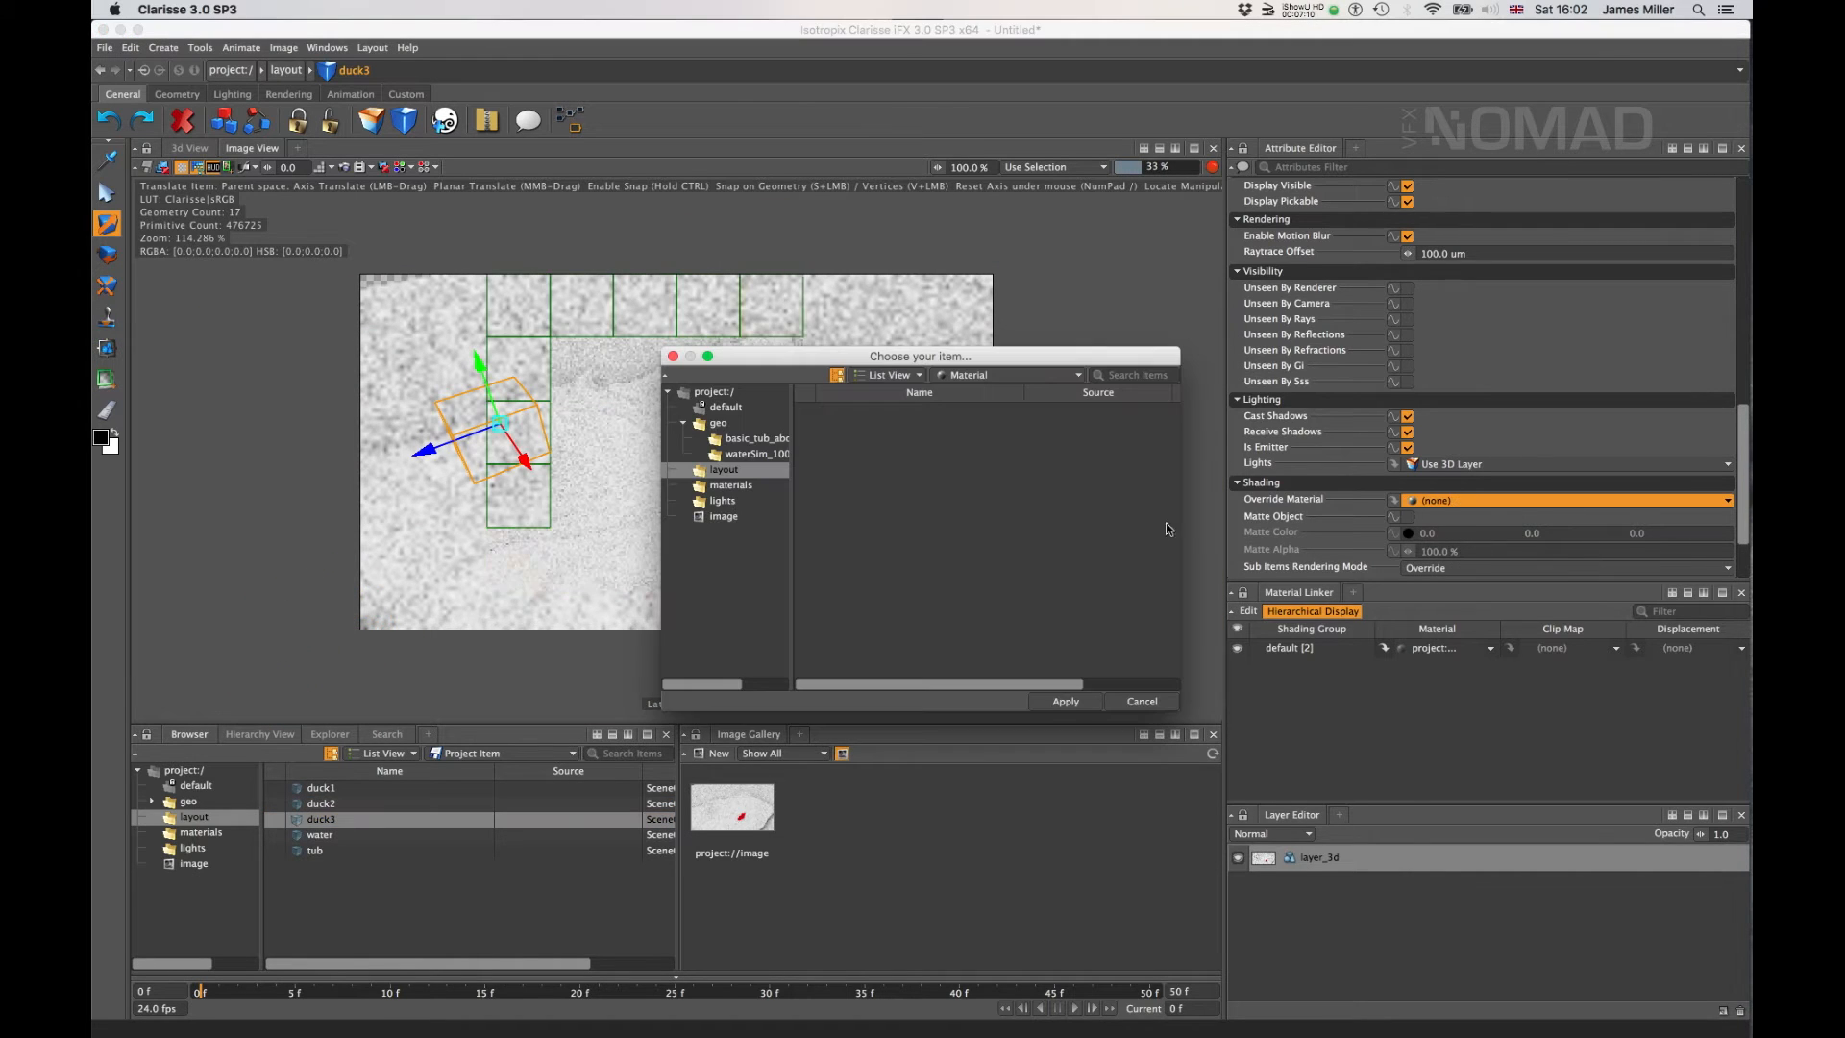
pyautogui.click(846, 441)
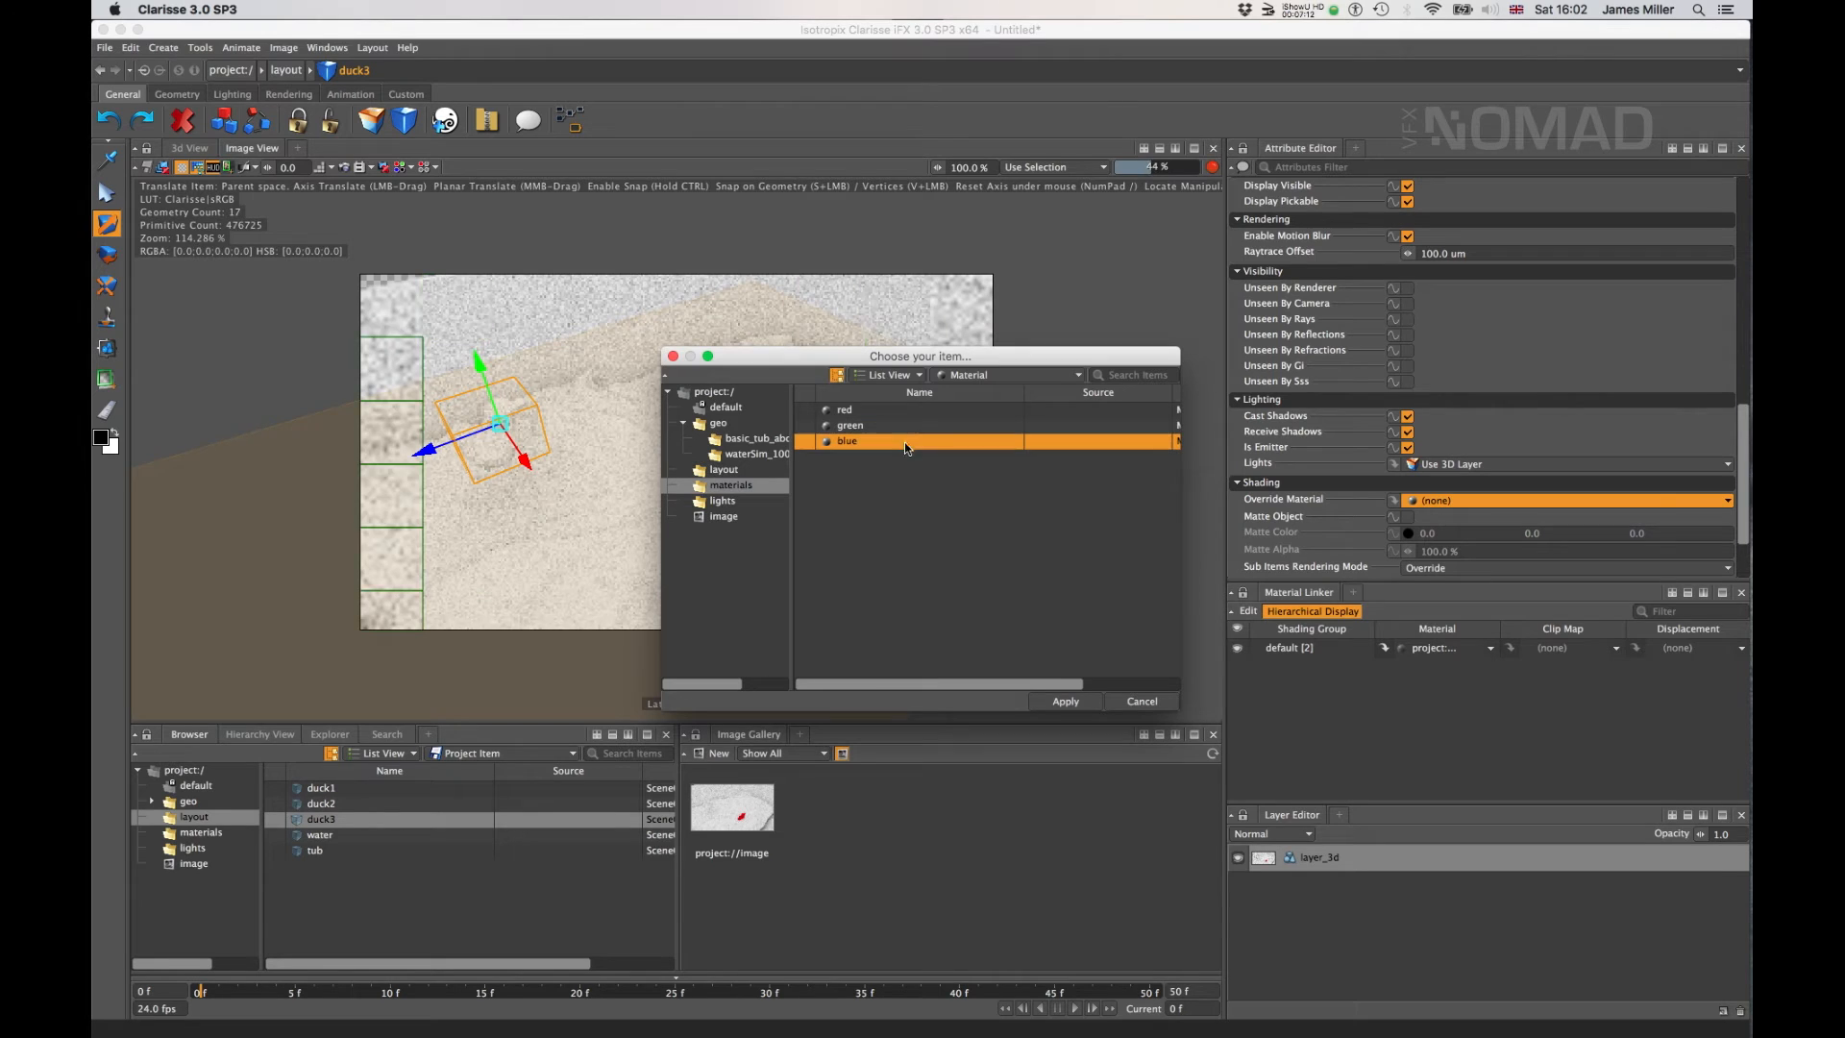
pyautogui.click(1065, 702)
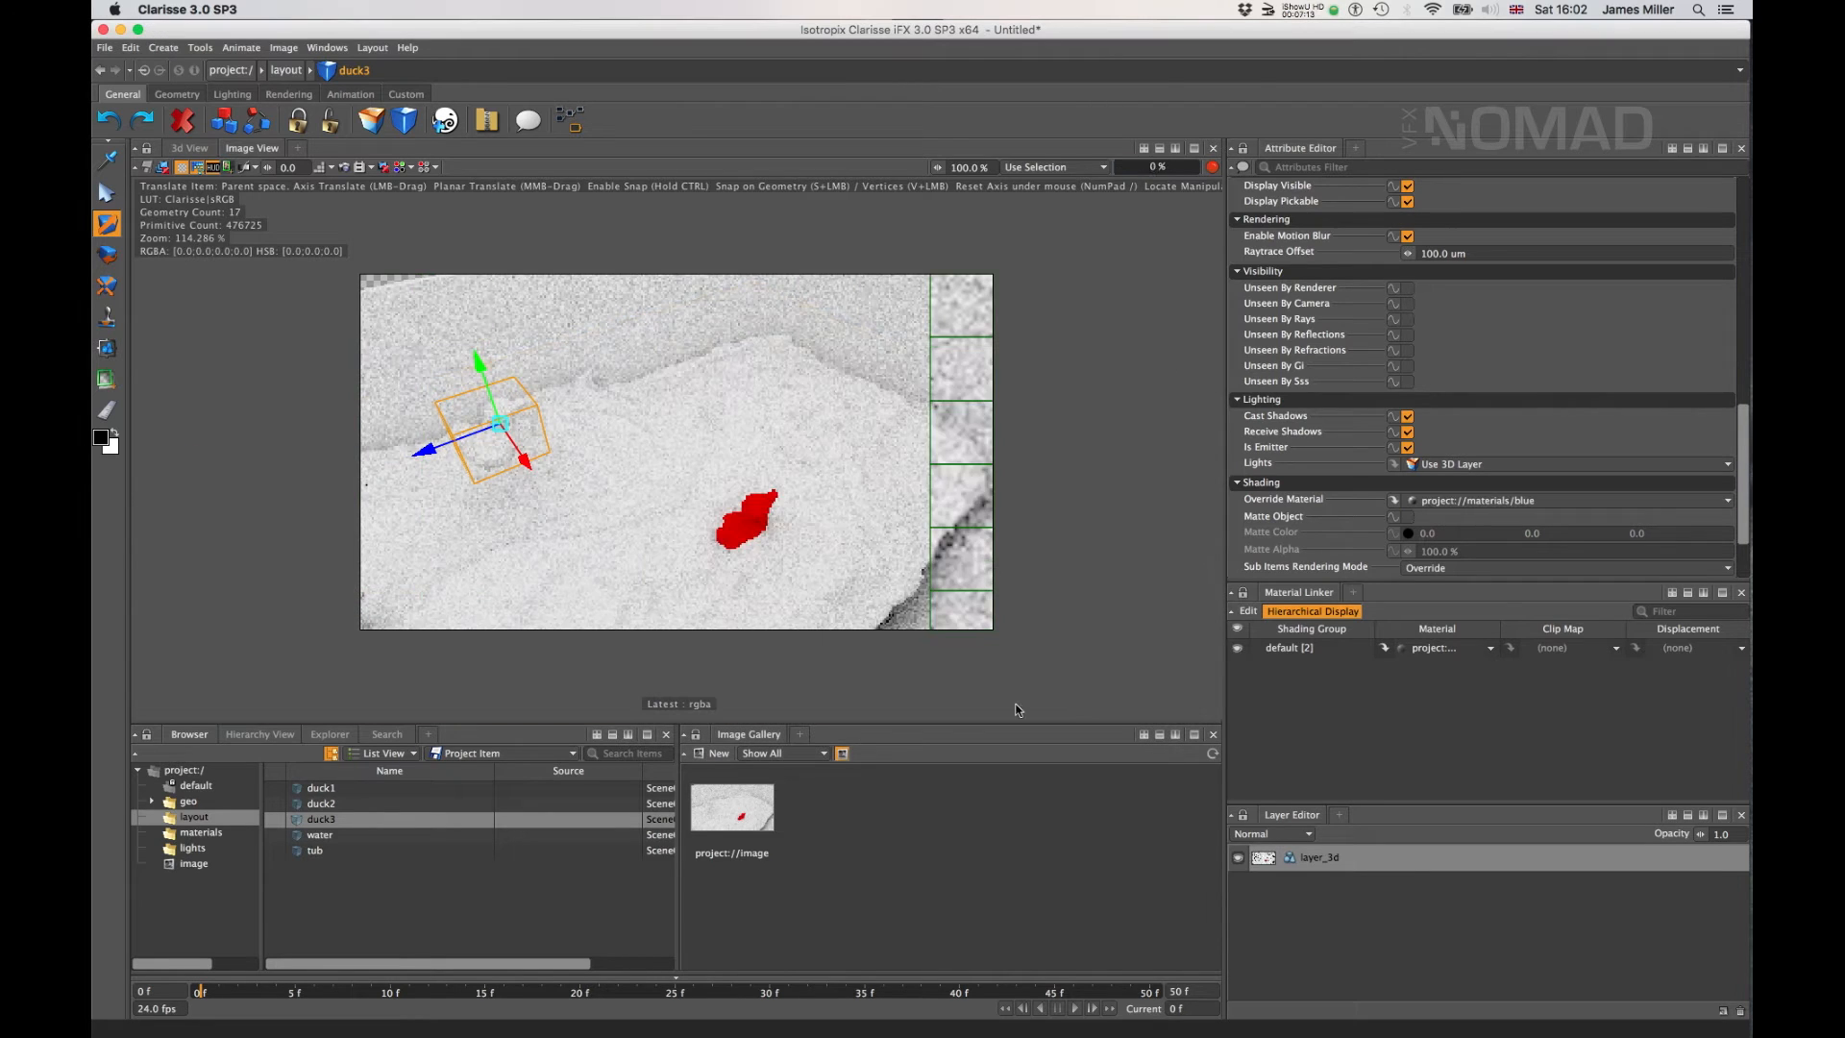
# - Set the front color of the green material to a fully saturated green with a brightness of 0.78
pyautogui.click(201, 832)
pyautogui.click(320, 804)
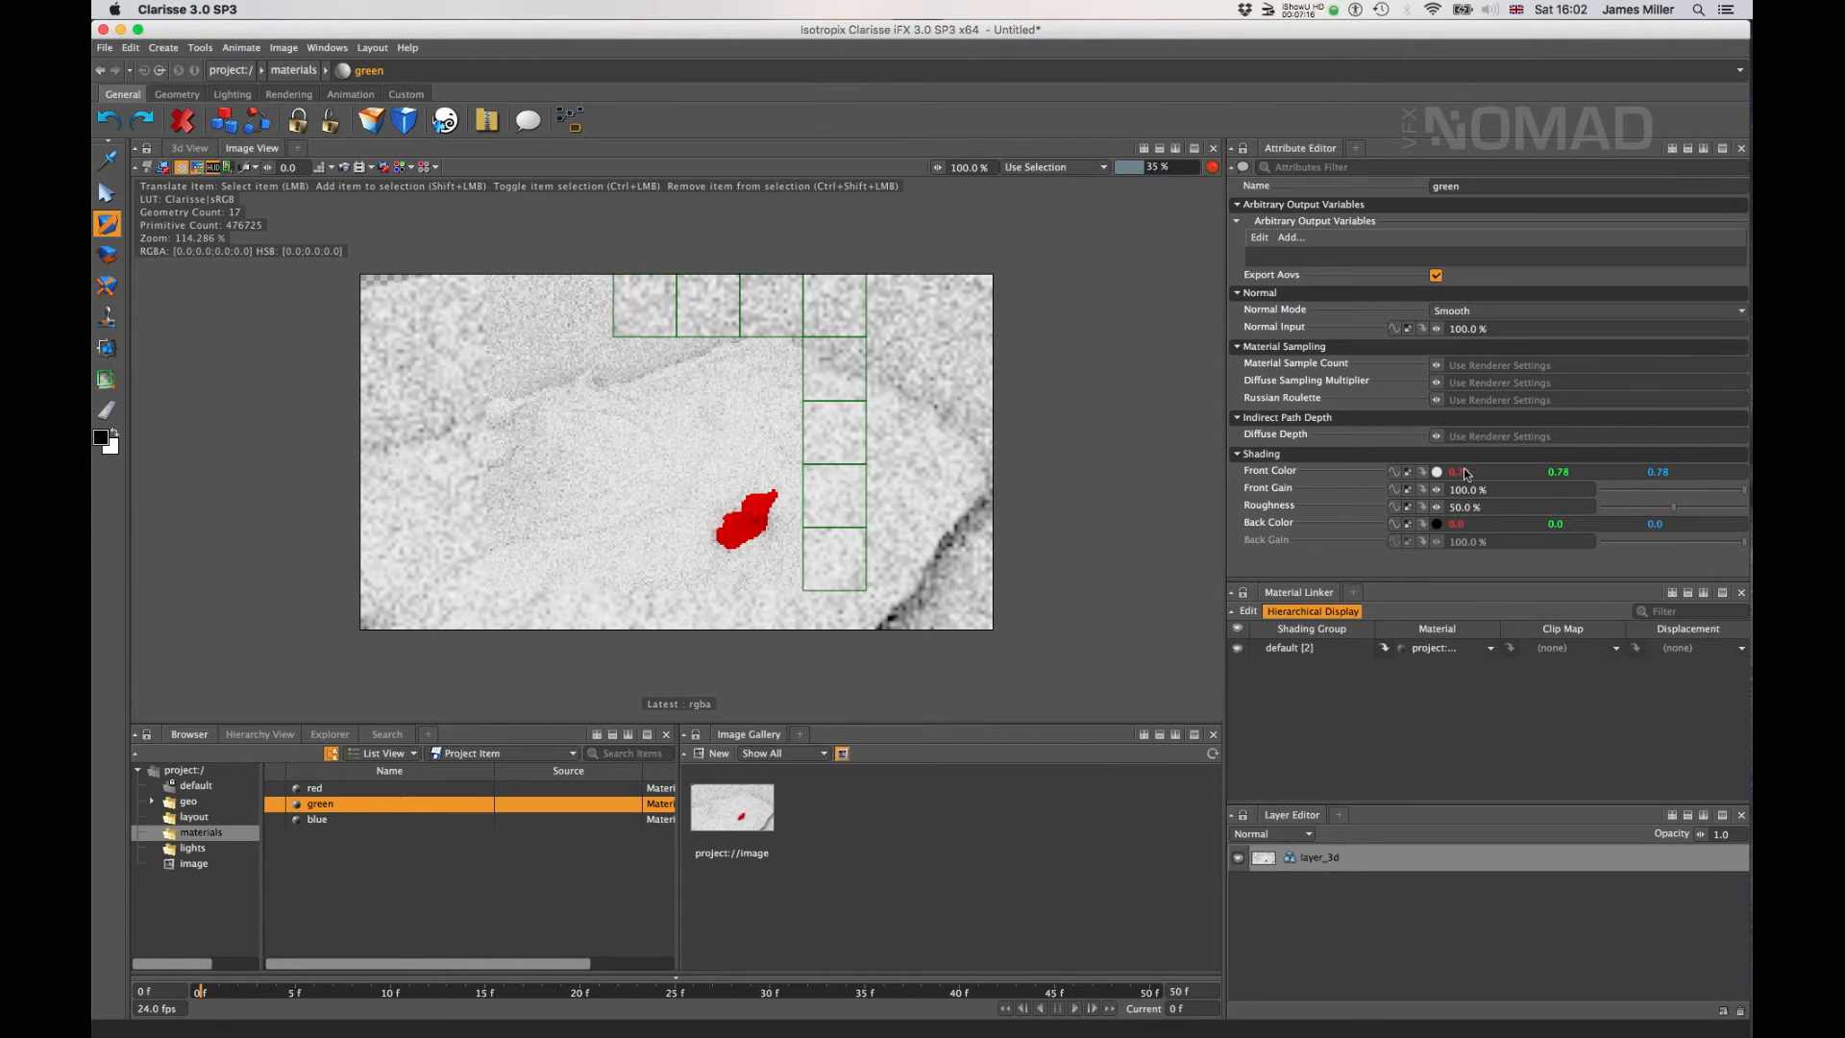
pyautogui.click(1437, 472)
pyautogui.click(767, 470)
pyautogui.moveTo(763, 395); pyautogui.dragTo(755, 377)
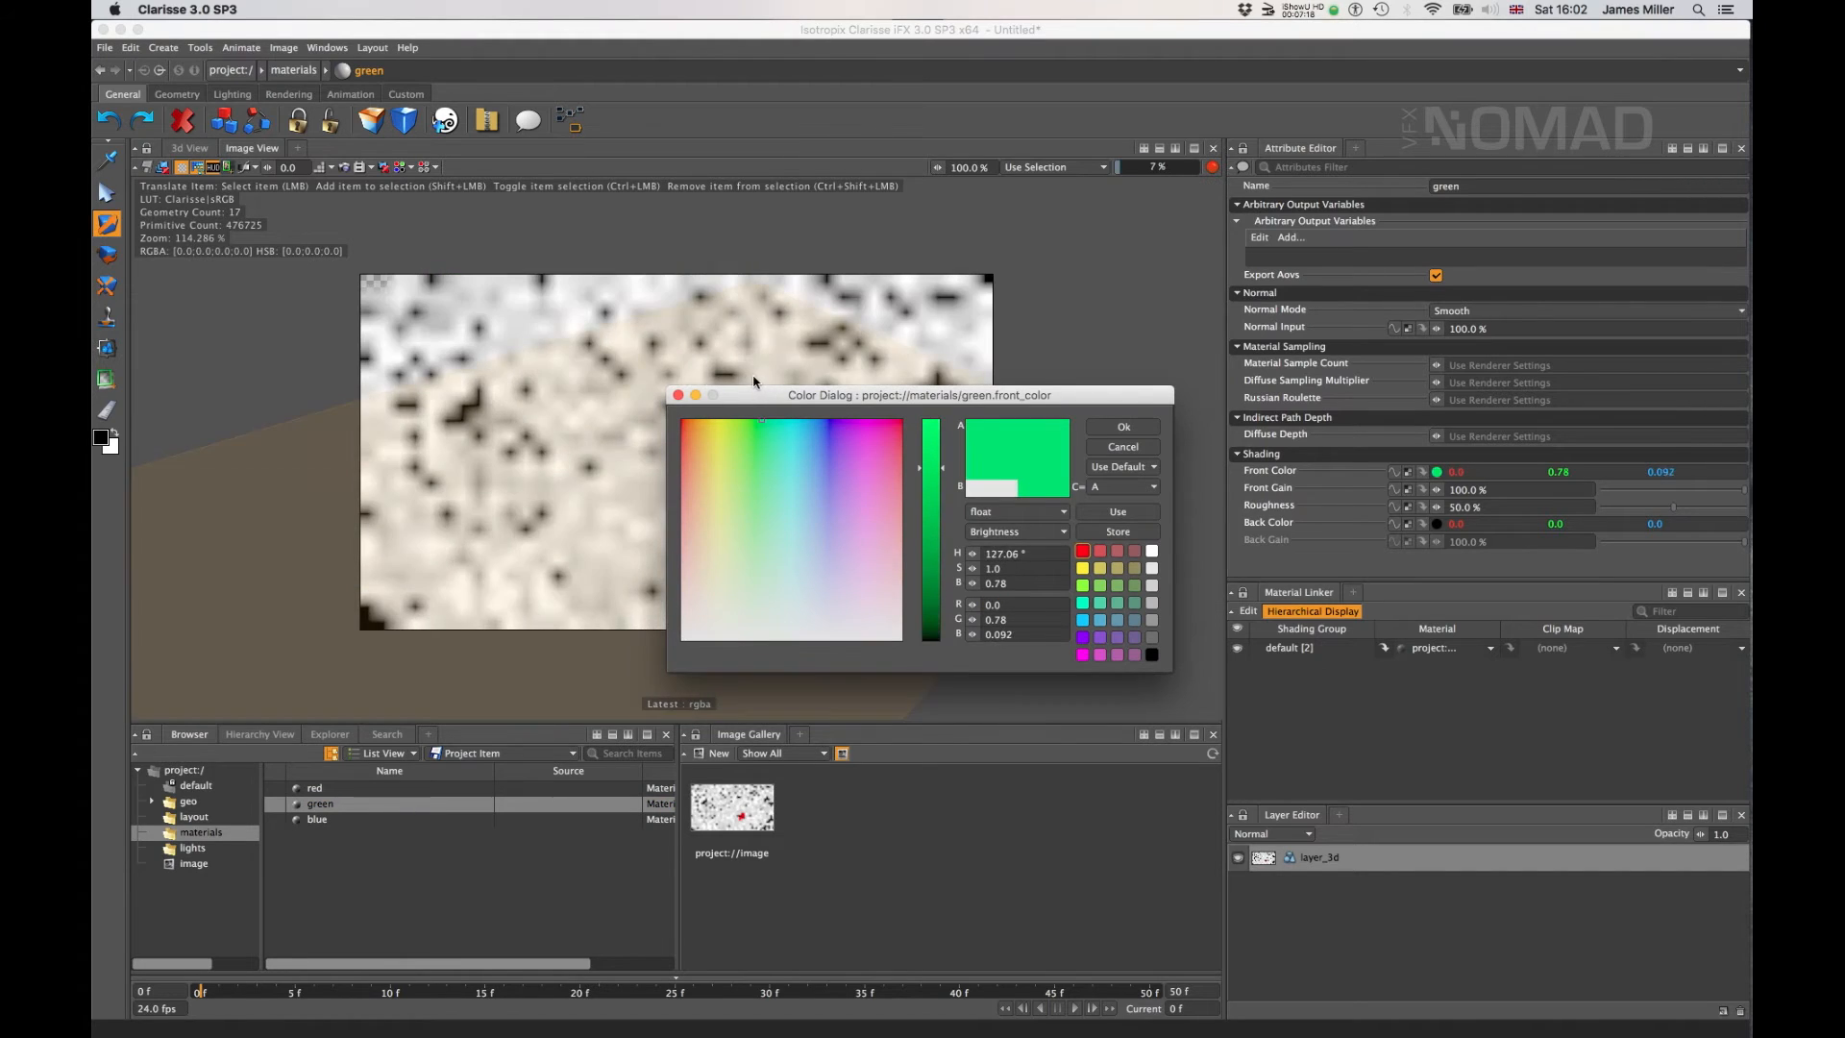
pyautogui.click(1123, 427)
# - Set the front color of the blue material to a saturated blue with RGB values 0.037, 0.0, 0.78
pyautogui.click(320, 804)
pyautogui.click(317, 819)
pyautogui.click(1436, 472)
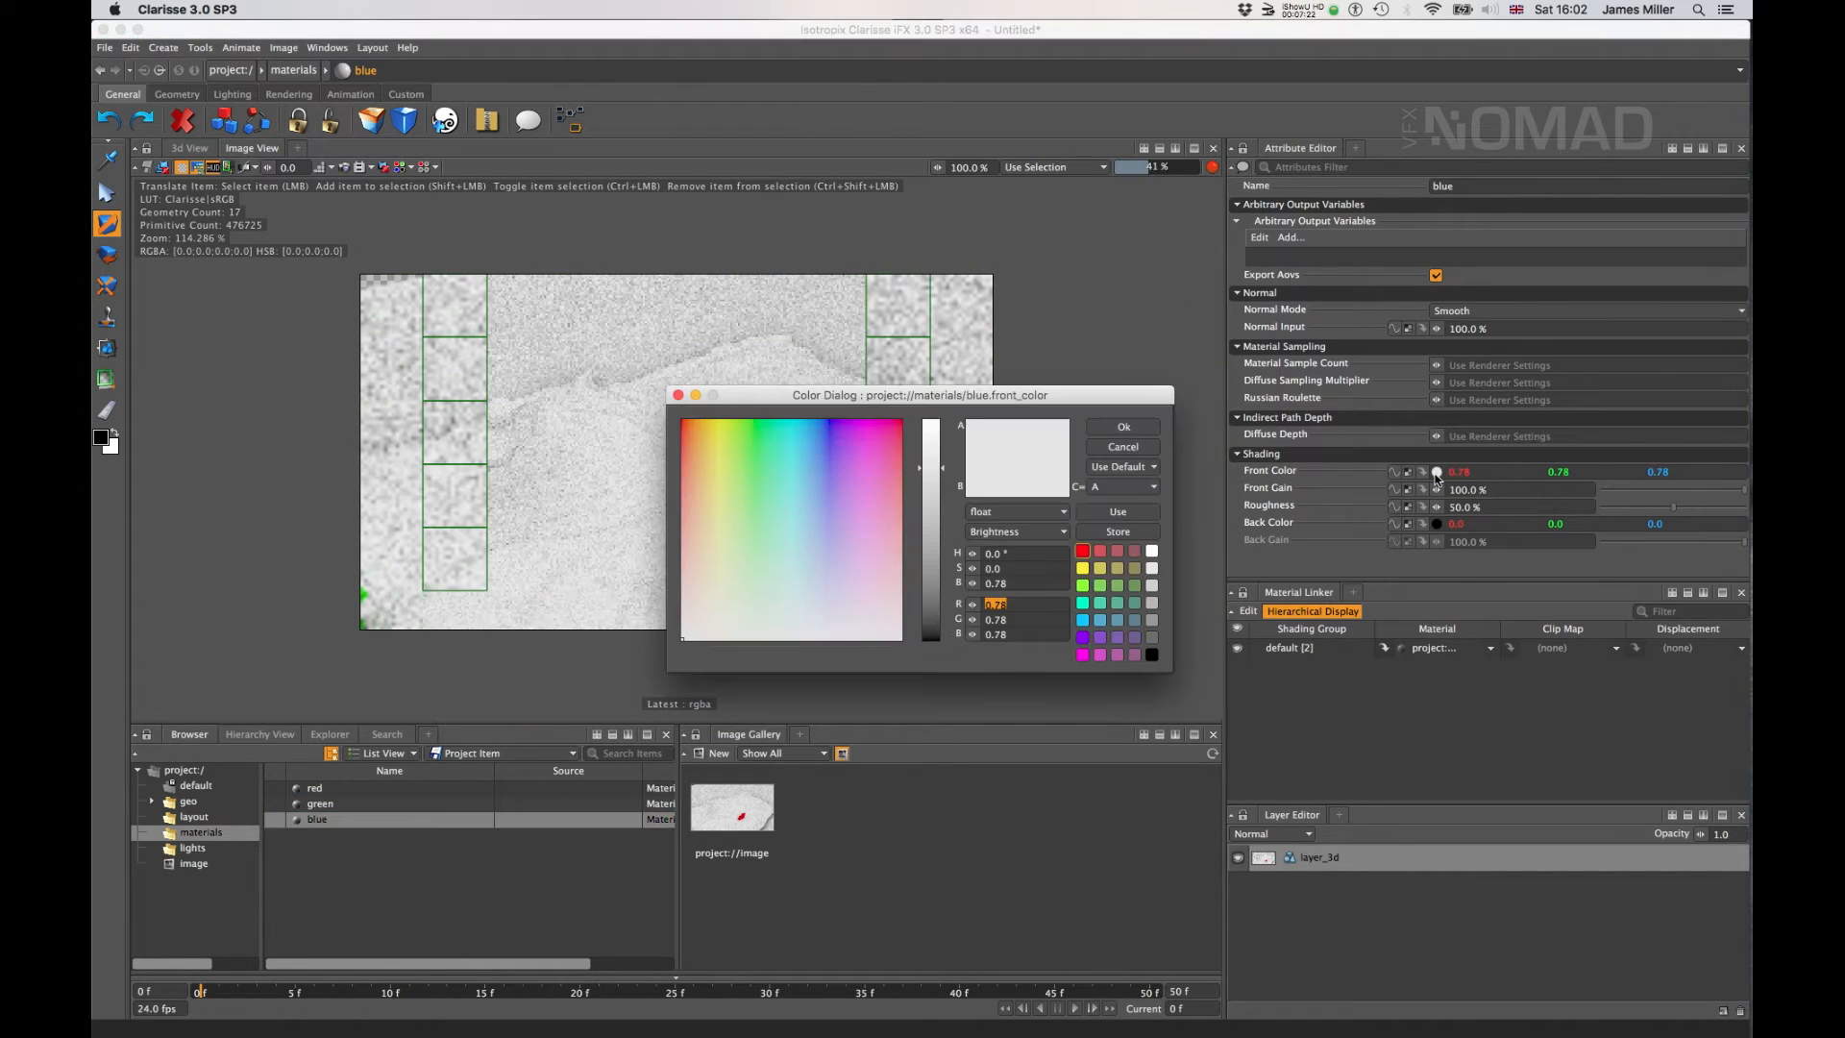
pyautogui.moveTo(828, 451); pyautogui.dragTo(833, 402)
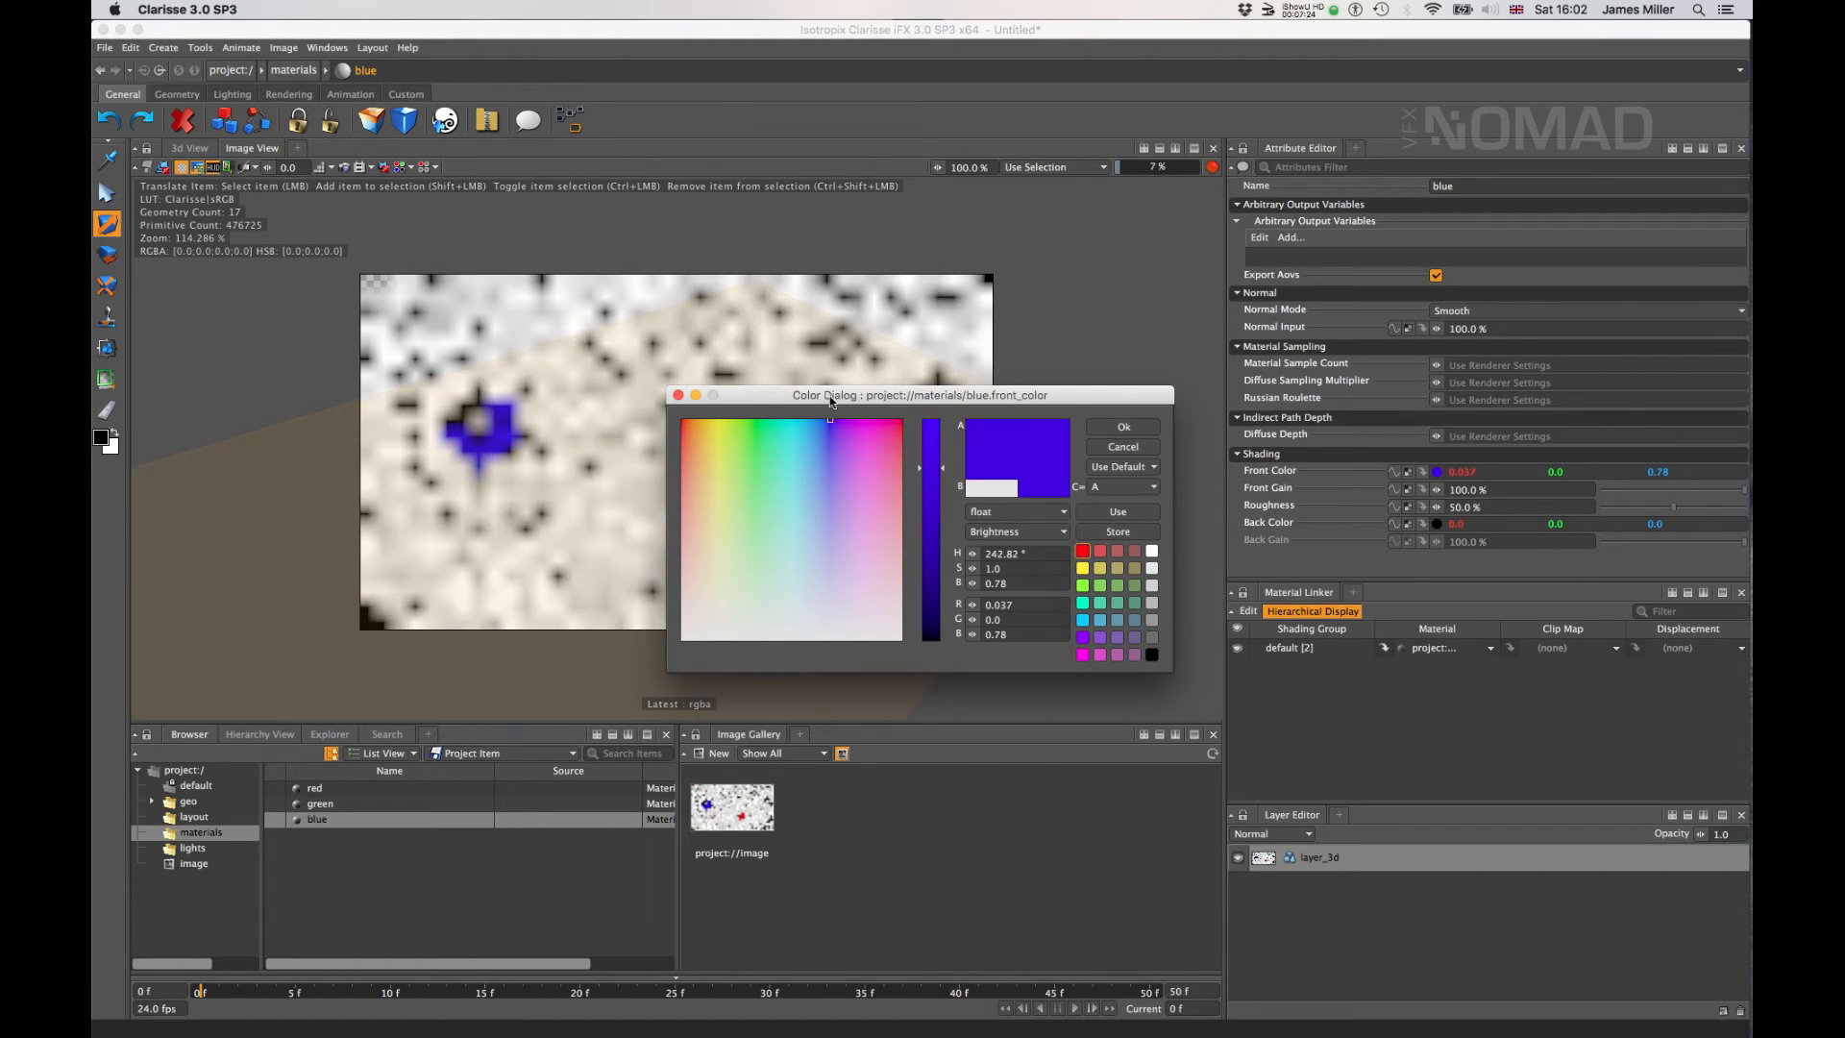
pyautogui.click(1124, 427)
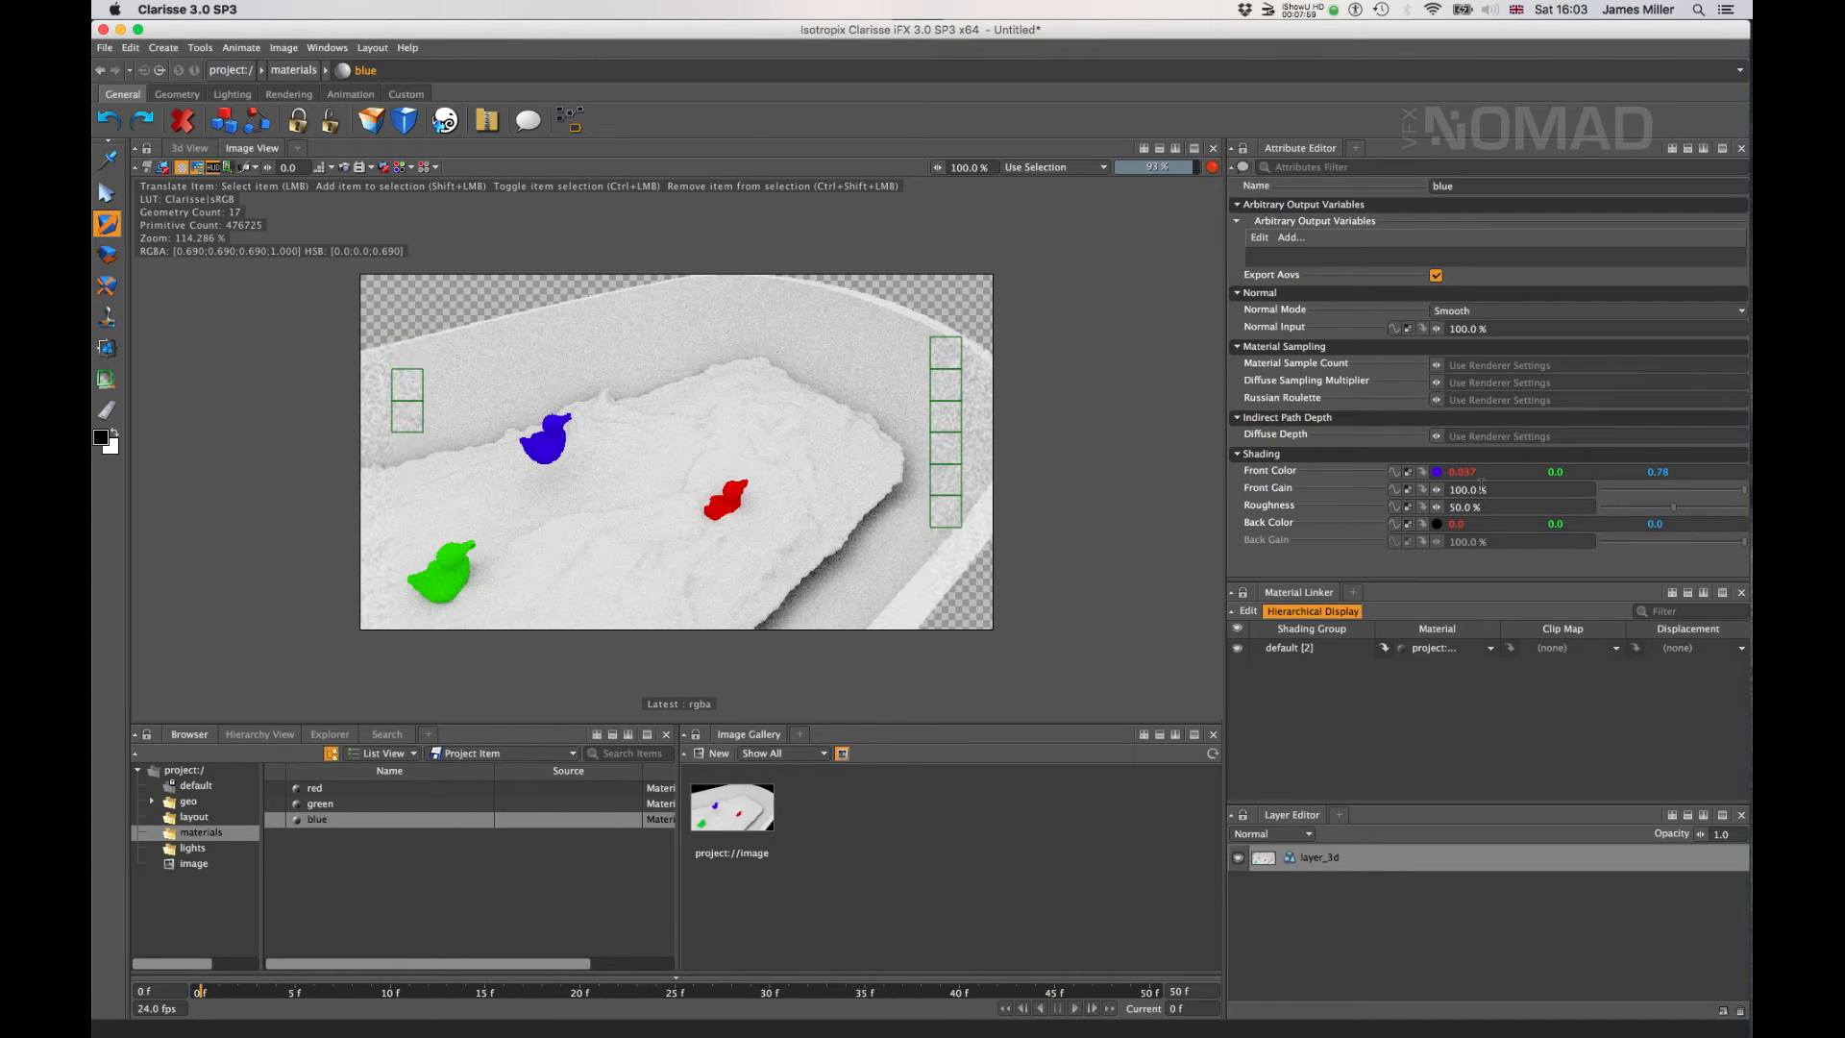
# - Add a Shading Layer Editor alongside the Image Gallery
pyautogui.click(239, 818)
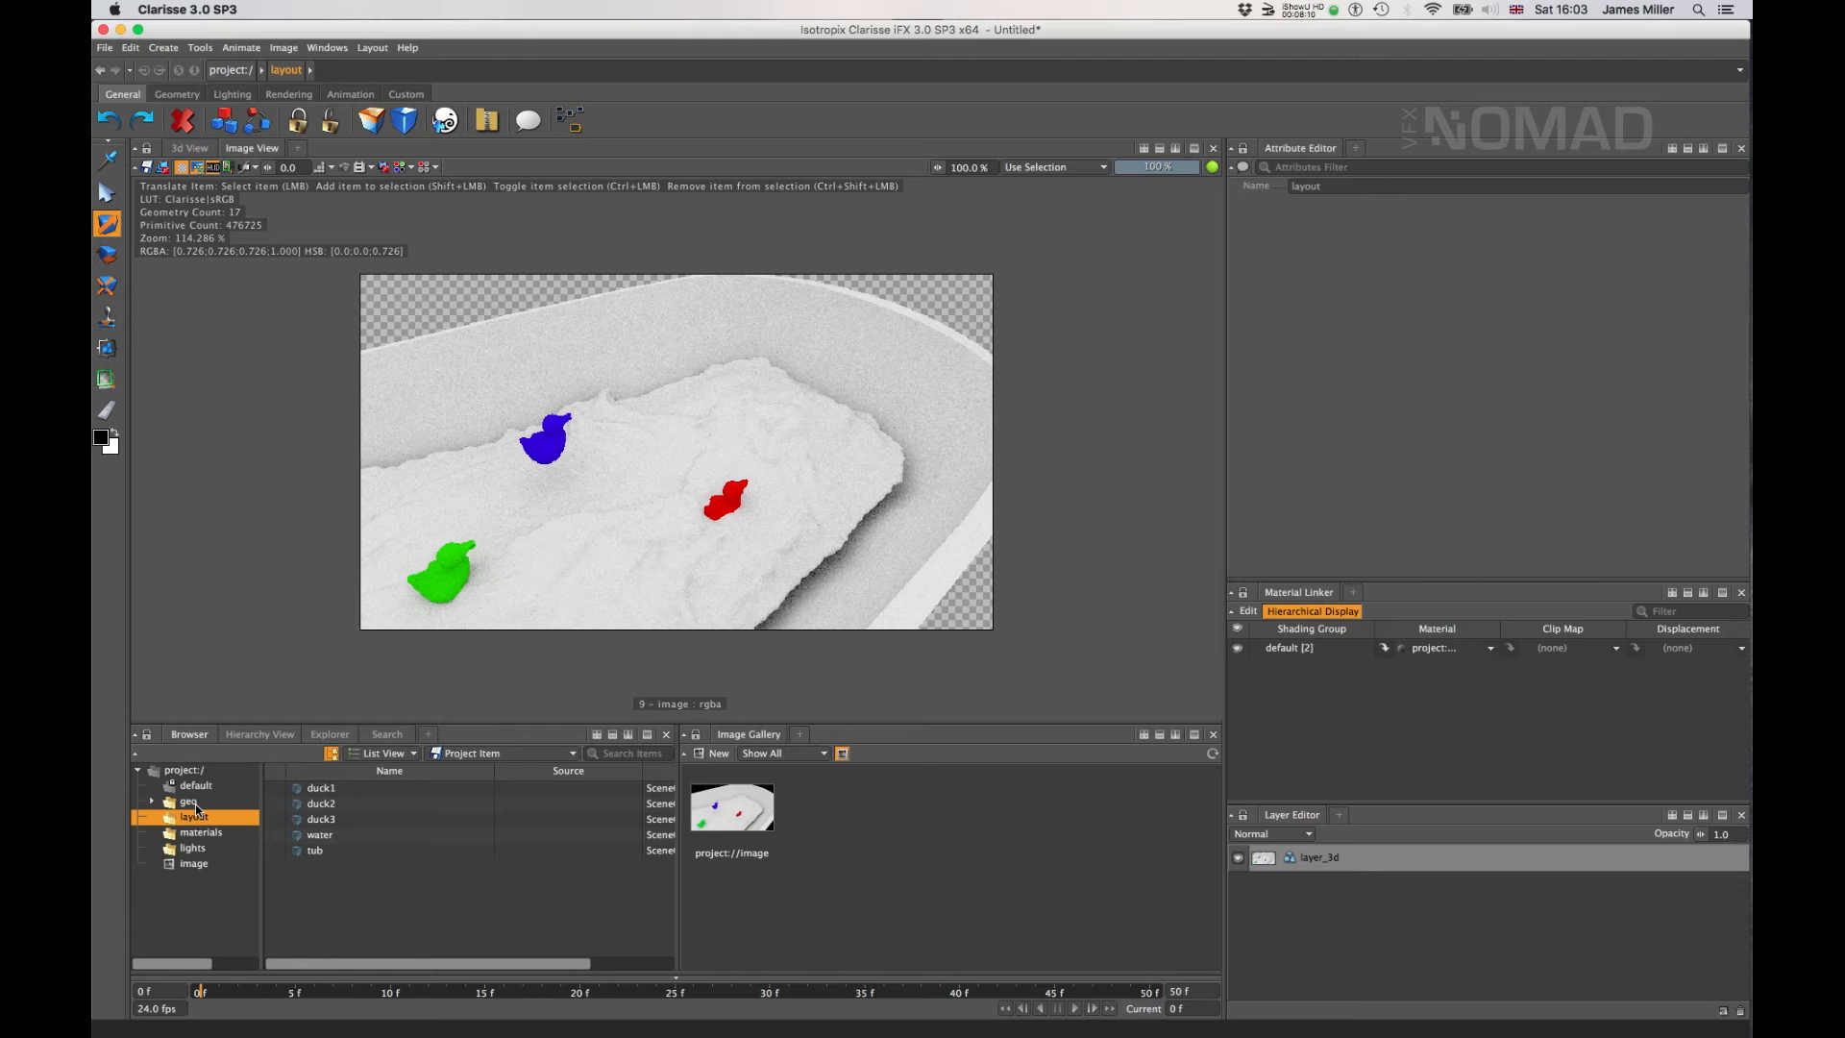
pyautogui.click(791, 738)
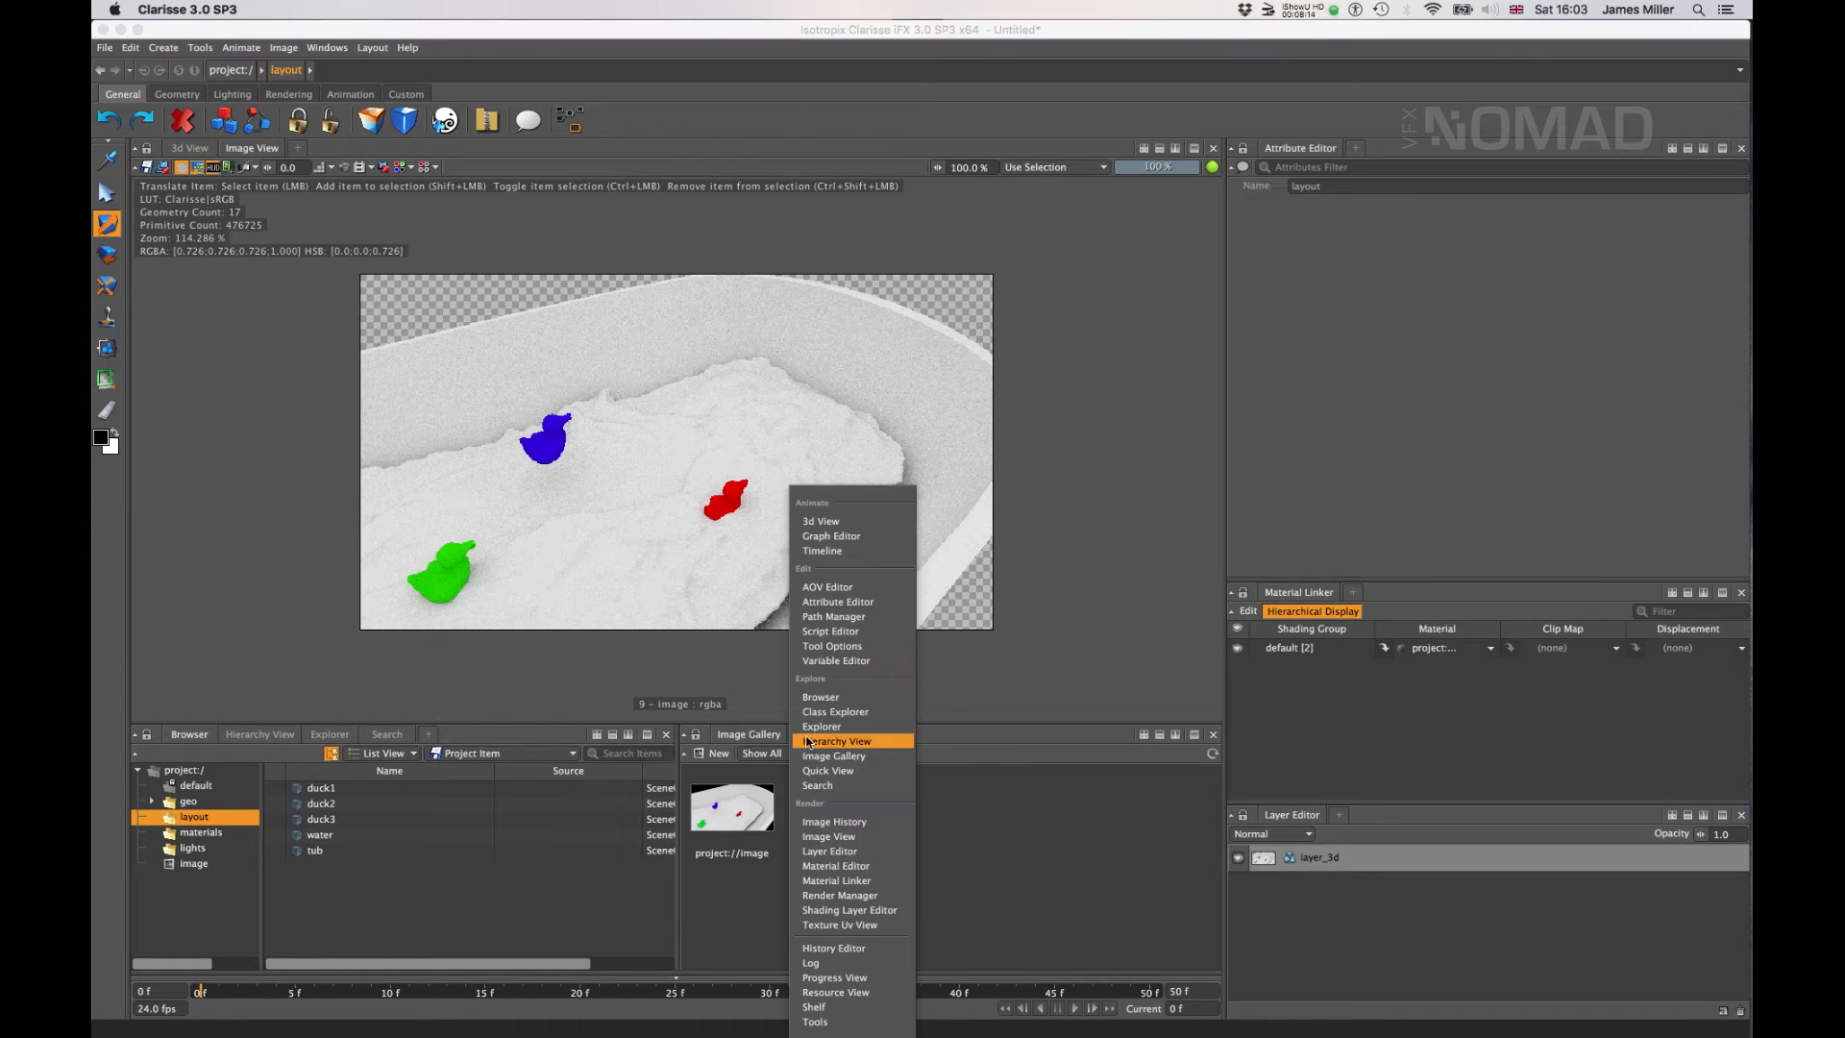
pyautogui.click(897, 914)
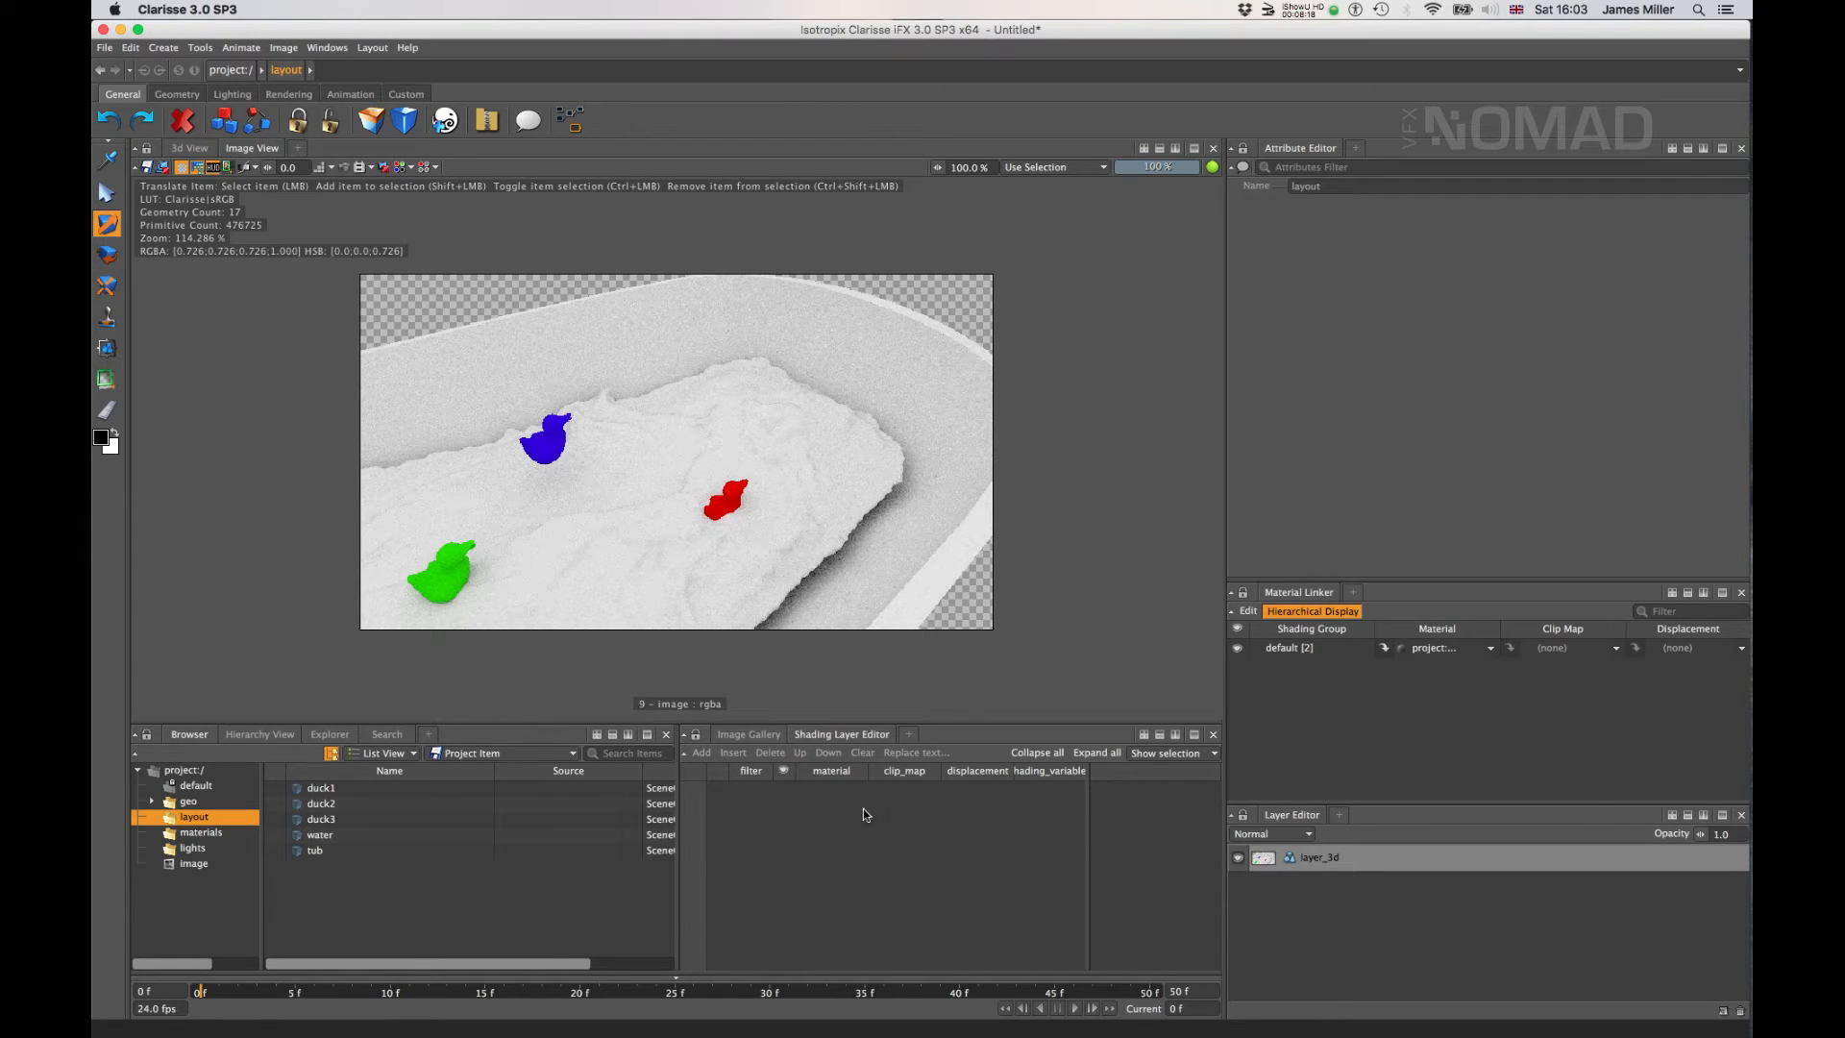
# - Create a new Shading Layer item in the project root context
pyautogui.click(183, 774)
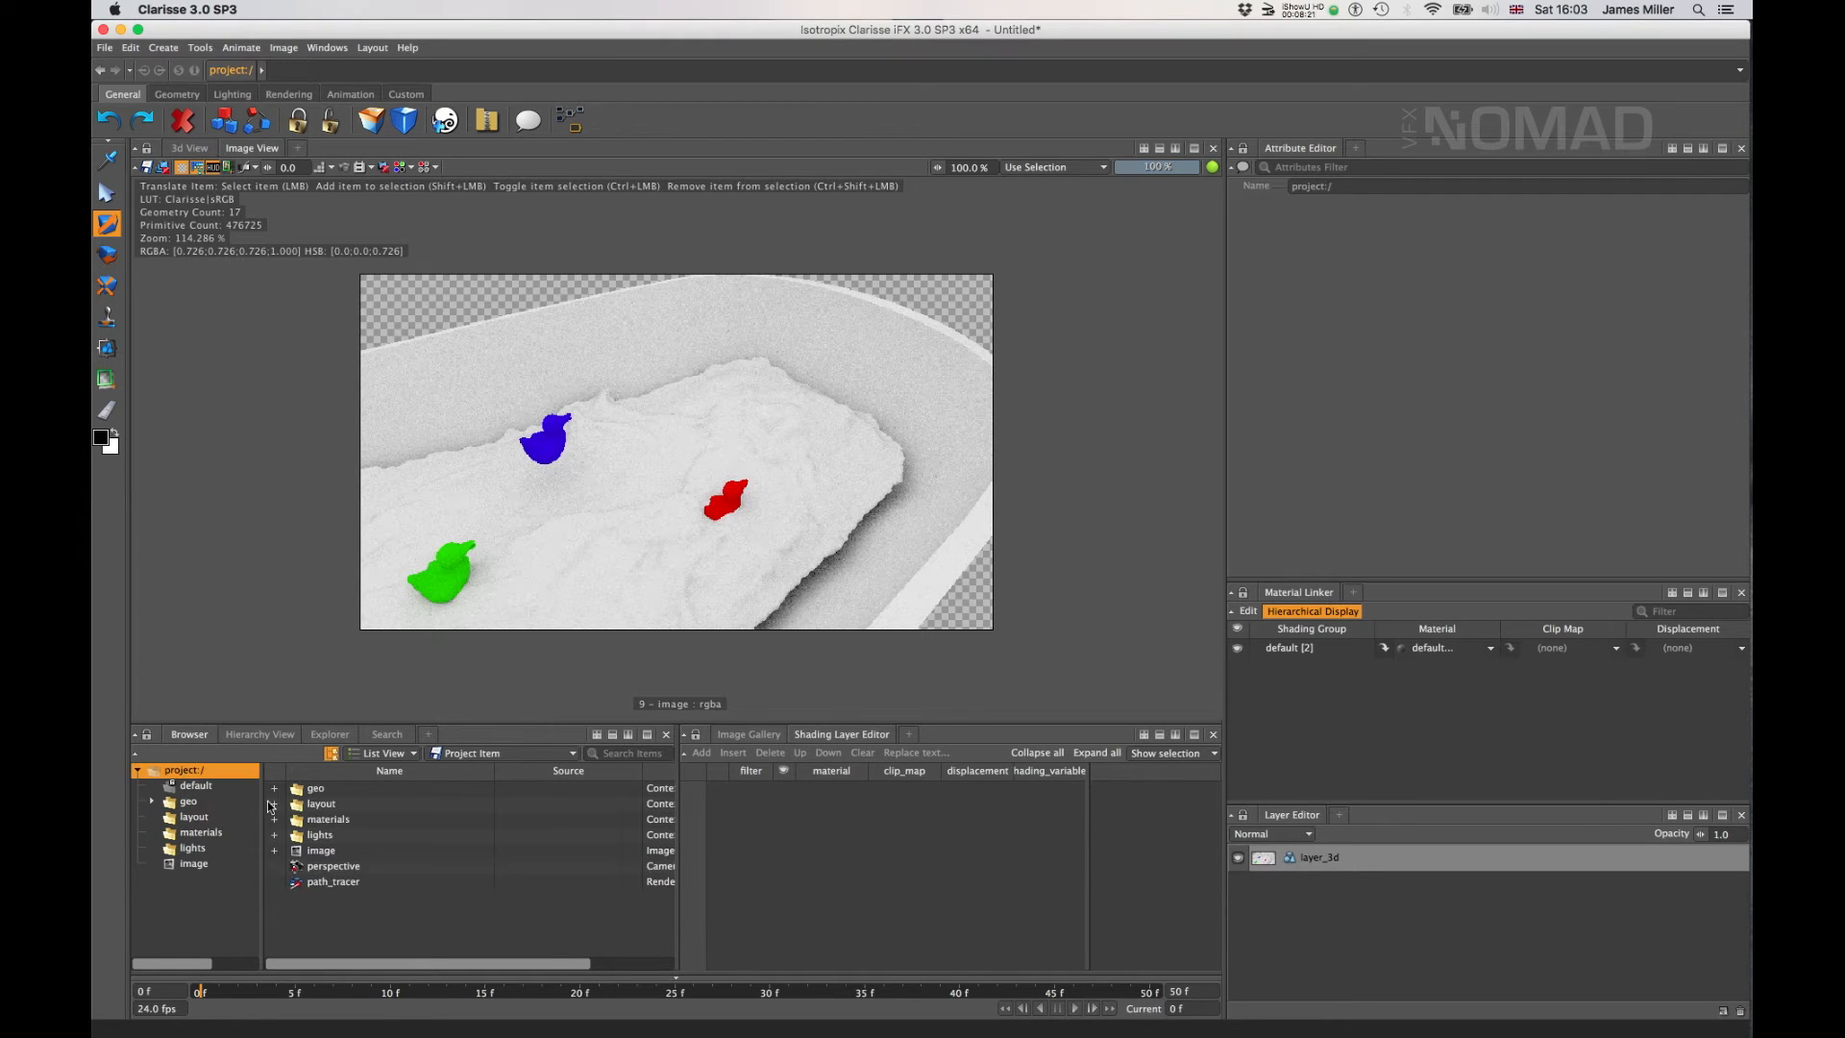
pyautogui.rightClick(317, 920)
pyautogui.moveTo(437, 692)
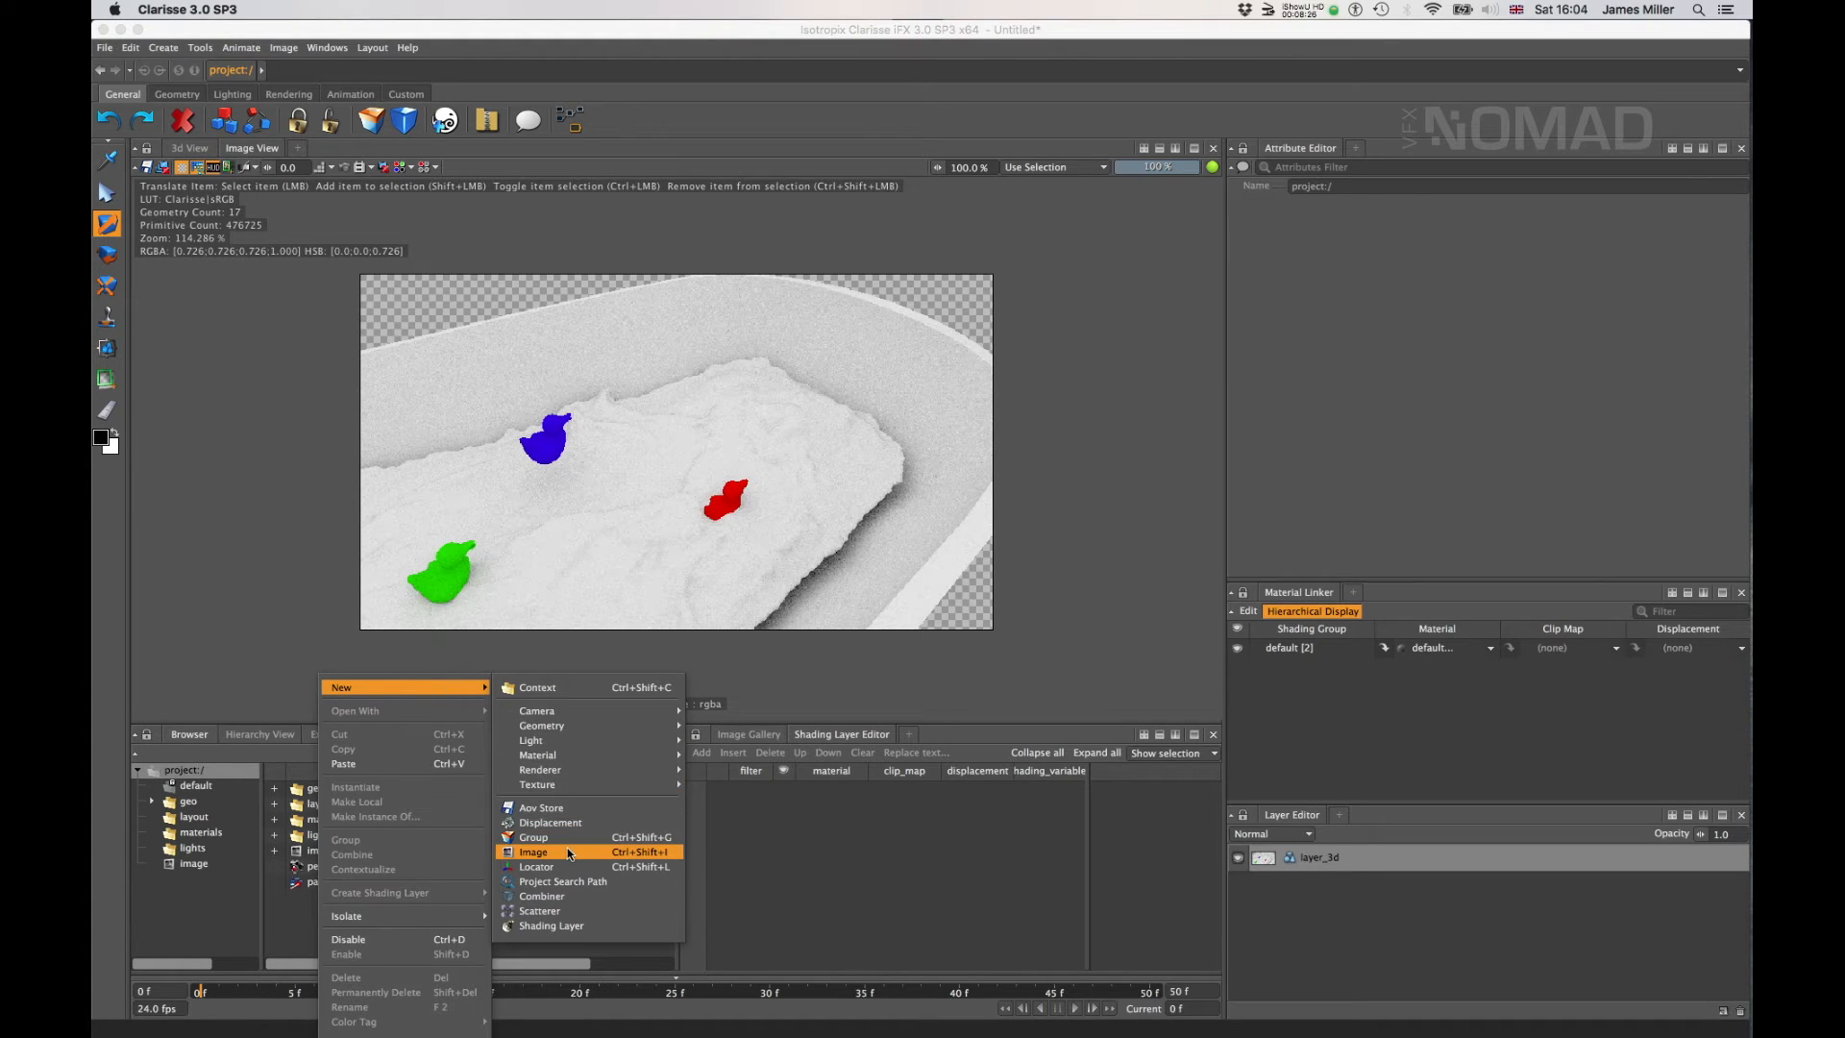
pyautogui.click(553, 925)
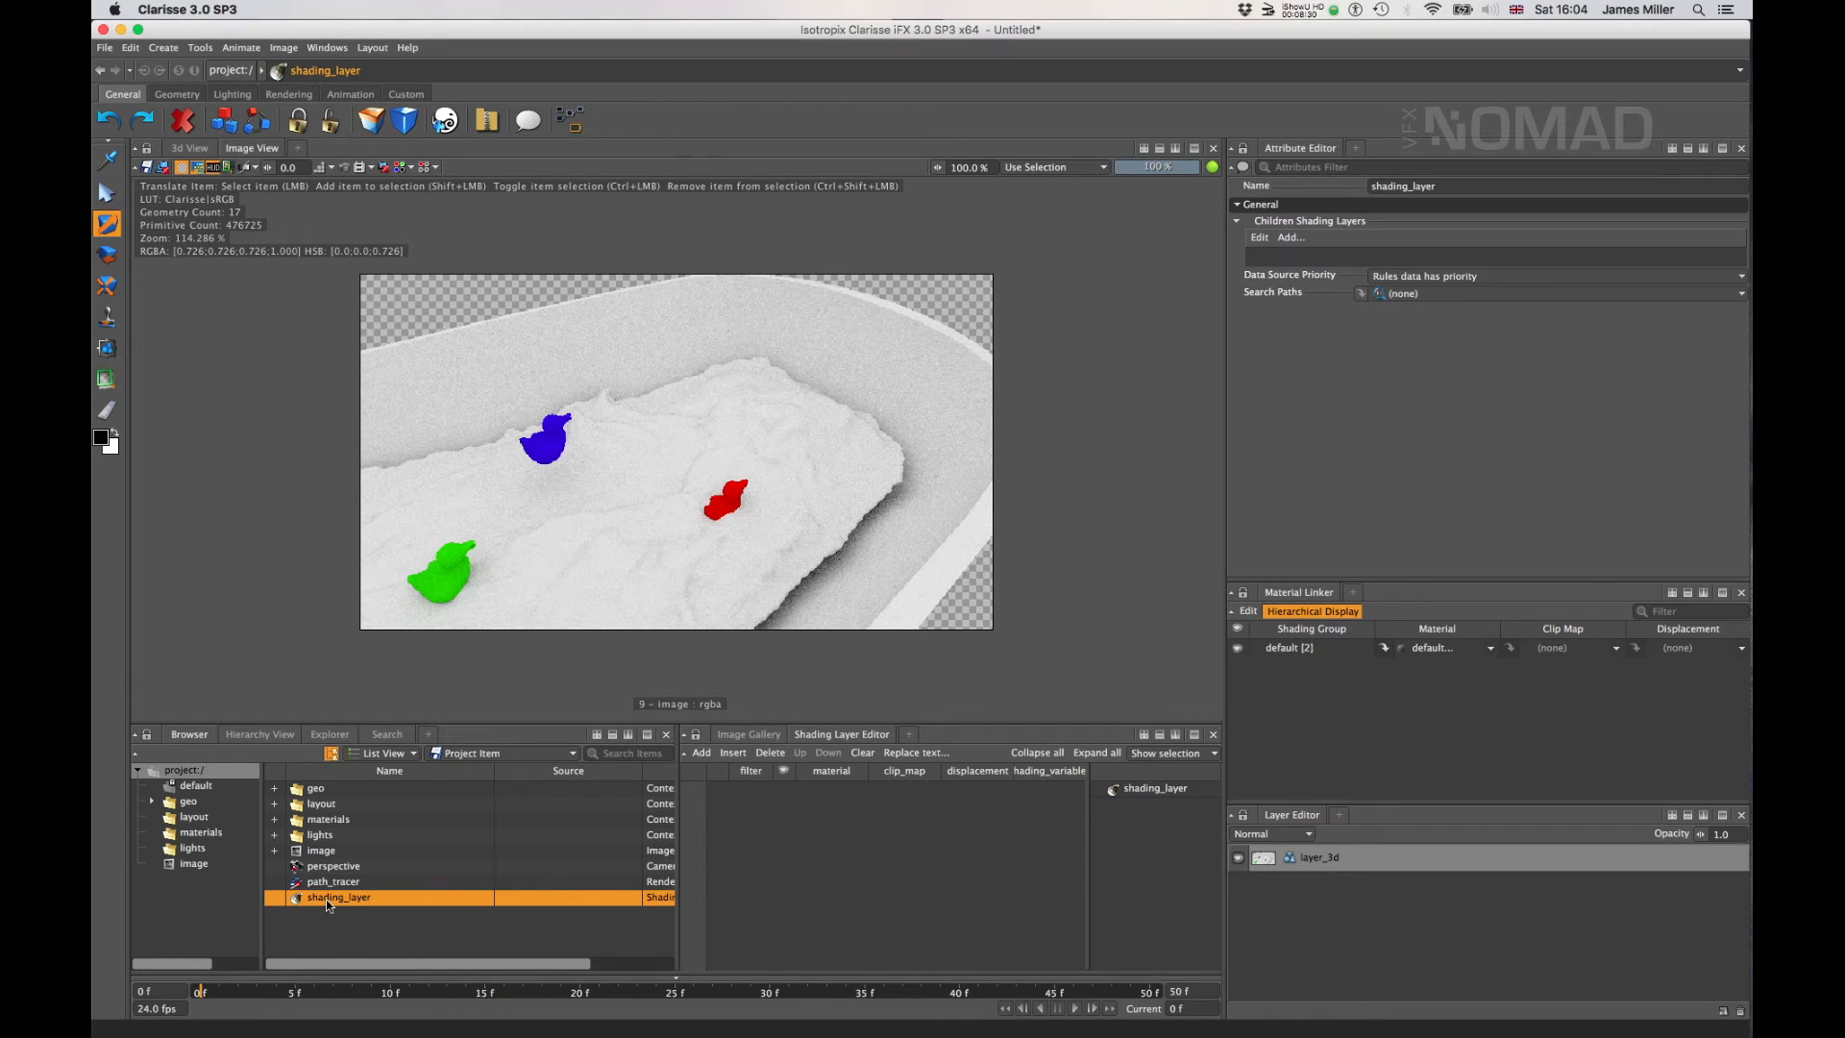
# - Assign shading_layer as the Shading Layer of the image's layer_3d
pyautogui.click(1376, 864)
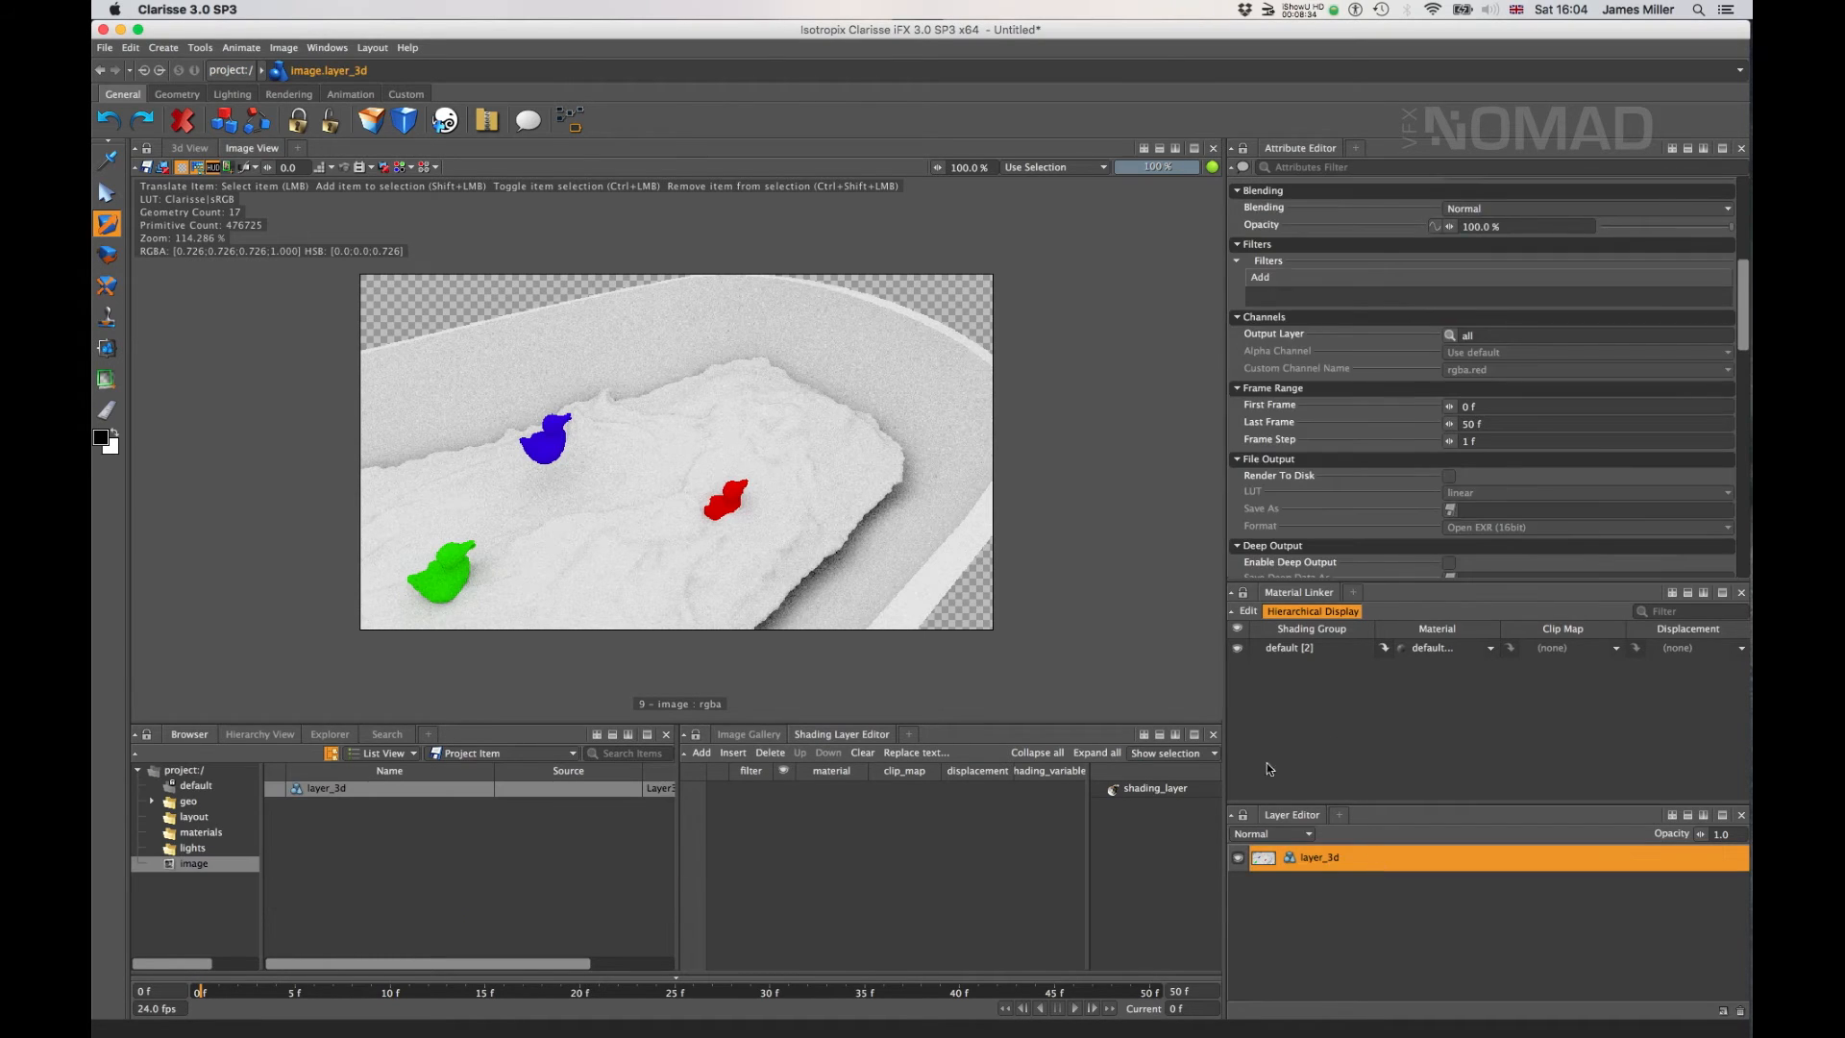
pyautogui.scroll(-8, 1290, 494)
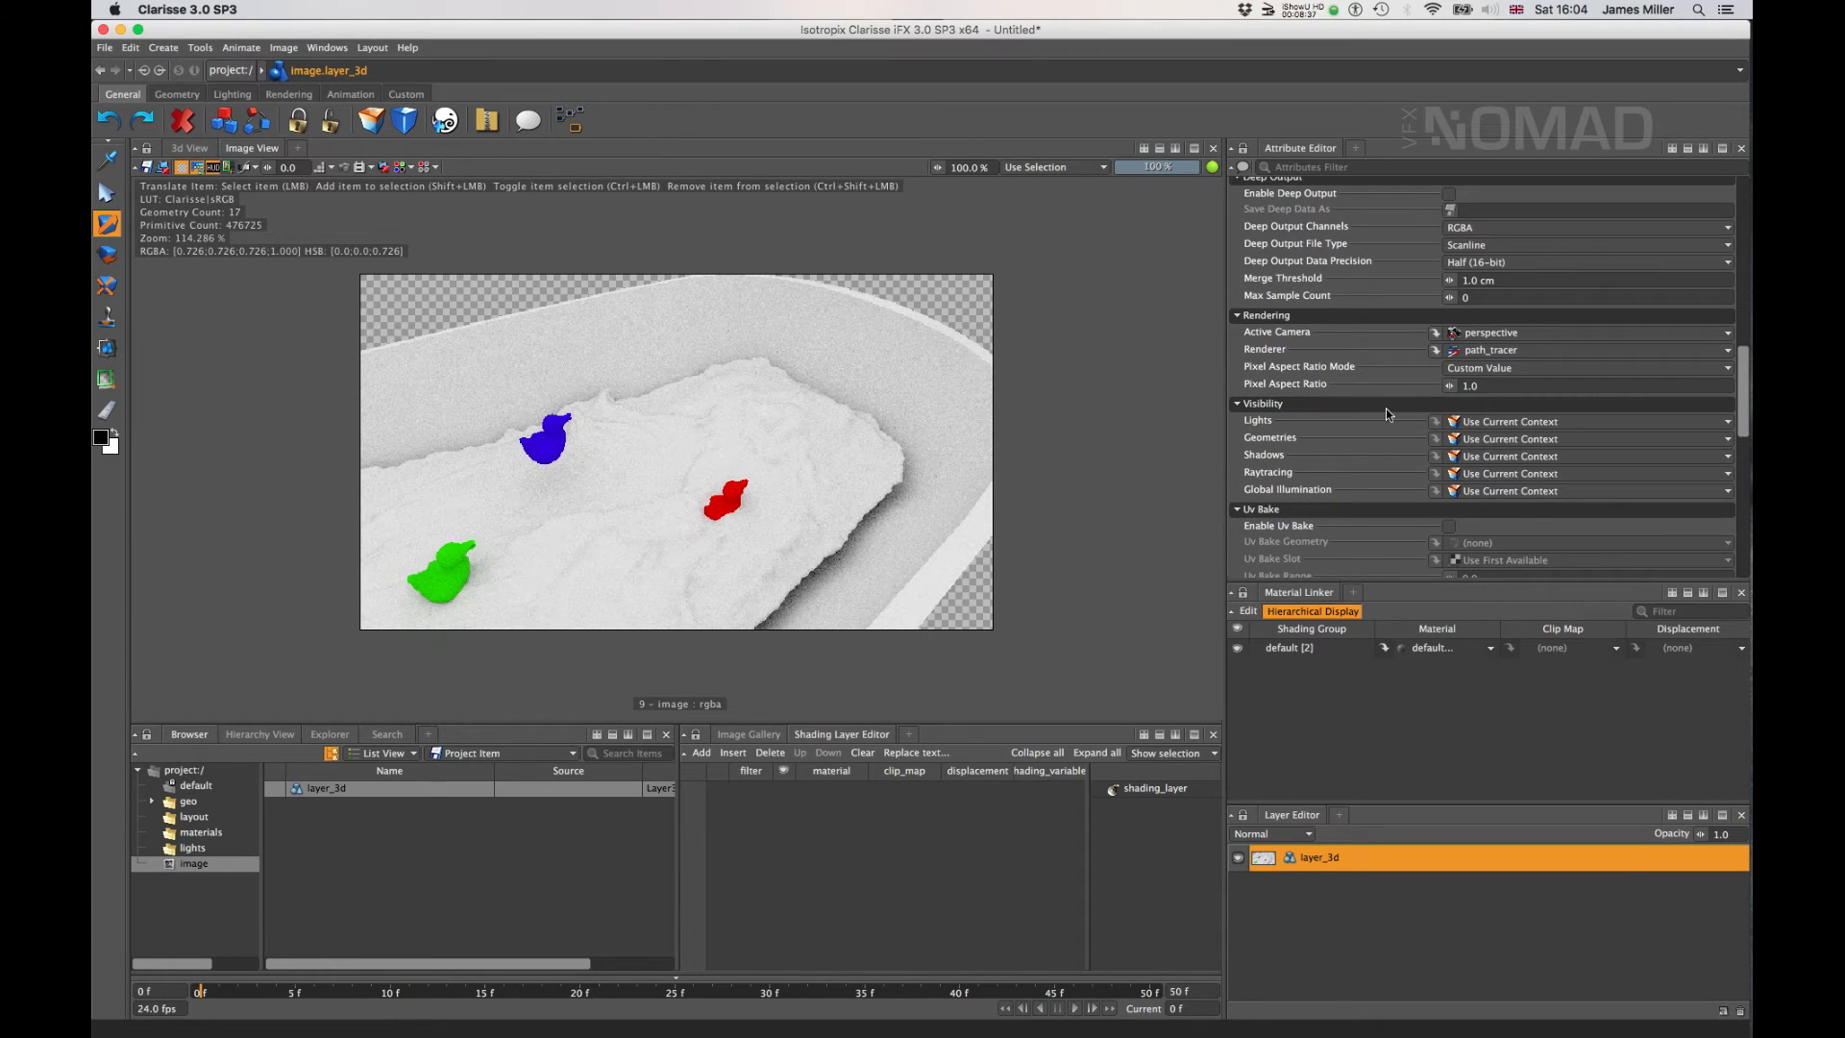
pyautogui.scroll(-8, 1385, 414)
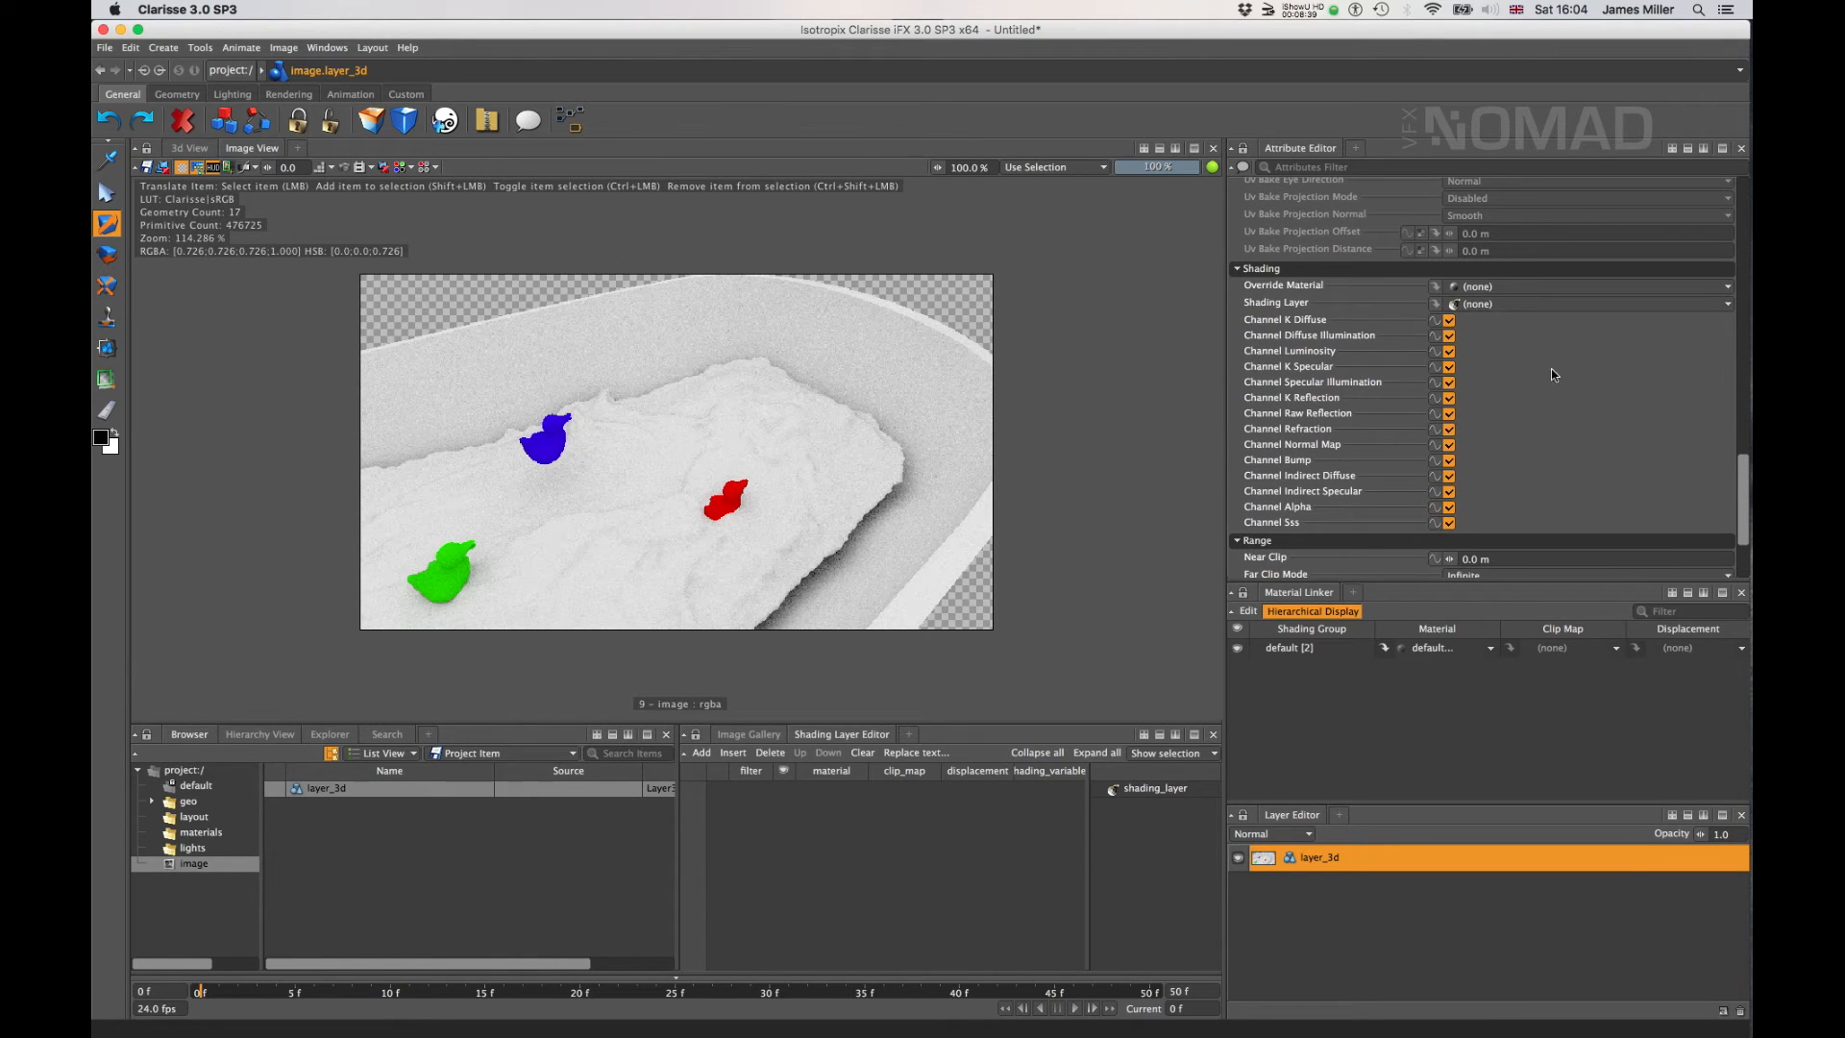
pyautogui.click(1501, 303)
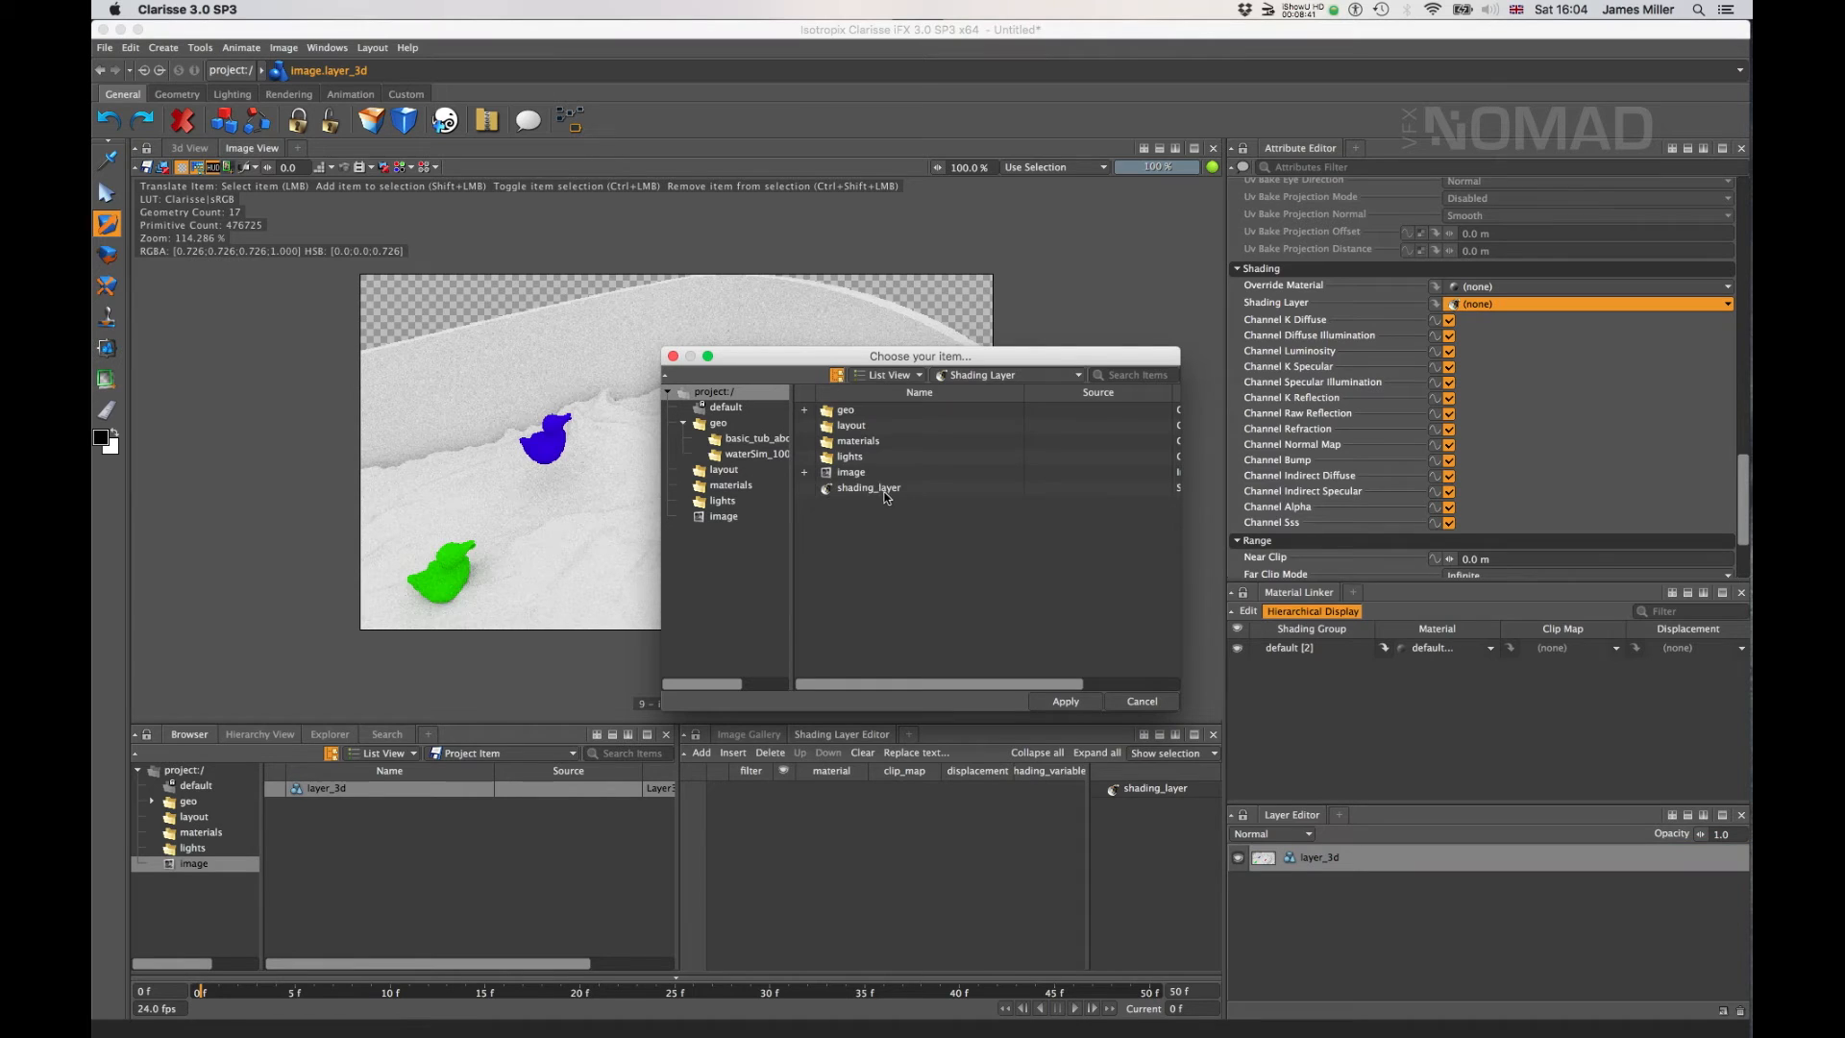
pyautogui.click(886, 492)
pyautogui.click(1066, 701)
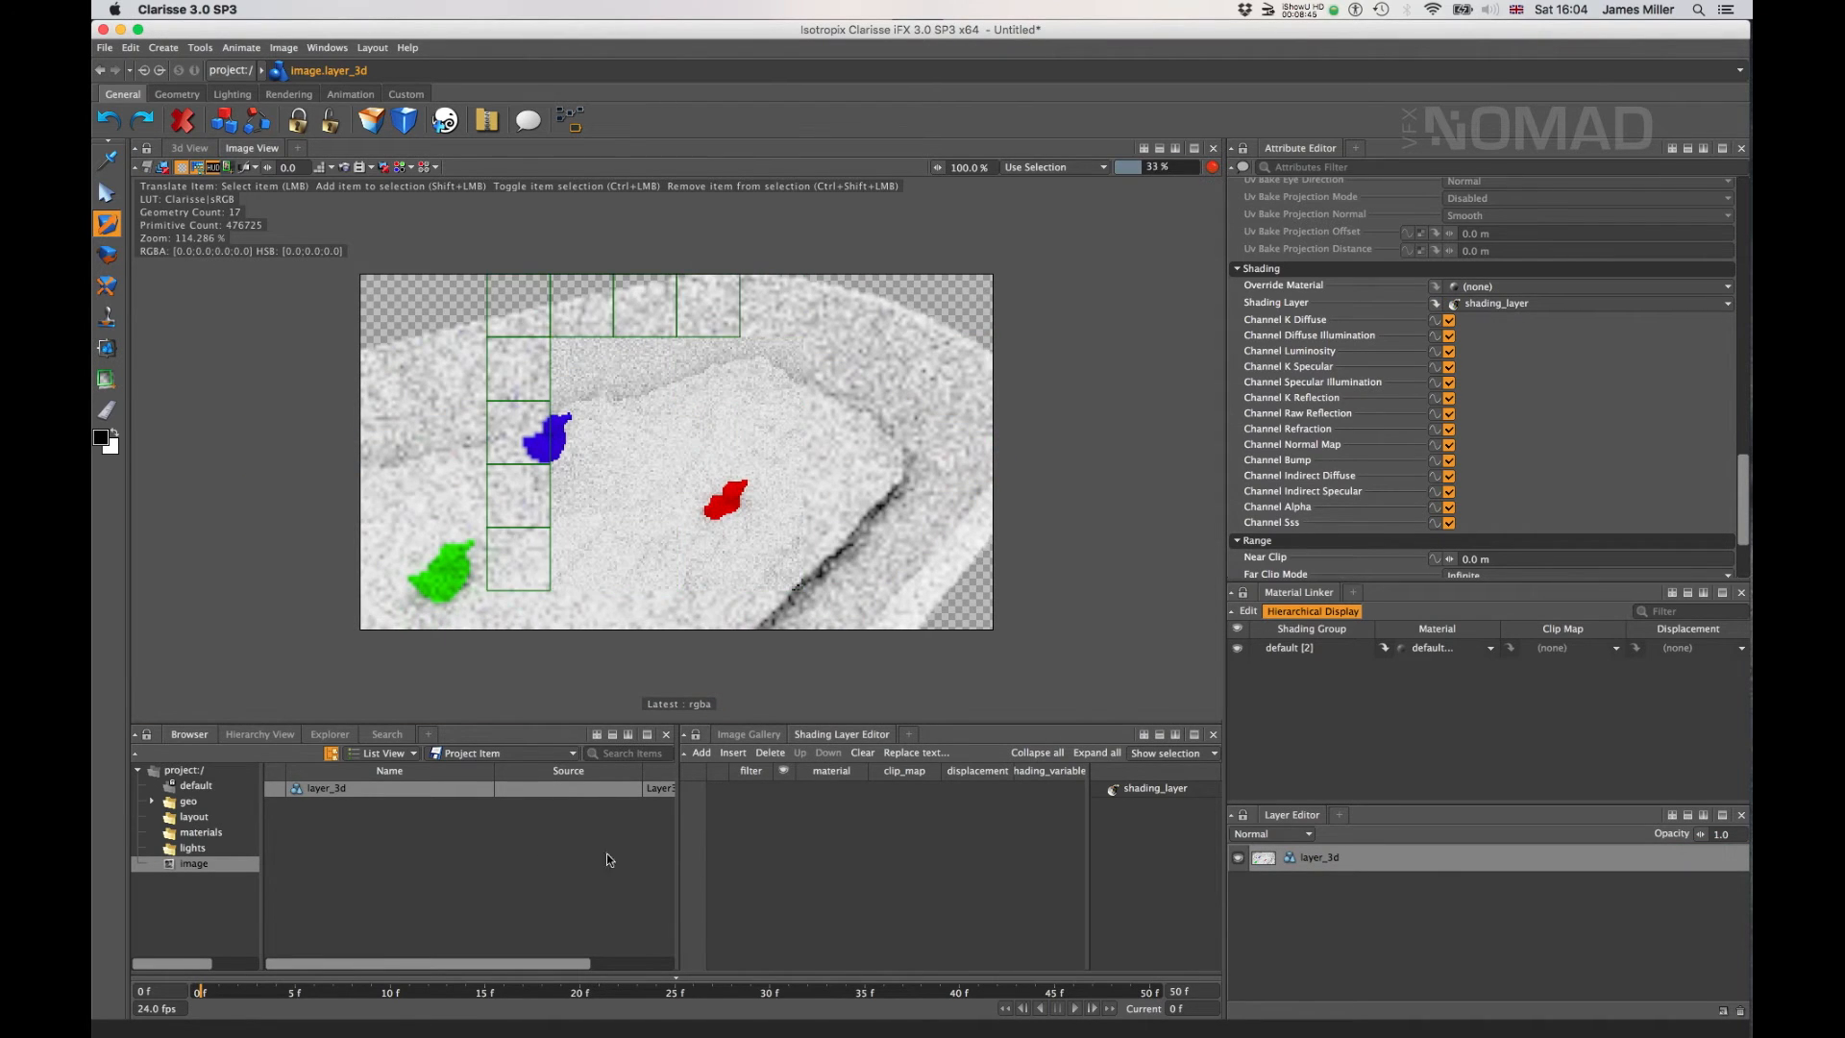
# - Add a rule with the filter * to the shading layer in the project root
pyautogui.click(184, 770)
pyautogui.click(338, 896)
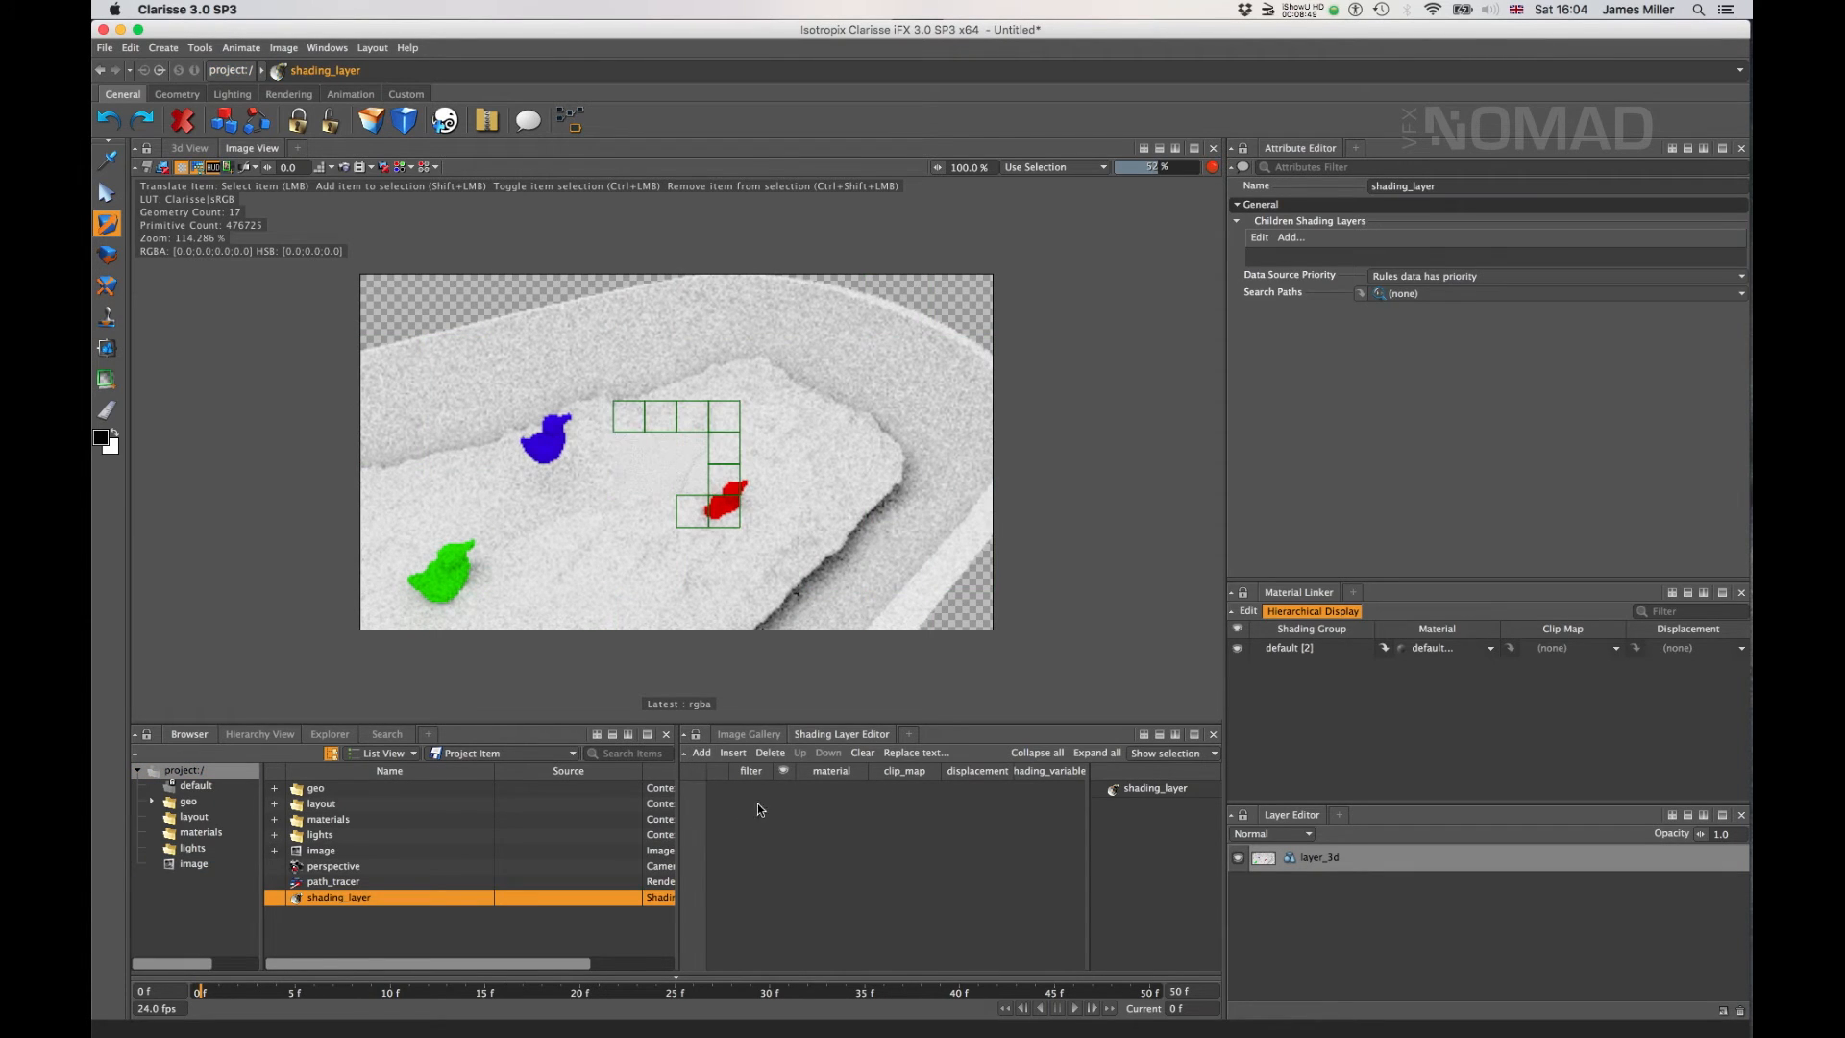
pyautogui.click(700, 753)
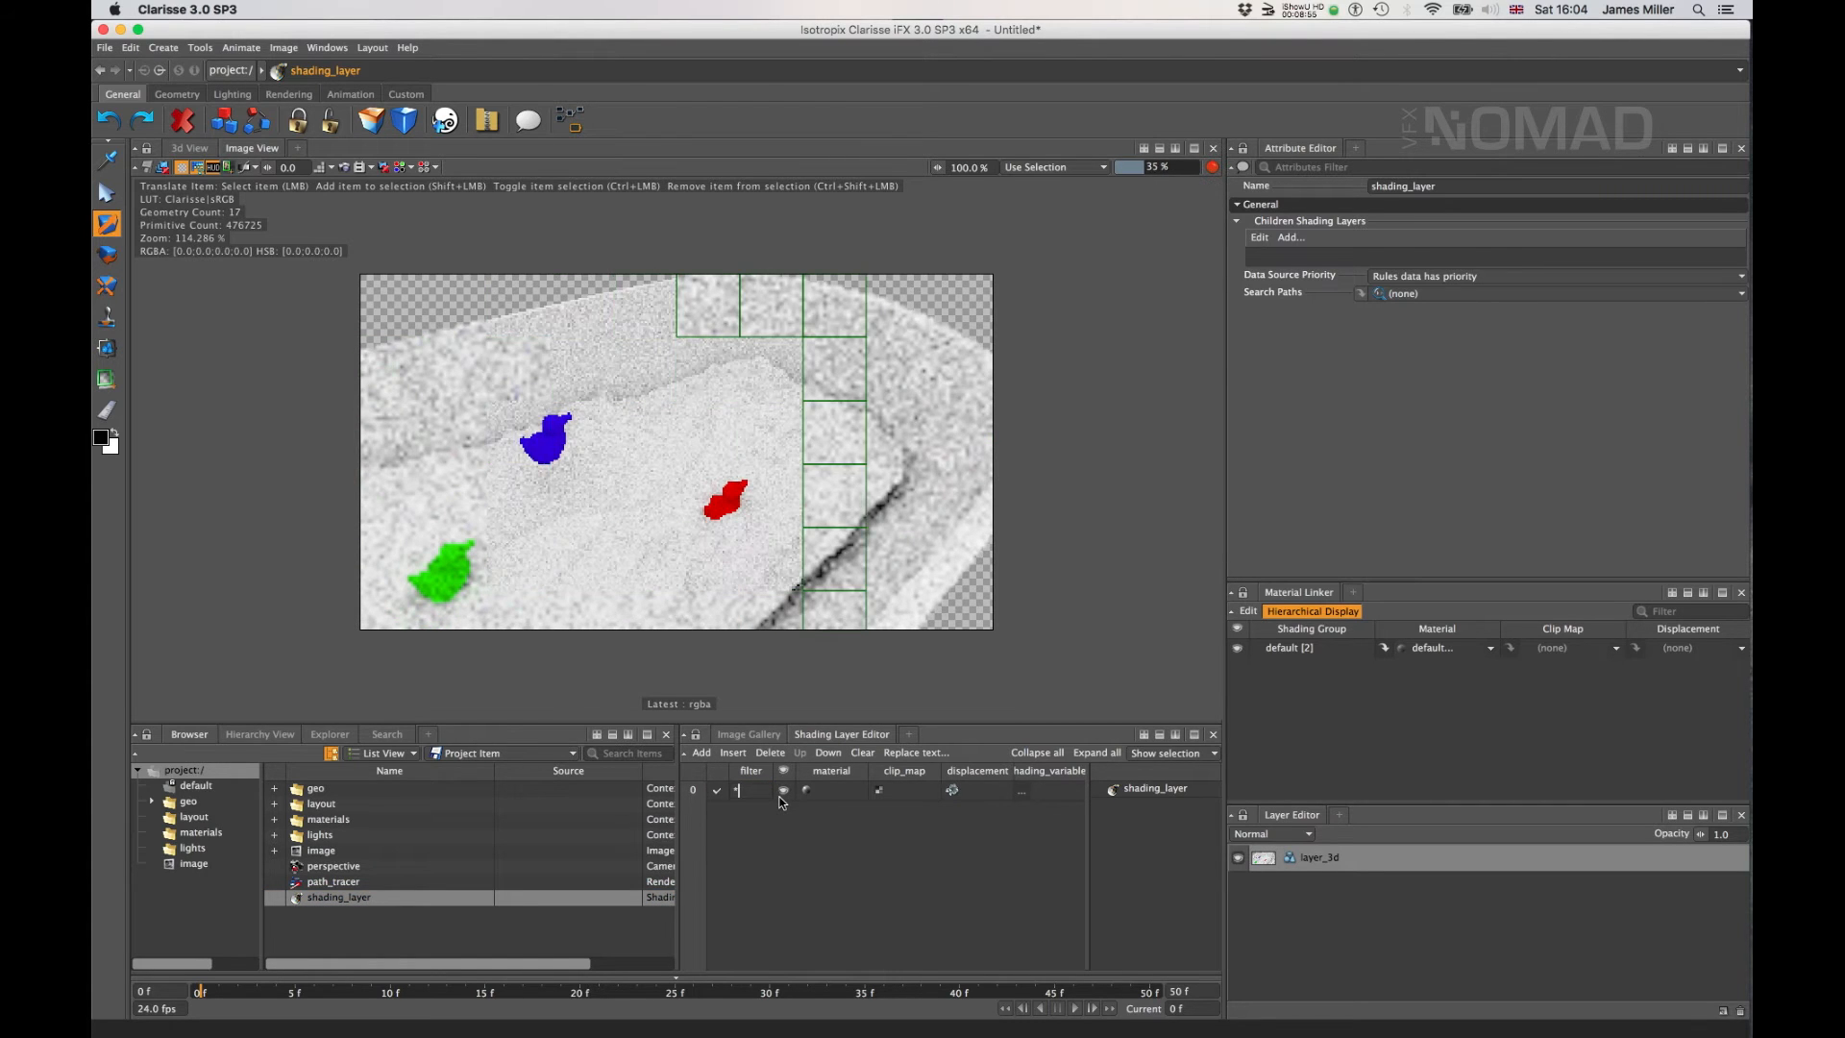
pyautogui.write('*')
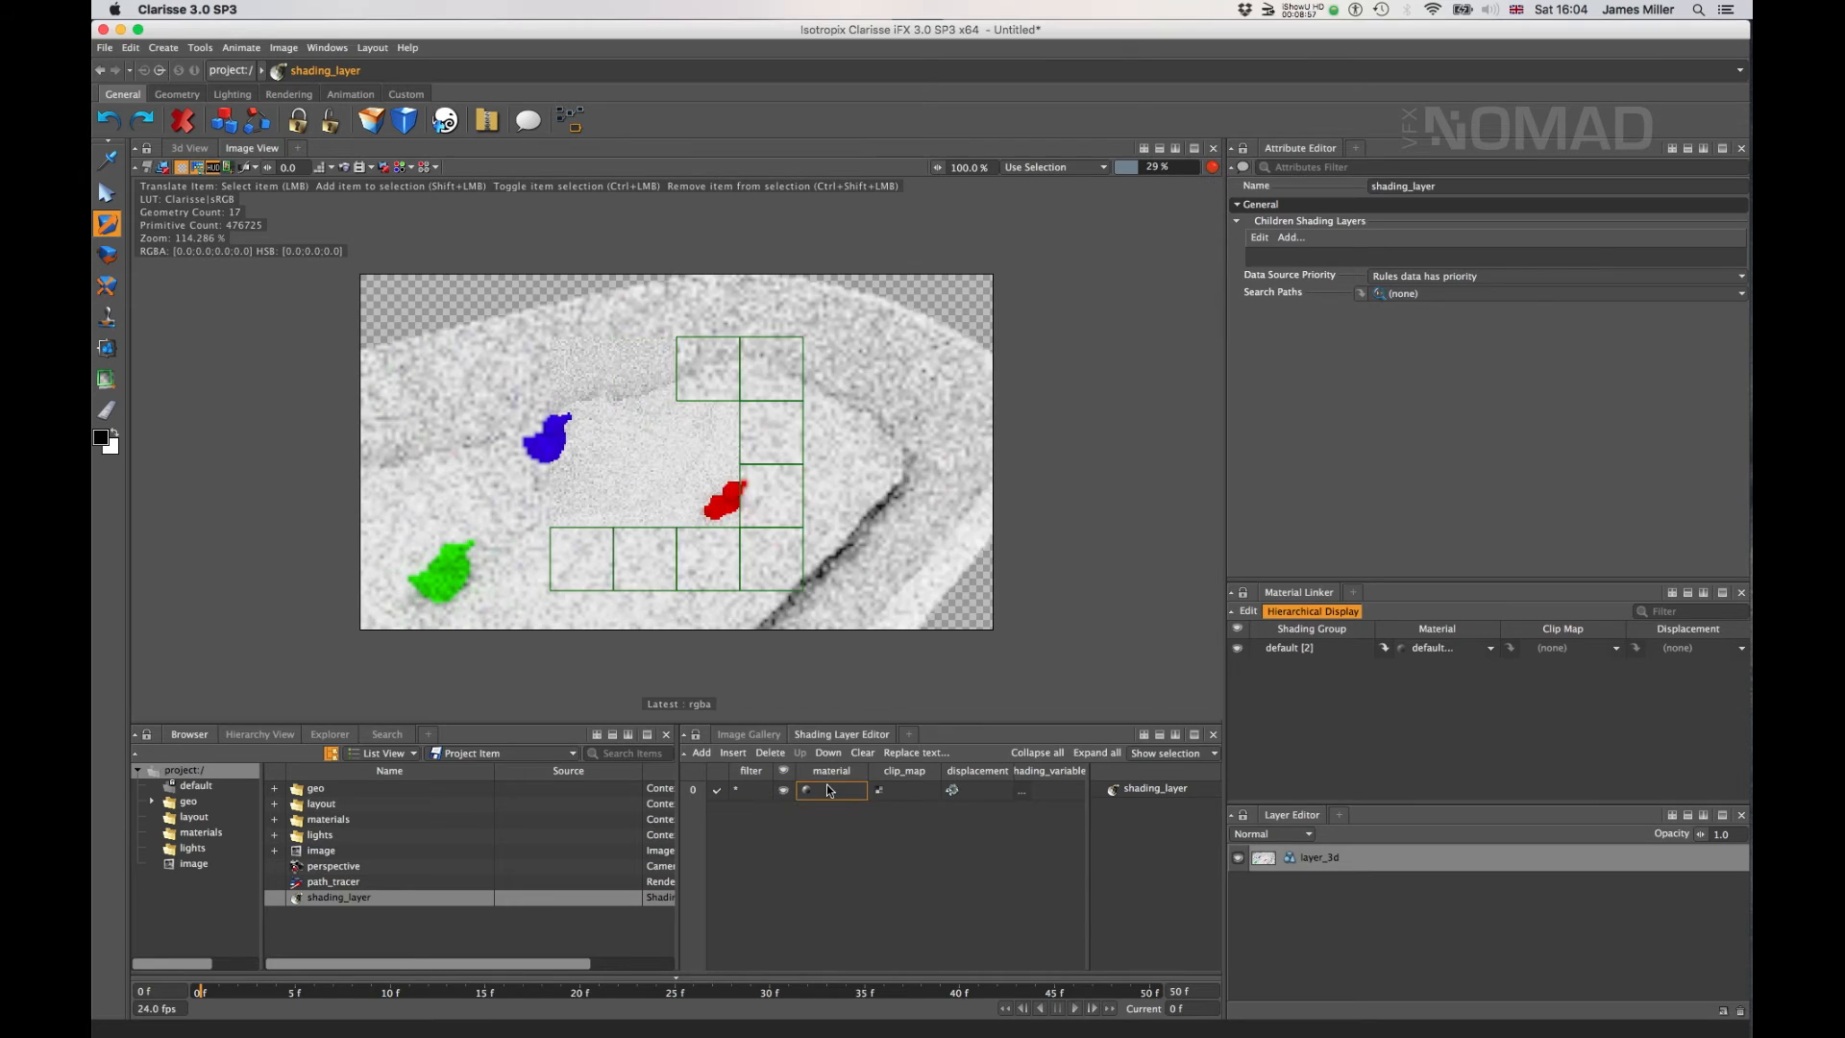
# - Assign the blue material from the materials context to the shading layer's * rule
pyautogui.click(807, 789)
pyautogui.click(735, 485)
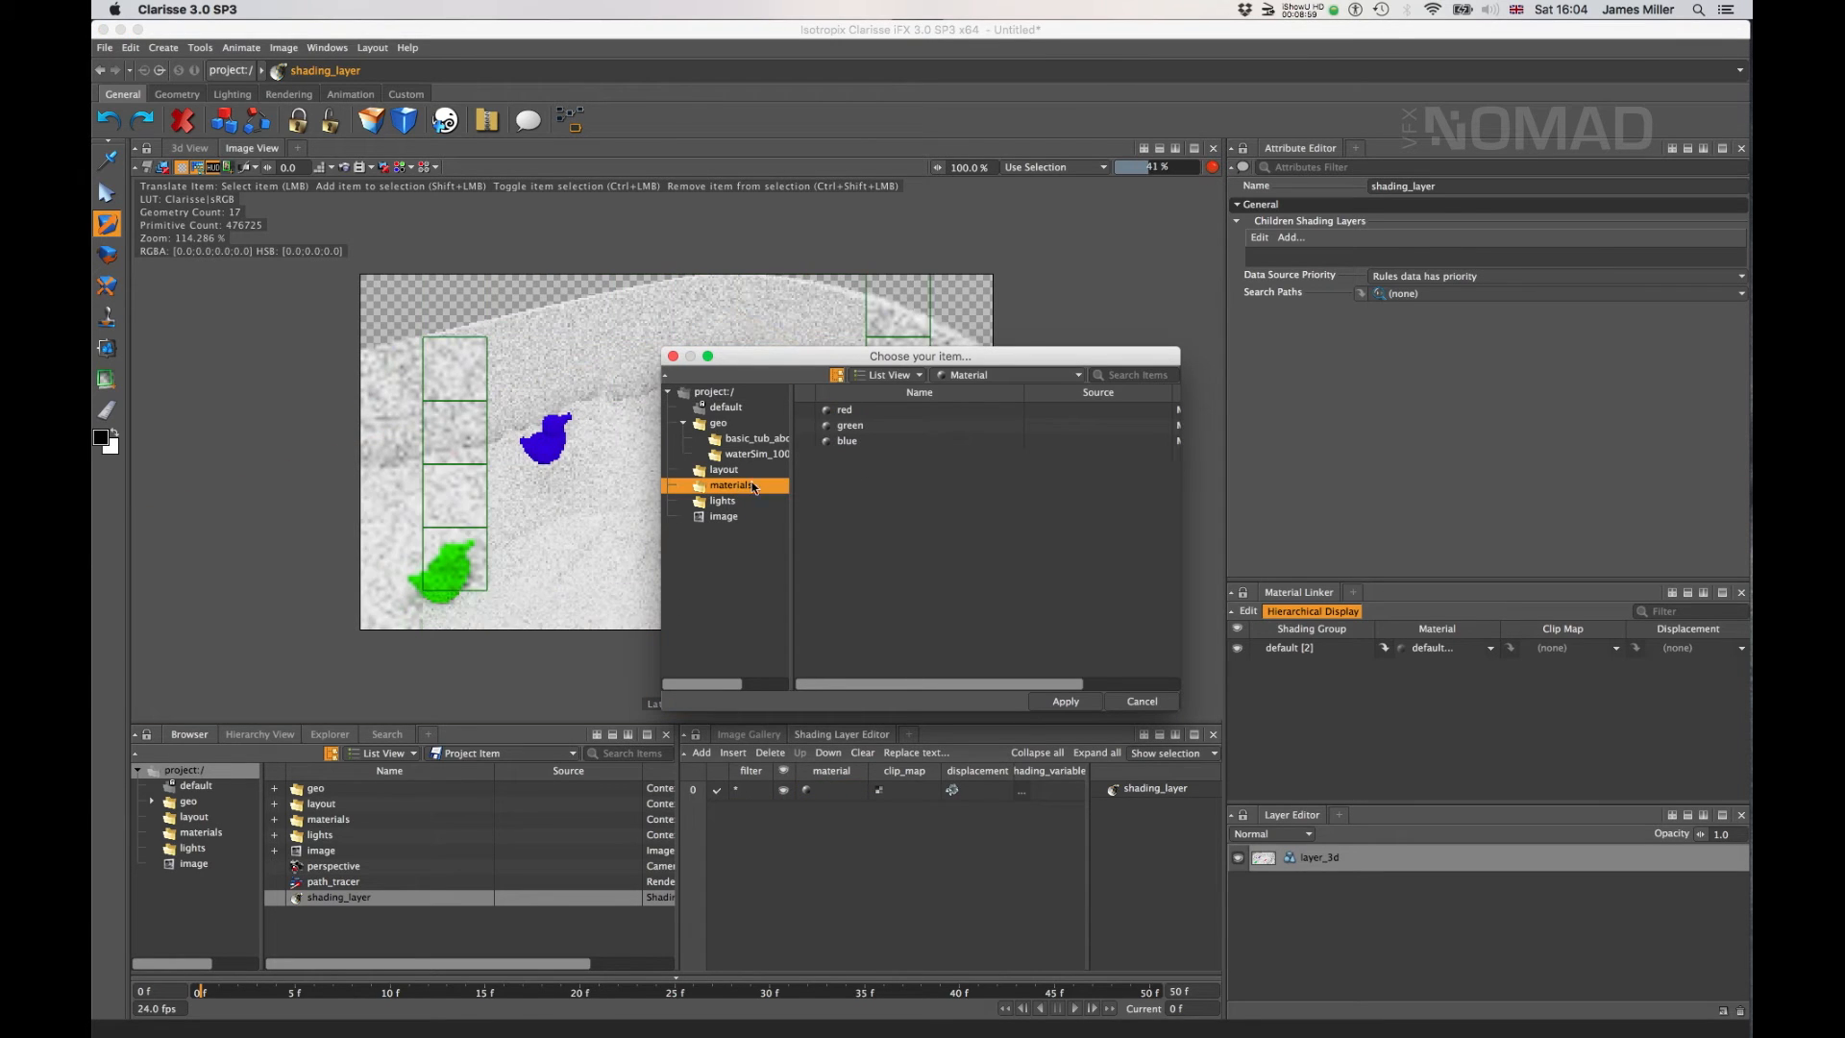
pyautogui.click(867, 440)
pyautogui.click(1064, 702)
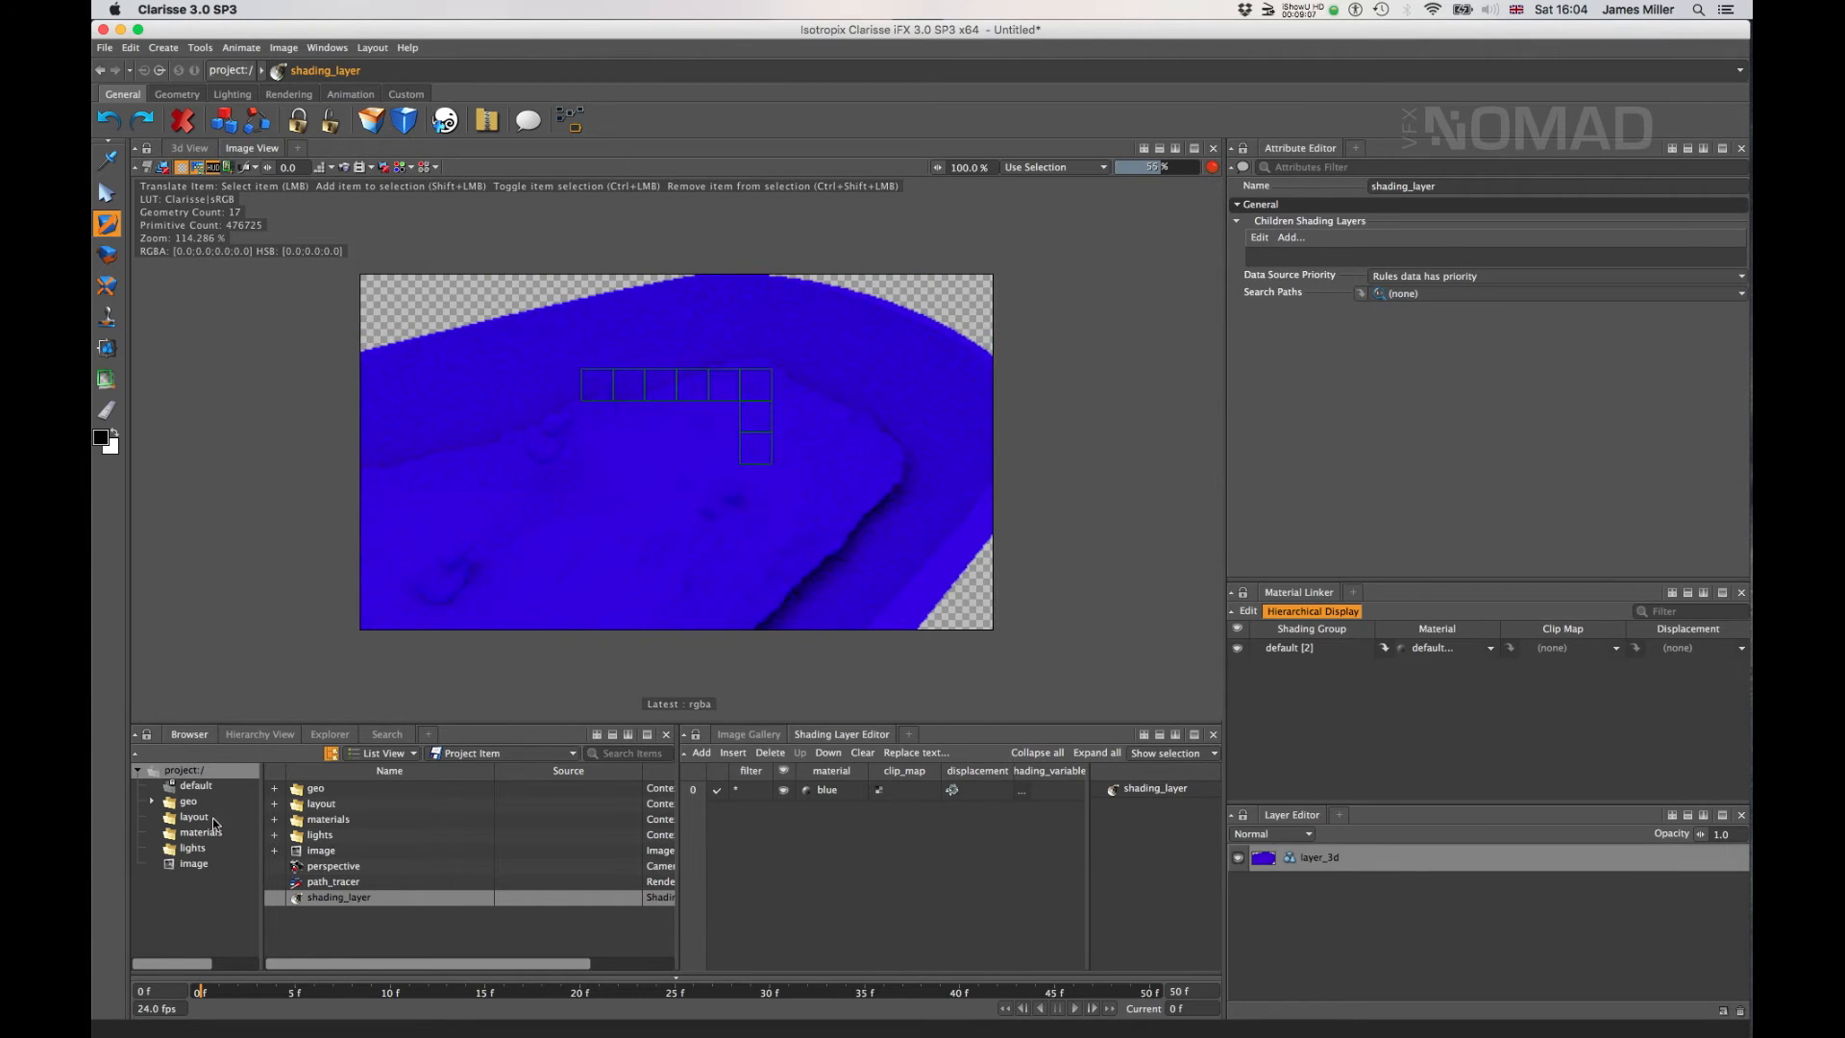
# - Add two more rules to the shading layer and set the first rule's filter to *duck1*
pyautogui.click(701, 753)
pyautogui.click(701, 753)
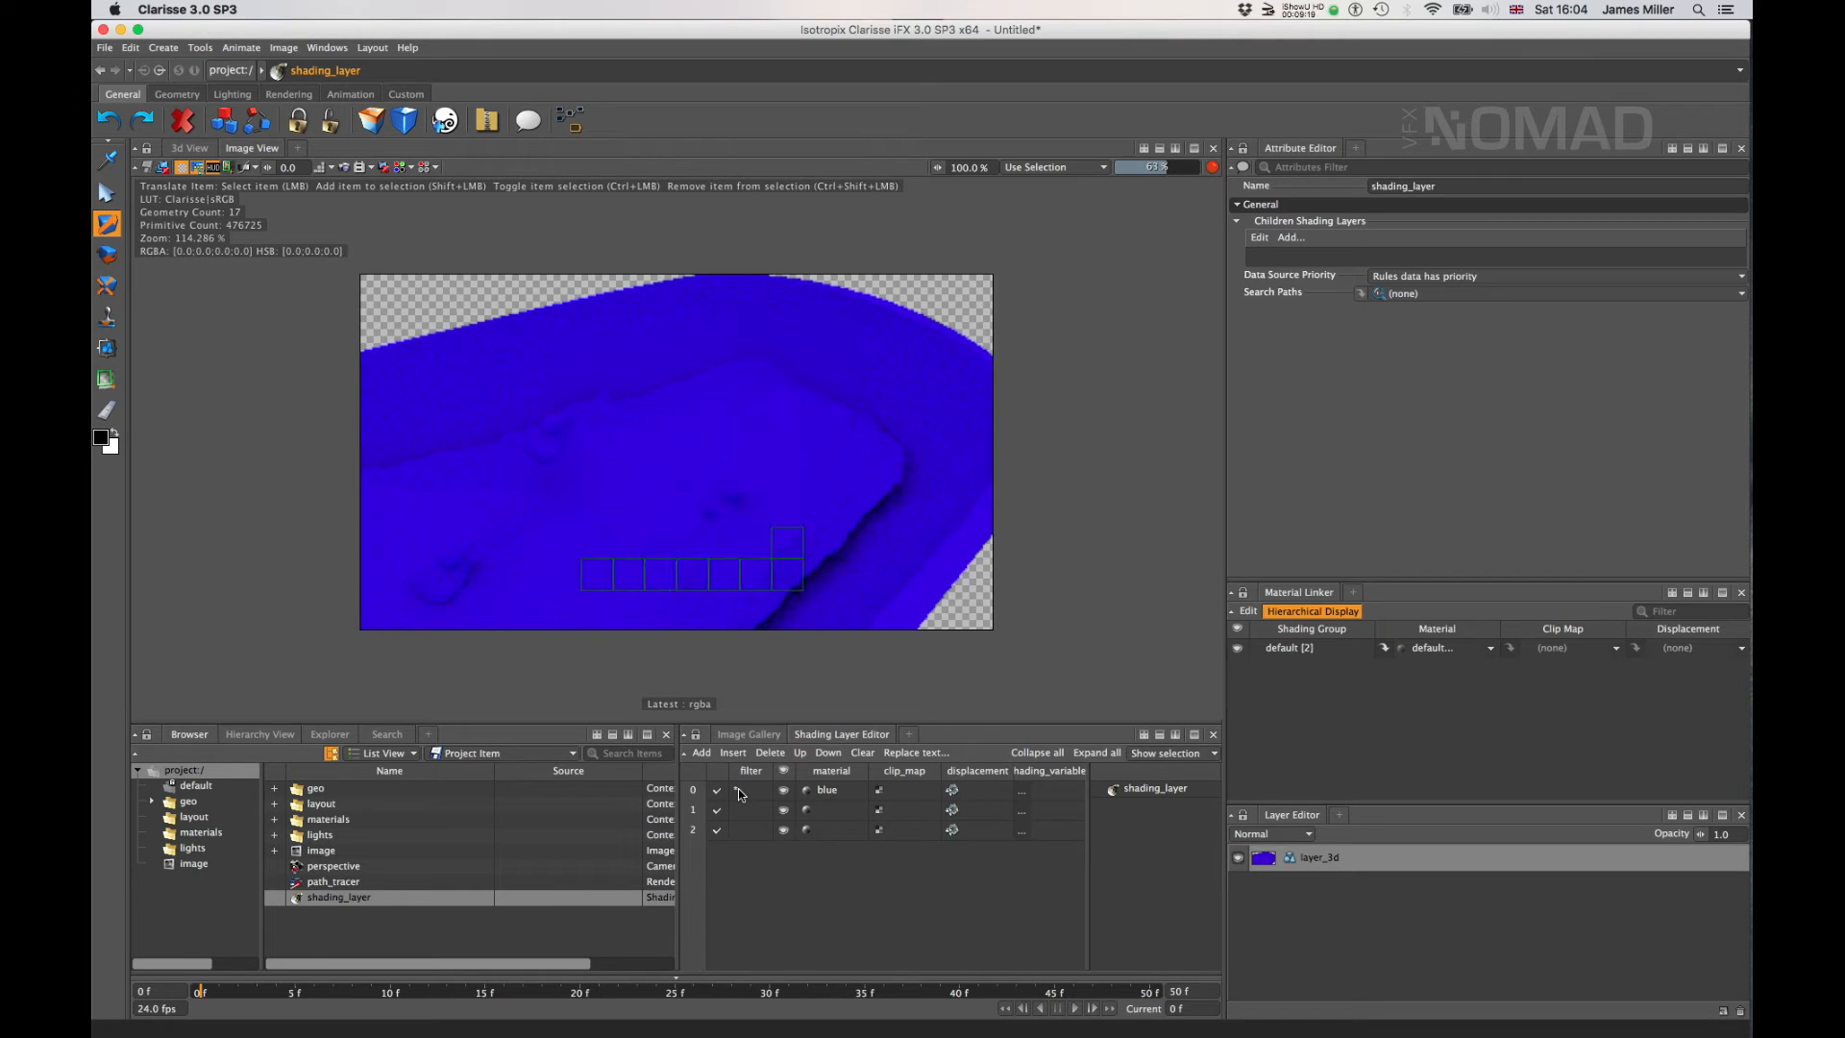
pyautogui.click(201, 832)
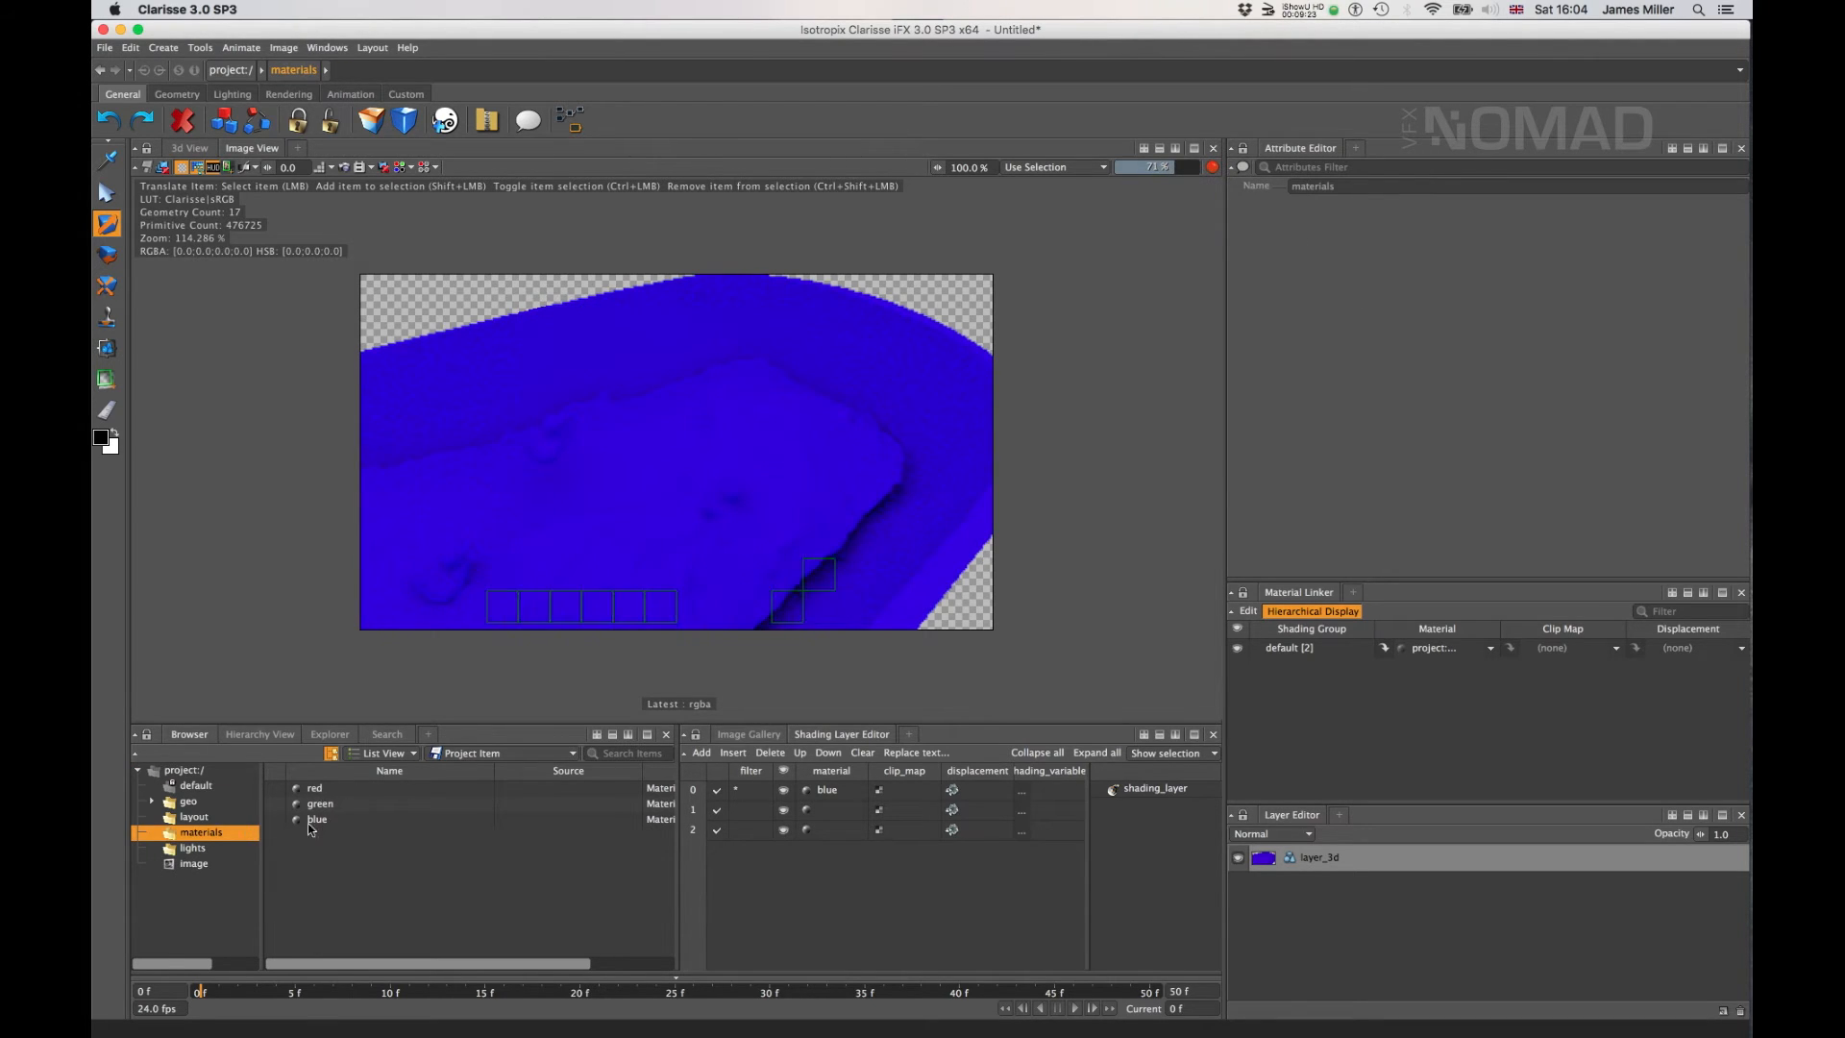
pyautogui.click(194, 817)
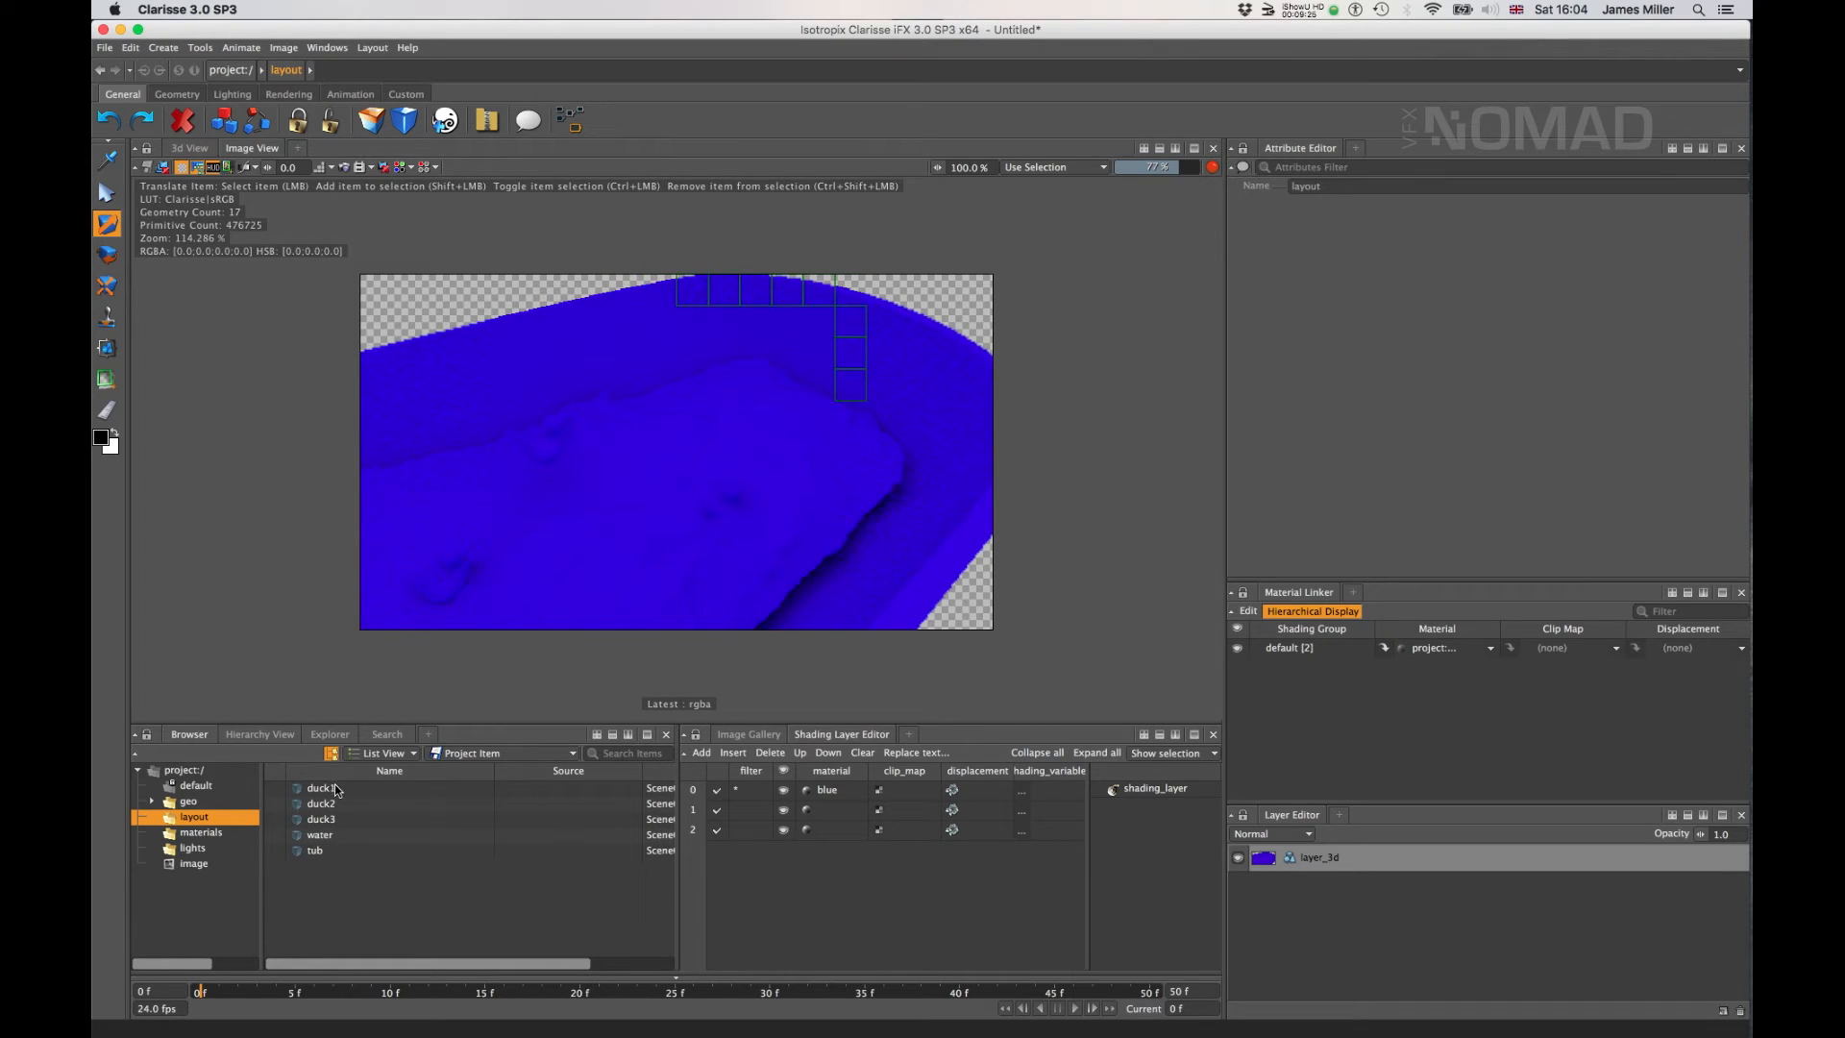
pyautogui.doubleClick(759, 789)
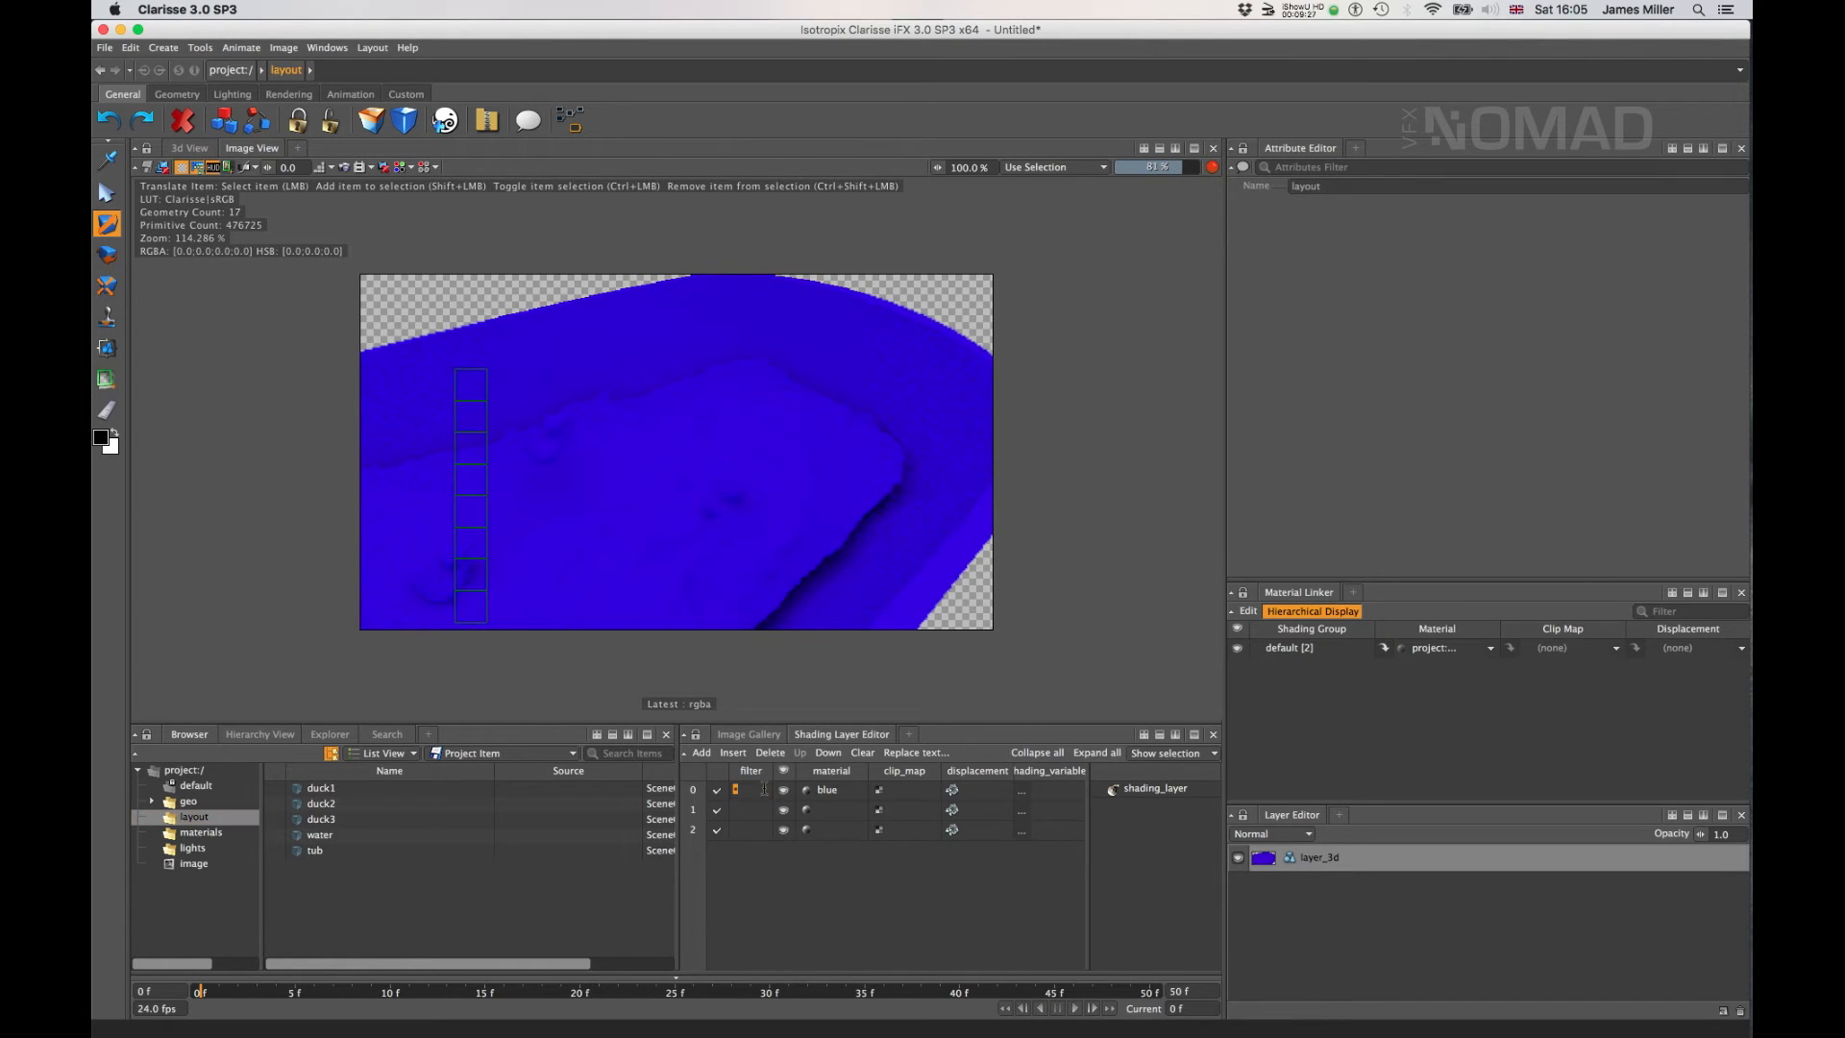
pyautogui.write('duck1*')
# - Set the second rule's filter to *duck2* and assign it the green material
pyautogui.doubleClick(757, 809)
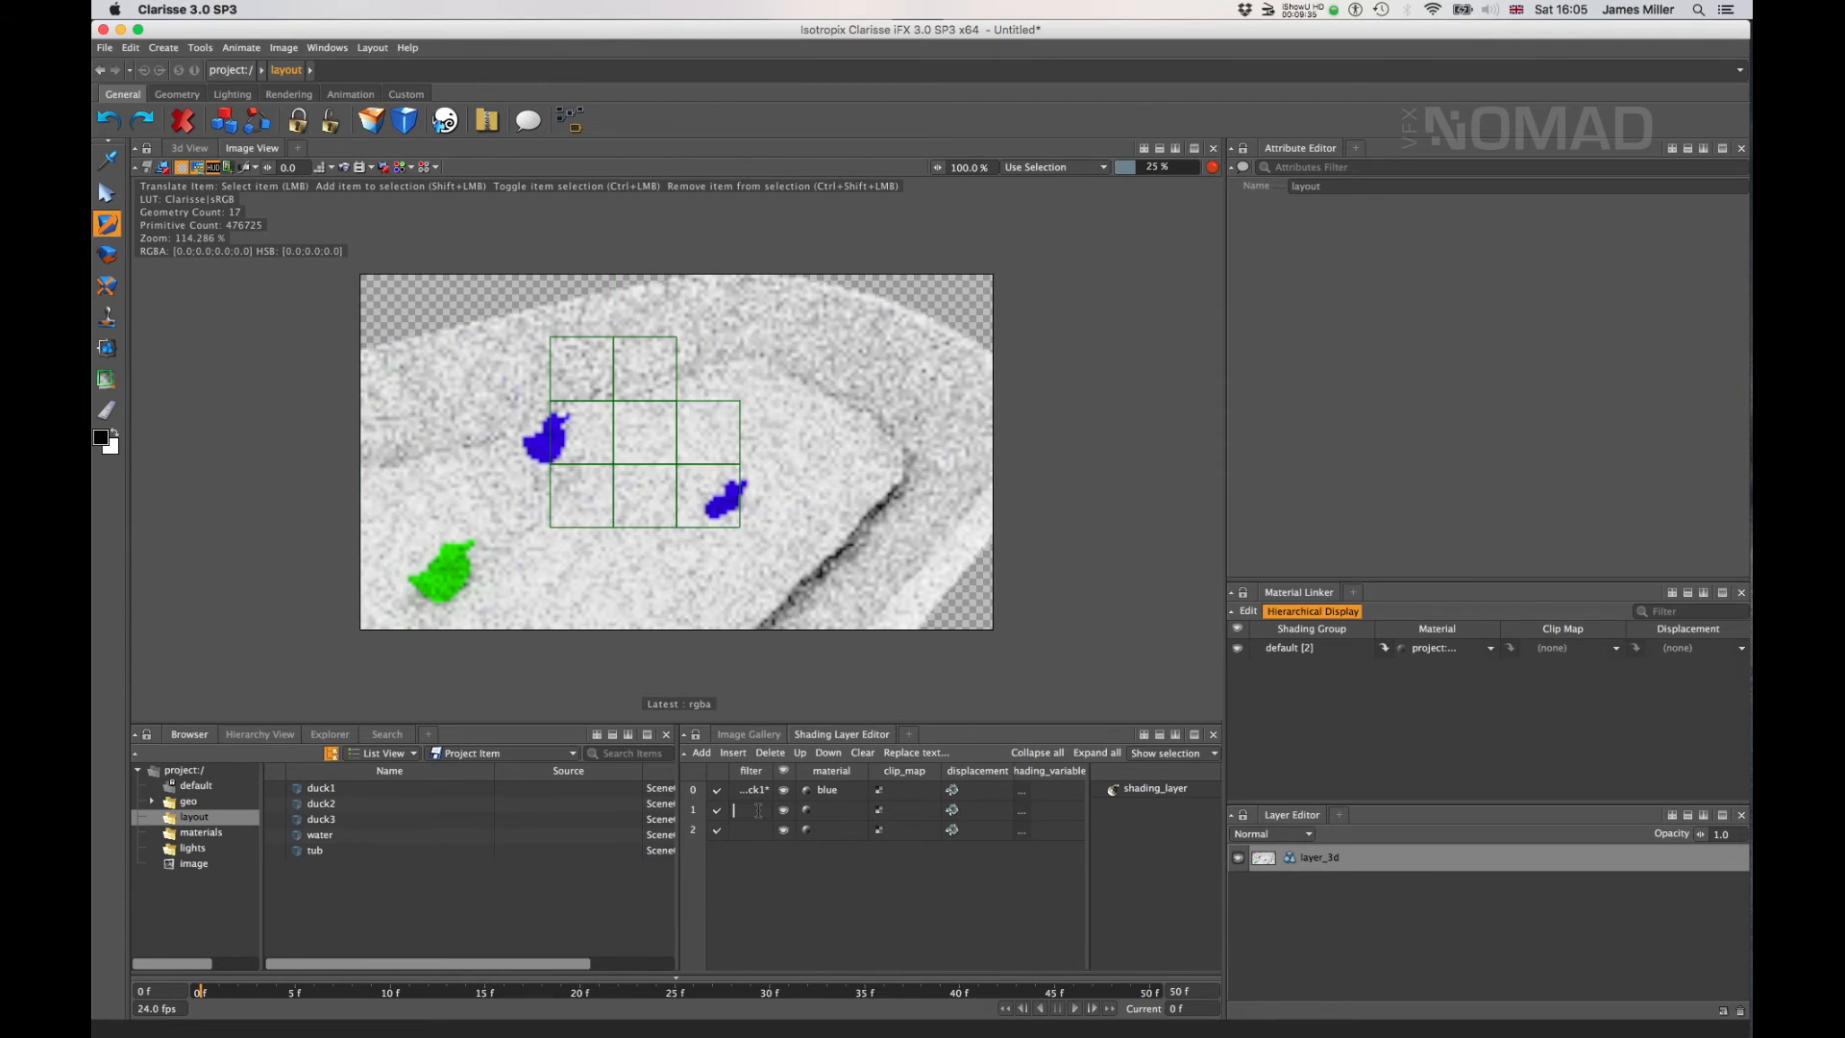
pyautogui.write('*duck2*')
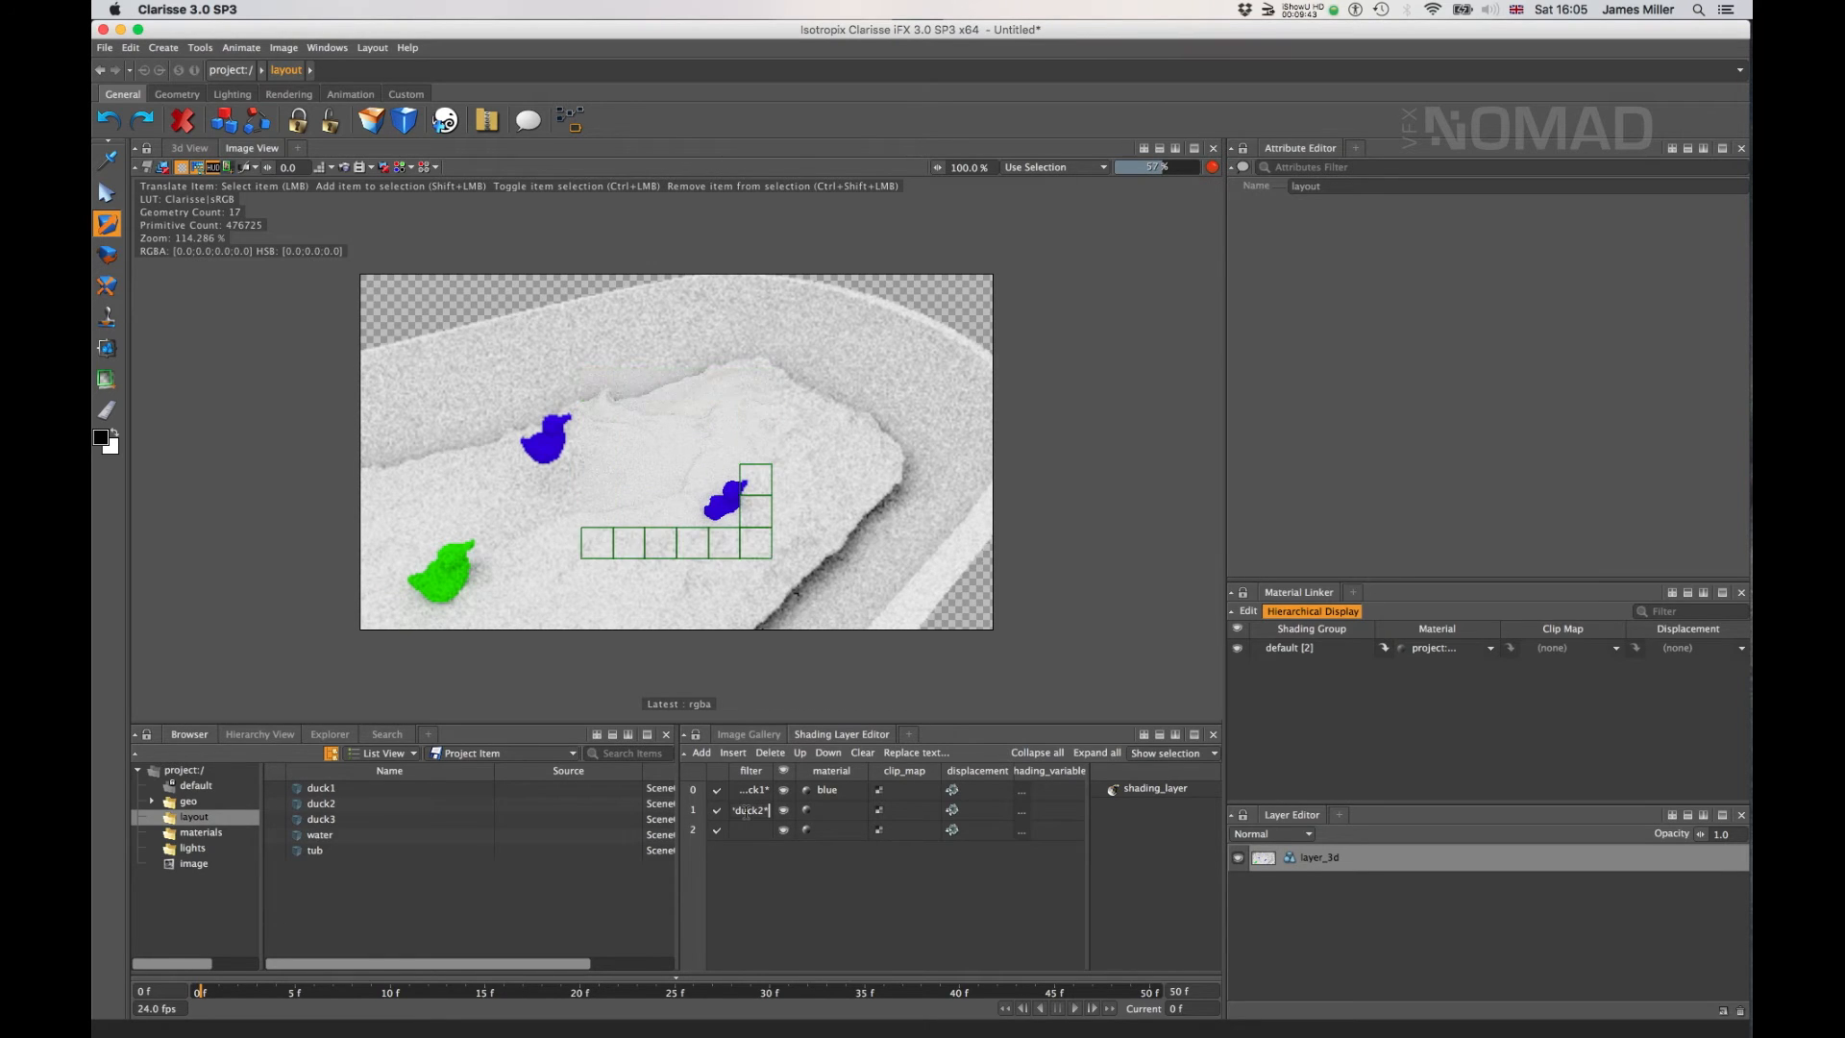
pyautogui.click(807, 810)
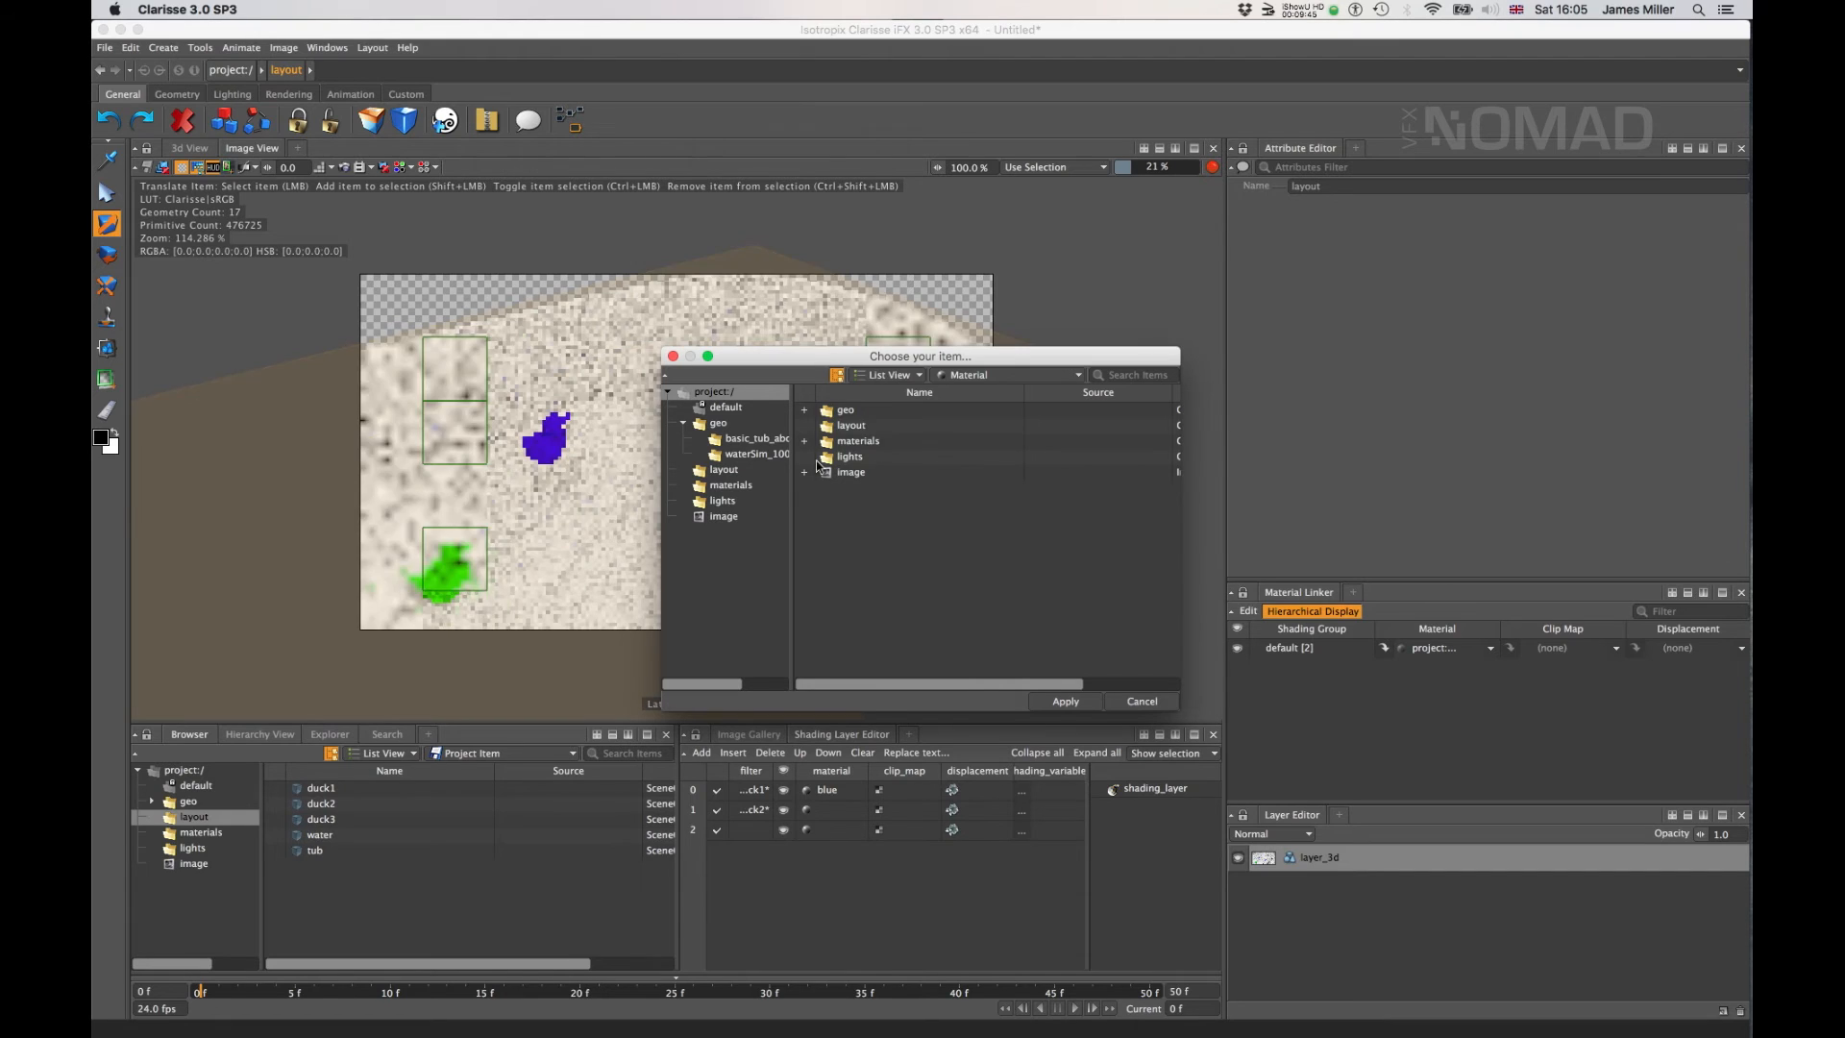
pyautogui.click(731, 485)
pyautogui.click(898, 426)
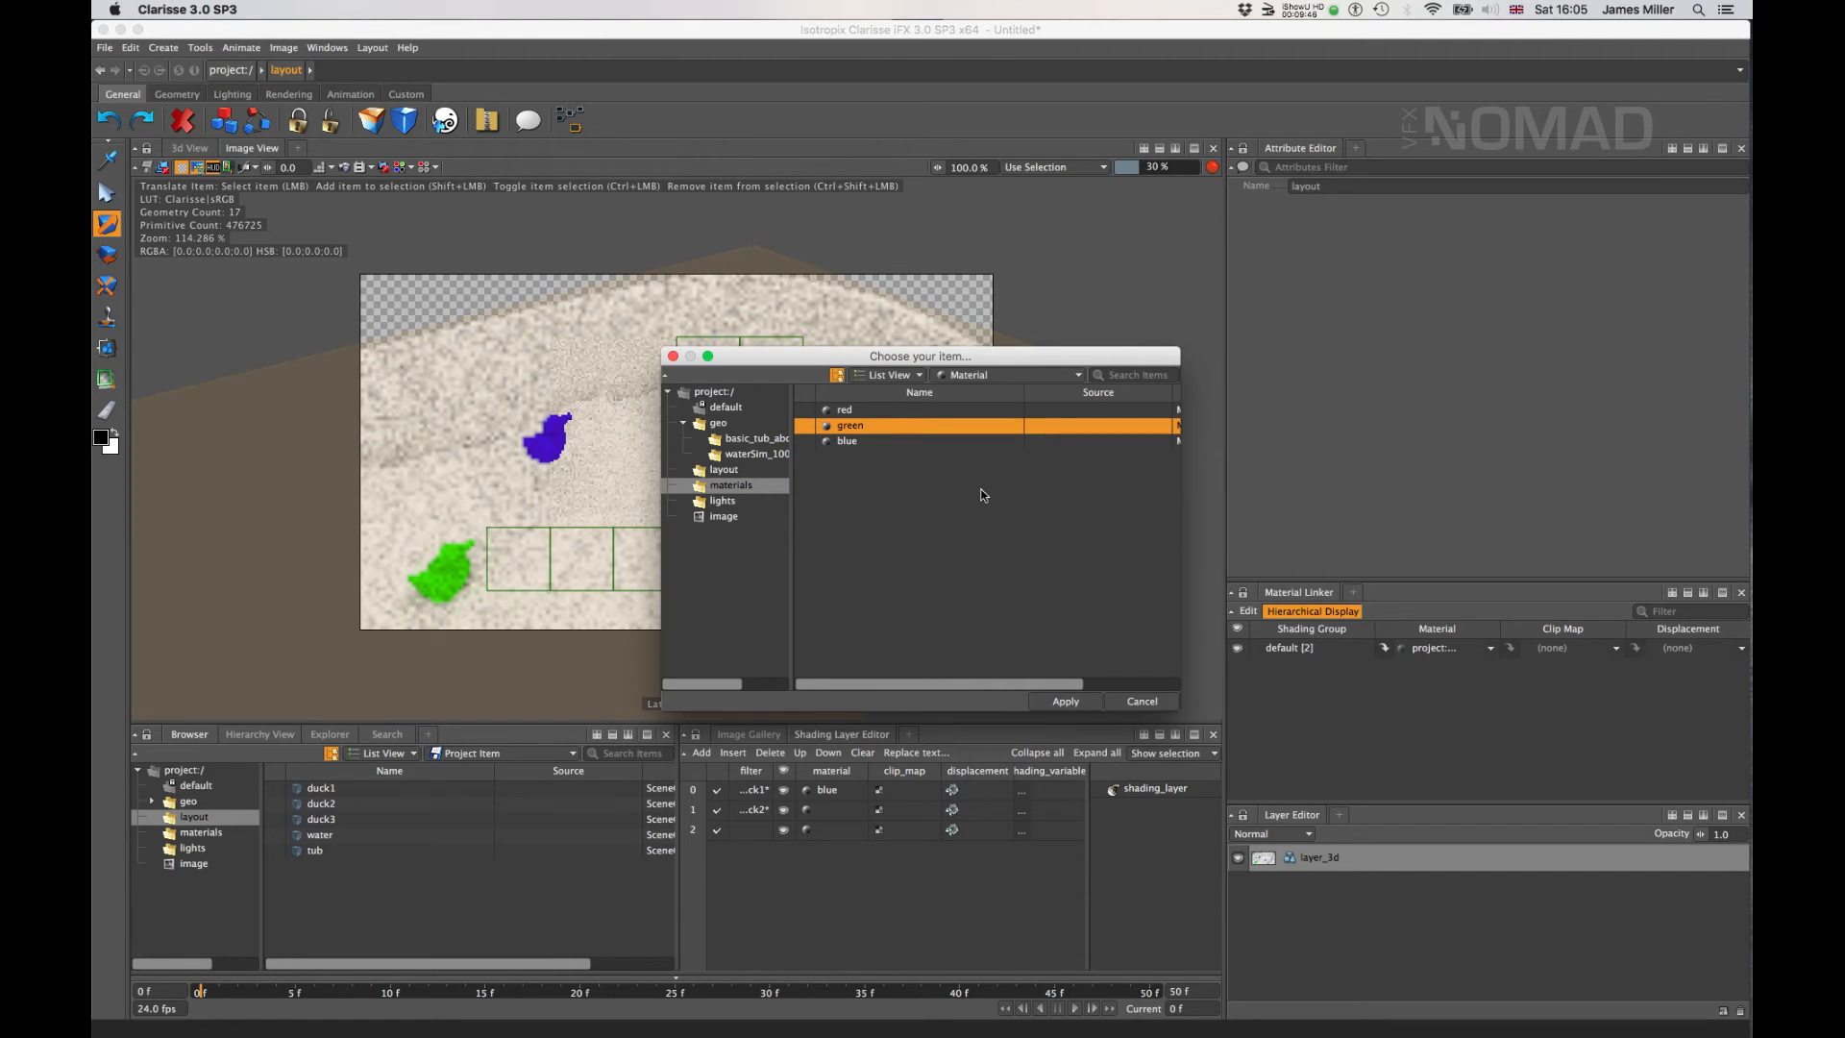
pyautogui.click(1089, 701)
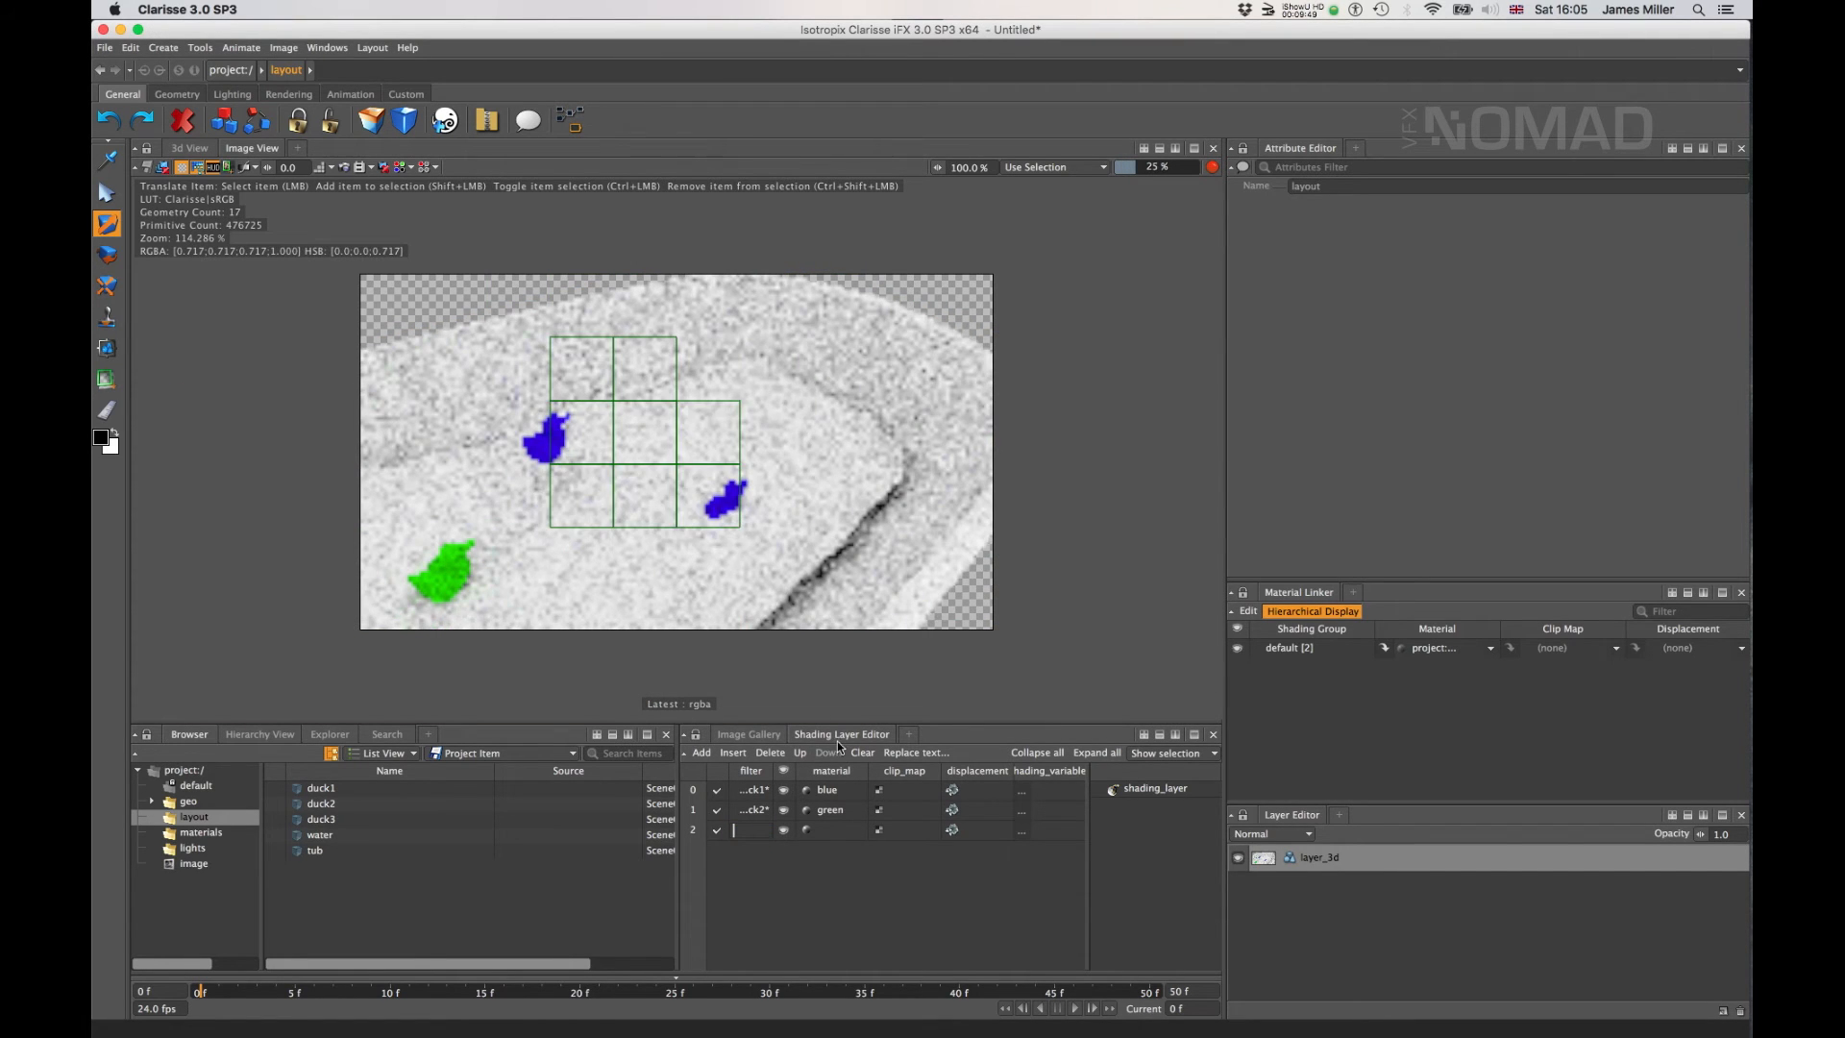
# - Set the third rule's filter to *duck3* and assign it the red material
pyautogui.write('*duck3*')
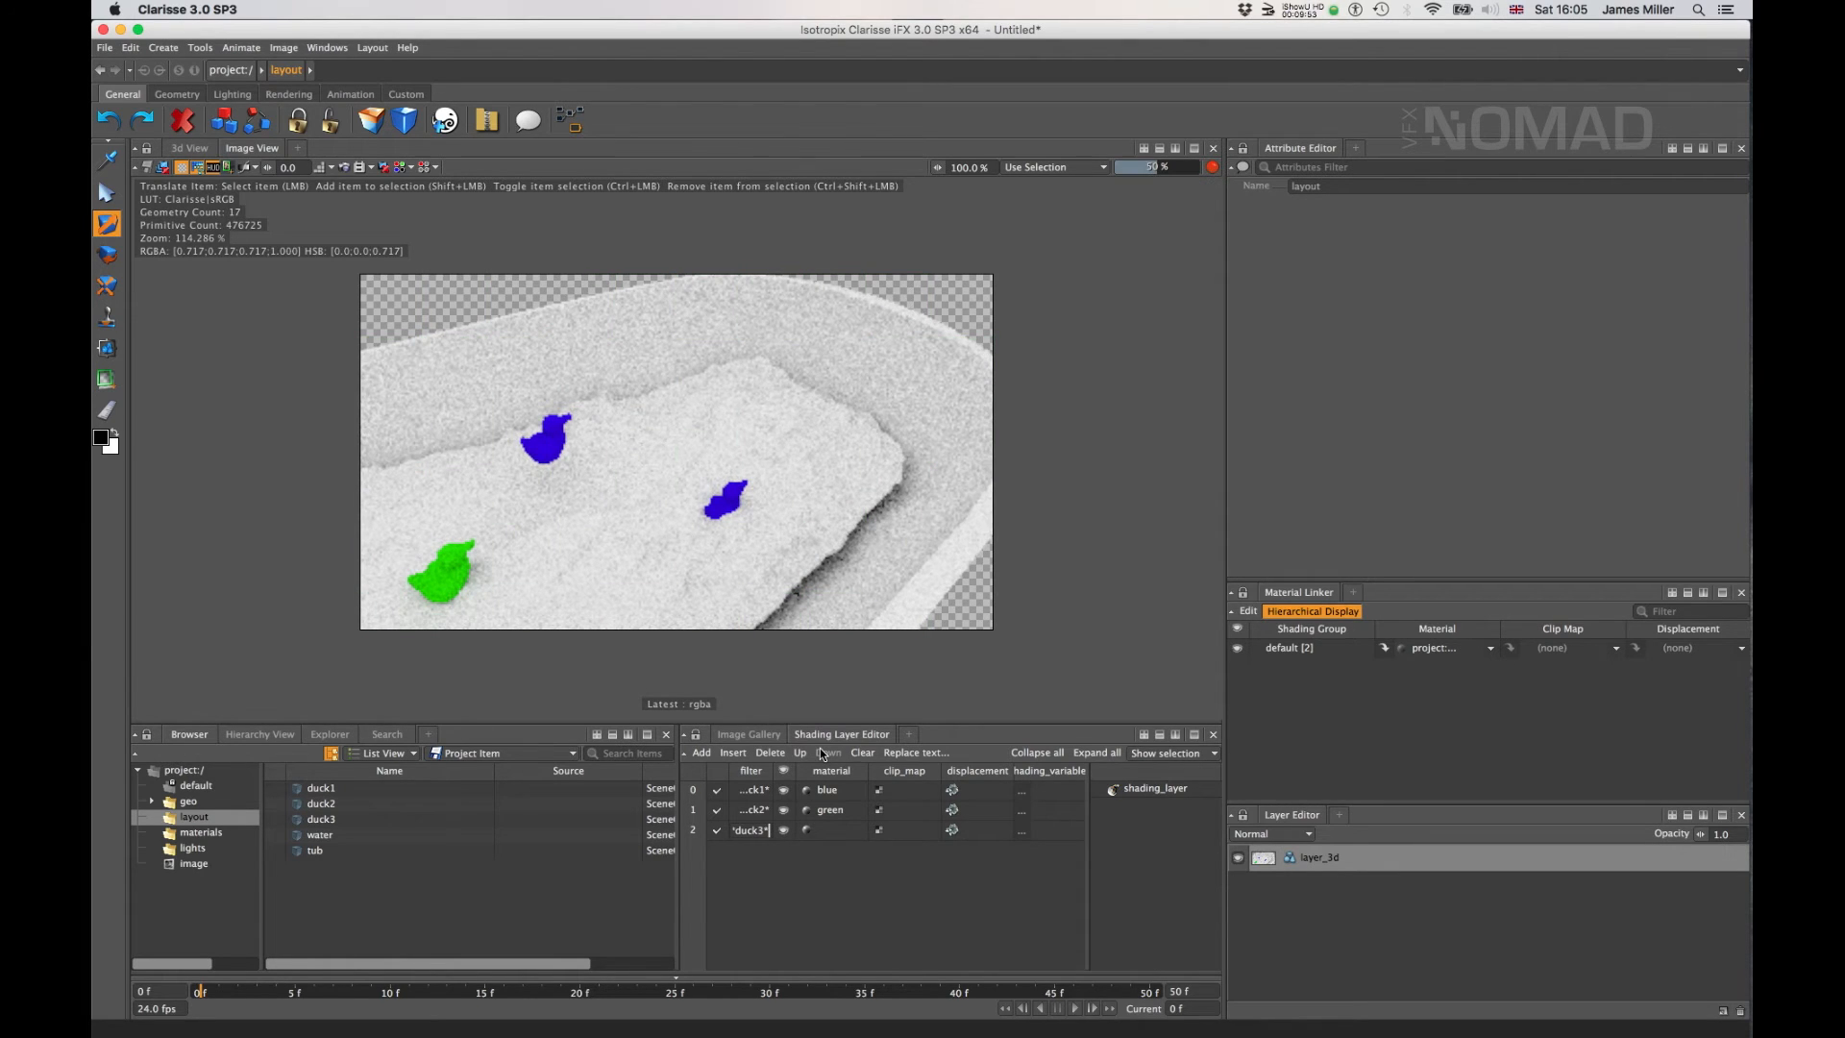
pyautogui.doubleClick(842, 829)
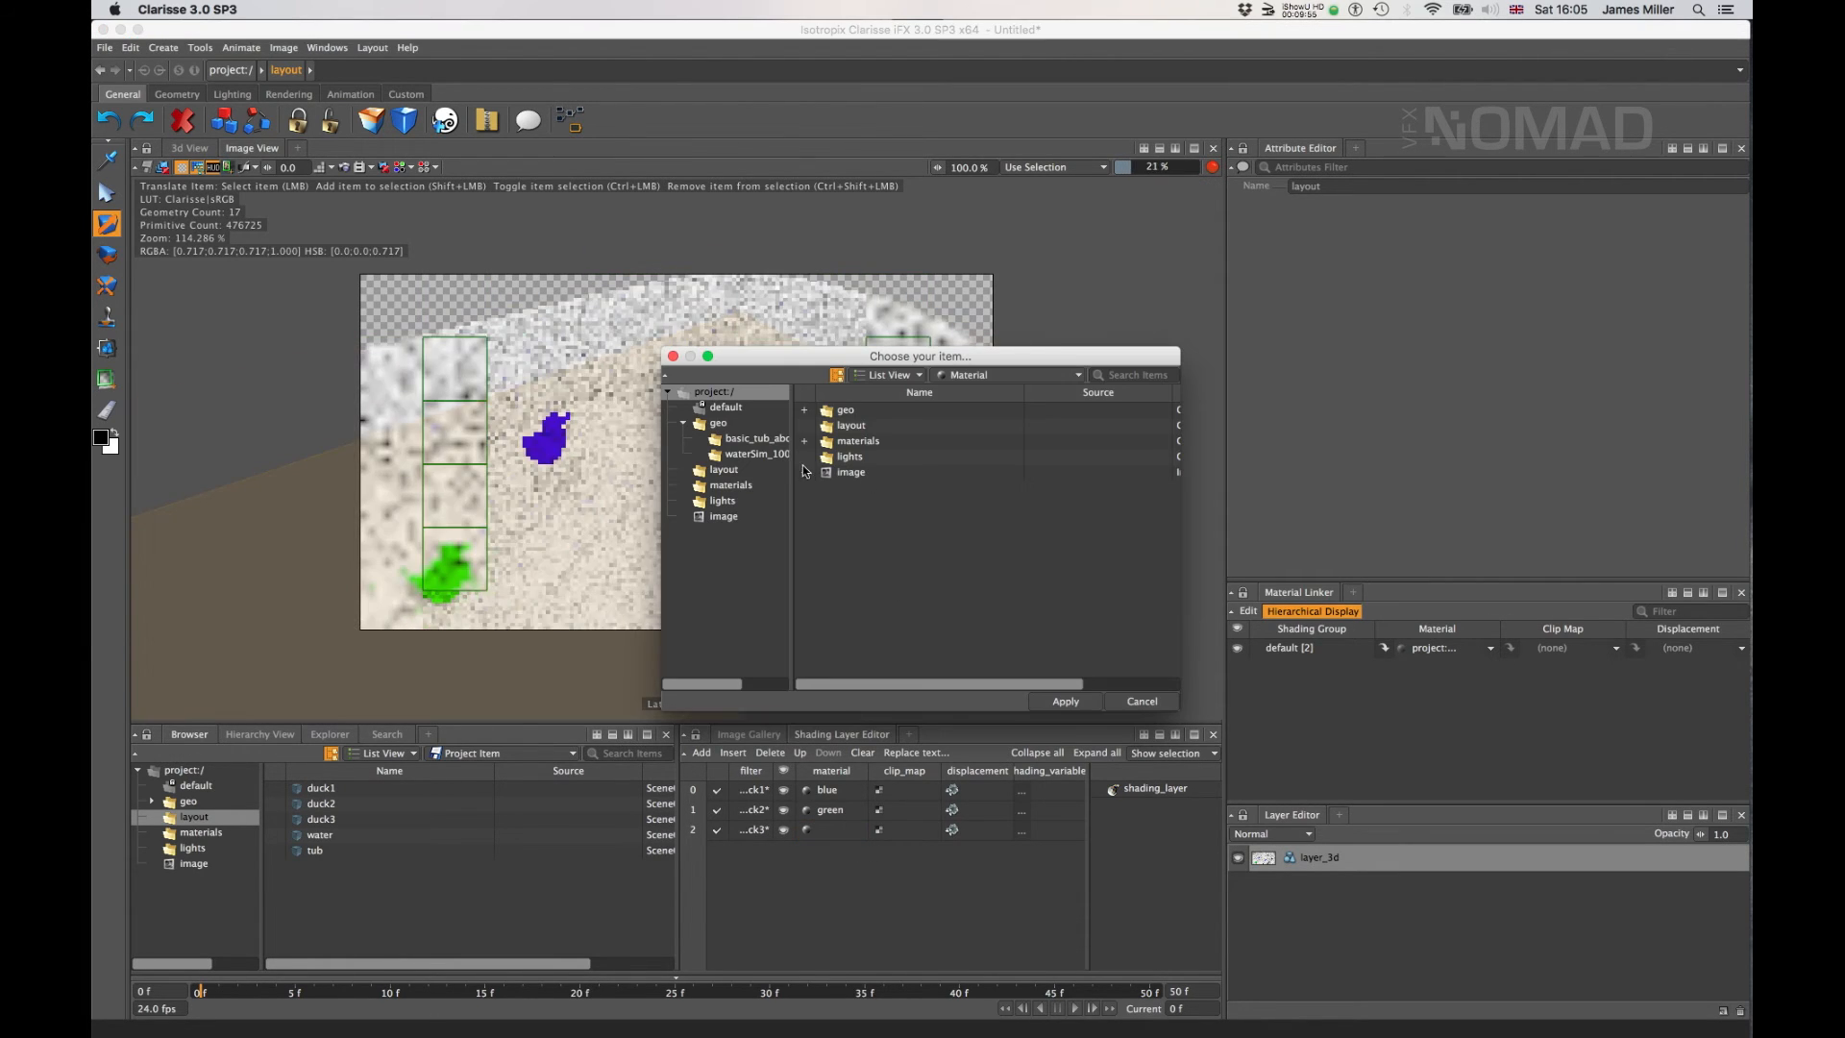
pyautogui.doubleClick(858, 440)
pyautogui.click(873, 413)
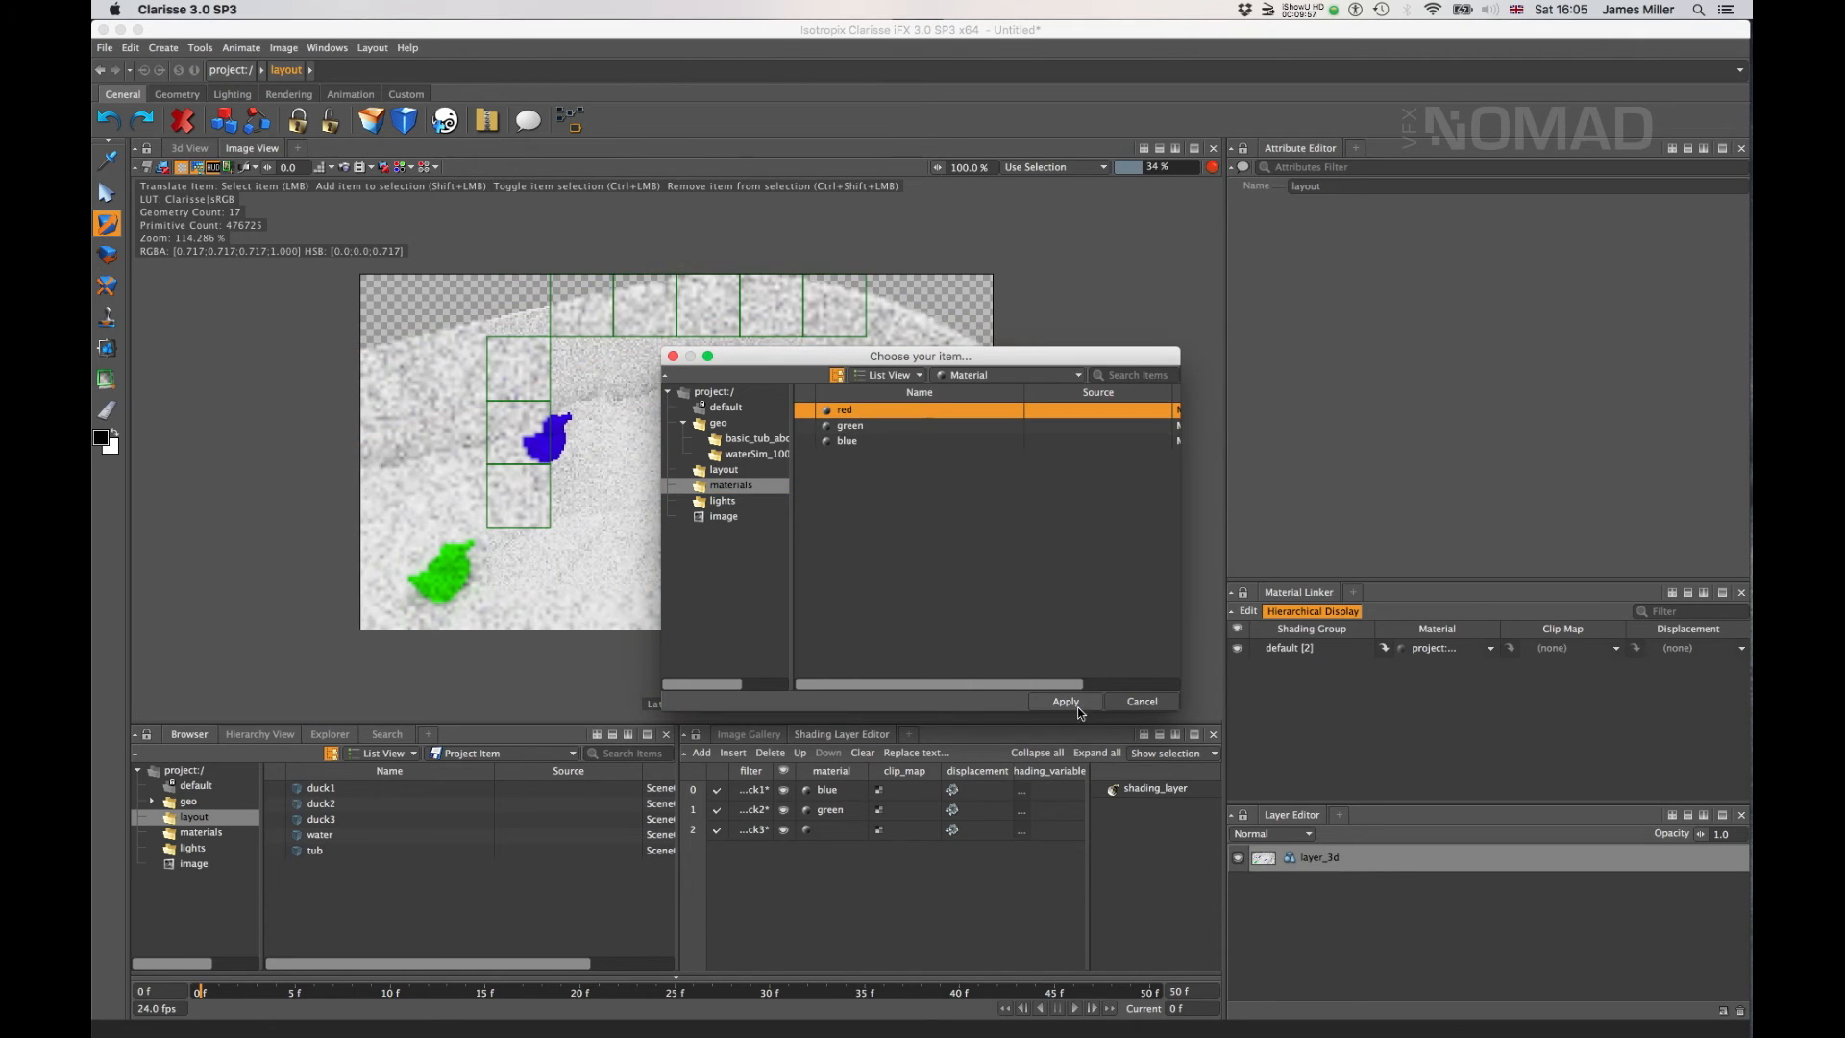
pyautogui.click(1080, 706)
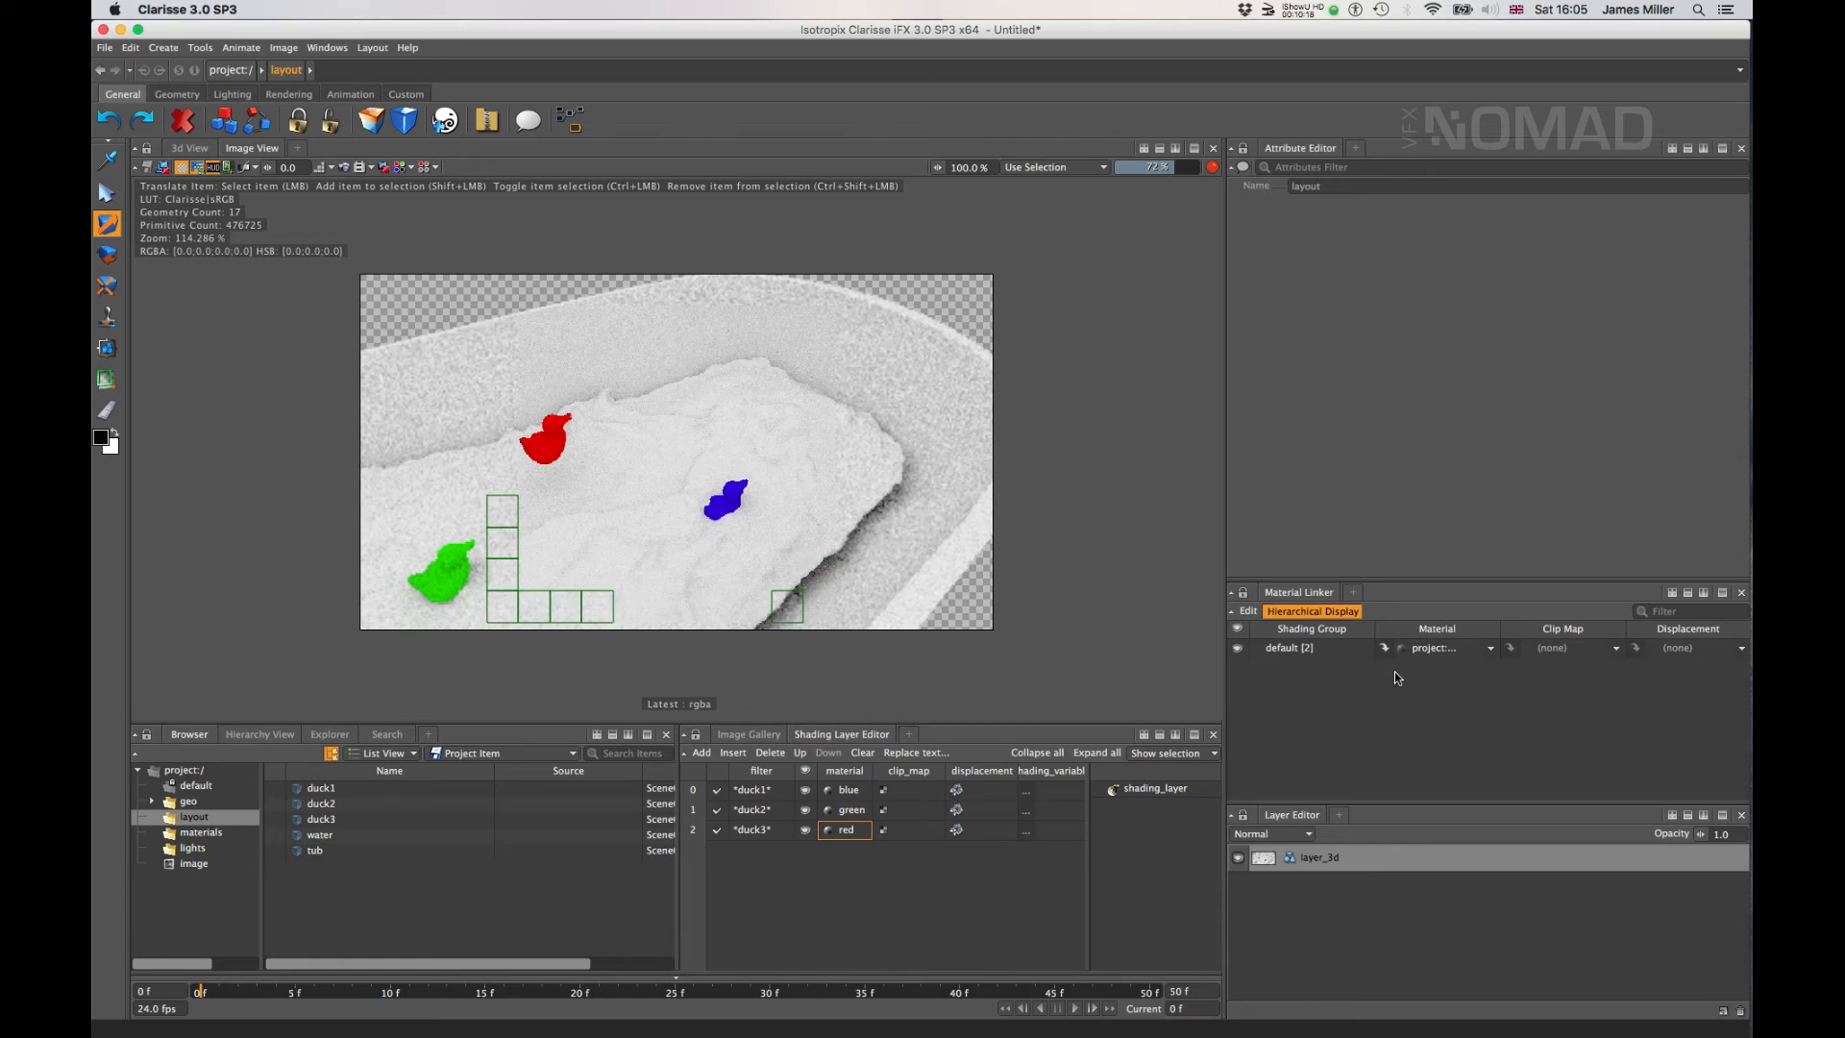
# - Examine the material assignments of the duck, water and tub geometry and the attributes of duck1 in the layout context
pyautogui.click(189, 802)
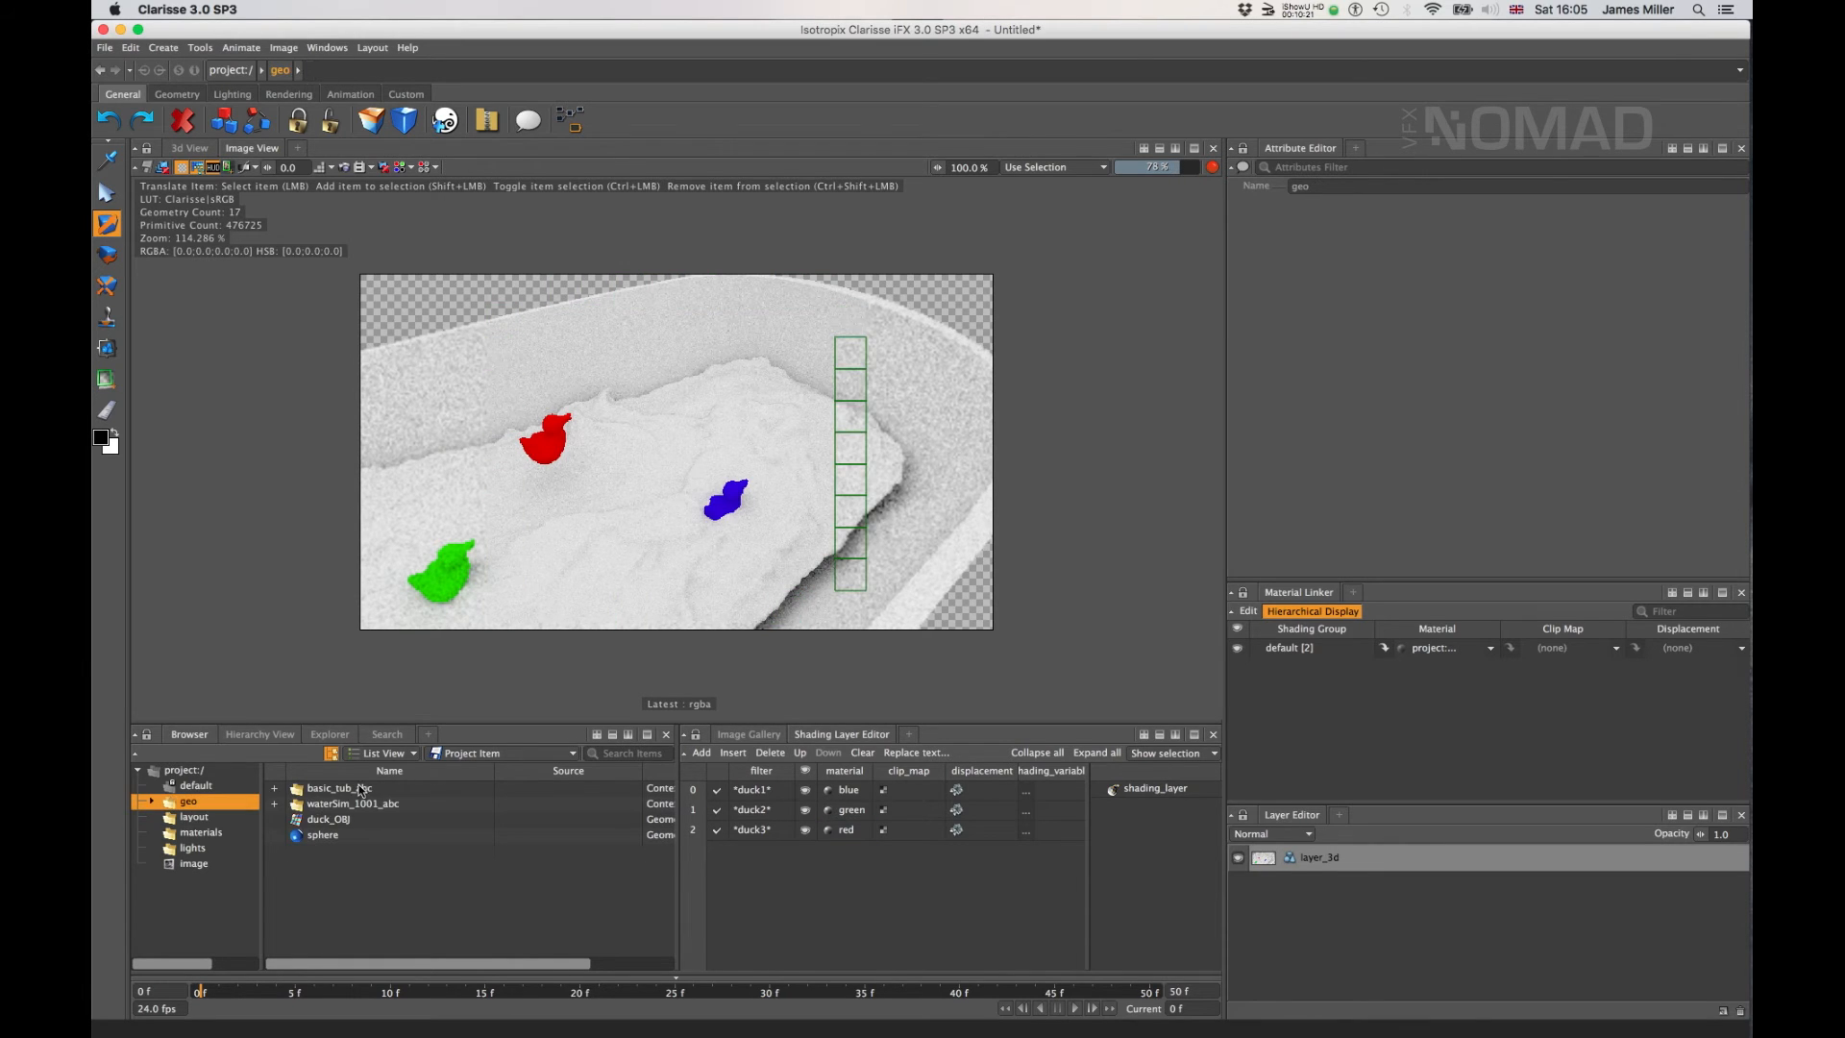
pyautogui.click(348, 818)
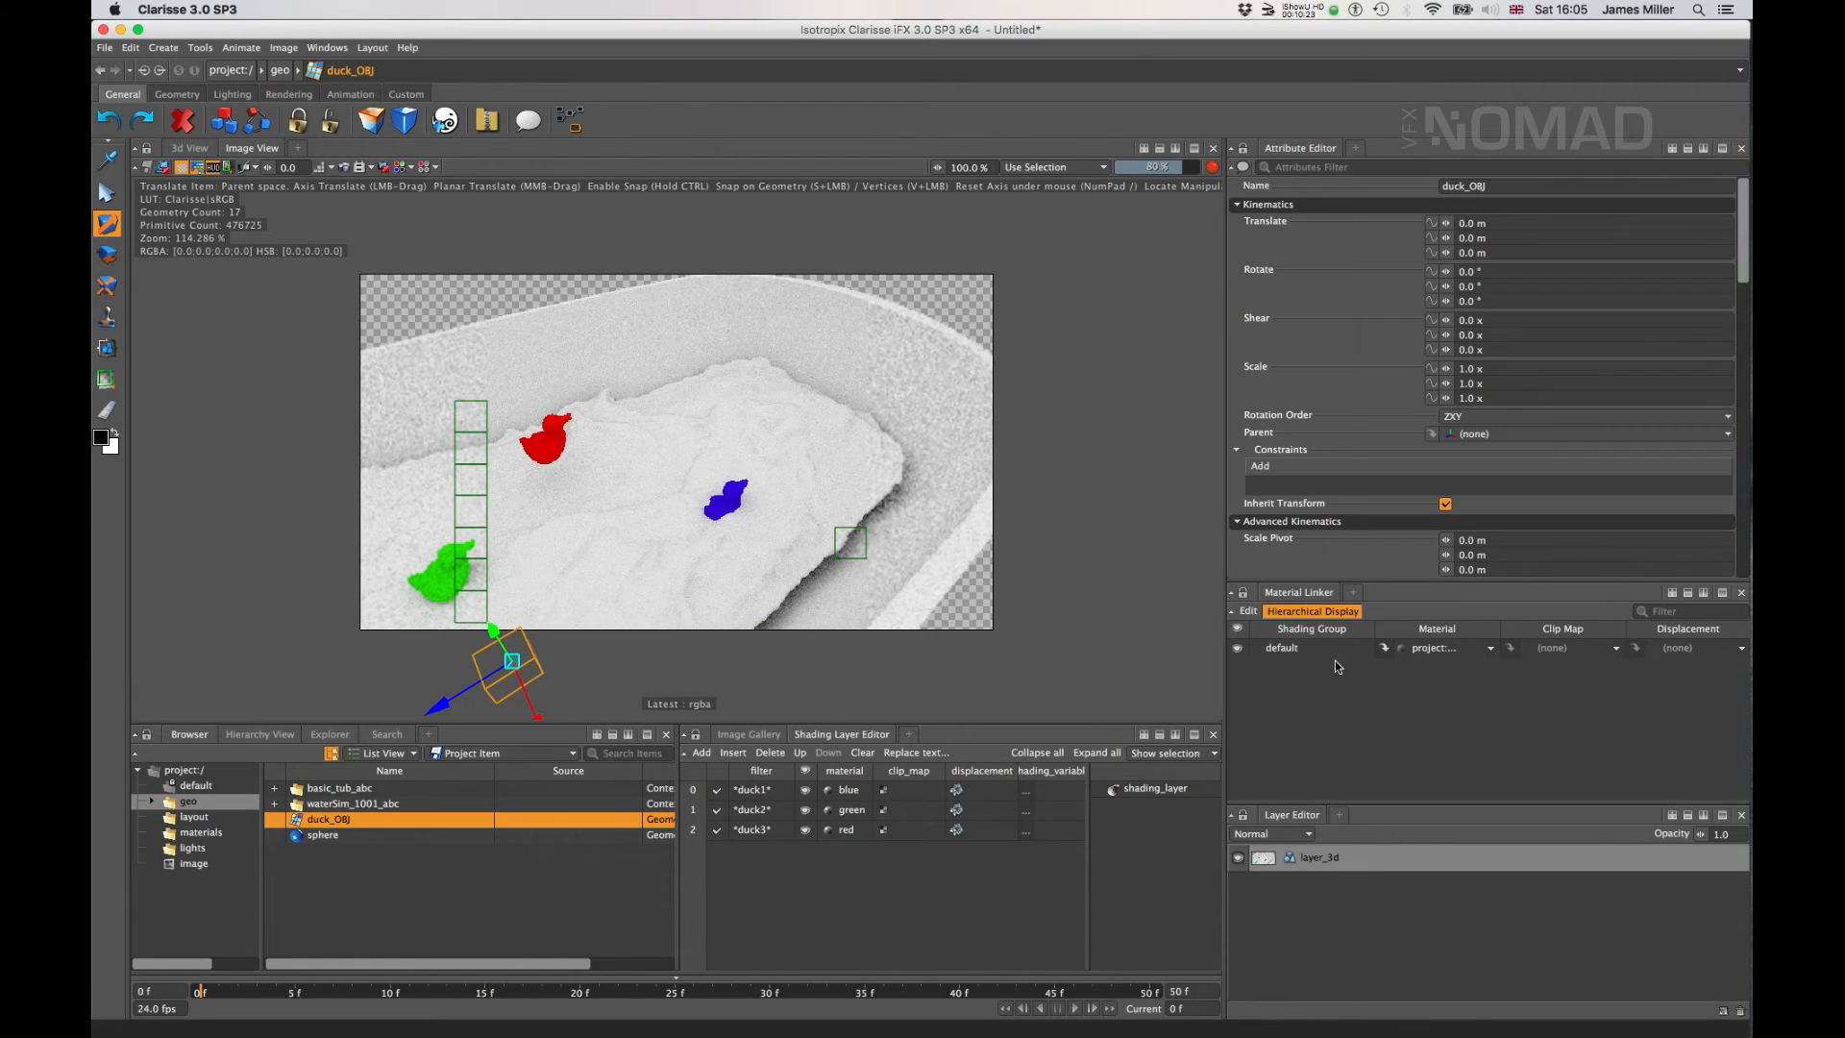
pyautogui.click(400, 803)
pyautogui.doubleClick(352, 801)
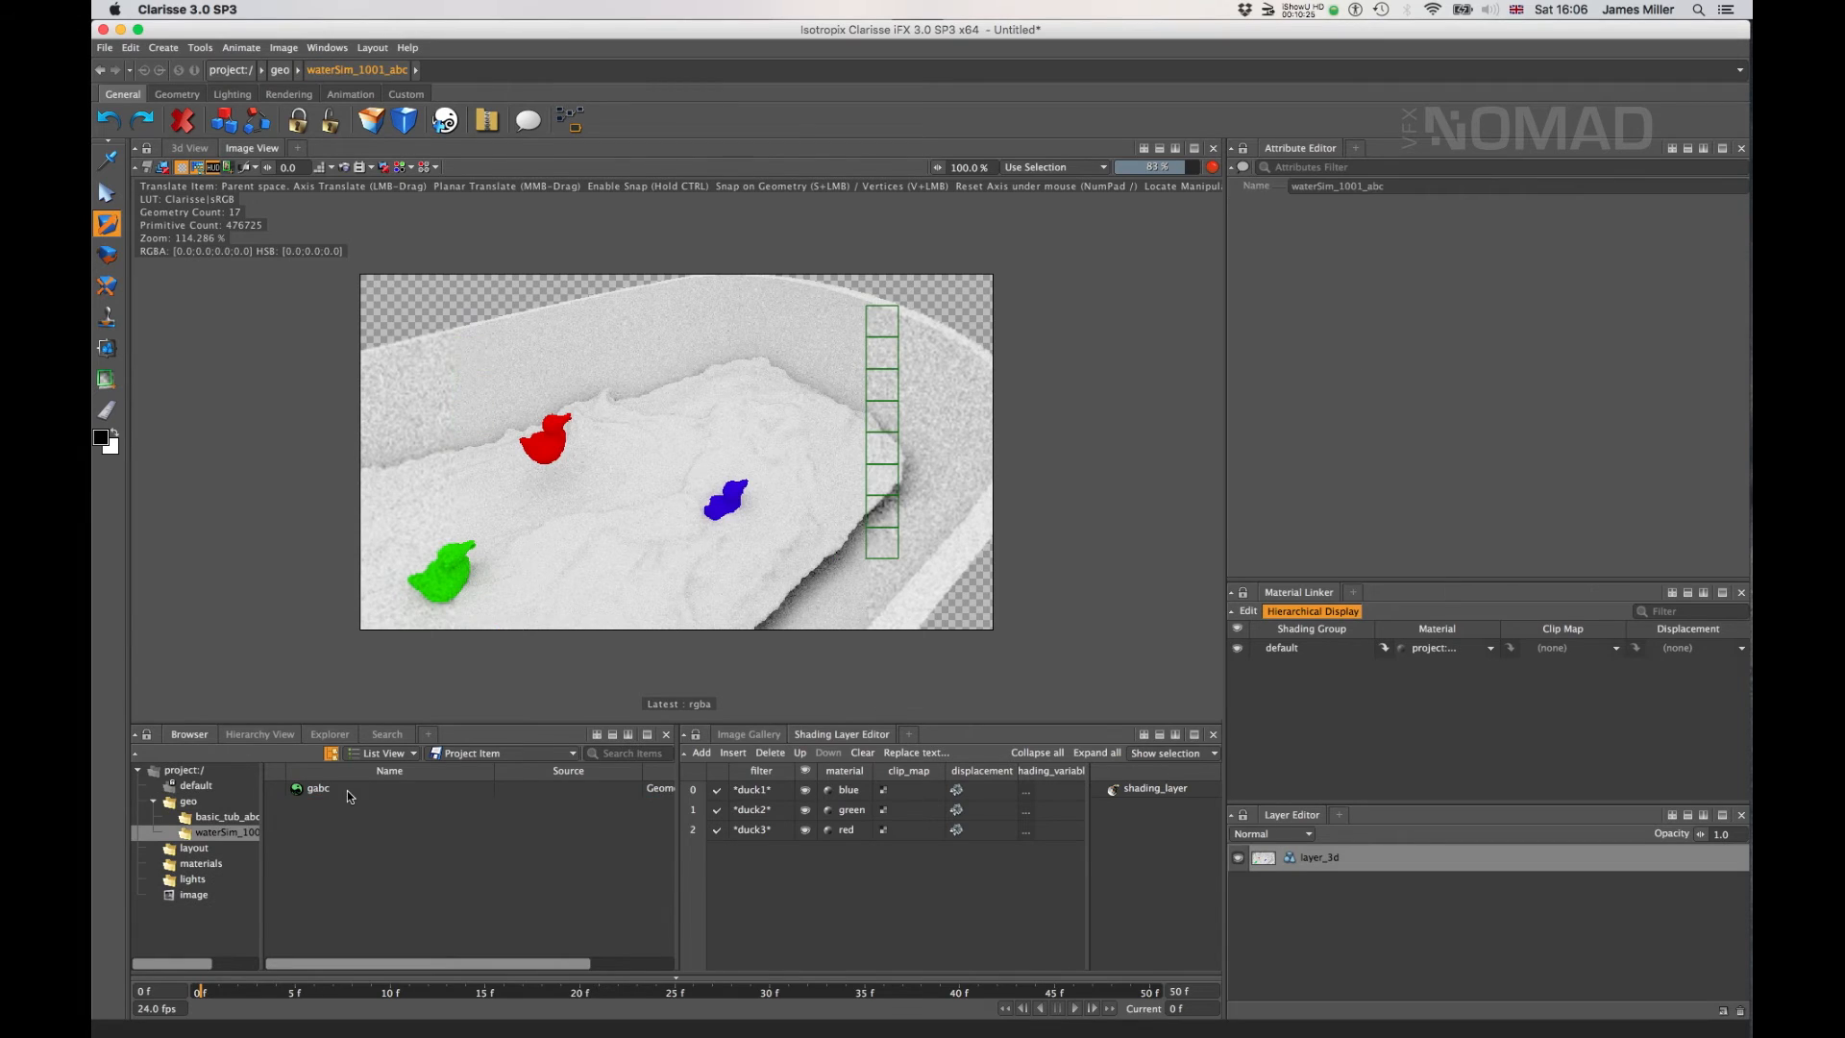
pyautogui.click(345, 789)
pyautogui.click(198, 818)
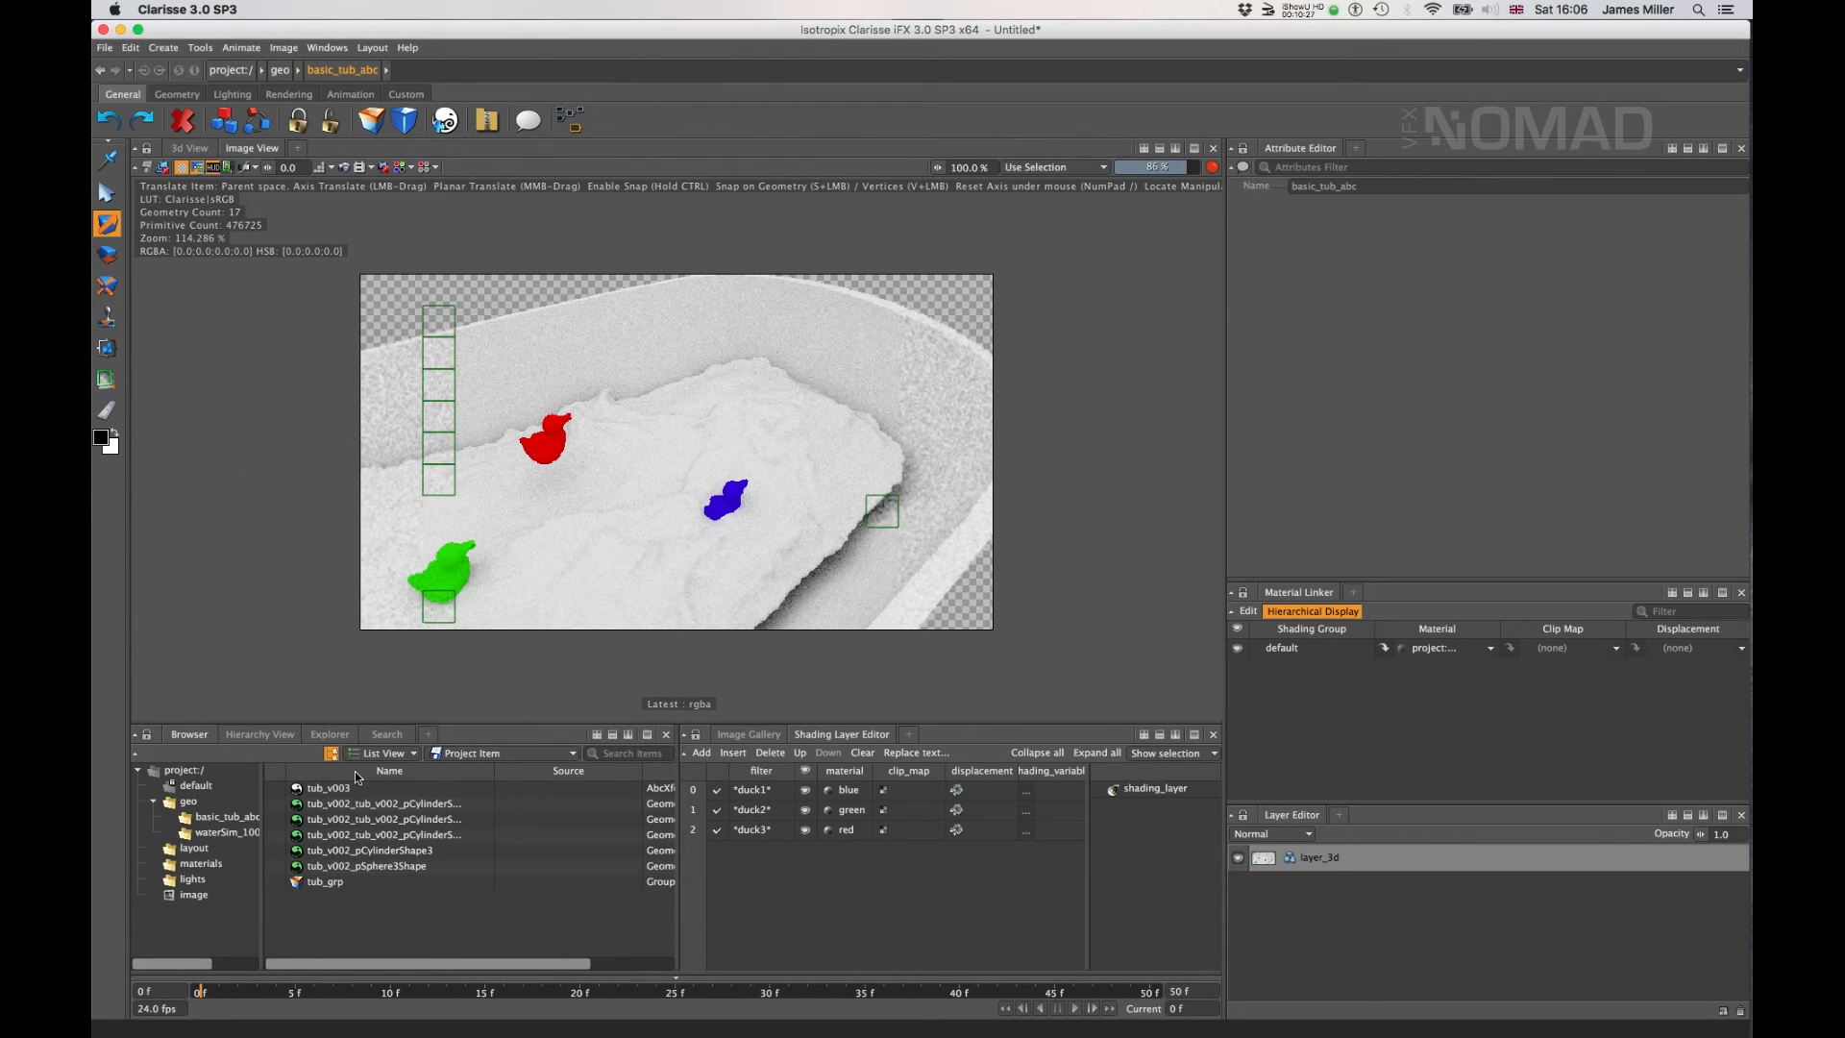
pyautogui.click(372, 803)
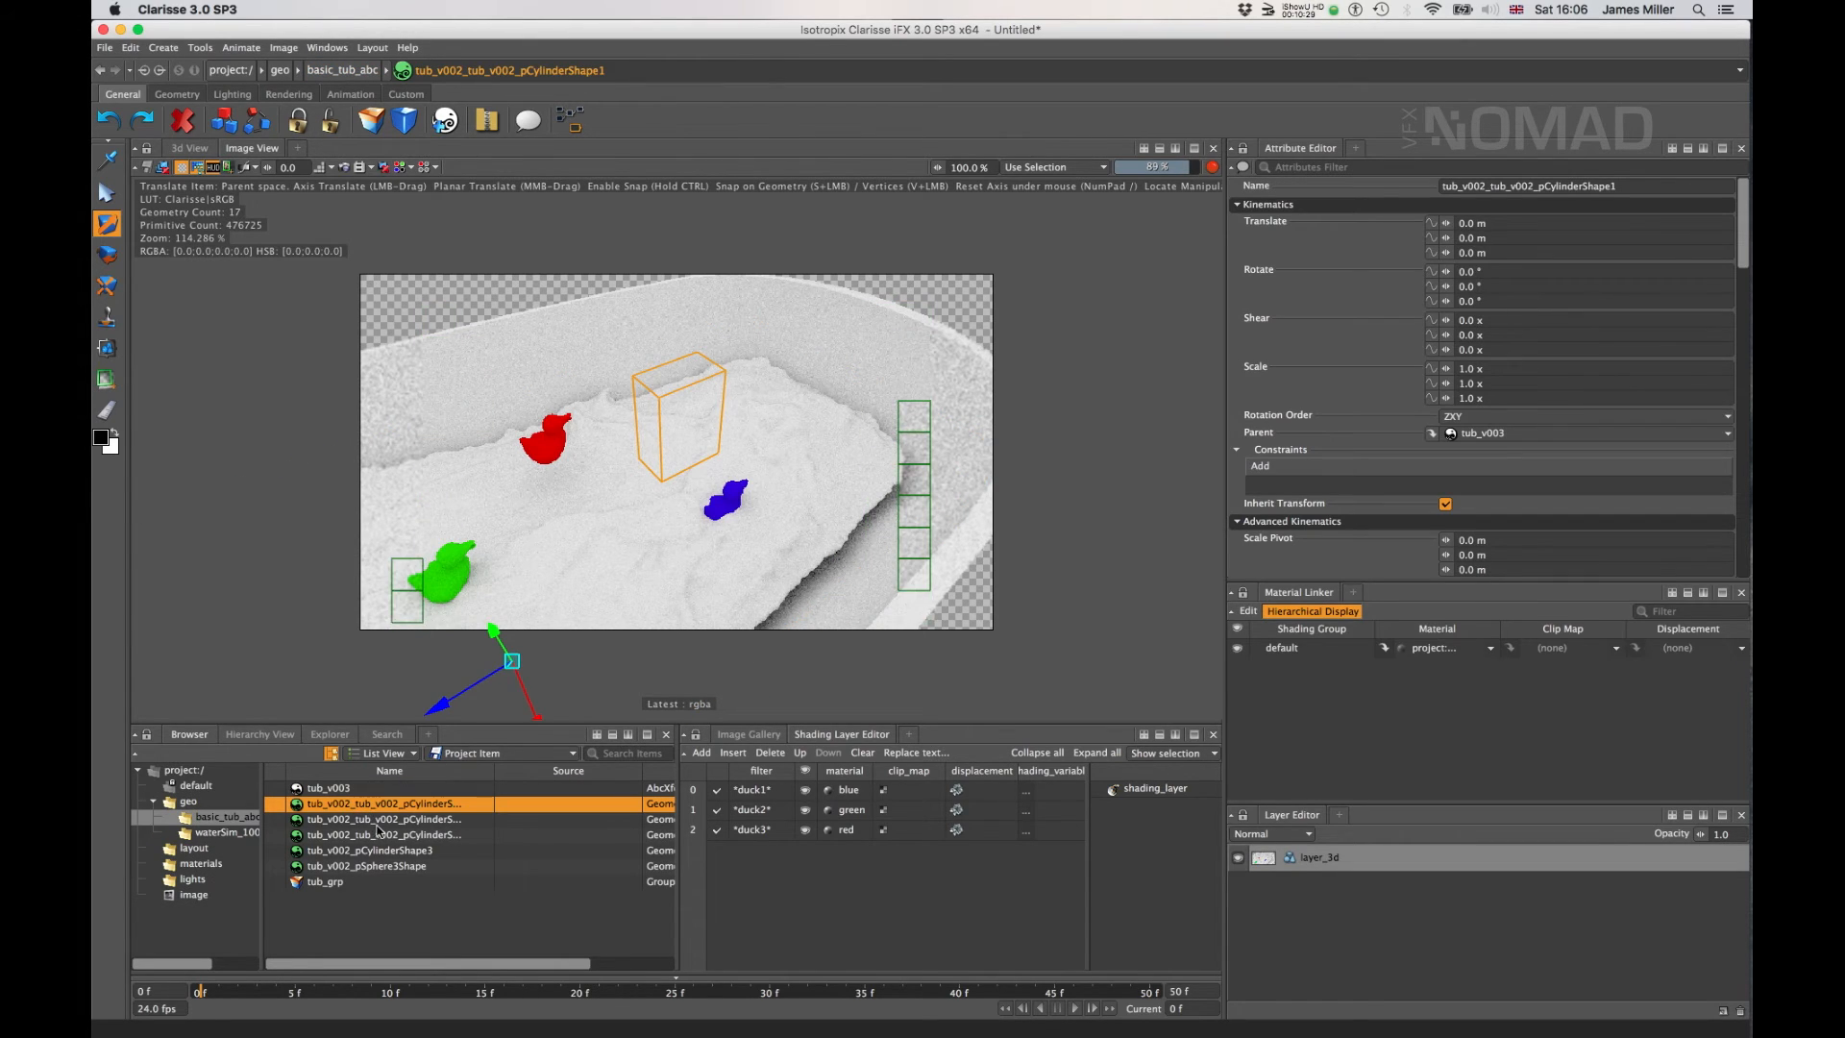
pyautogui.keyDown('shift'); pyautogui.click(369, 866); pyautogui.keyUp('shift')
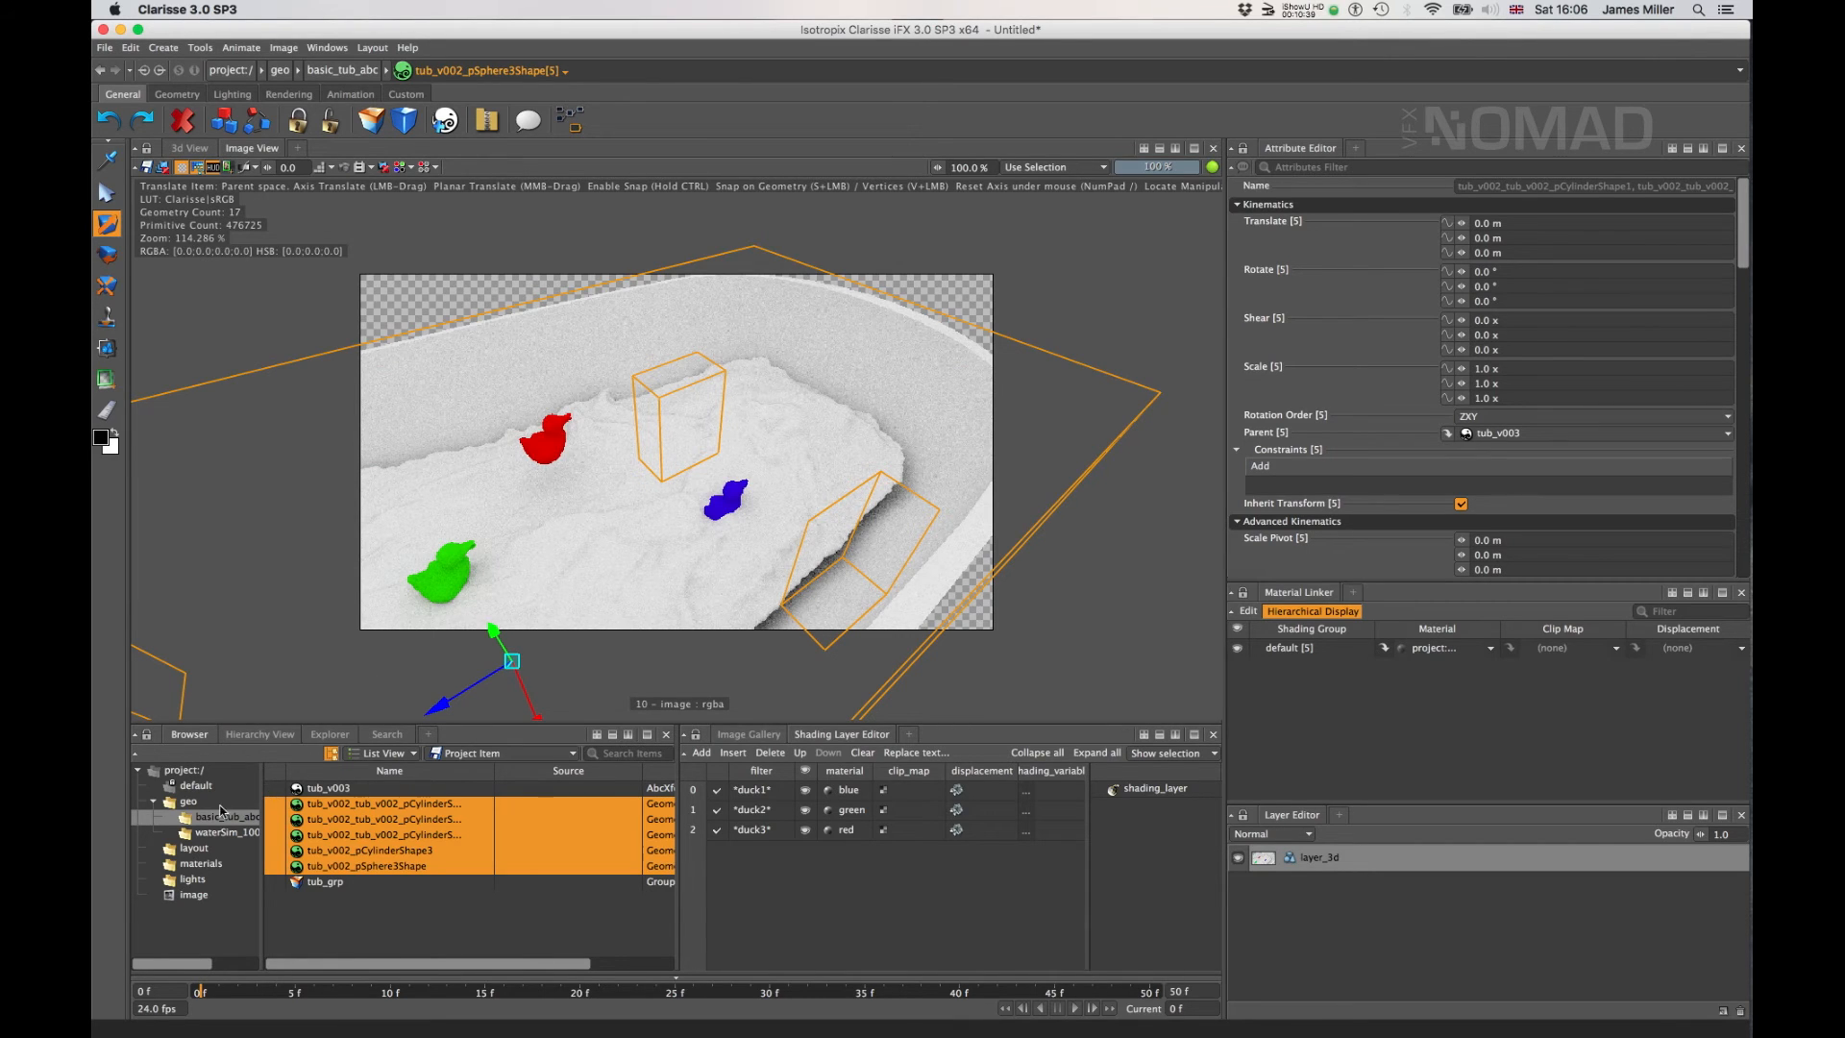
pyautogui.click(194, 847)
pyautogui.click(321, 788)
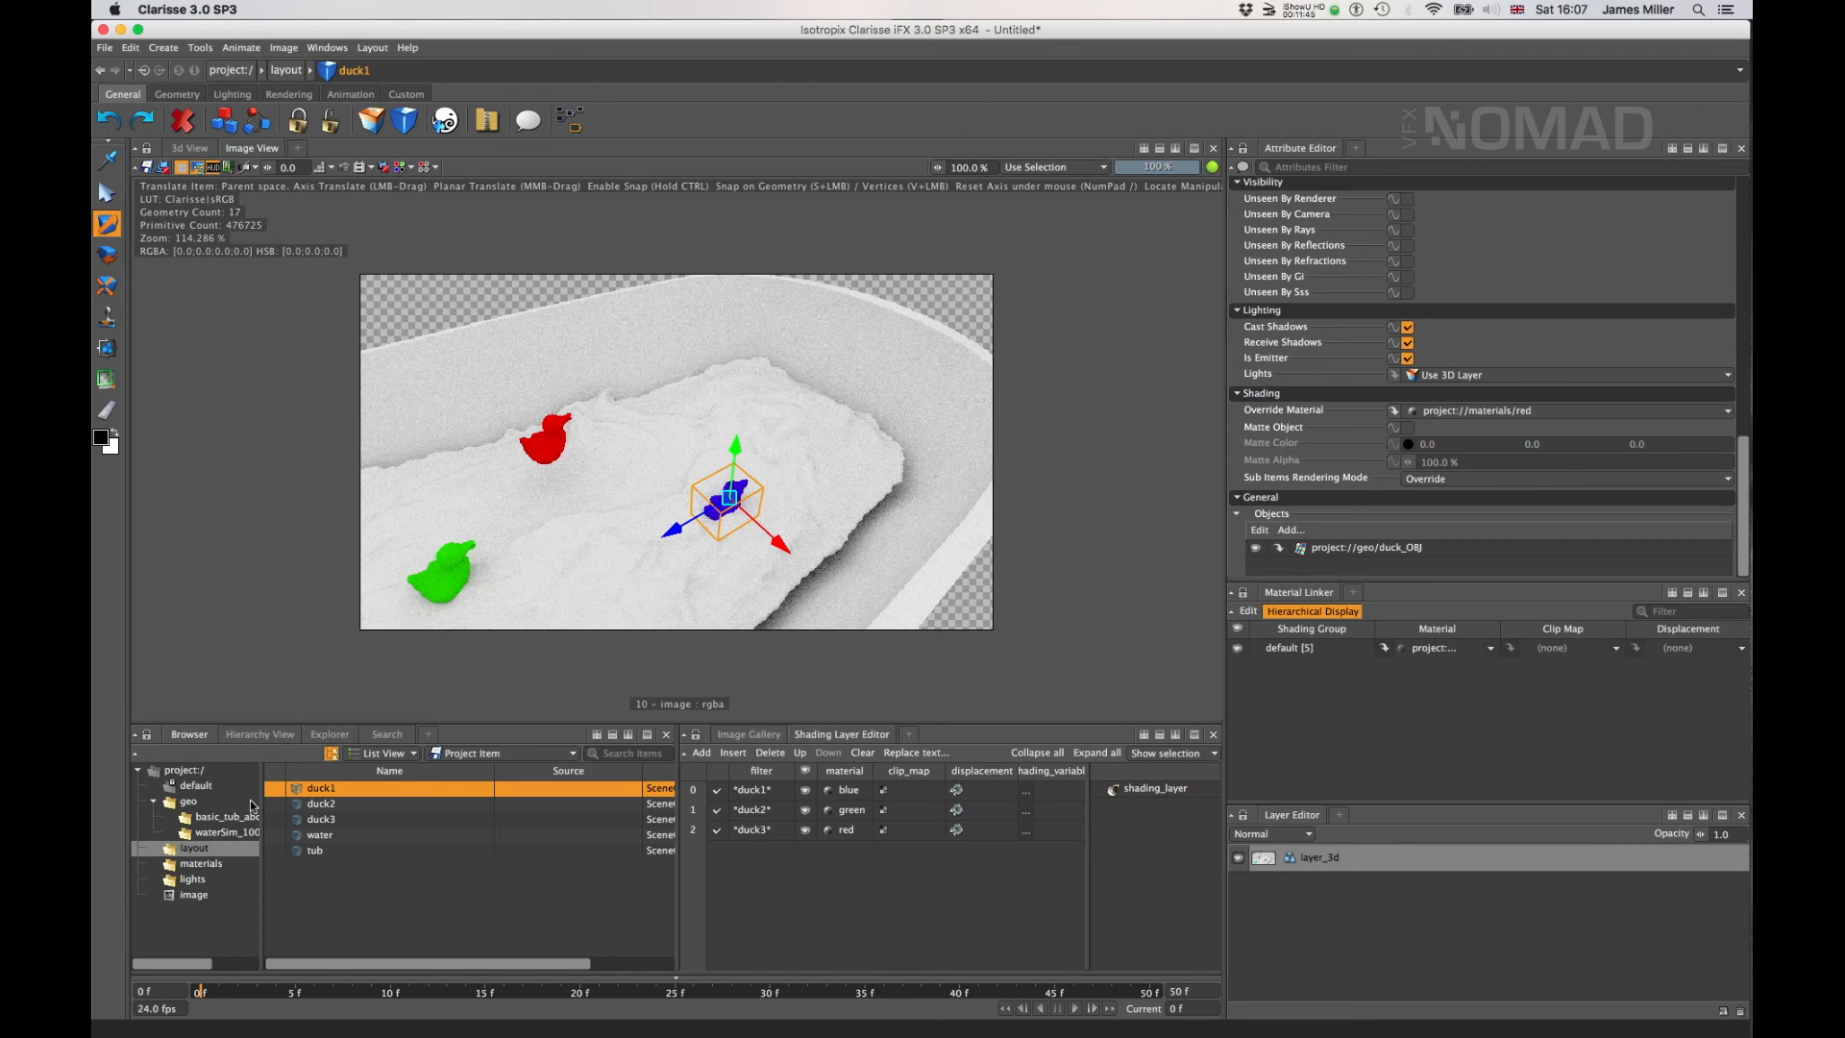
# - Create a physical Dielectric material in the materials context
pyautogui.click(204, 863)
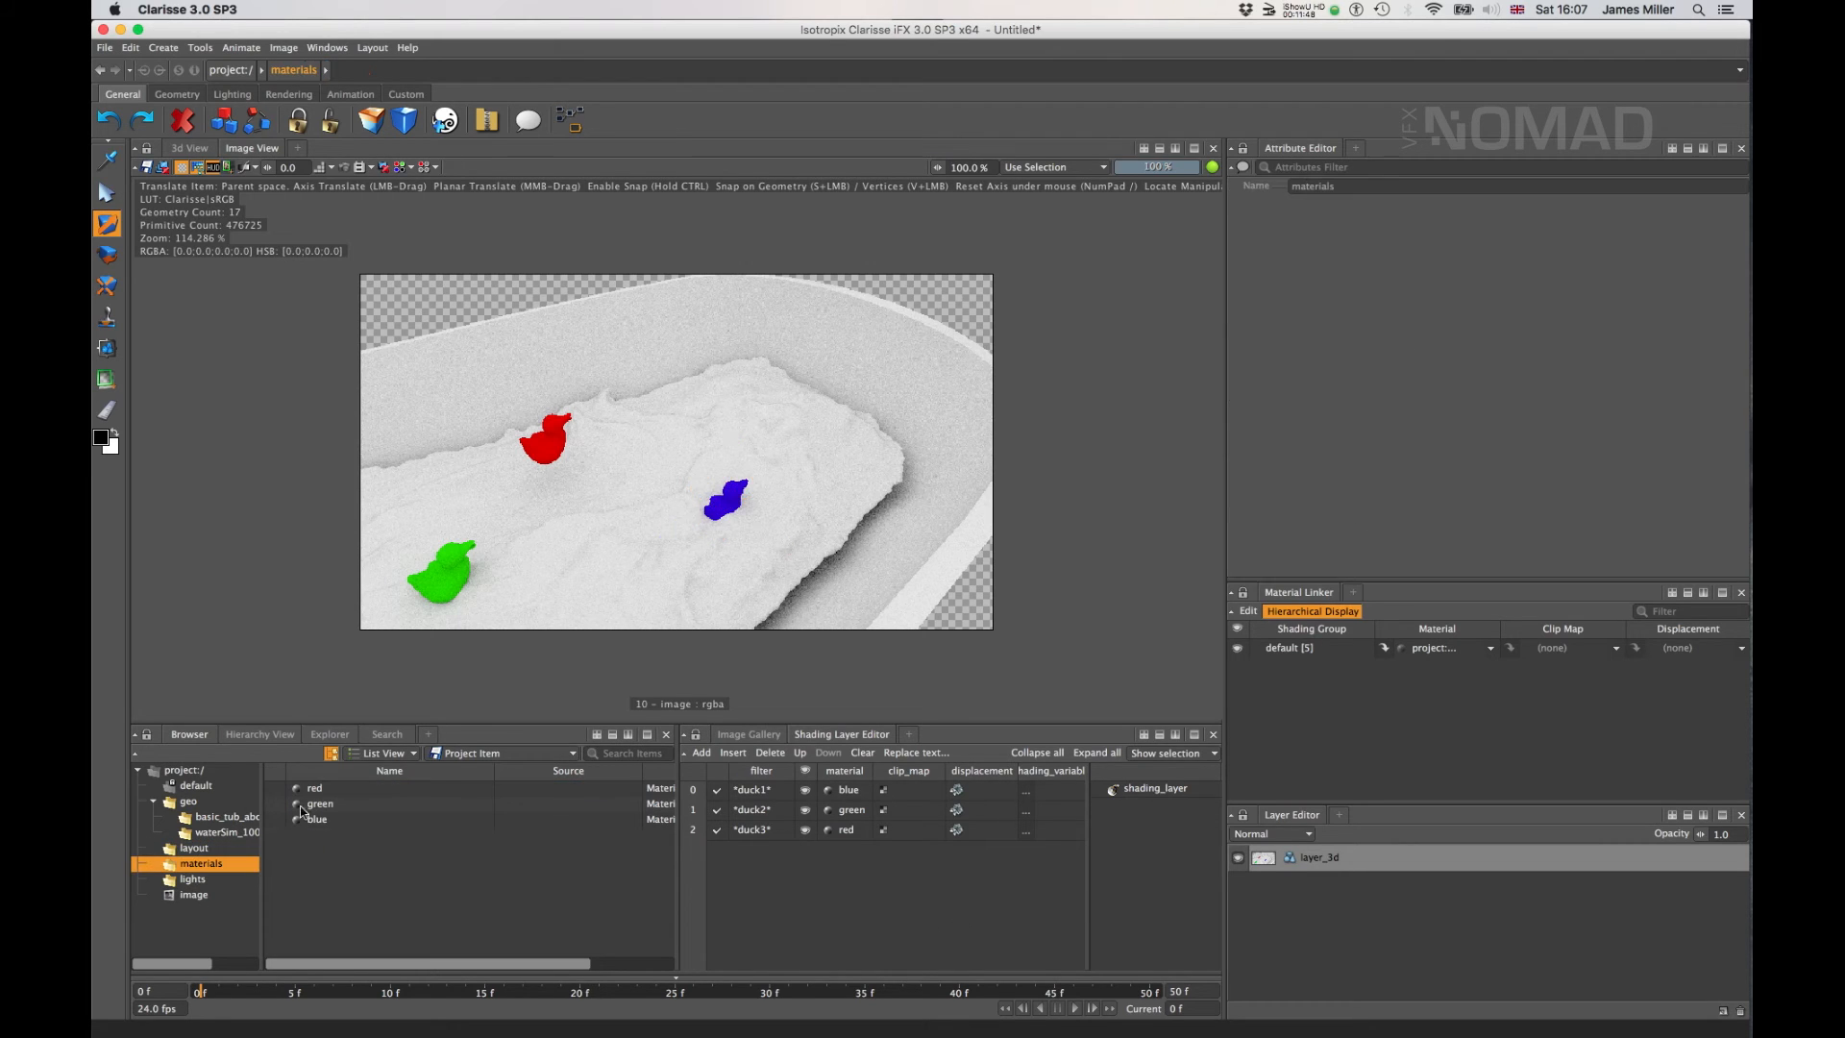
pyautogui.rightClick(364, 870)
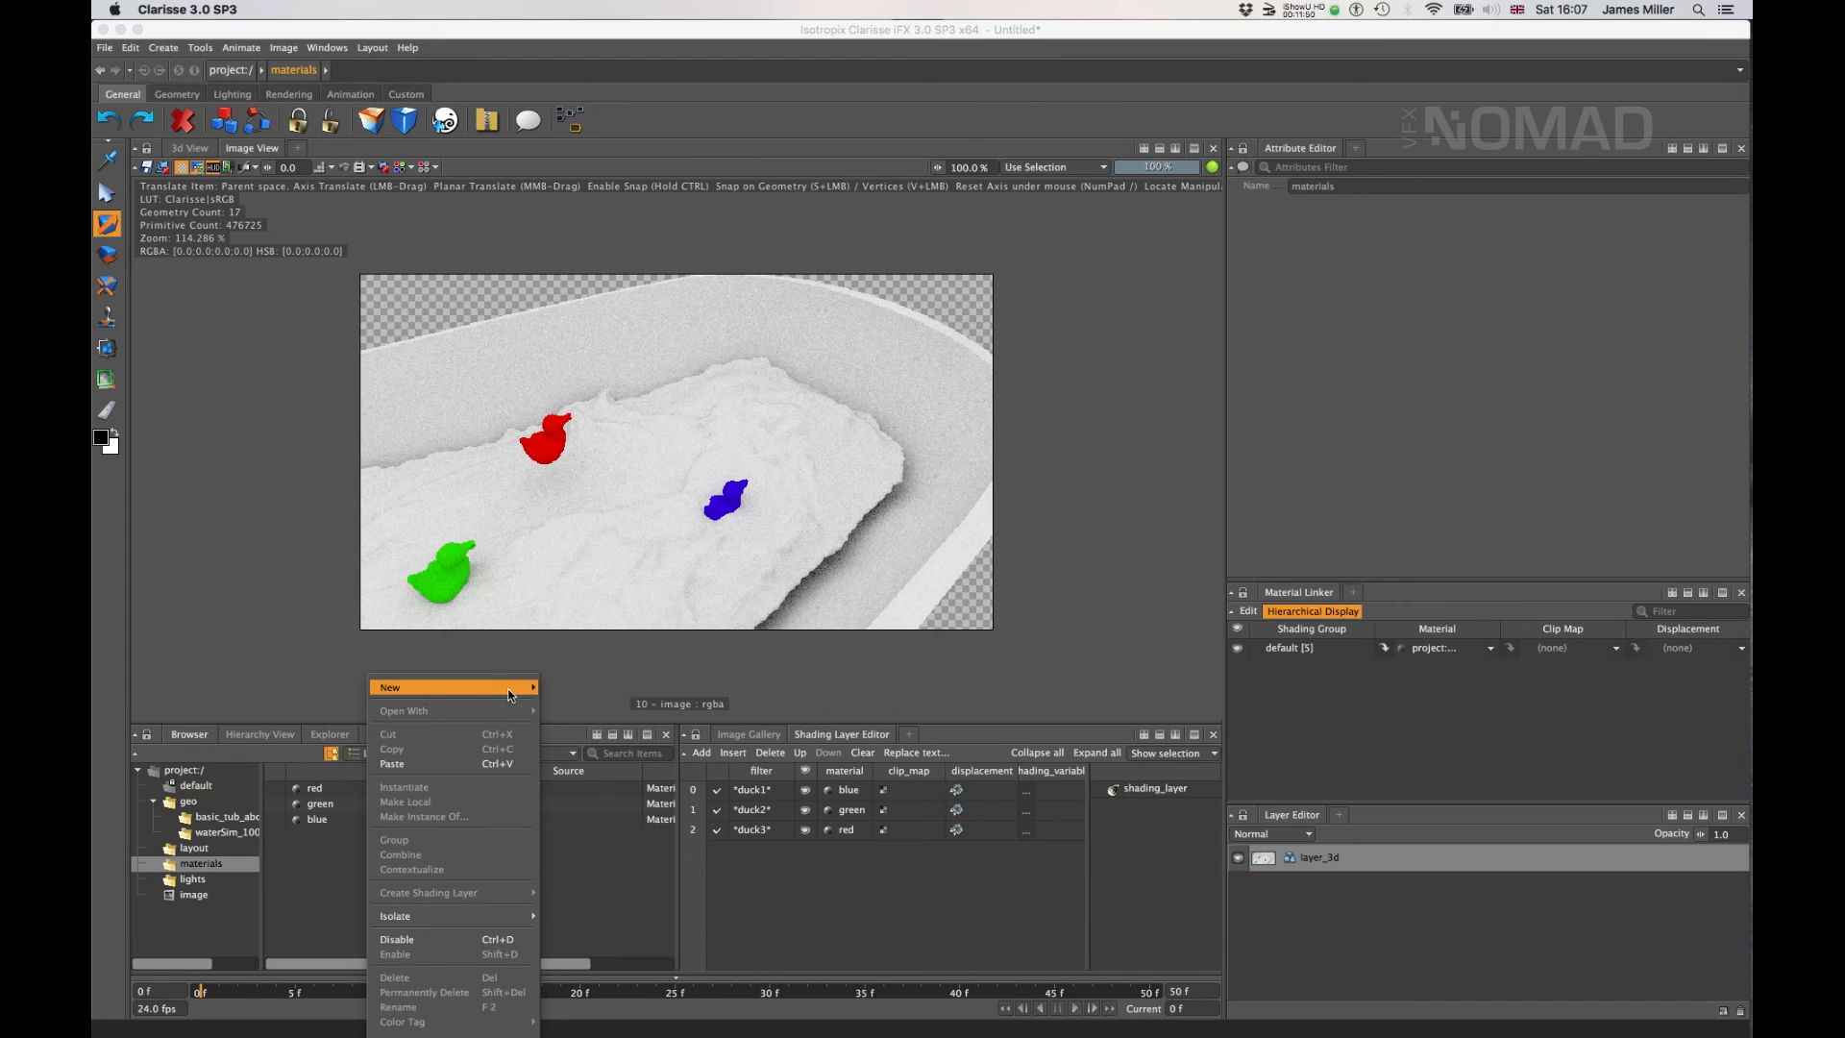
pyautogui.moveTo(505, 688)
pyautogui.moveTo(650, 757)
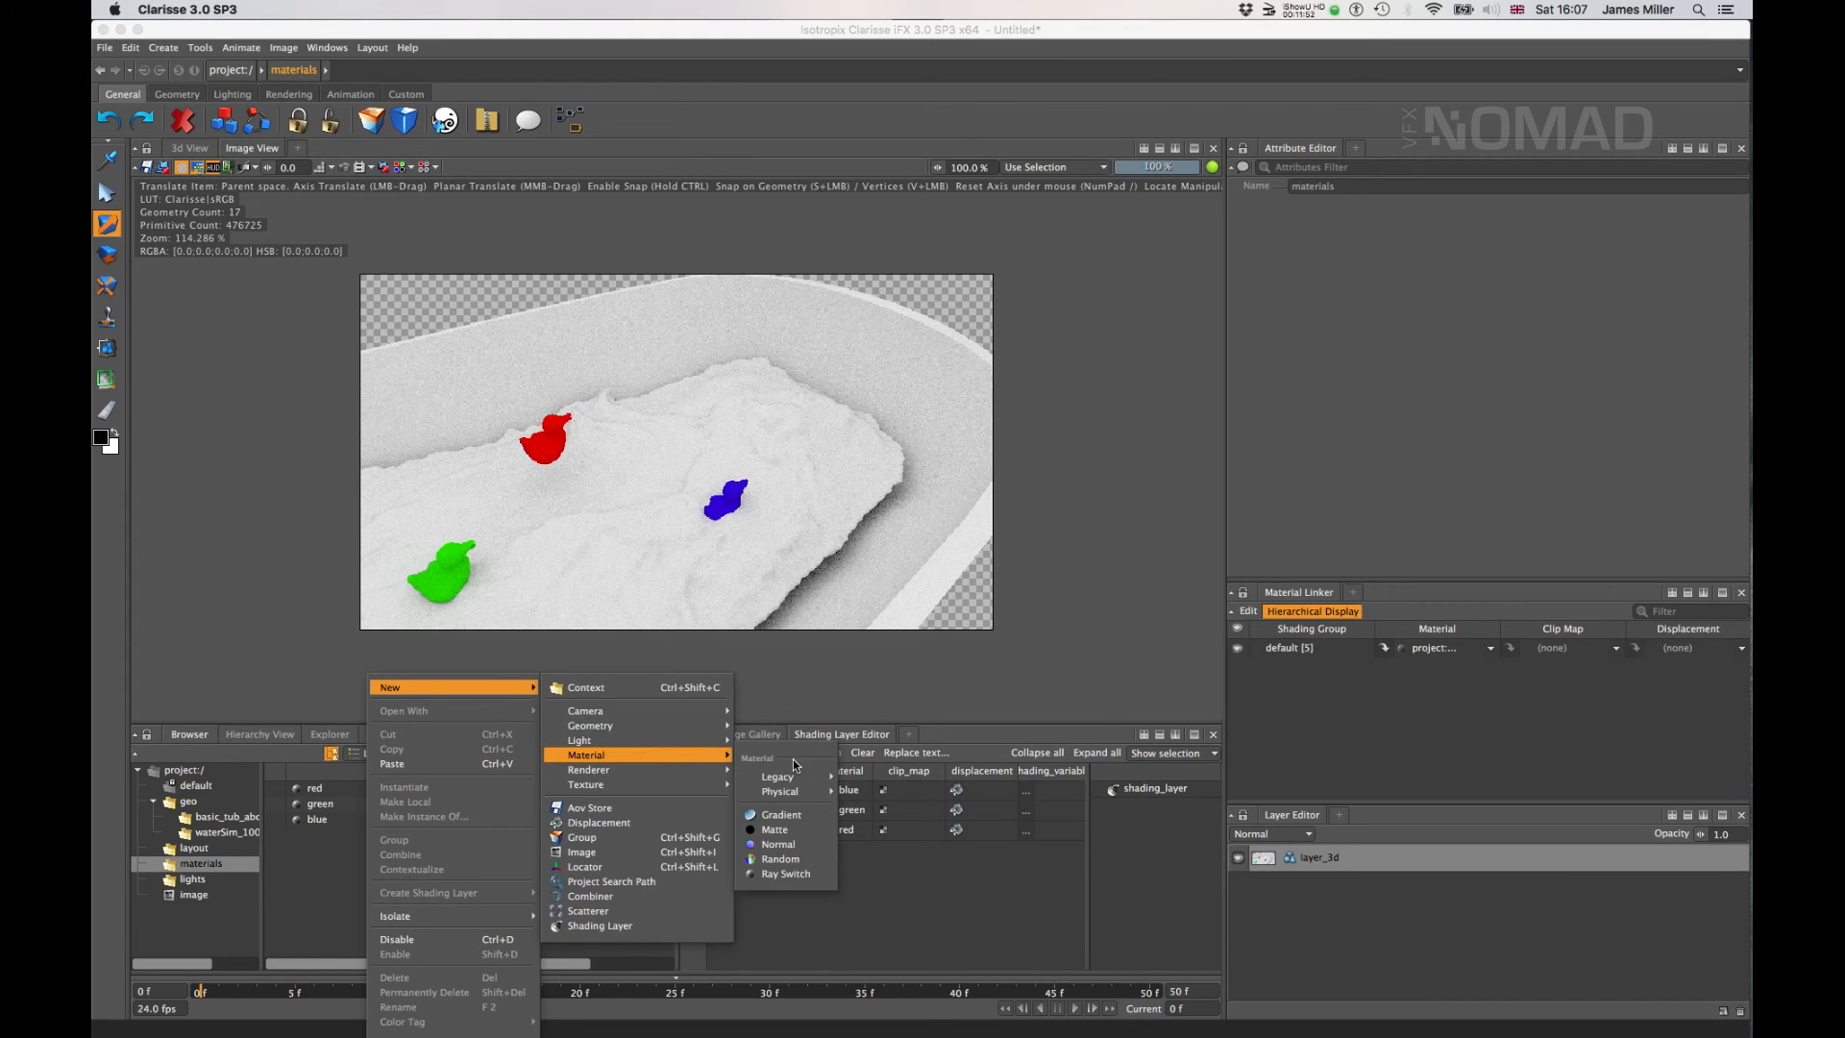
pyautogui.moveTo(796, 791)
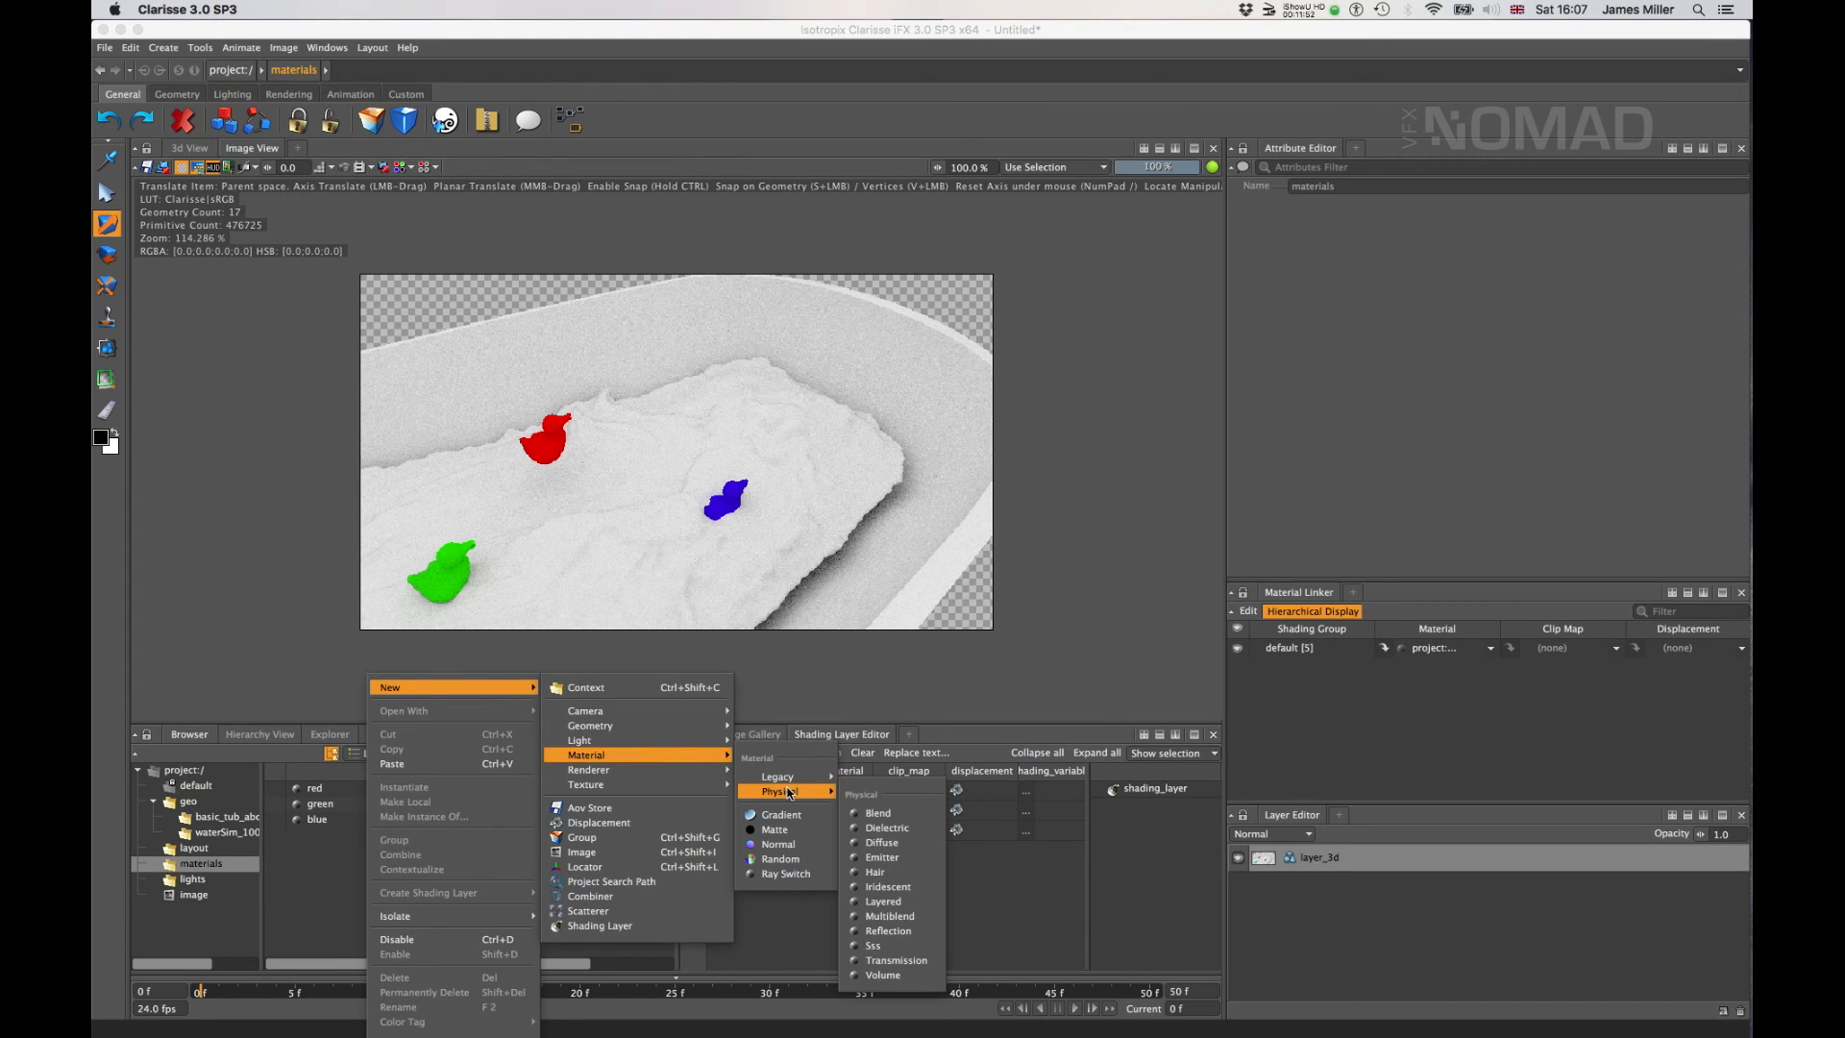
pyautogui.click(890, 827)
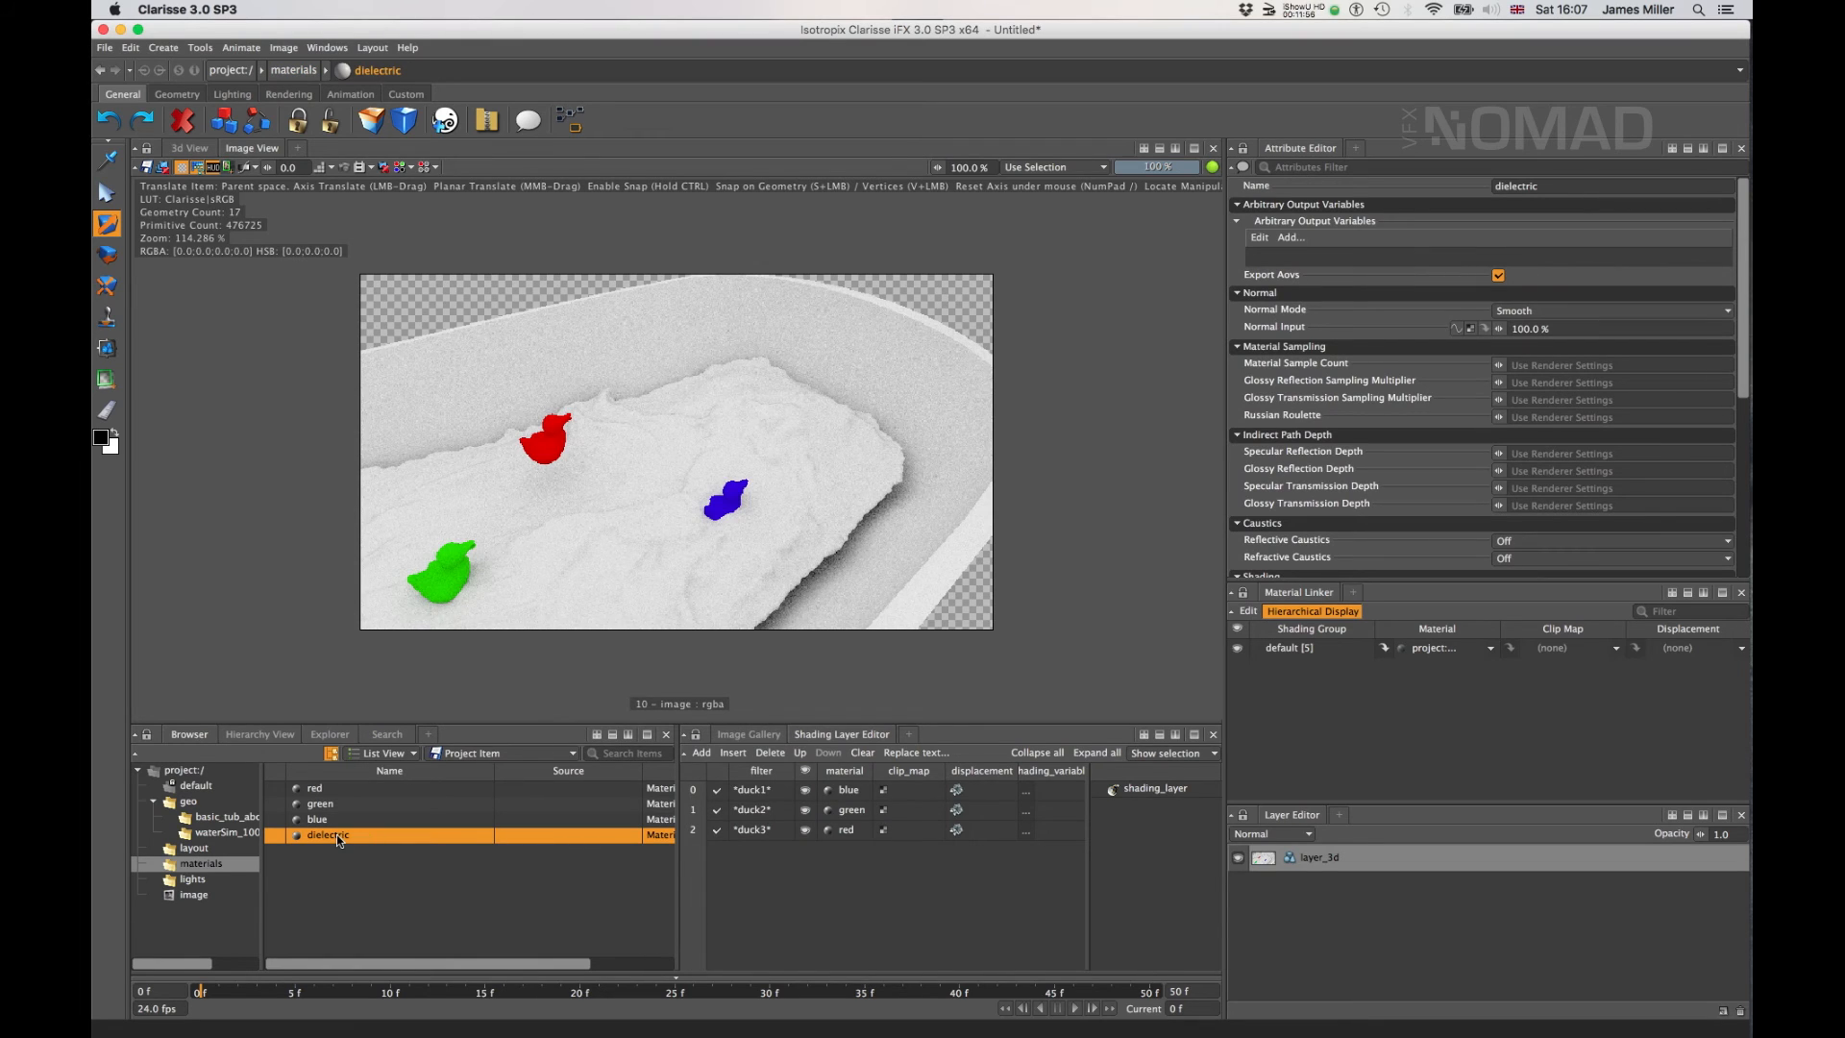
# - Add a shading layer rule with the filter *water* and assign it the dielectric material
pyautogui.click(701, 752)
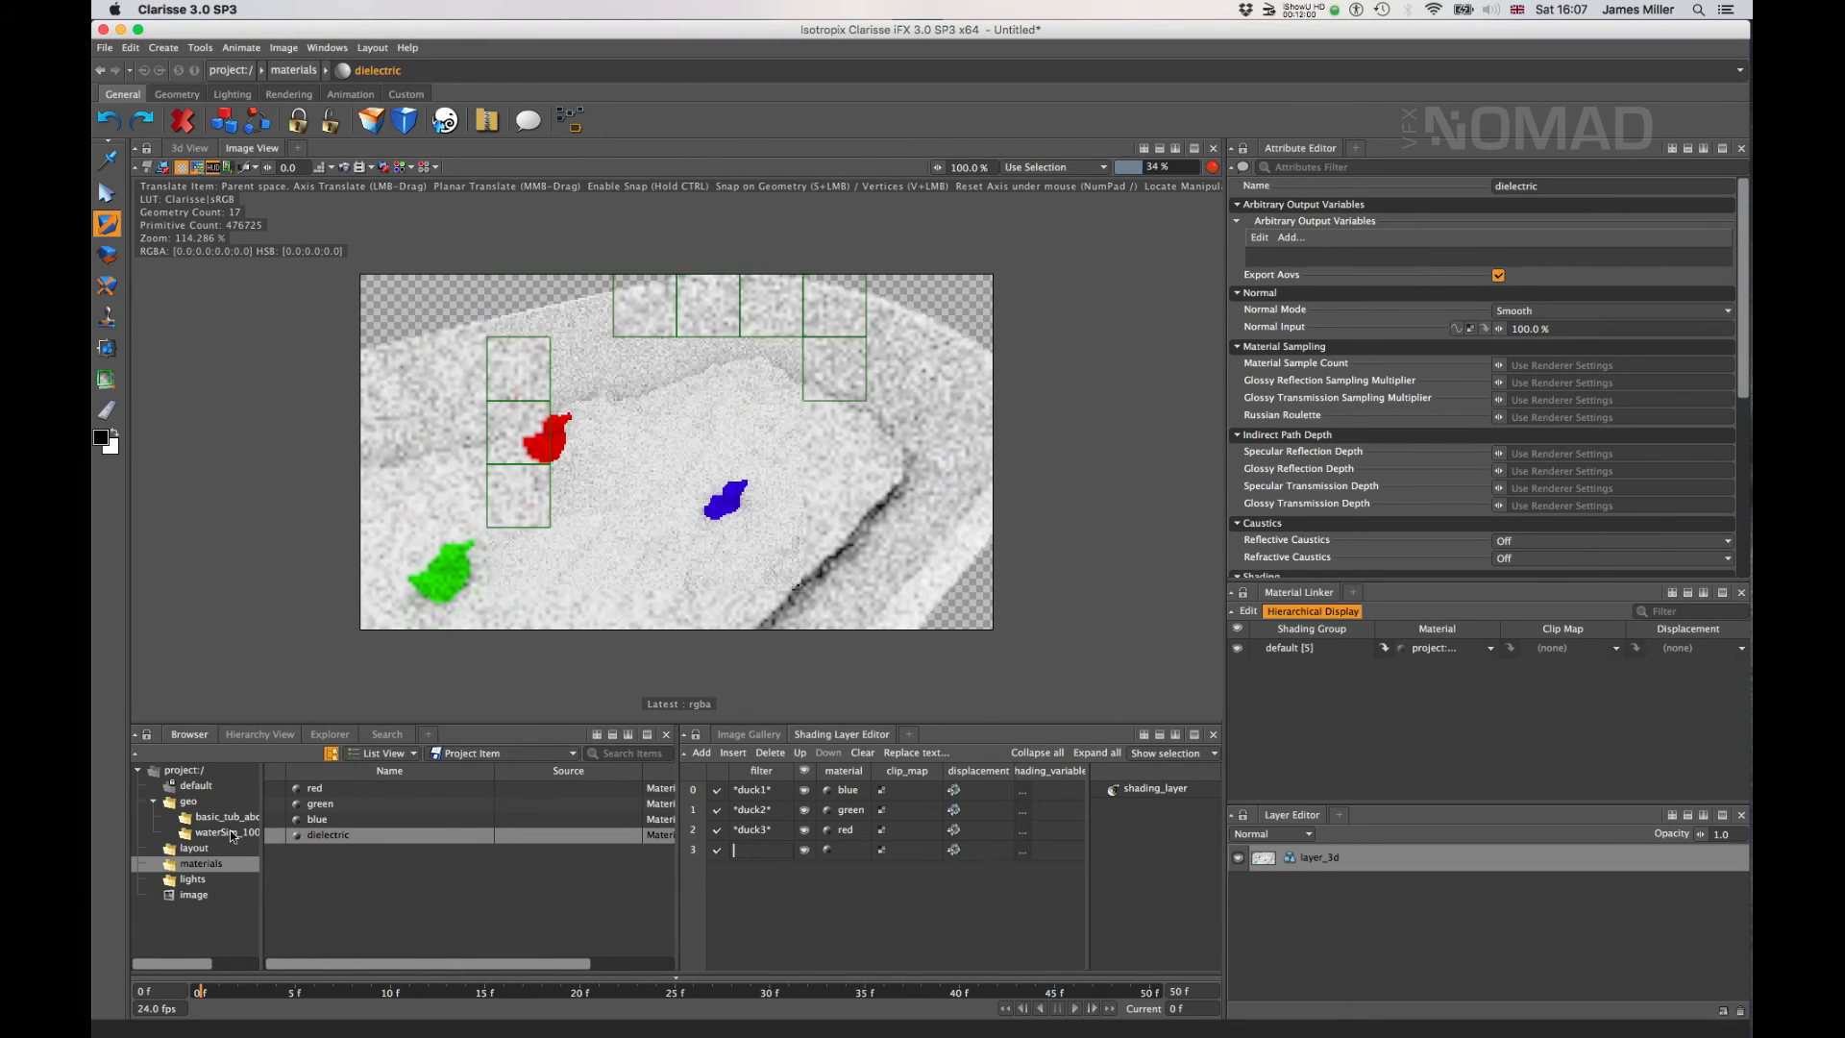
pyautogui.write('*wa')
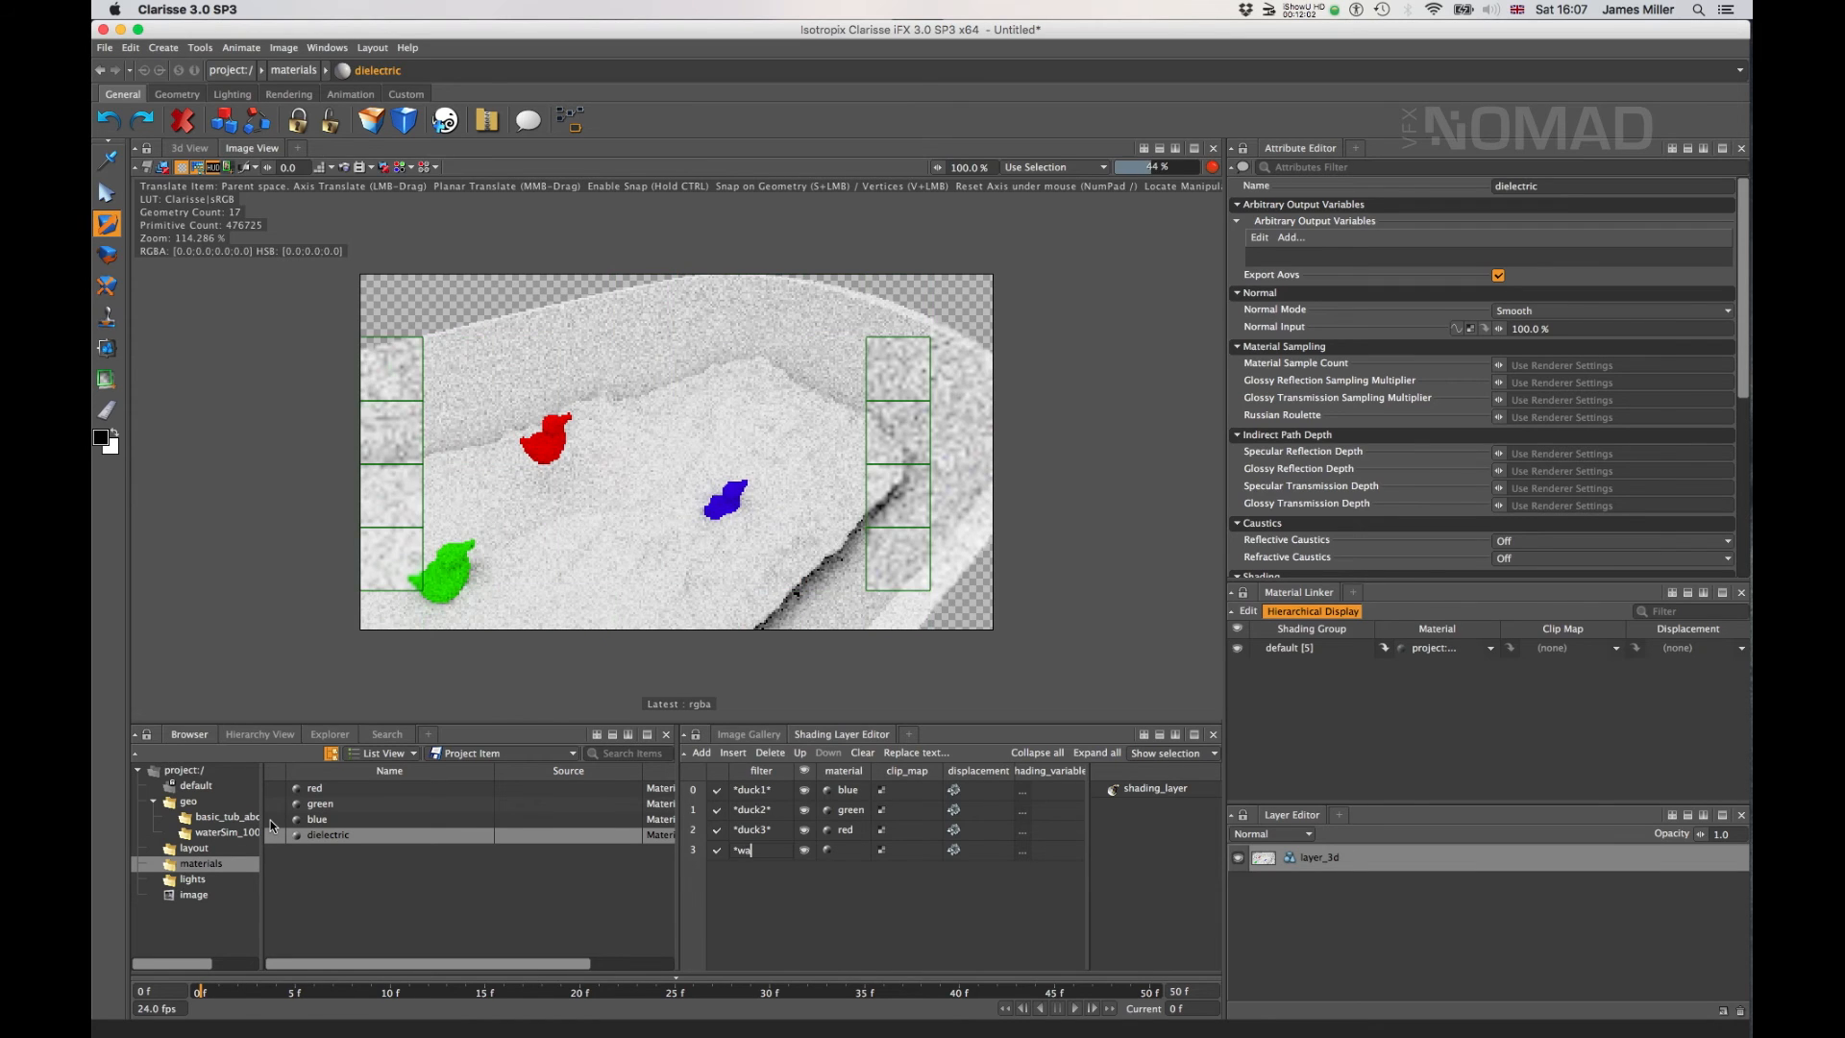
pyautogui.write('ter*')
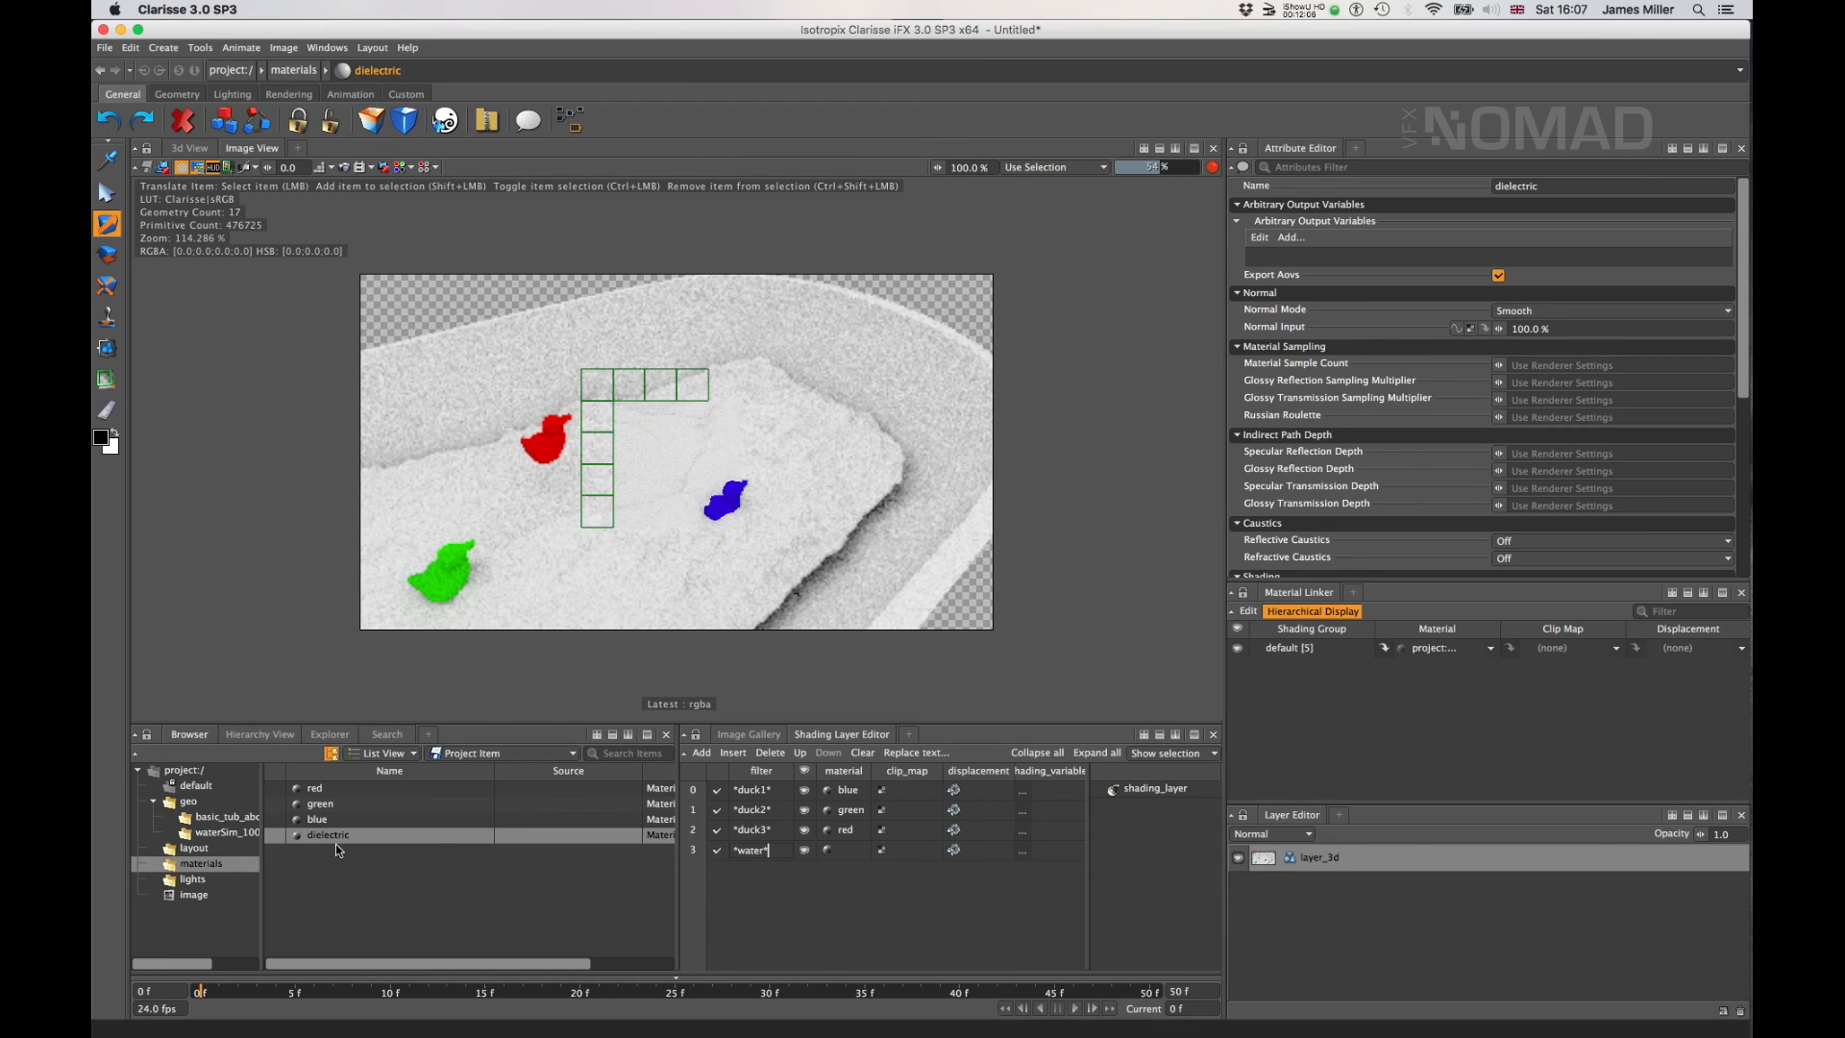
pyautogui.moveTo(333, 836); pyautogui.dragTo(853, 850)
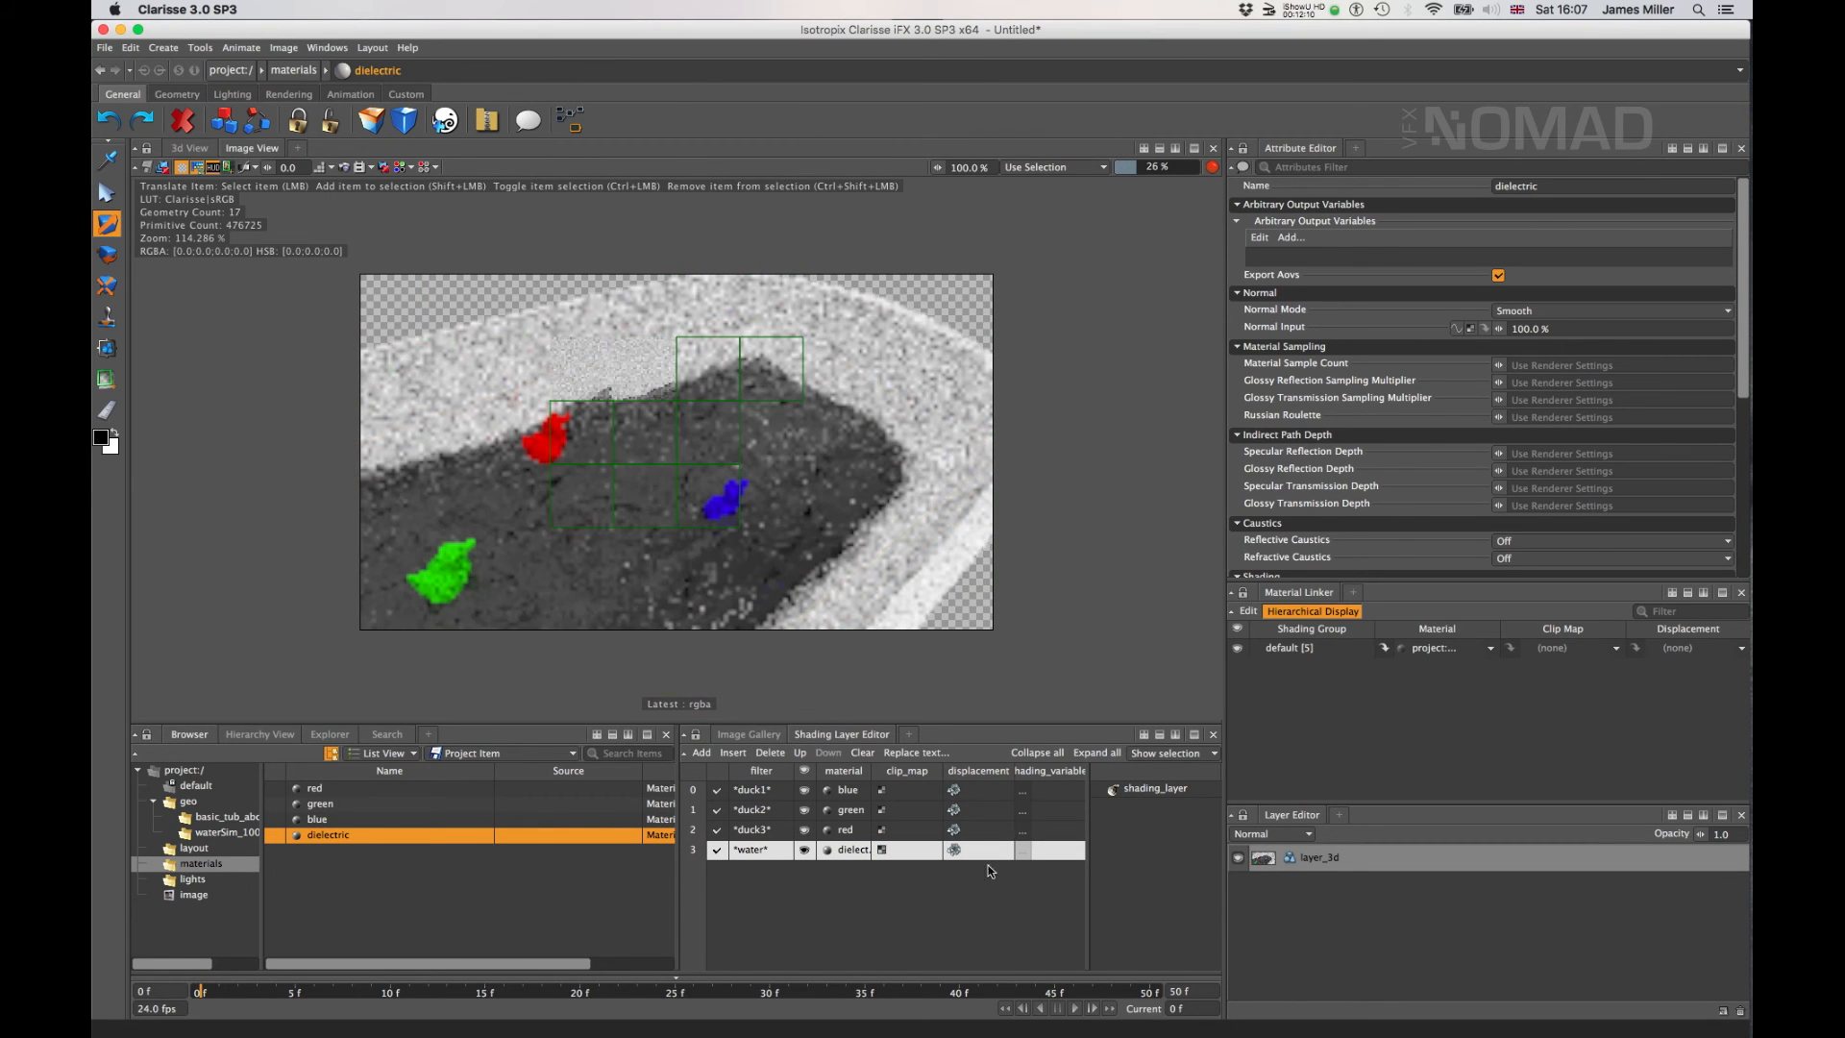
# - Create a physical Diffuse material in the materials context
pyautogui.click(356, 896)
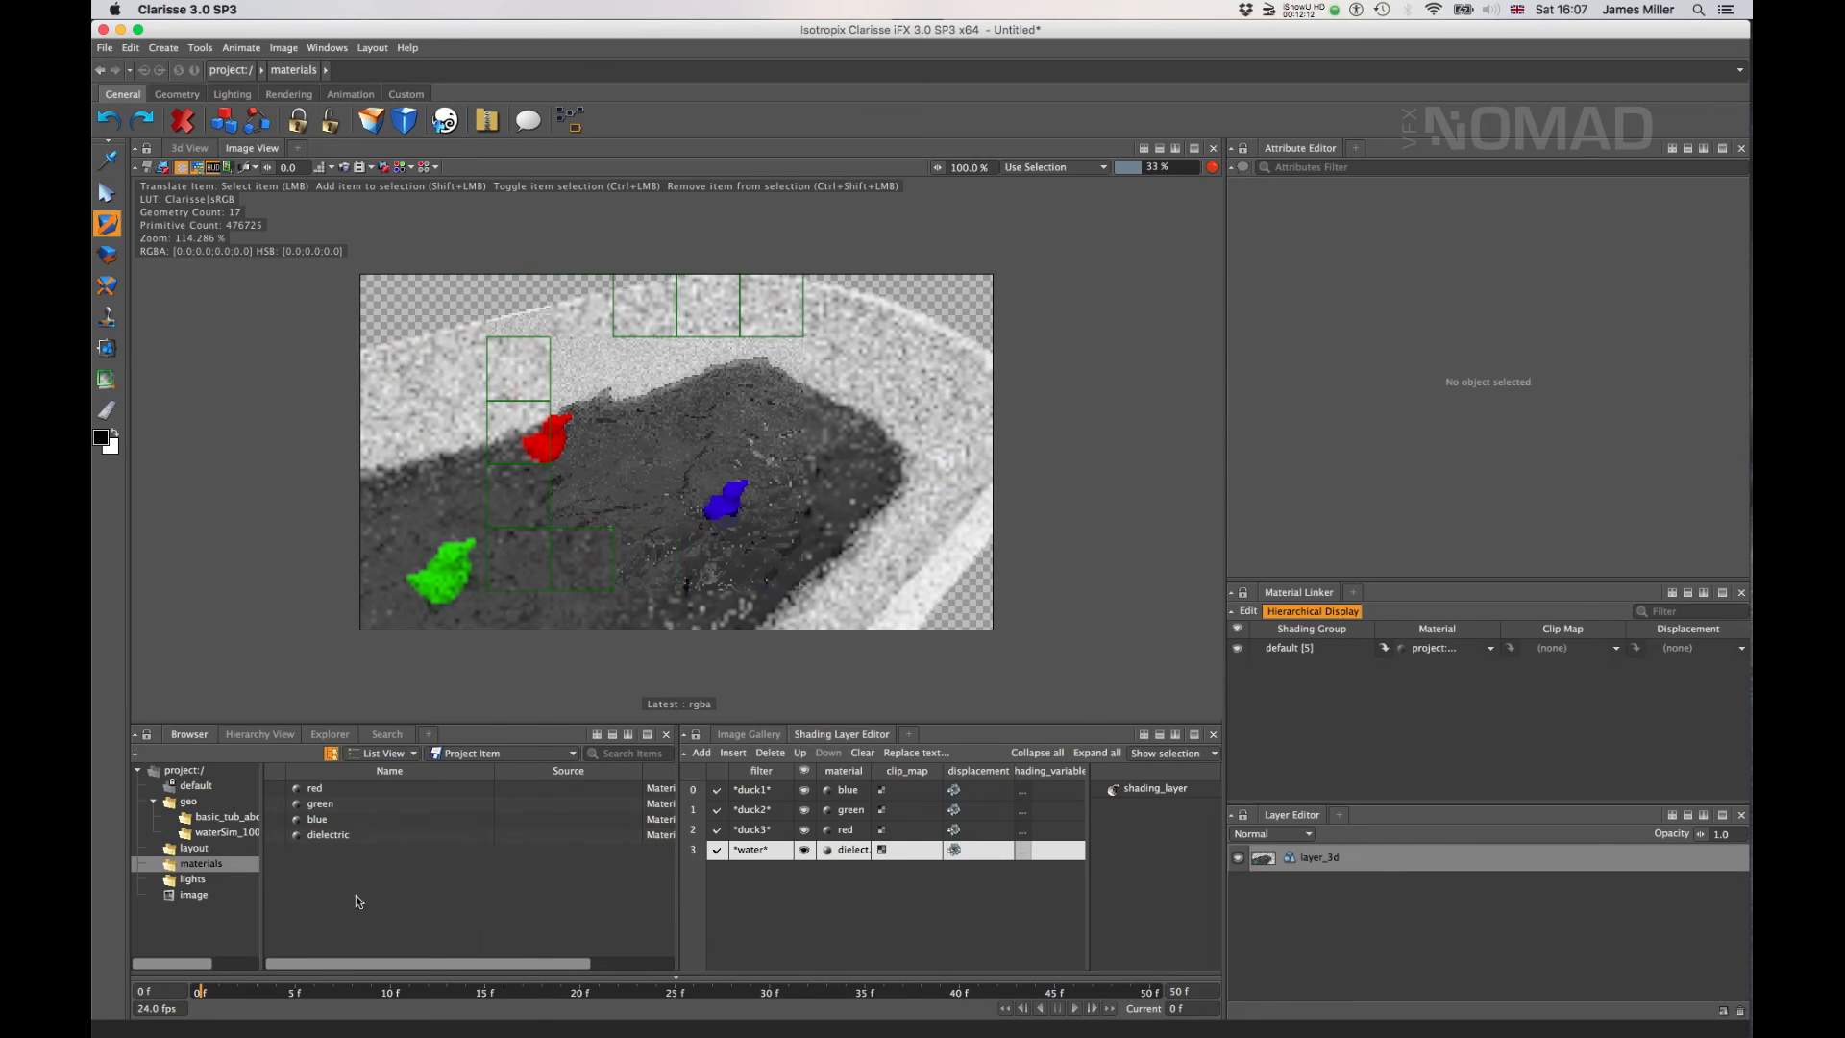
pyautogui.rightClick(356, 896)
pyautogui.moveTo(492, 682)
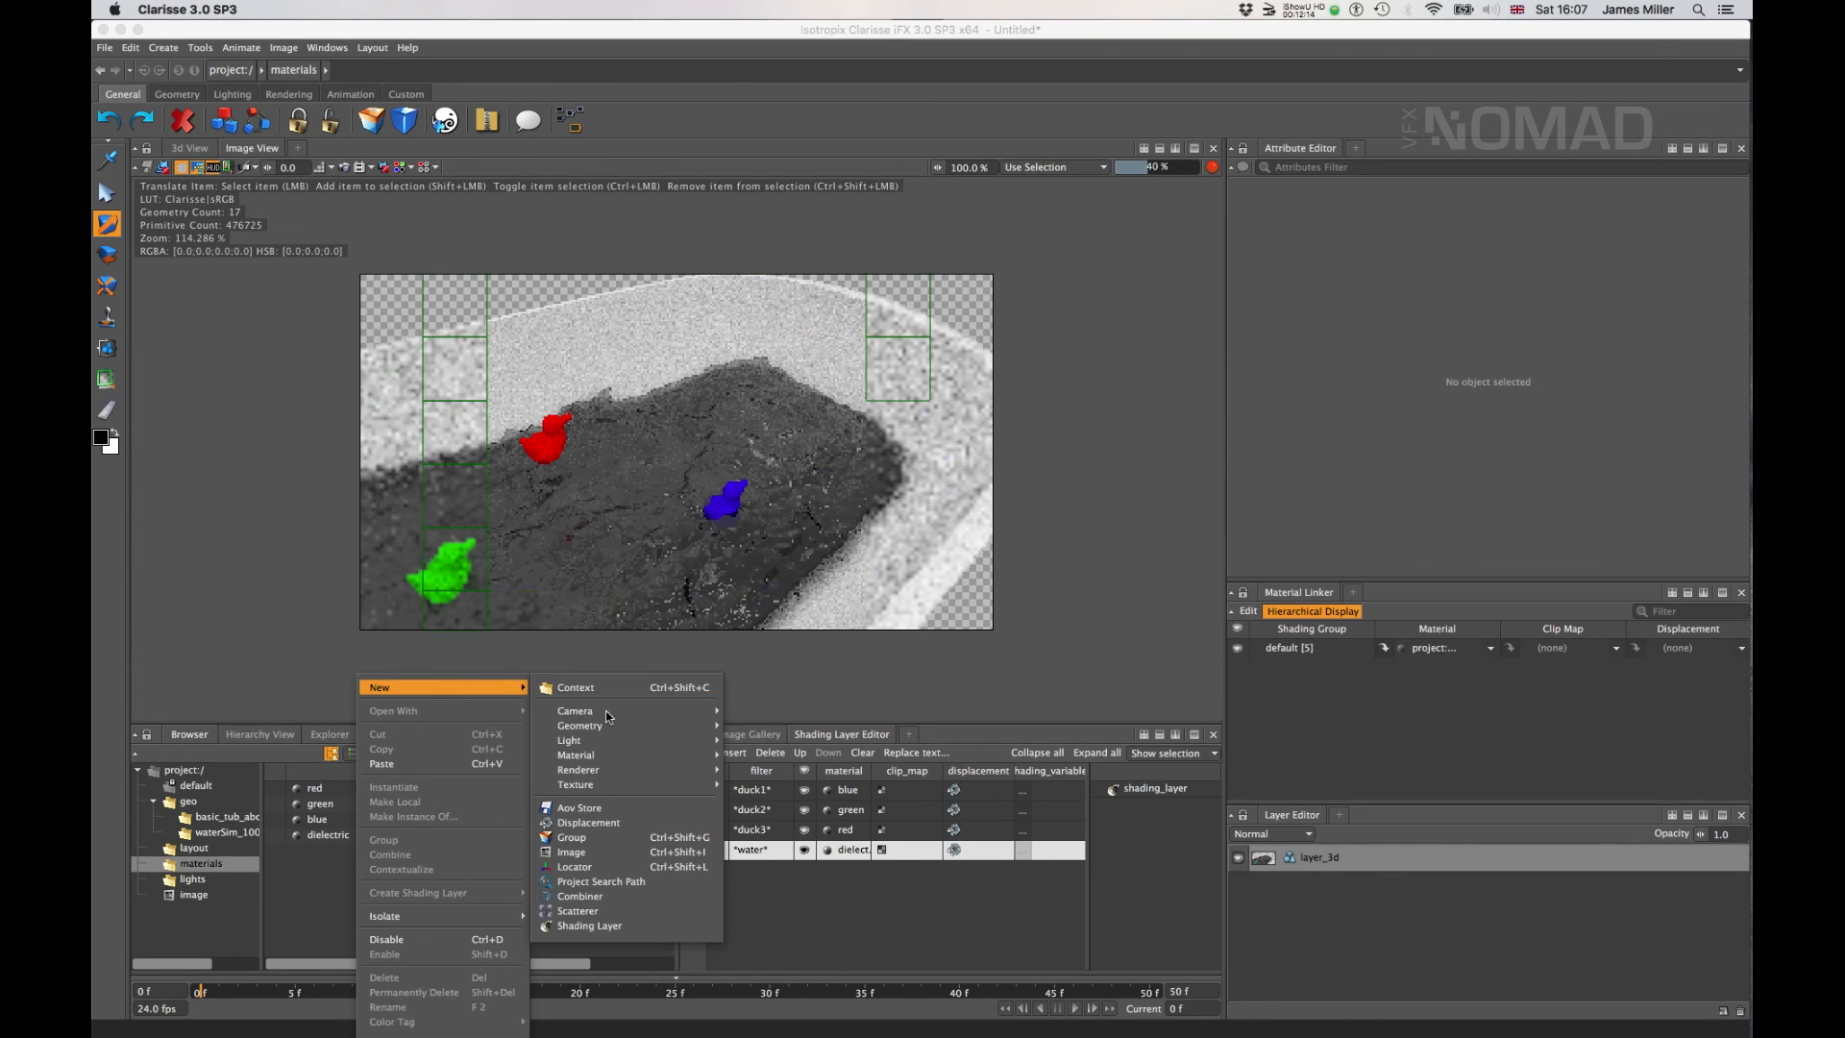
pyautogui.moveTo(607, 755)
pyautogui.moveTo(789, 793)
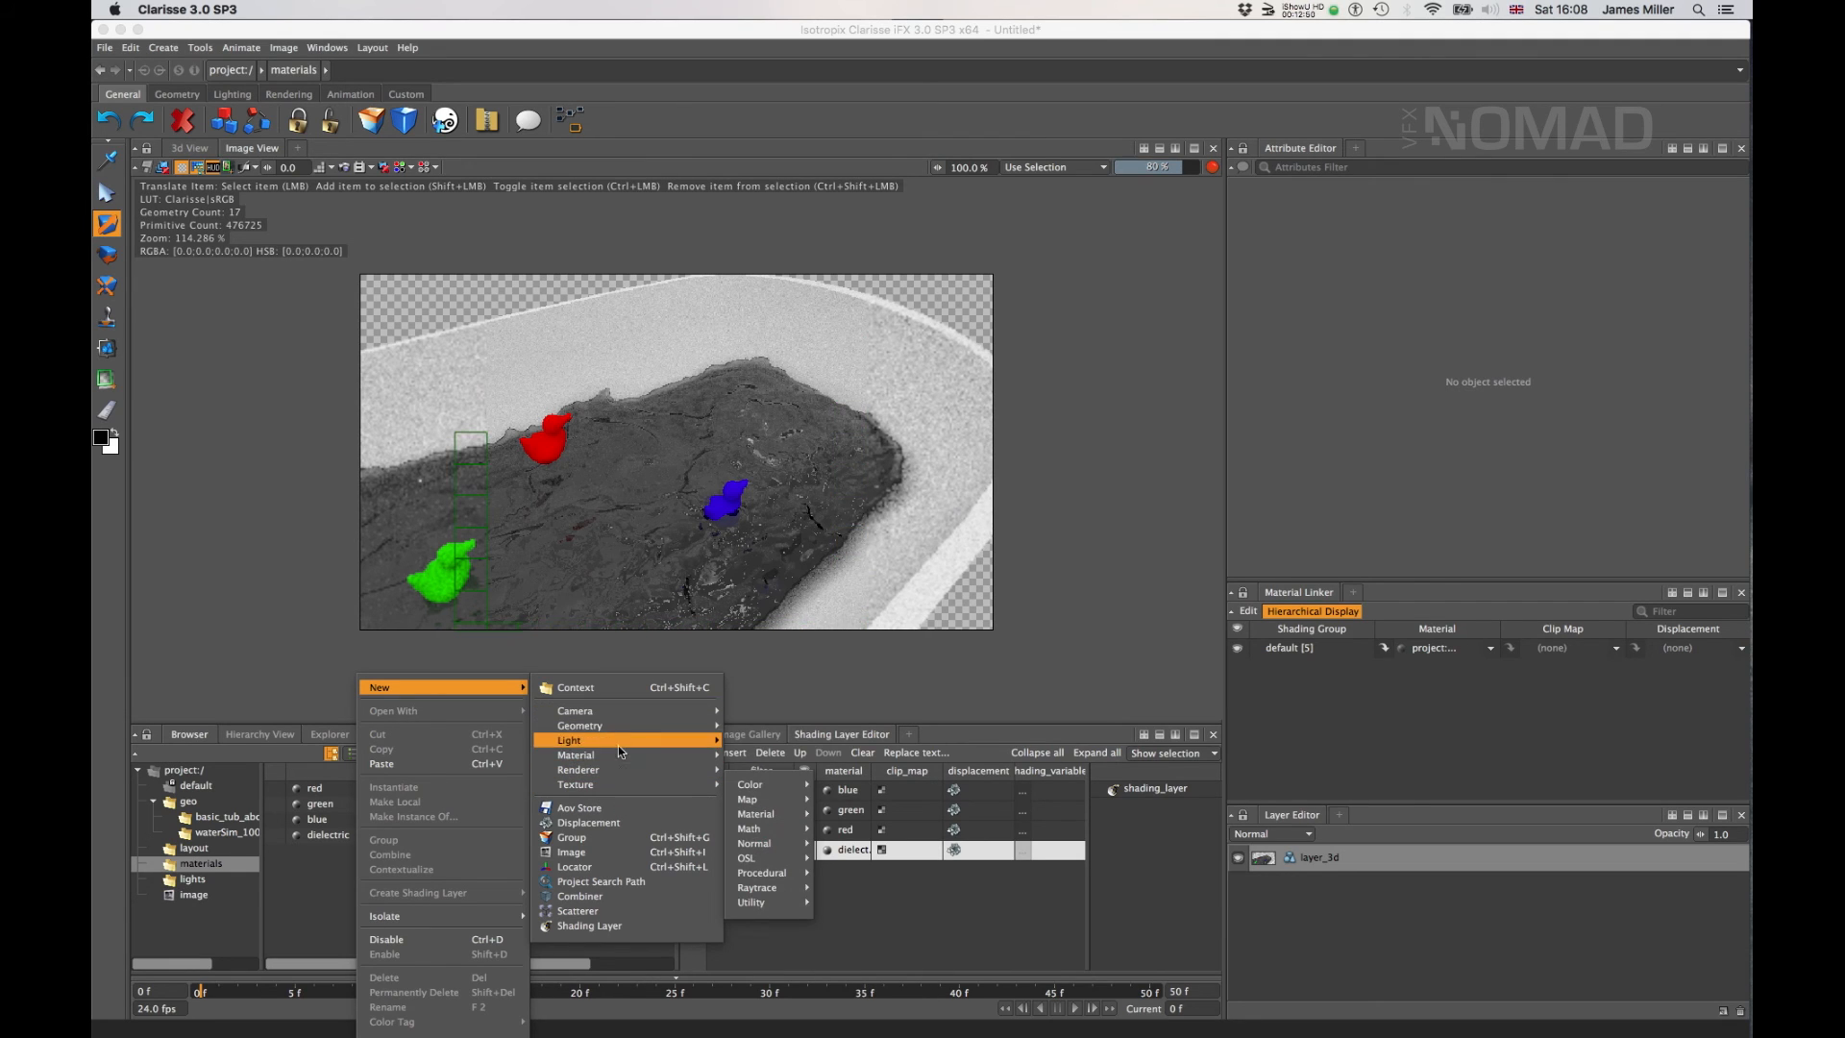
pyautogui.moveTo(576, 754)
pyautogui.moveTo(769, 790)
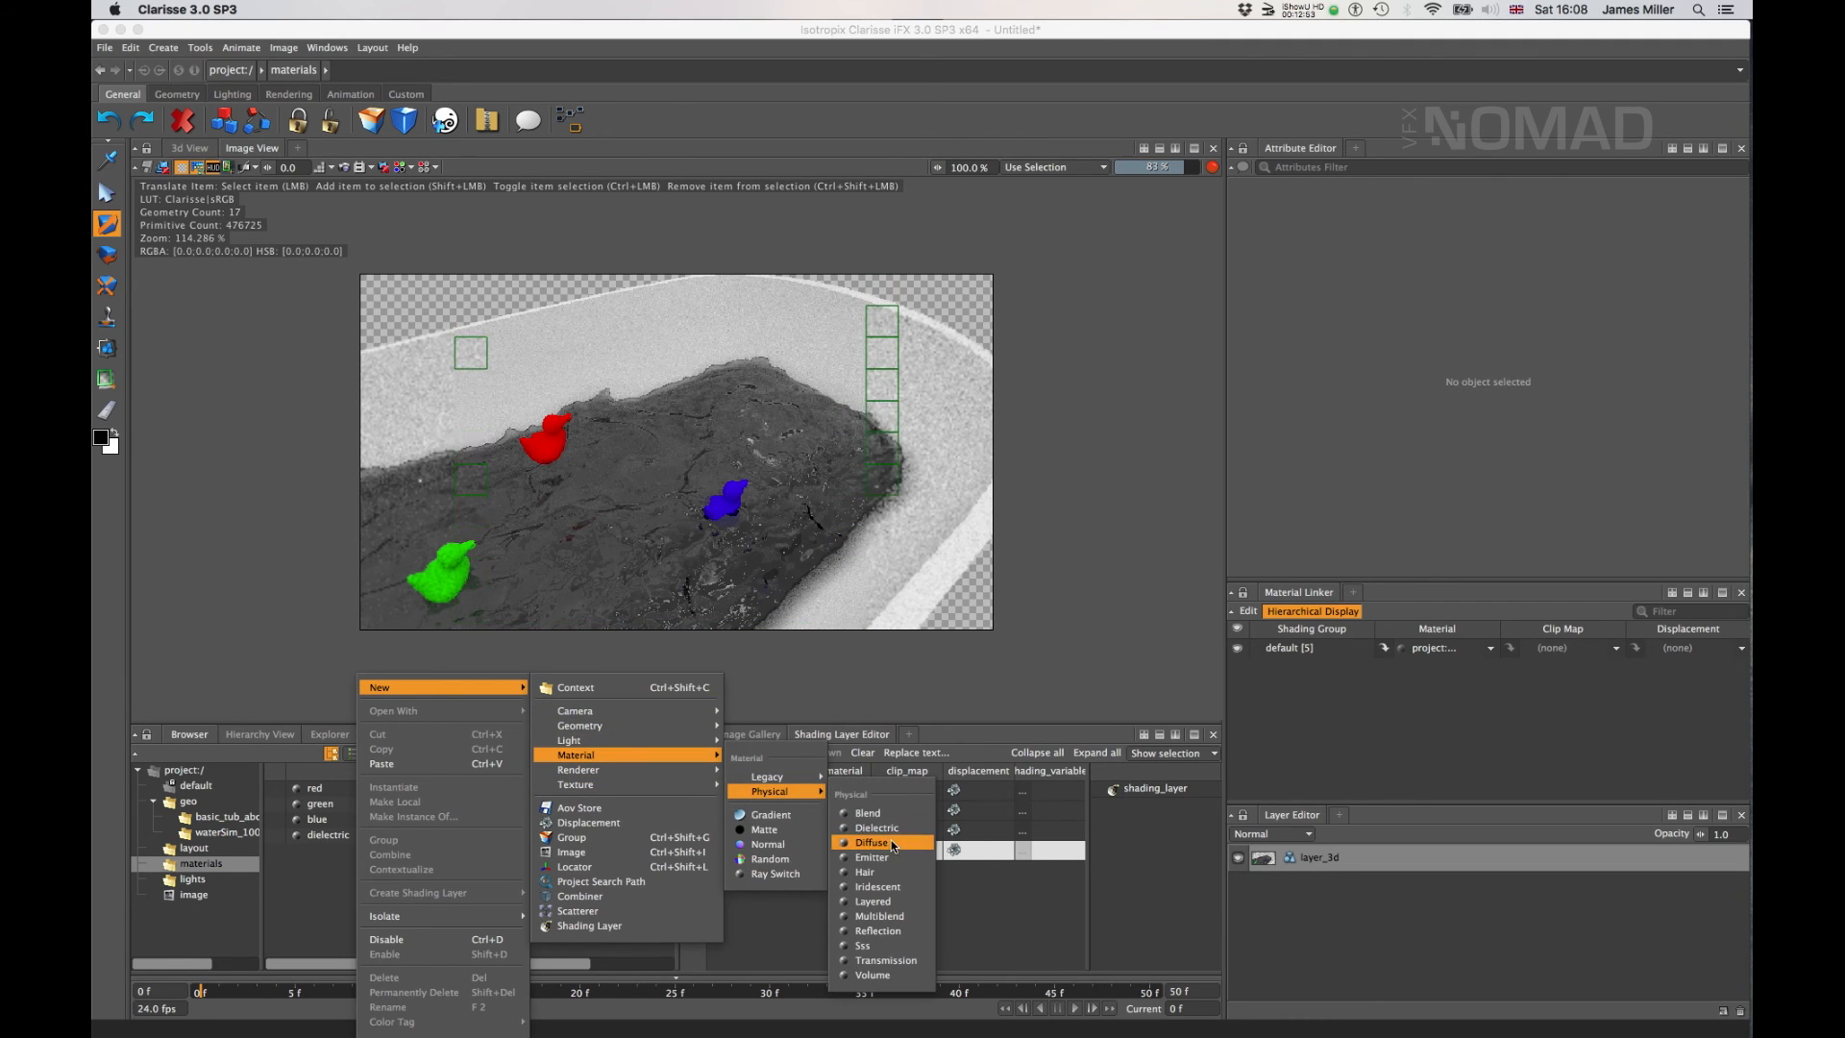
pyautogui.click(871, 842)
# - Set the diffuse material's front color to 0.18 in all channels and rename the material as grey
pyautogui.click(1438, 472)
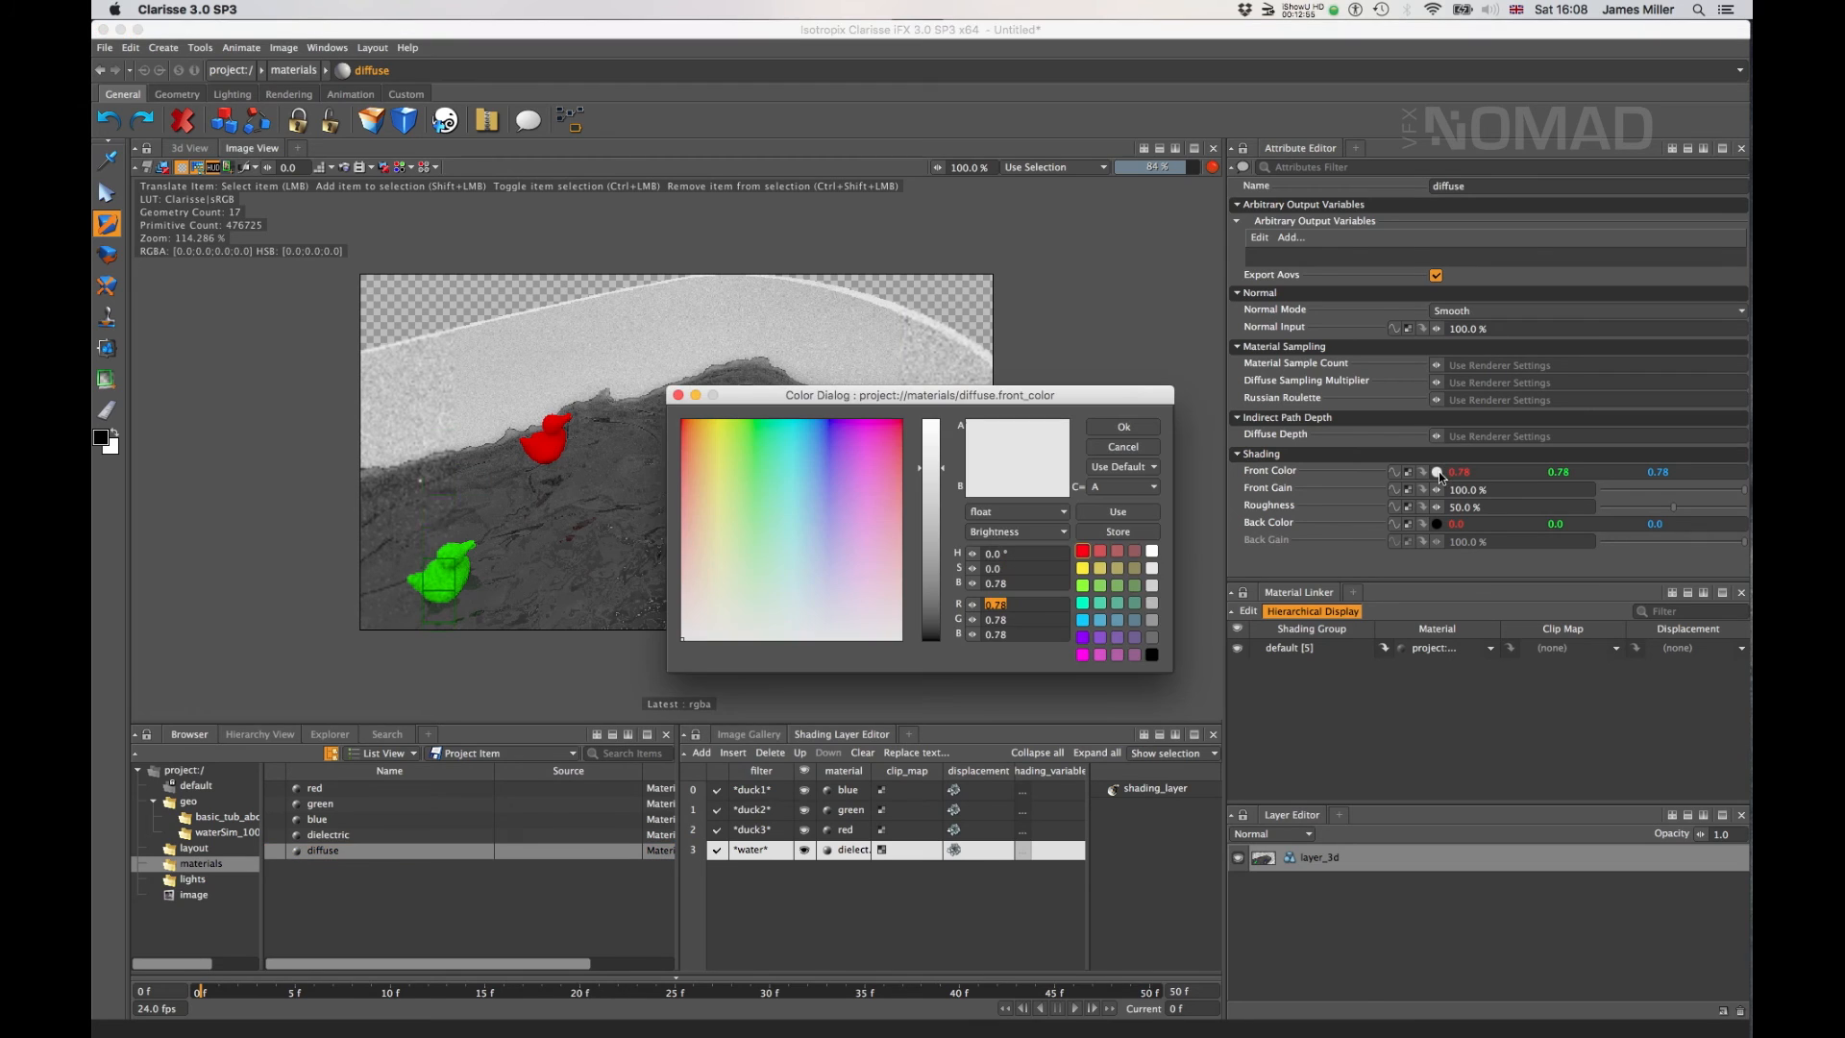
pyautogui.write('18')
pyautogui.press('Tab')
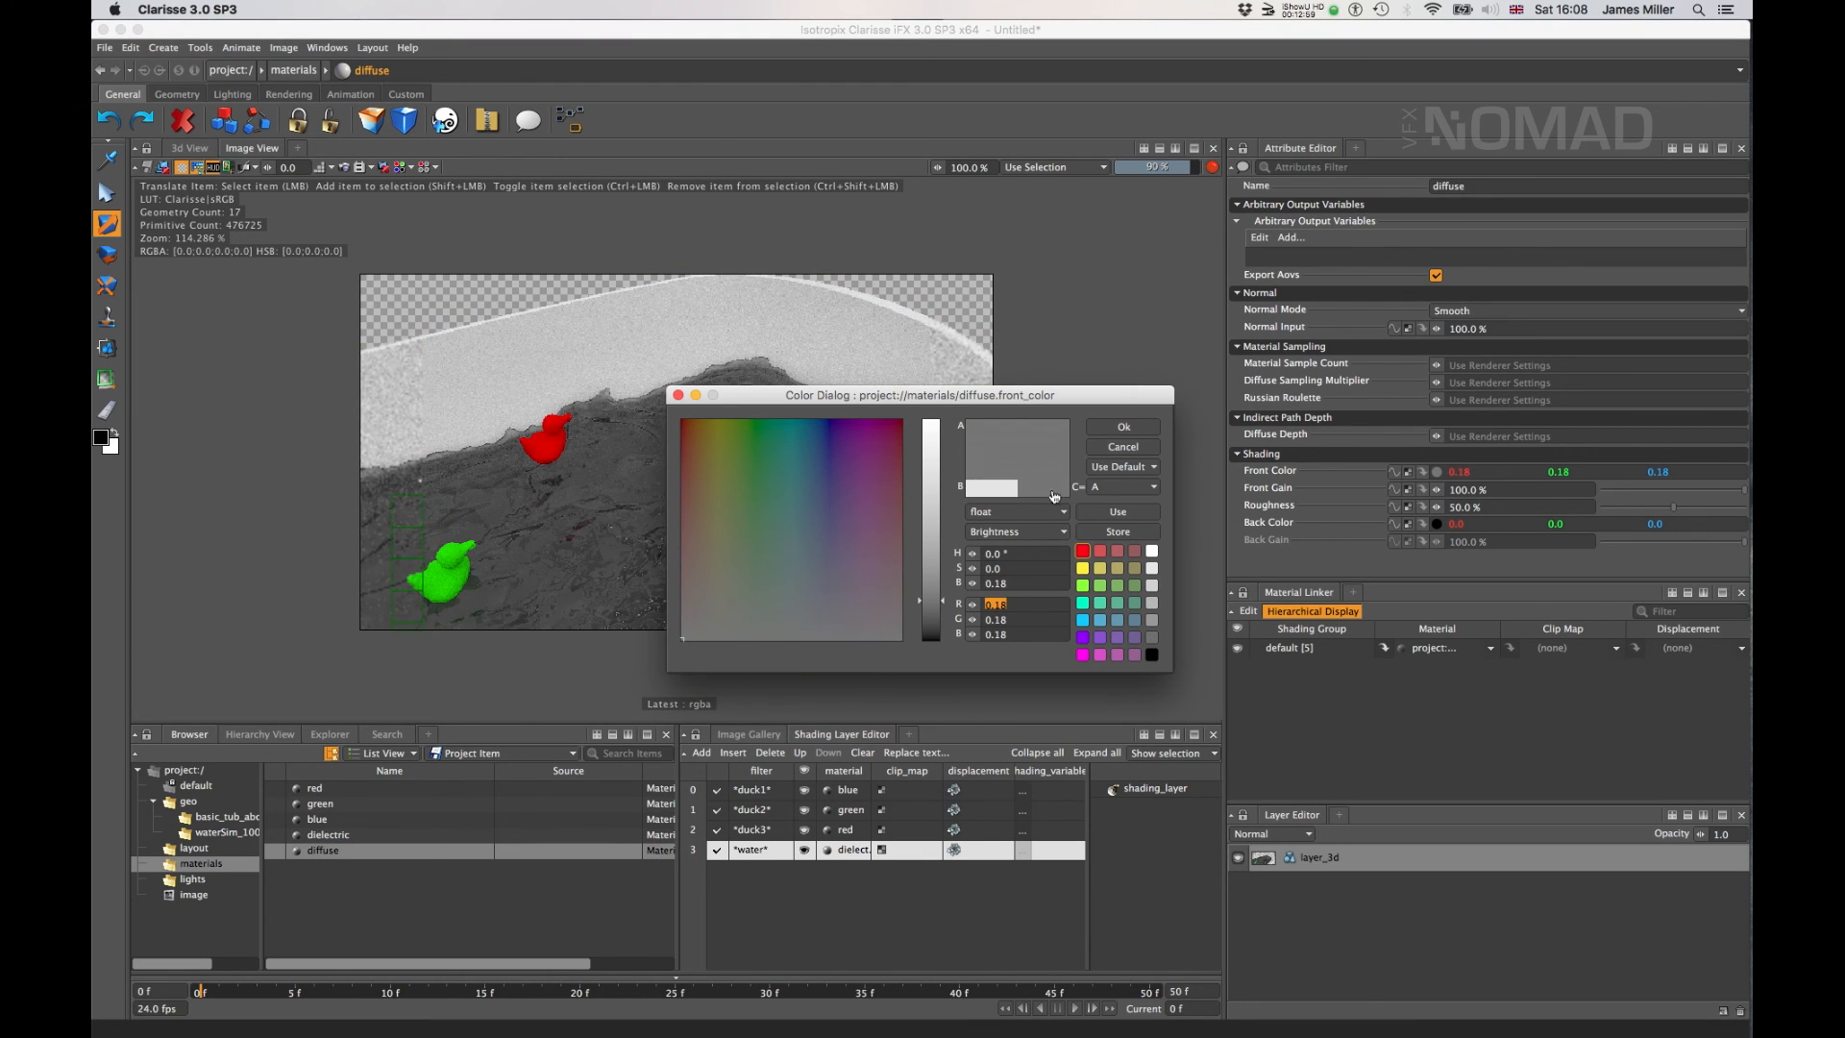
pyautogui.click(1123, 427)
pyautogui.doubleClick(367, 849)
pyautogui.write('grey')
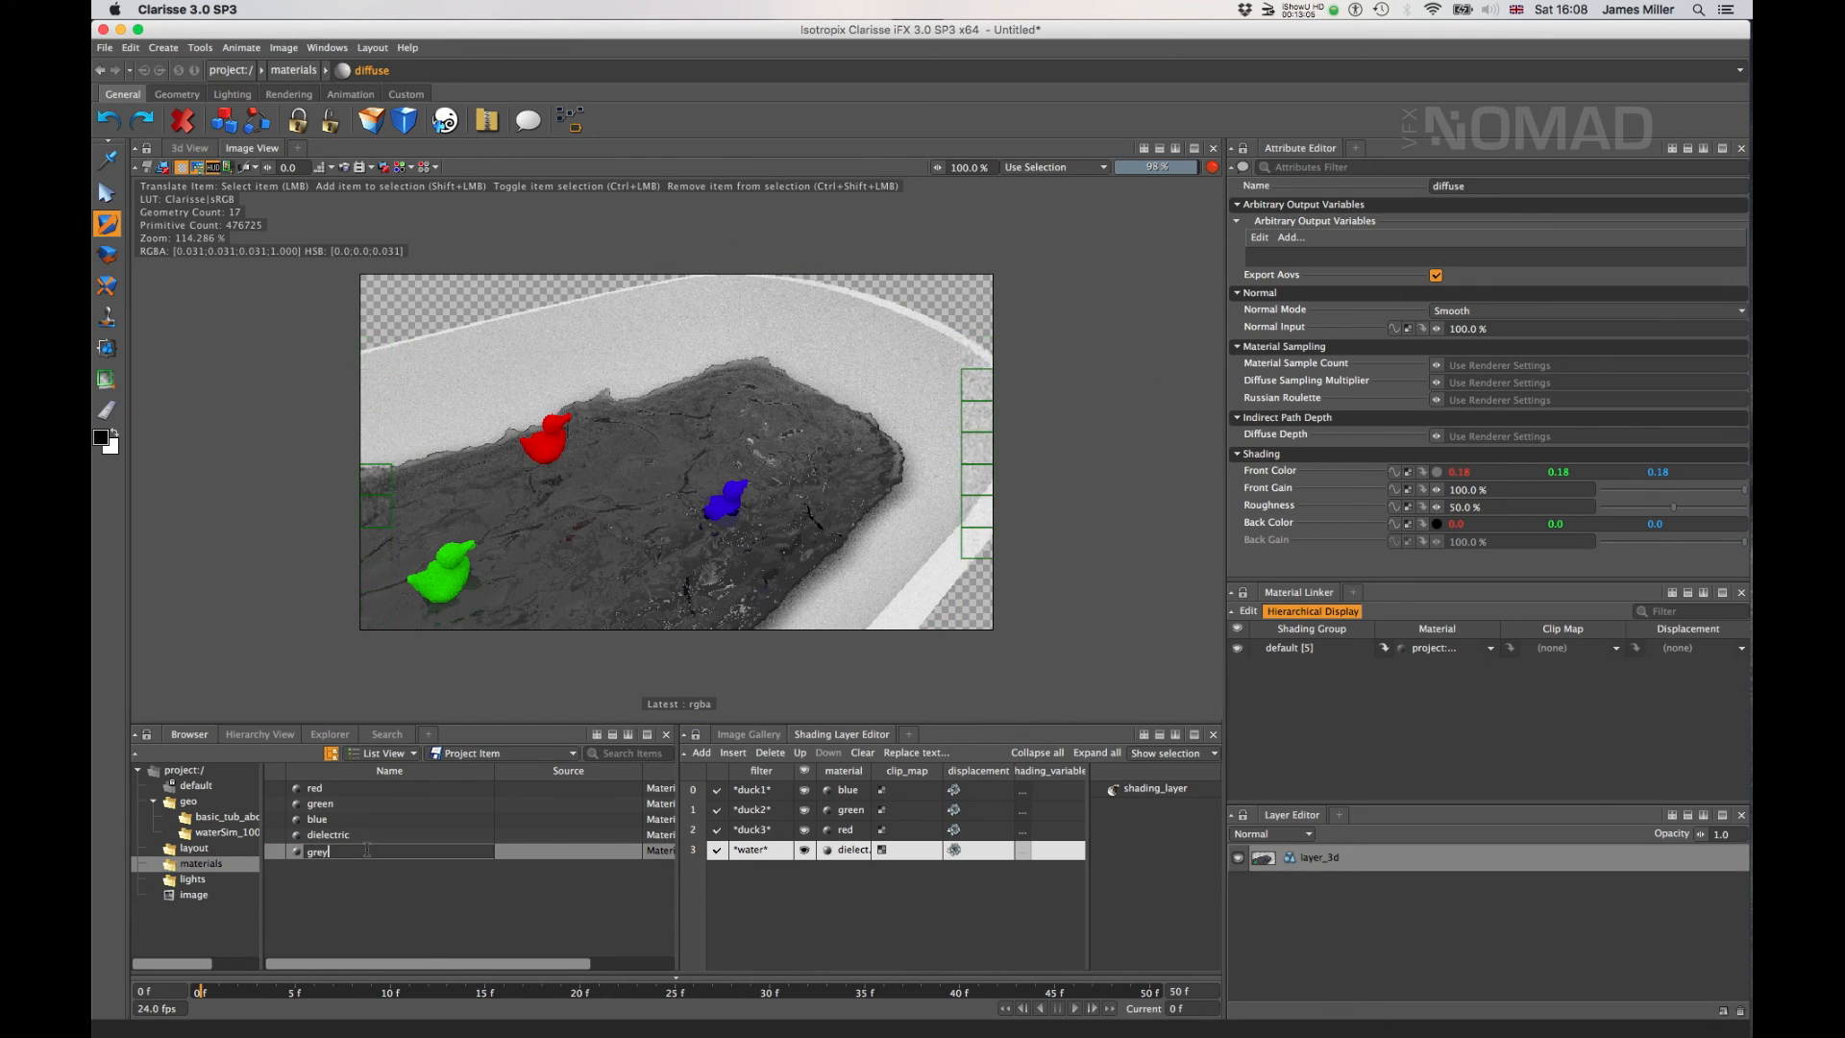
pyautogui.press('Return')
# - Add a shading layer rule with the filter *tub* and assign it the grey material
pyautogui.click(701, 752)
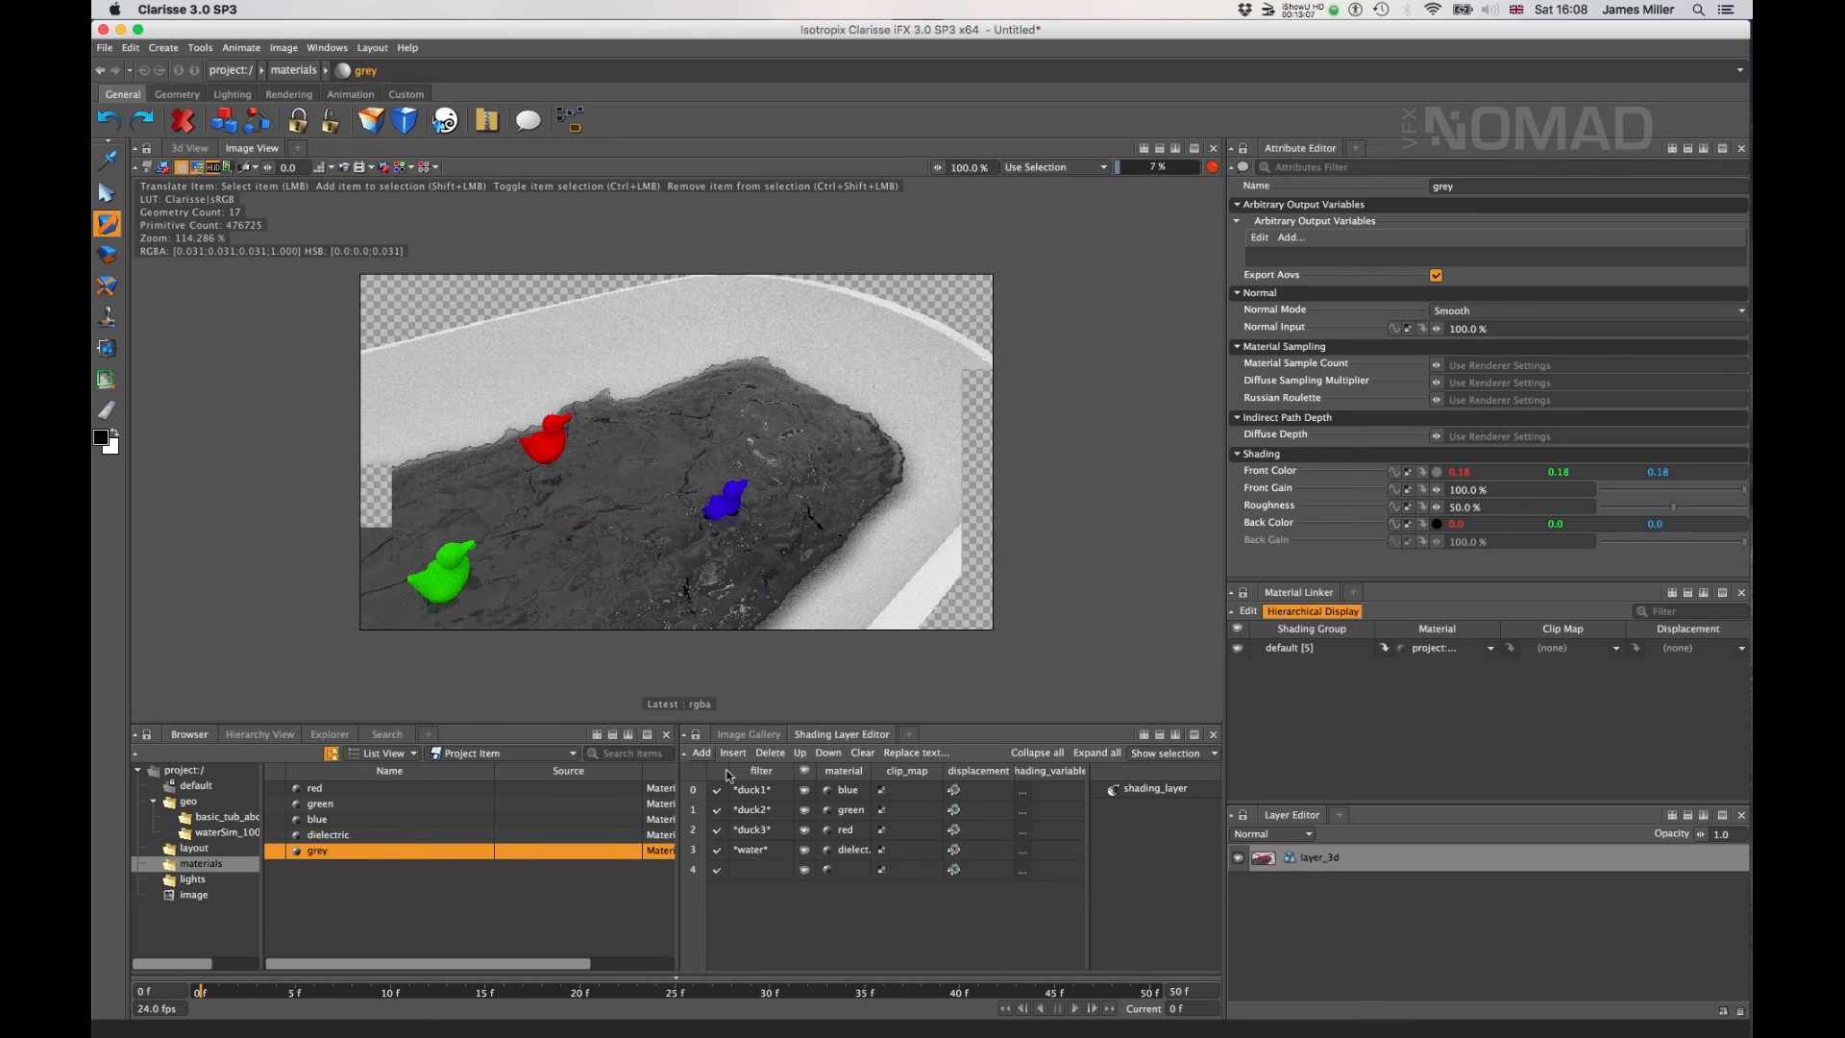
pyautogui.doubleClick(762, 872)
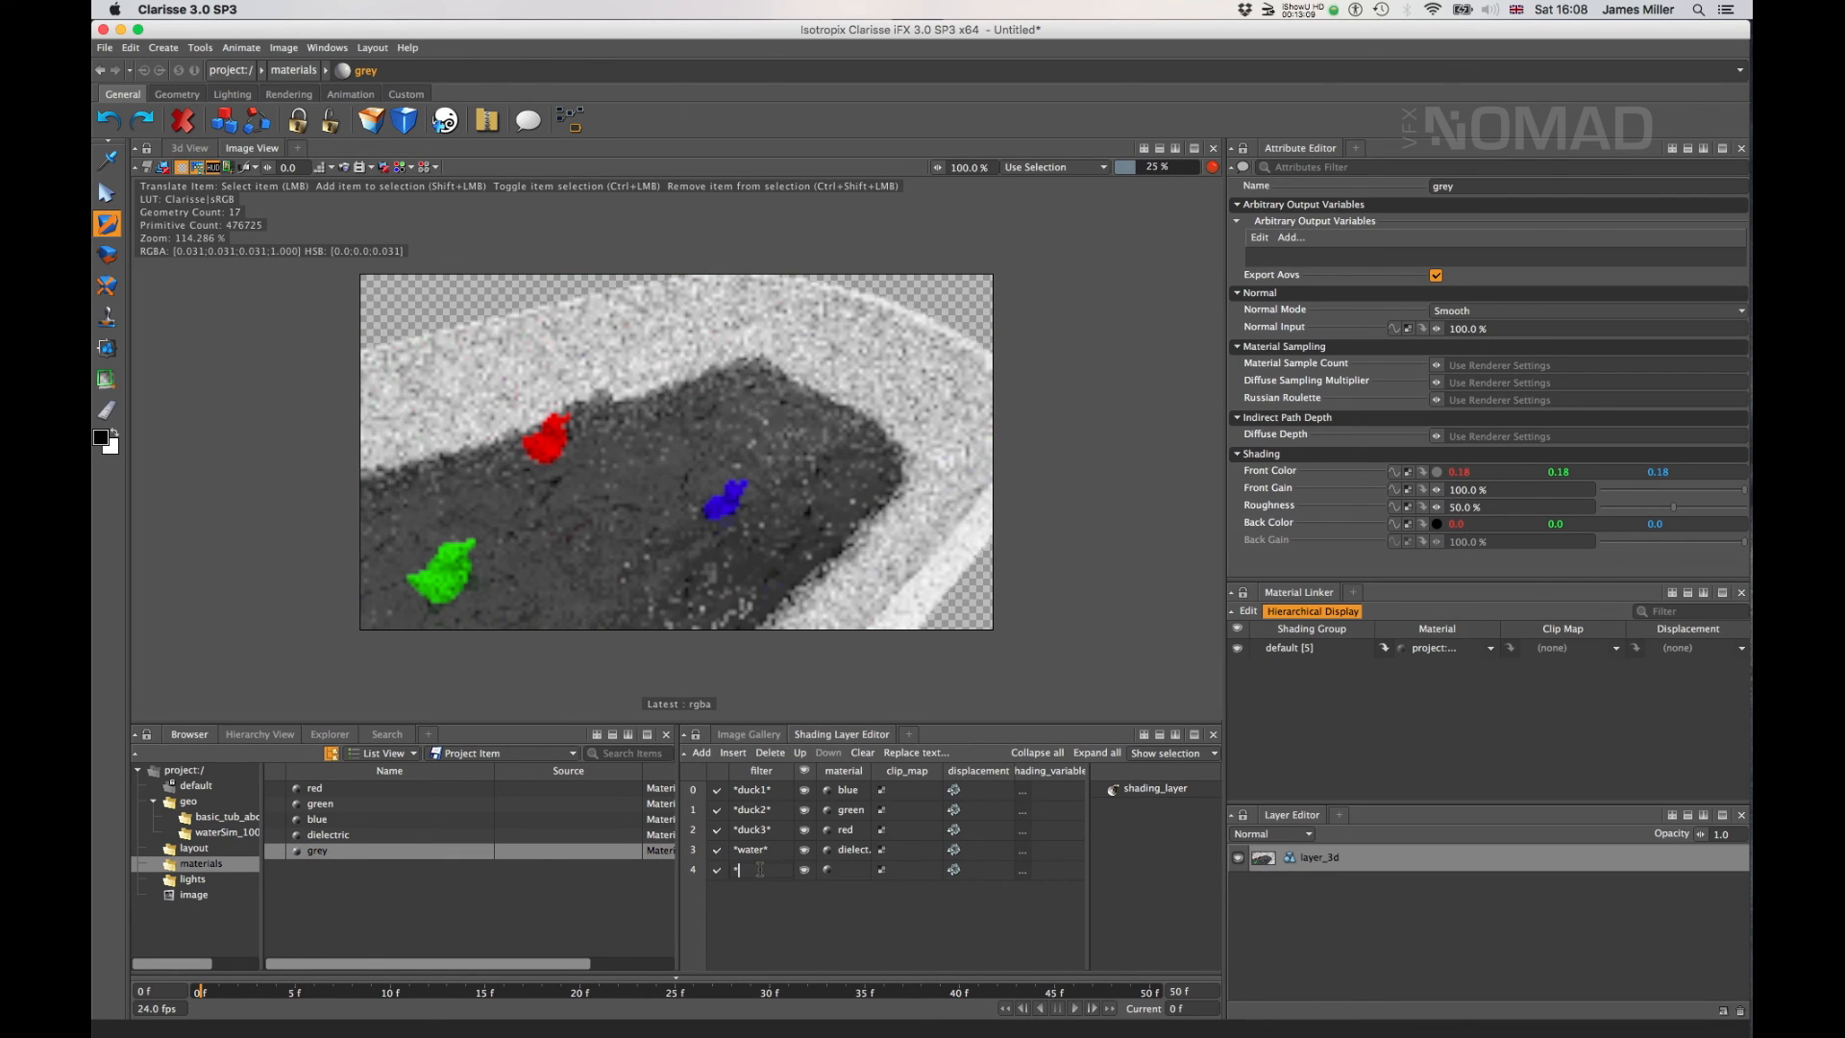
pyautogui.write('*tub*')
pyautogui.moveTo(317, 852); pyautogui.dragTo(851, 872)
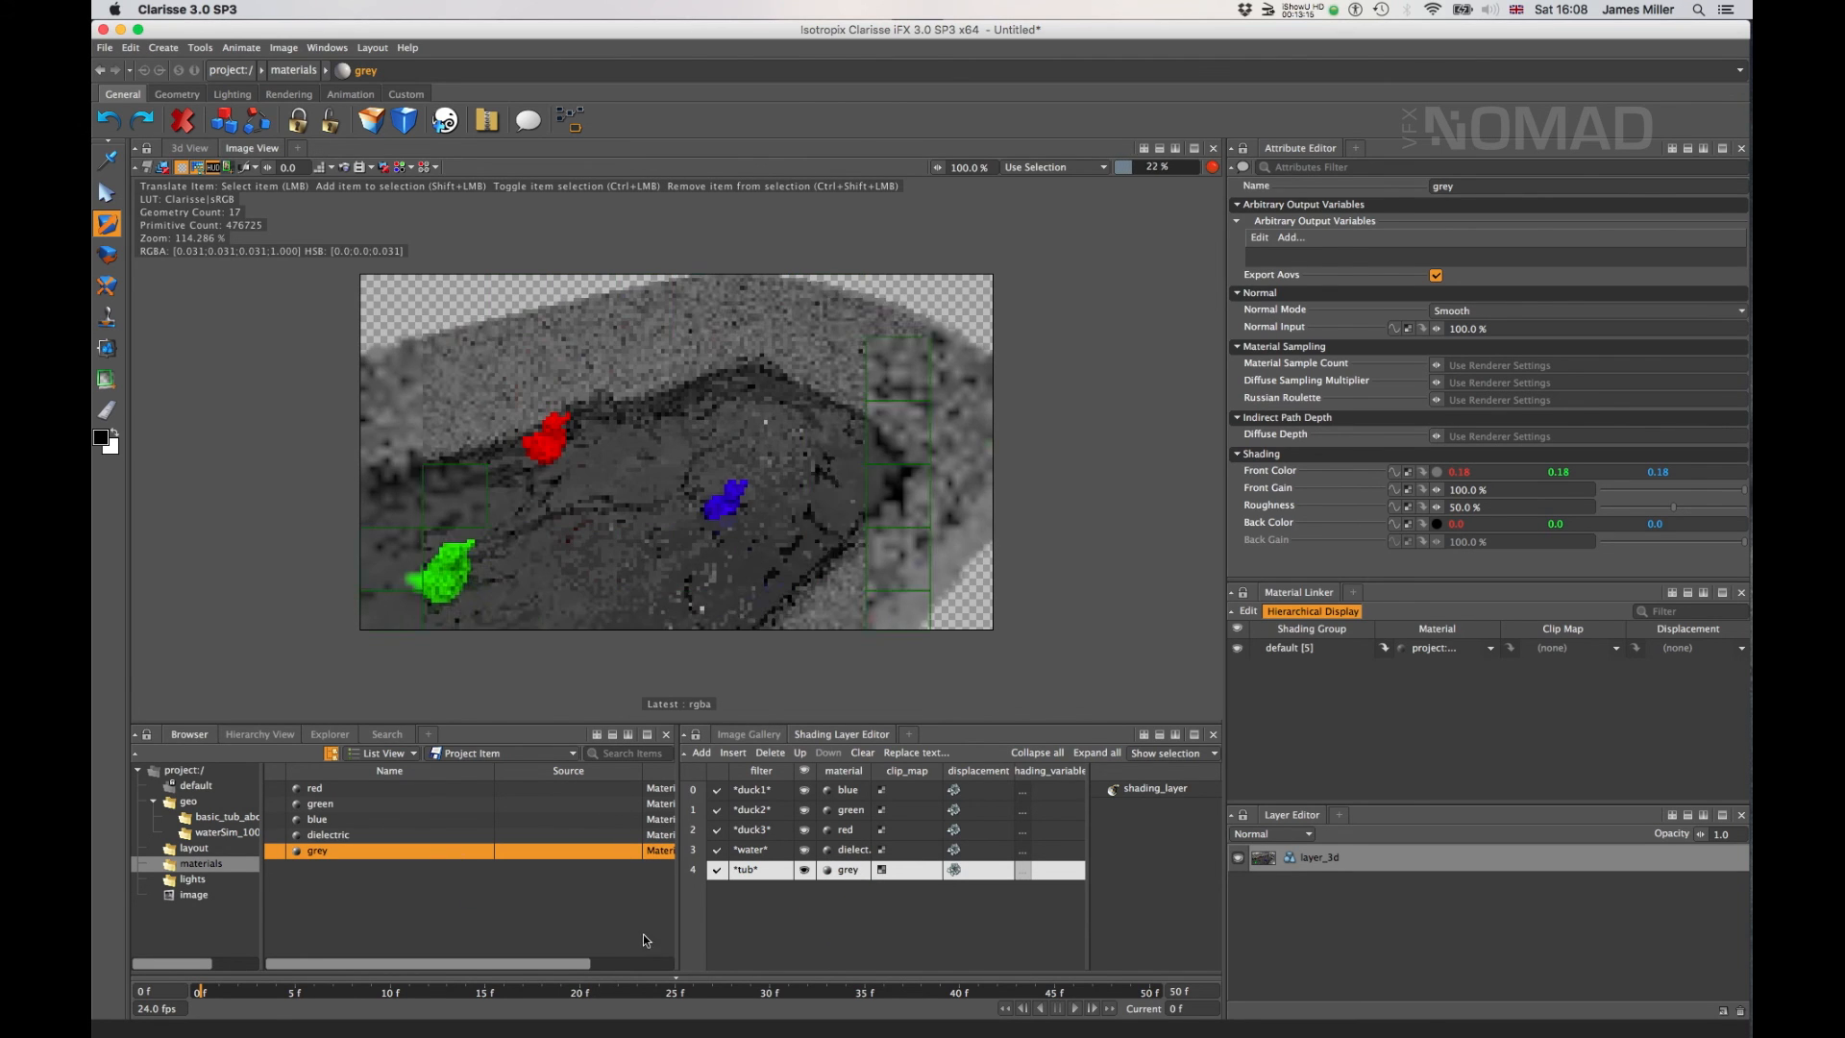